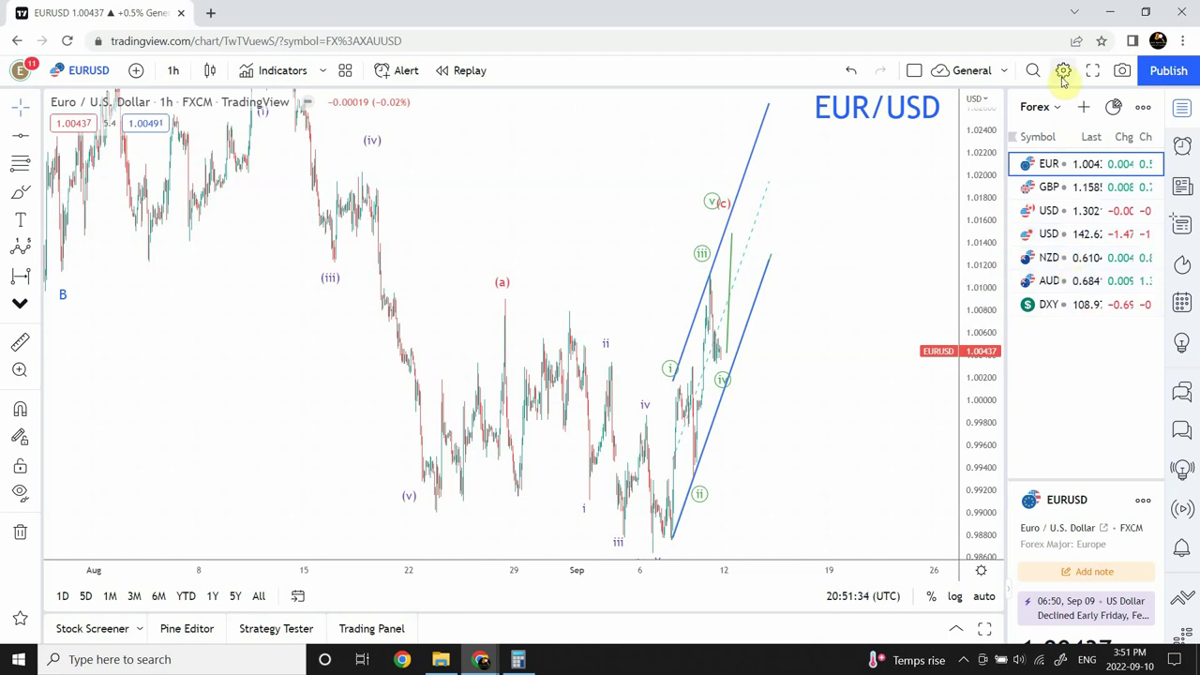
Step: Move the silver symbol XAG directly below gold in the Stocks, Crypto, Oil watchlist, and return to the Forex list
{"action": "left_click", "coordinate": [1055, 109]}
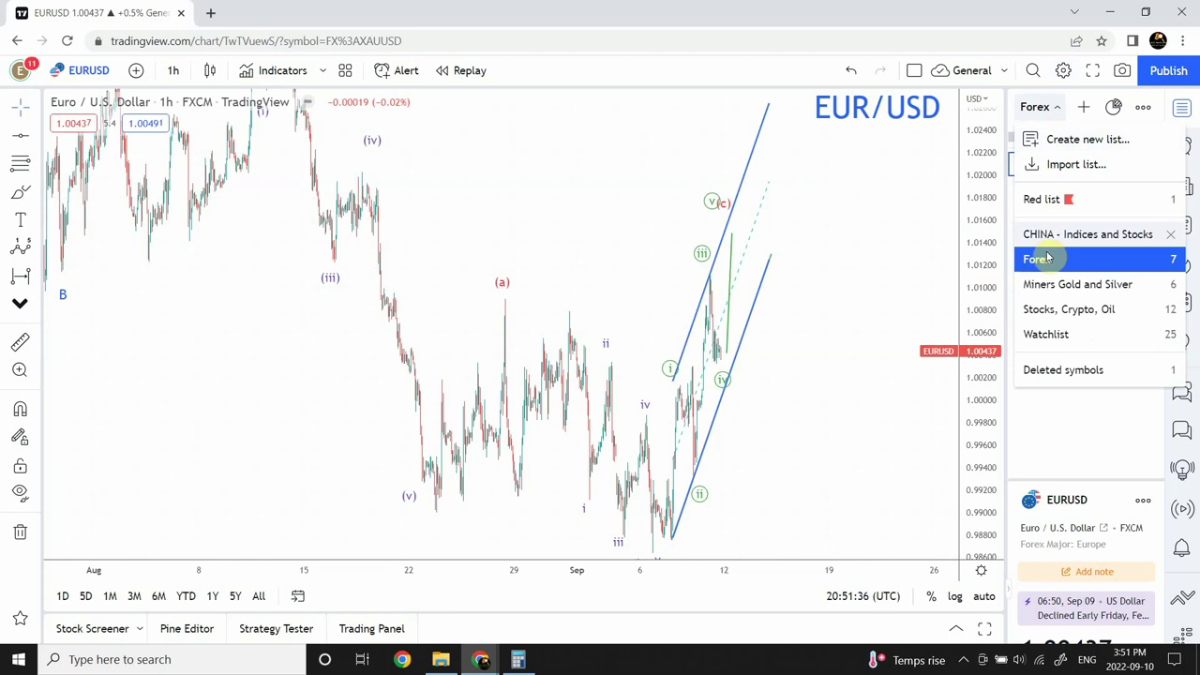
{"action": "left_click", "coordinate": [1057, 314]}
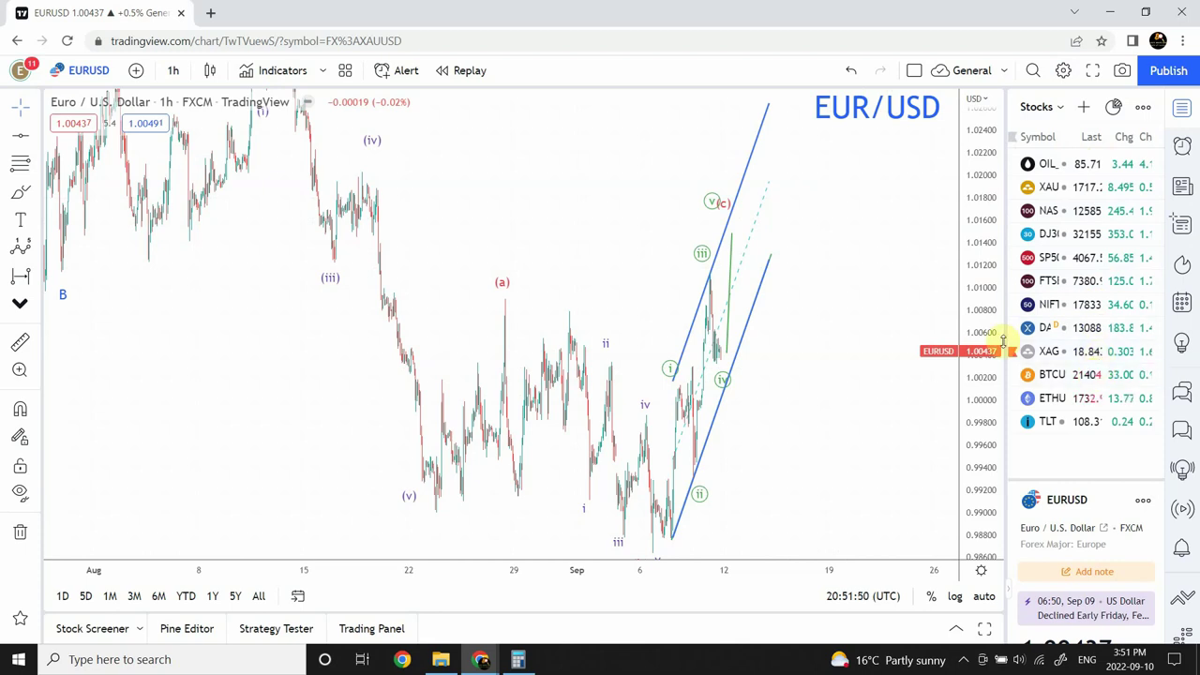
{"action": "left_click_drag", "start_coordinate": [1034, 272], "coordinate": [1018, 207]}
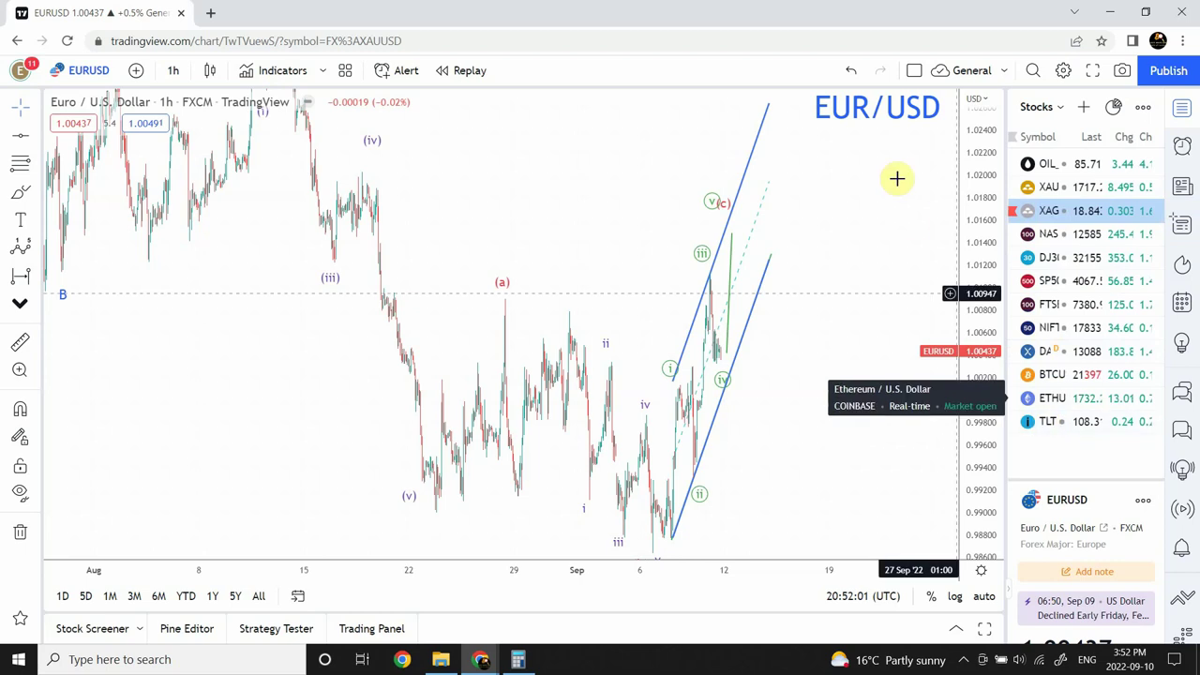
{"action": "left_click", "coordinate": [1061, 108]}
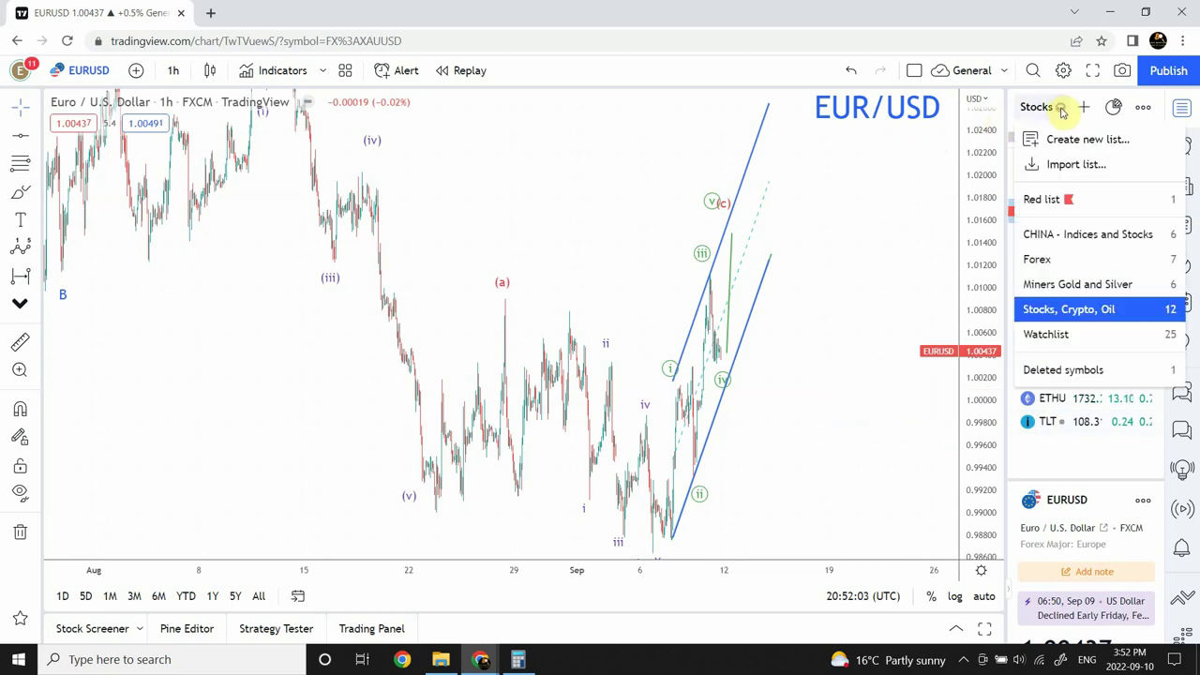
{"action": "left_click", "coordinate": [1037, 260]}
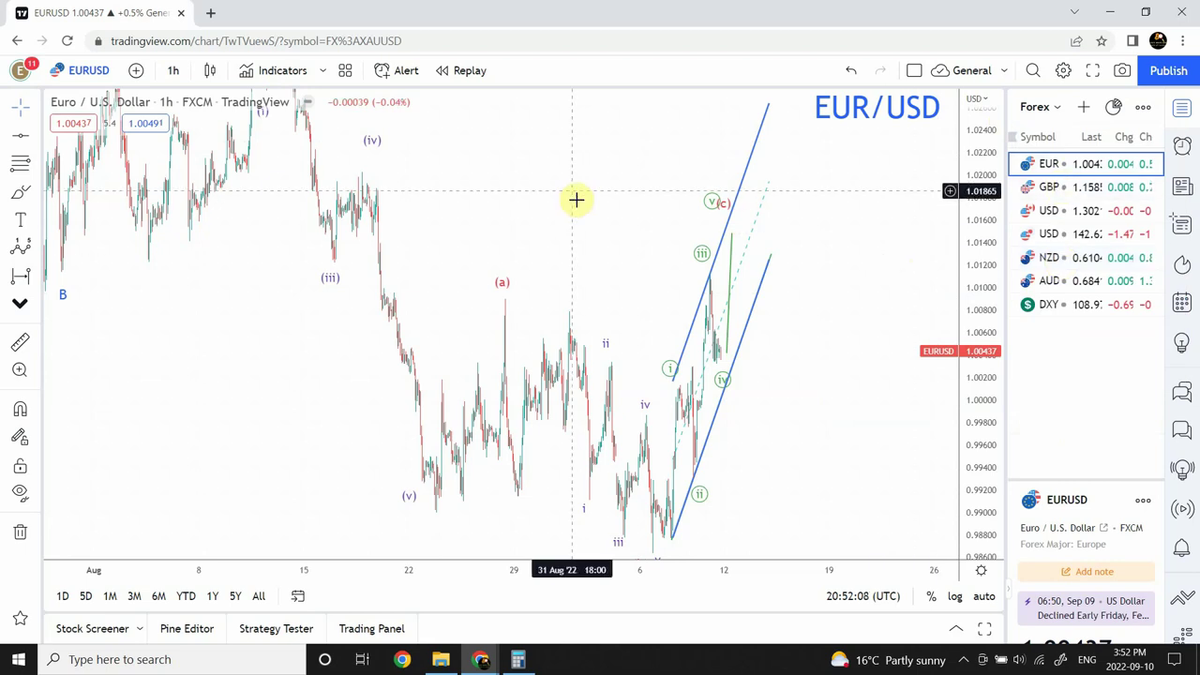
Step: Set the EUR/USD chart to the 4-hour interval with automatic price scaling and frame the recent A-B-C waves
{"action": "left_click_drag", "start_coordinate": [583, 211], "coordinate": [641, 191]}
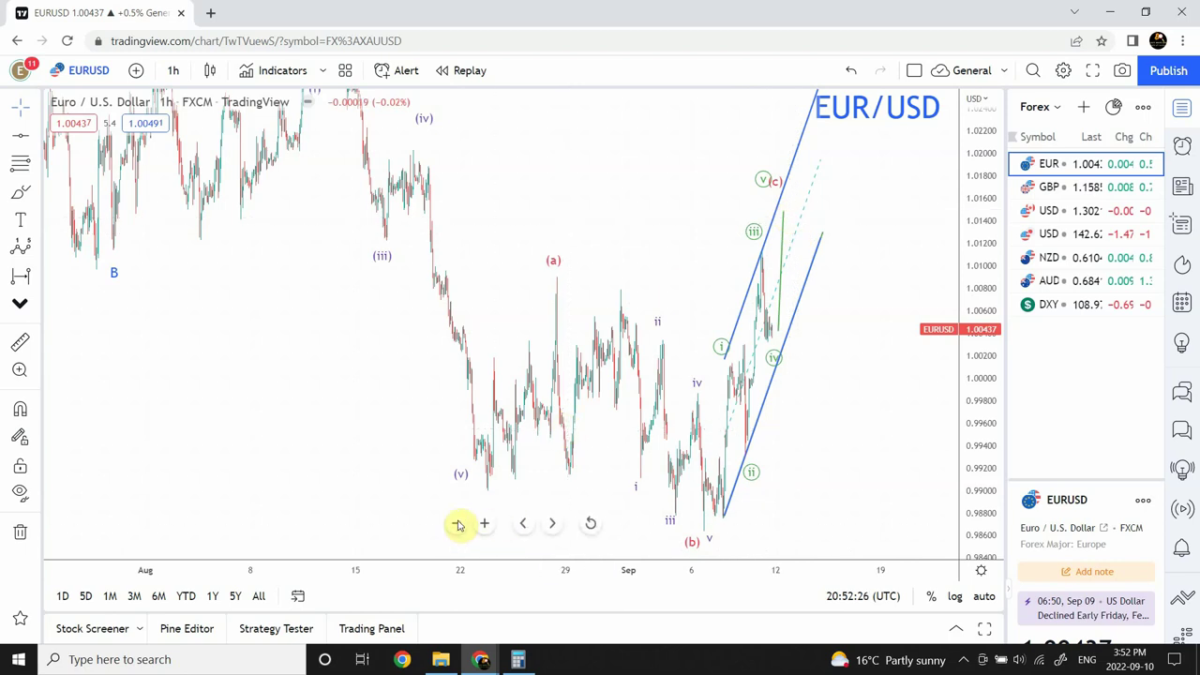
{"action": "left_click", "coordinate": [457, 524]}
{"action": "left_click", "coordinate": [456, 524]}
{"action": "left_click", "coordinate": [456, 524]}
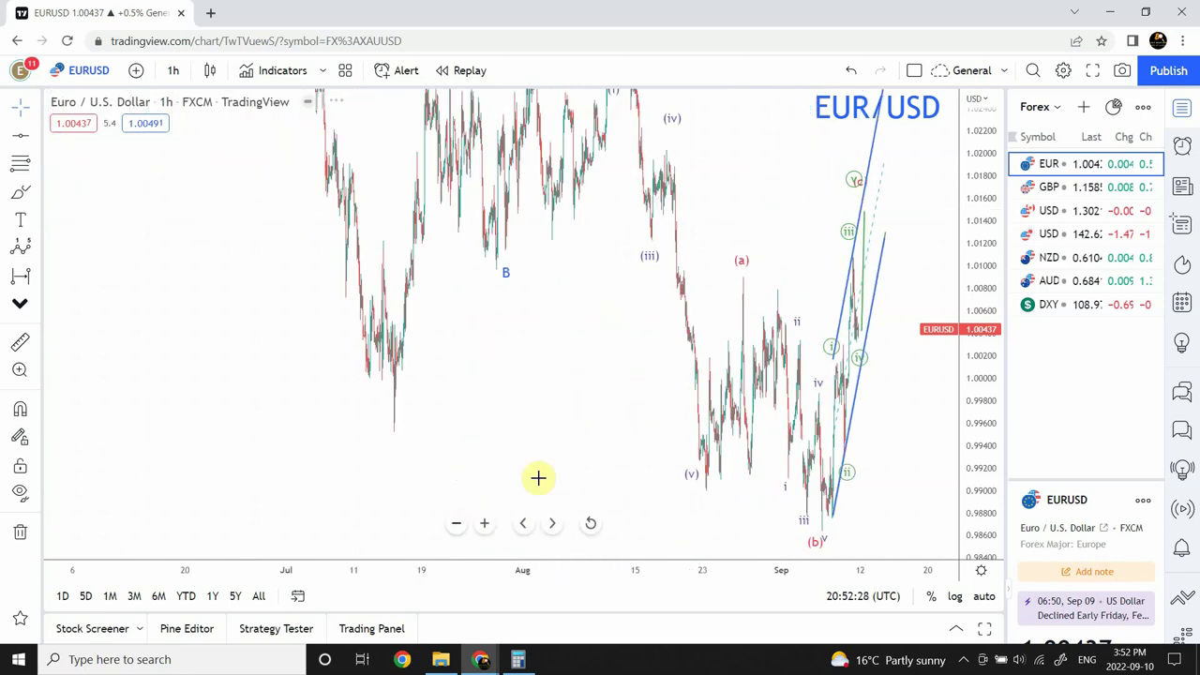
{"action": "left_click", "coordinate": [171, 75]}
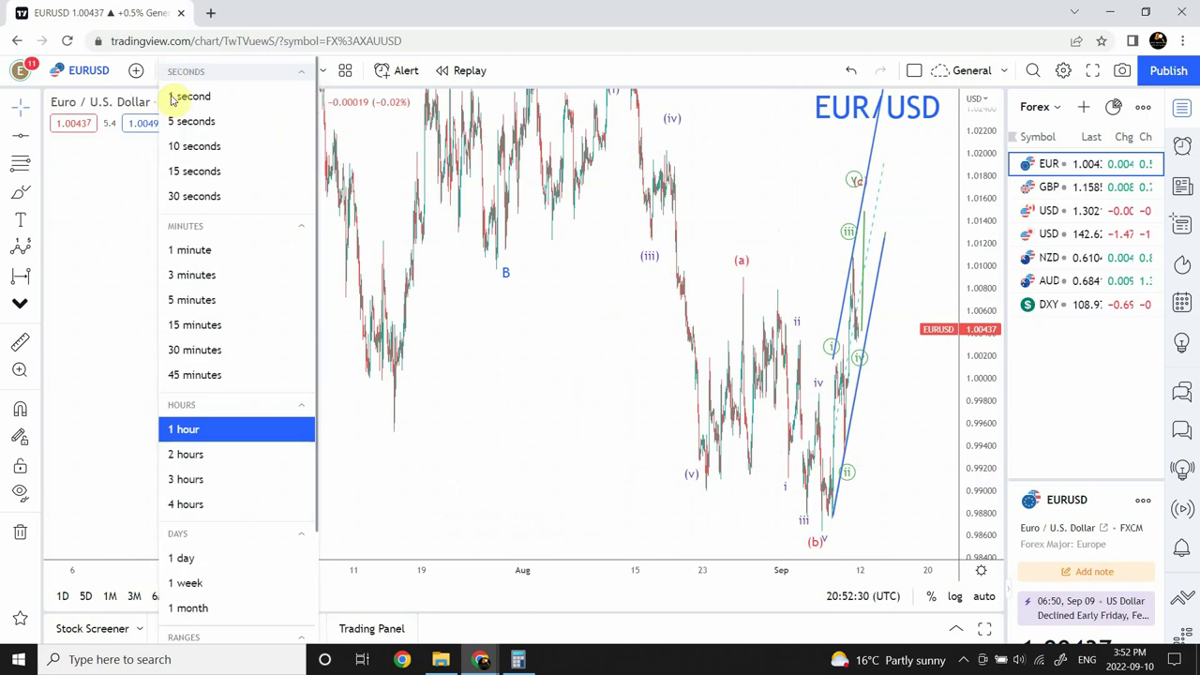
{"action": "left_click", "coordinate": [192, 503]}
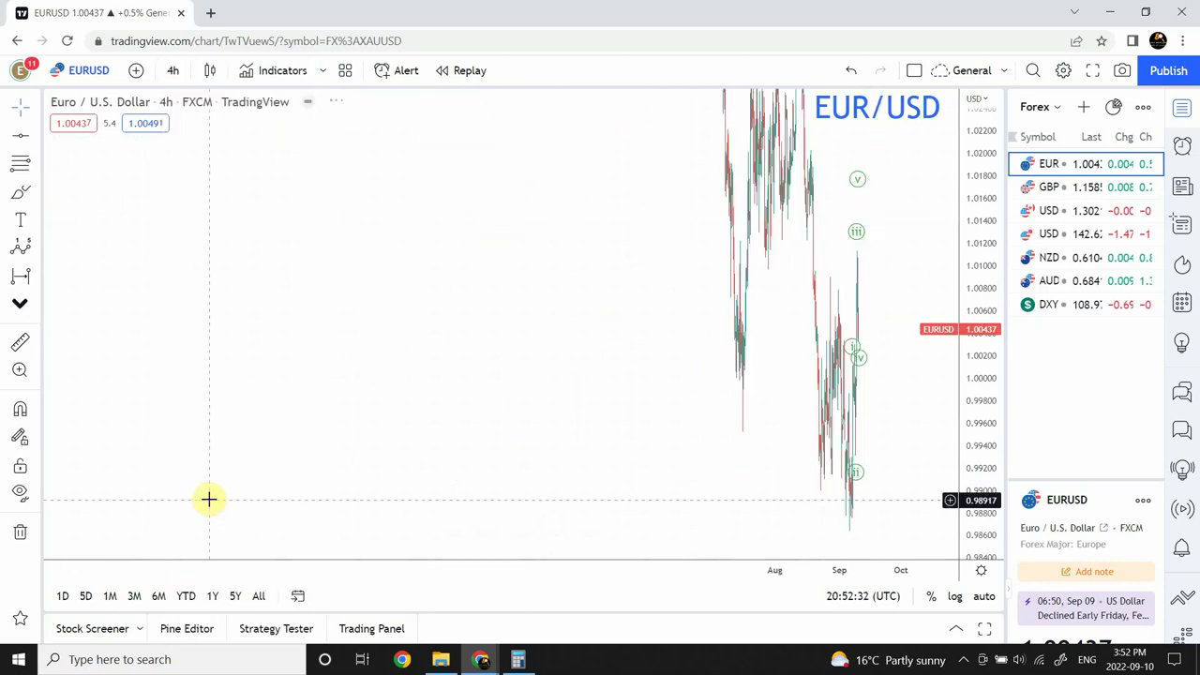
{"action": "left_click", "coordinate": [985, 599]}
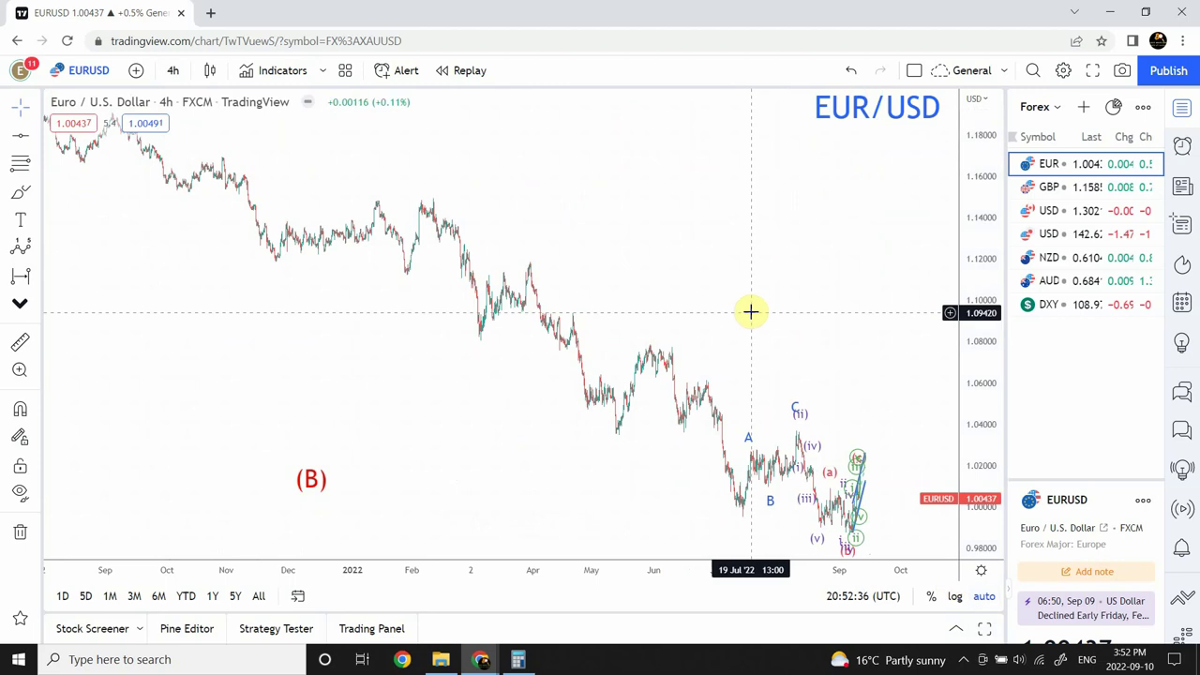
{"action": "left_click_drag", "start_coordinate": [753, 310], "coordinate": [402, 196]}
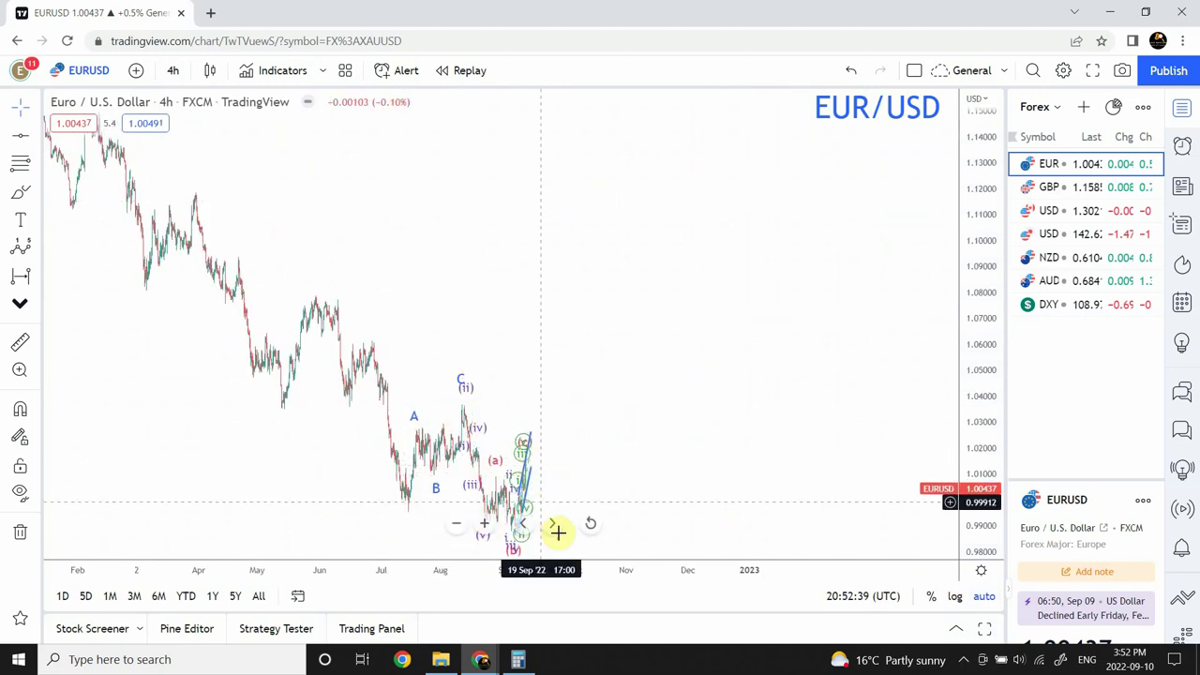
{"action": "left_click", "coordinate": [483, 523]}
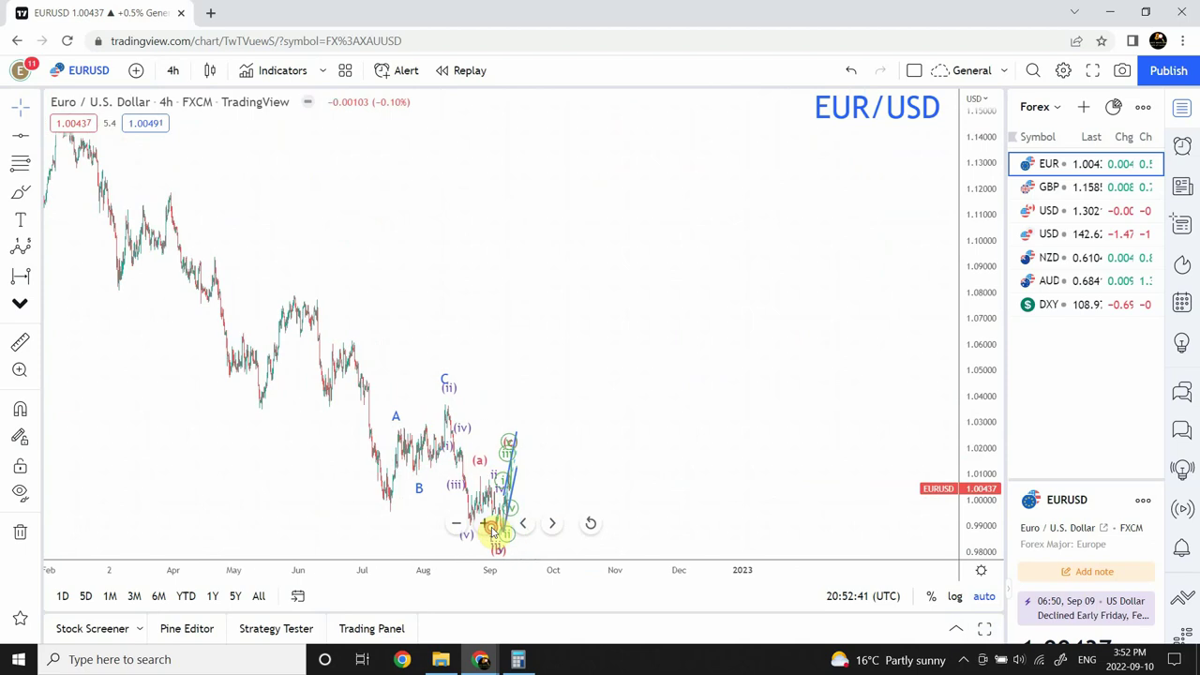
{"action": "left_click", "coordinate": [484, 523]}
{"action": "left_click", "coordinate": [483, 523]}
{"action": "left_click_drag", "start_coordinate": [557, 366], "coordinate": [837, 396]}
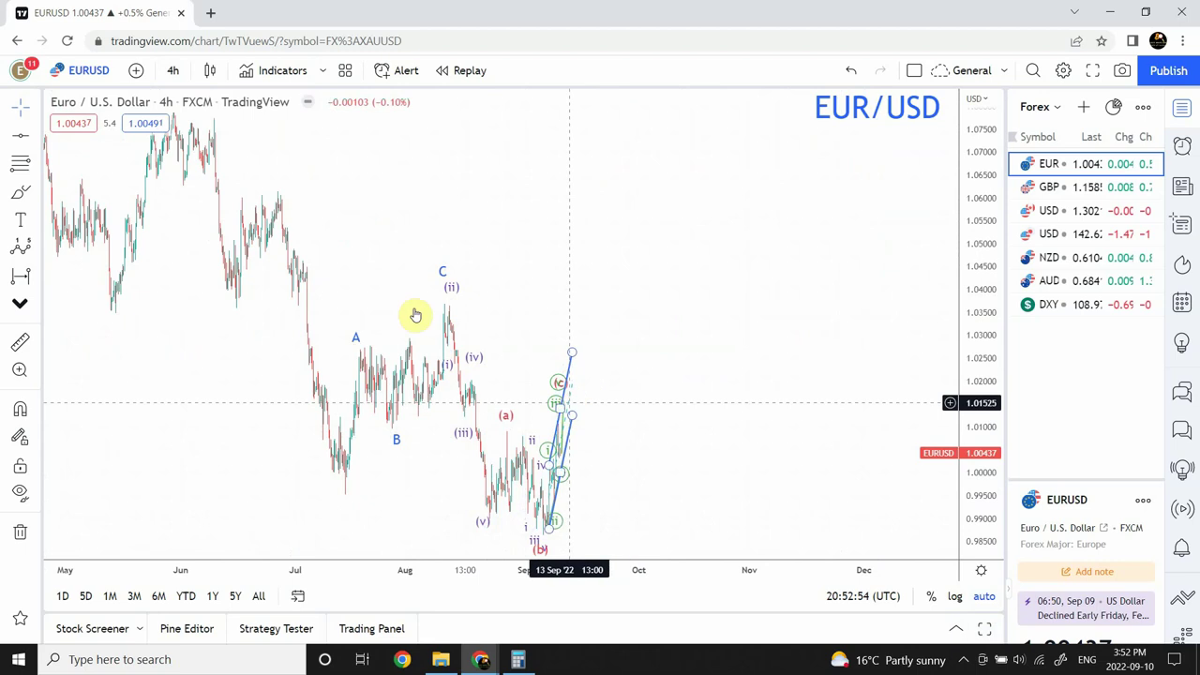
Step: Return the EUR/USD chart to the 1-hour interval and frame the (a)-(b)-(c) waves closely
{"action": "left_click", "coordinate": [173, 71]}
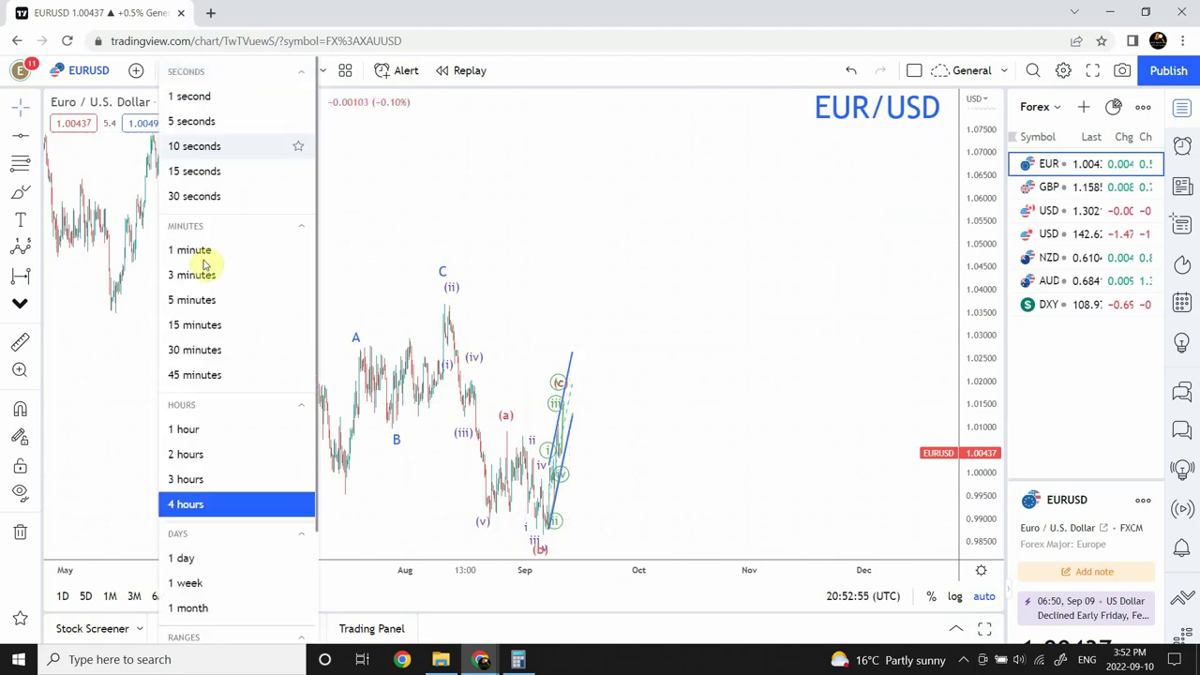
{"action": "left_click", "coordinate": [188, 430]}
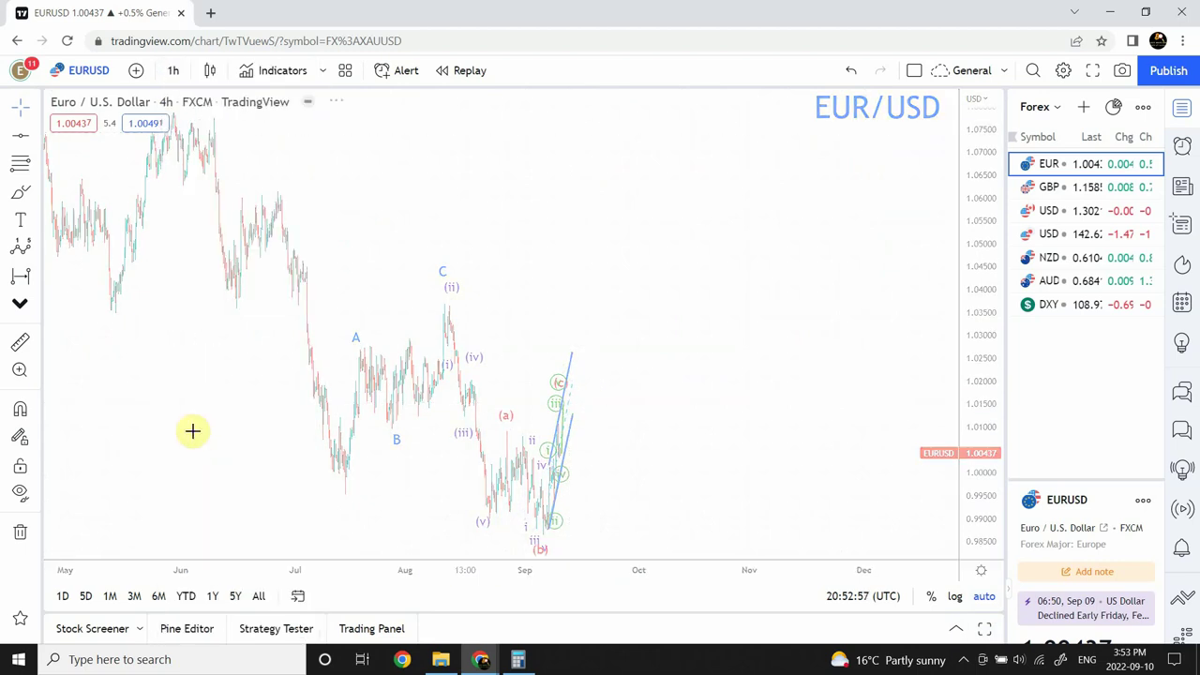
{"action": "left_click_drag", "start_coordinate": [418, 242], "coordinate": [654, 209]}
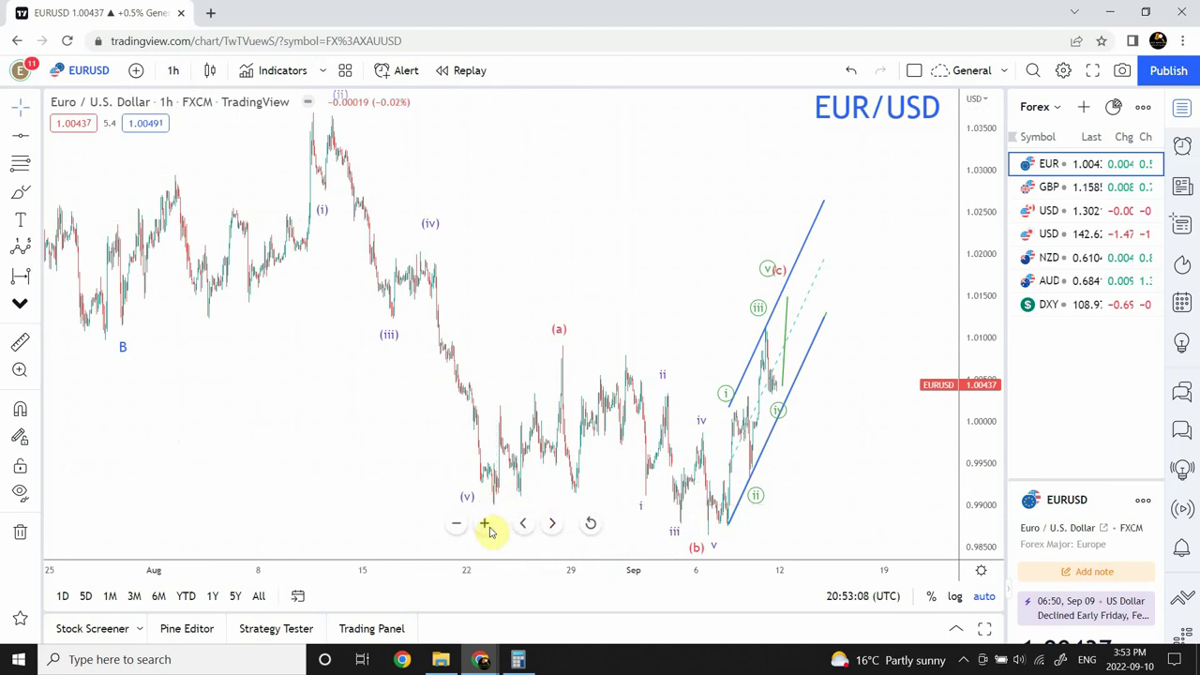
{"action": "left_click", "coordinate": [487, 525]}
{"action": "left_click", "coordinate": [488, 528]}
{"action": "left_click_drag", "start_coordinate": [735, 396], "coordinate": [915, 379]}
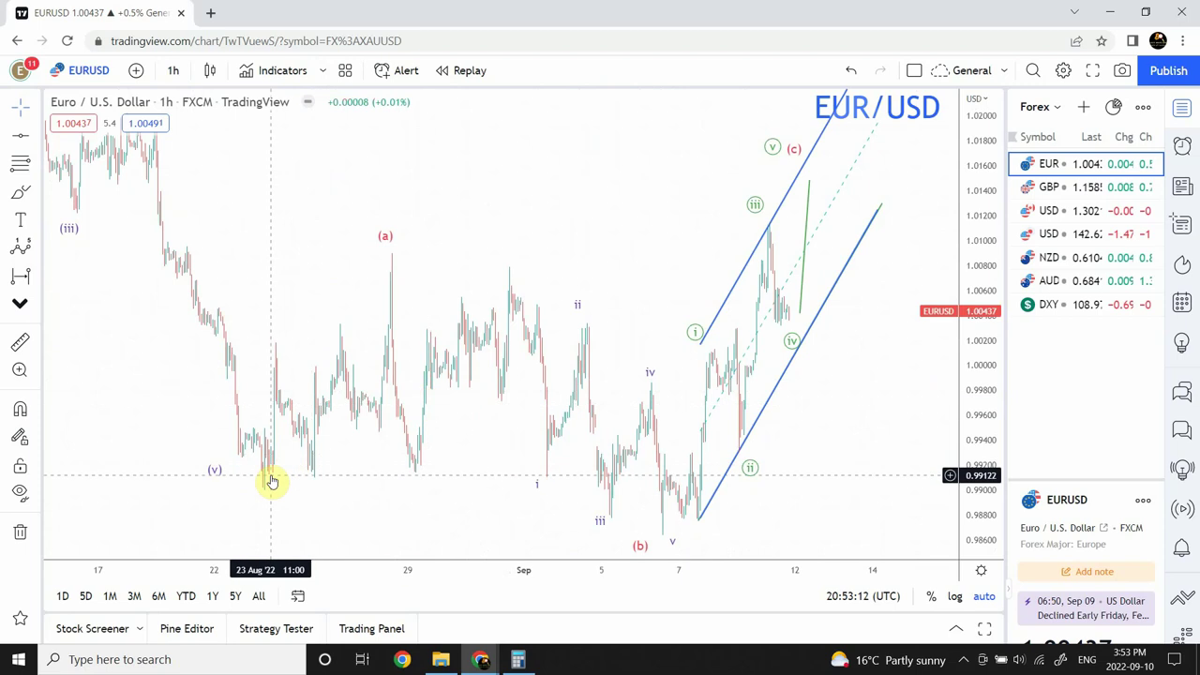
Step: Examine the (a)-(b)-(c) count, the circled subwaves i to v and the rising parallel channel on EUR/USD
{"action": "left_click", "coordinate": [392, 265]}
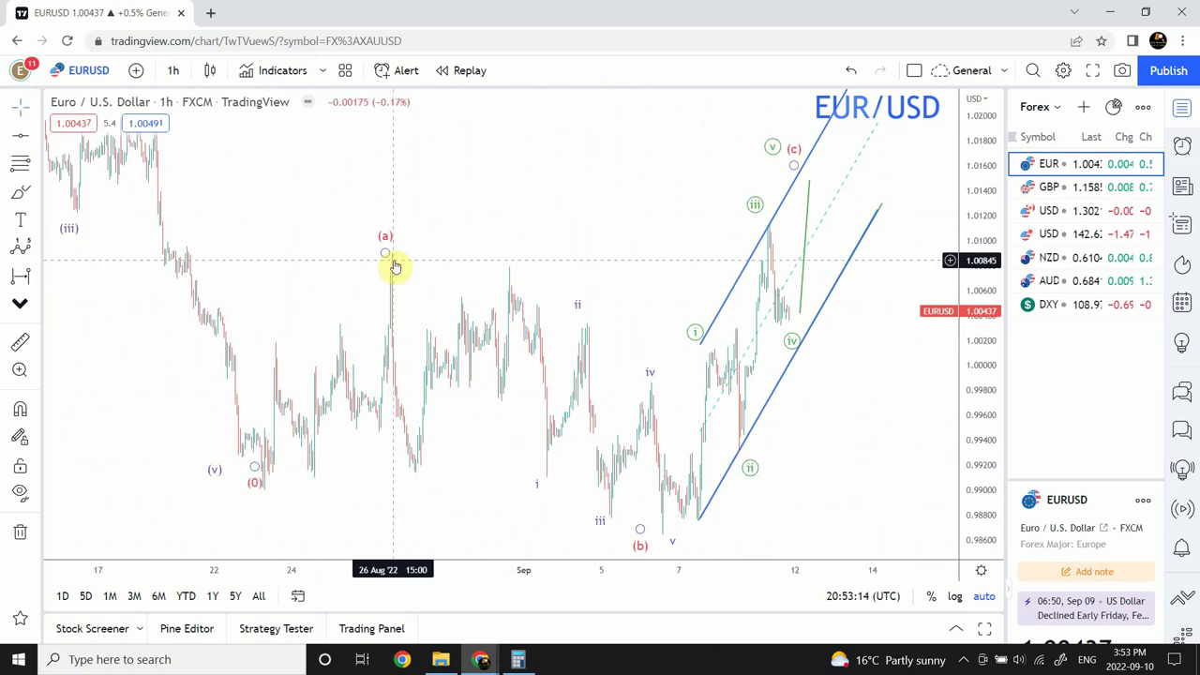
{"action": "left_click", "coordinate": [651, 522]}
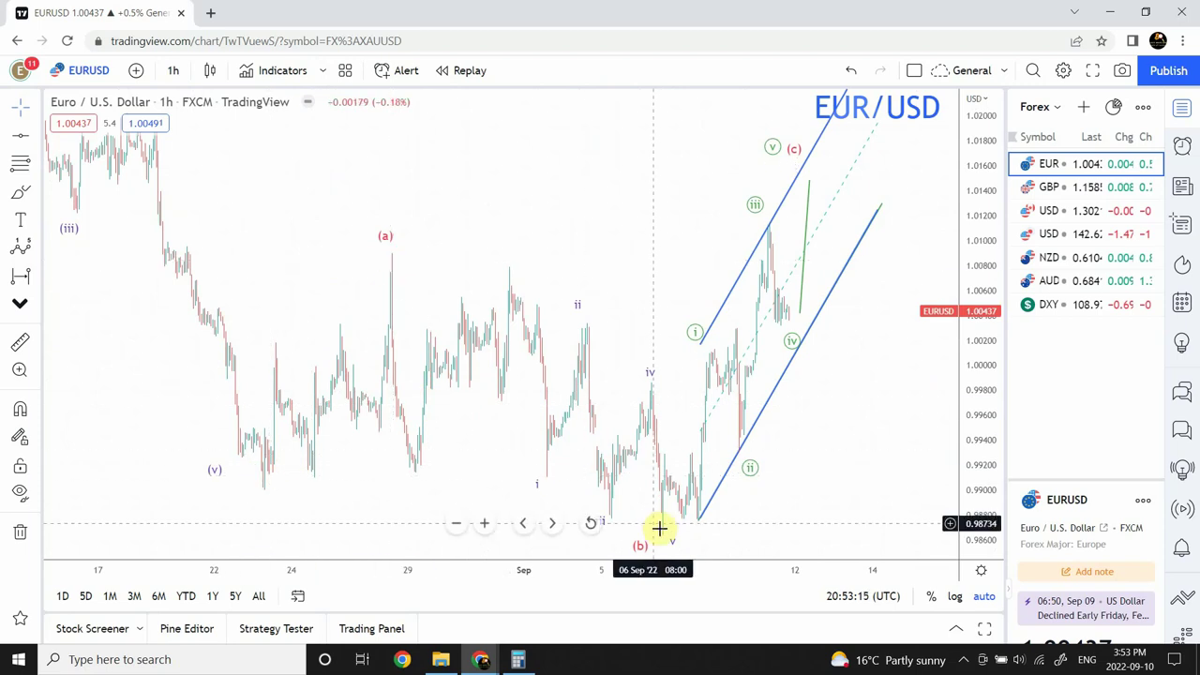
{"action": "left_click", "coordinate": [660, 535]}
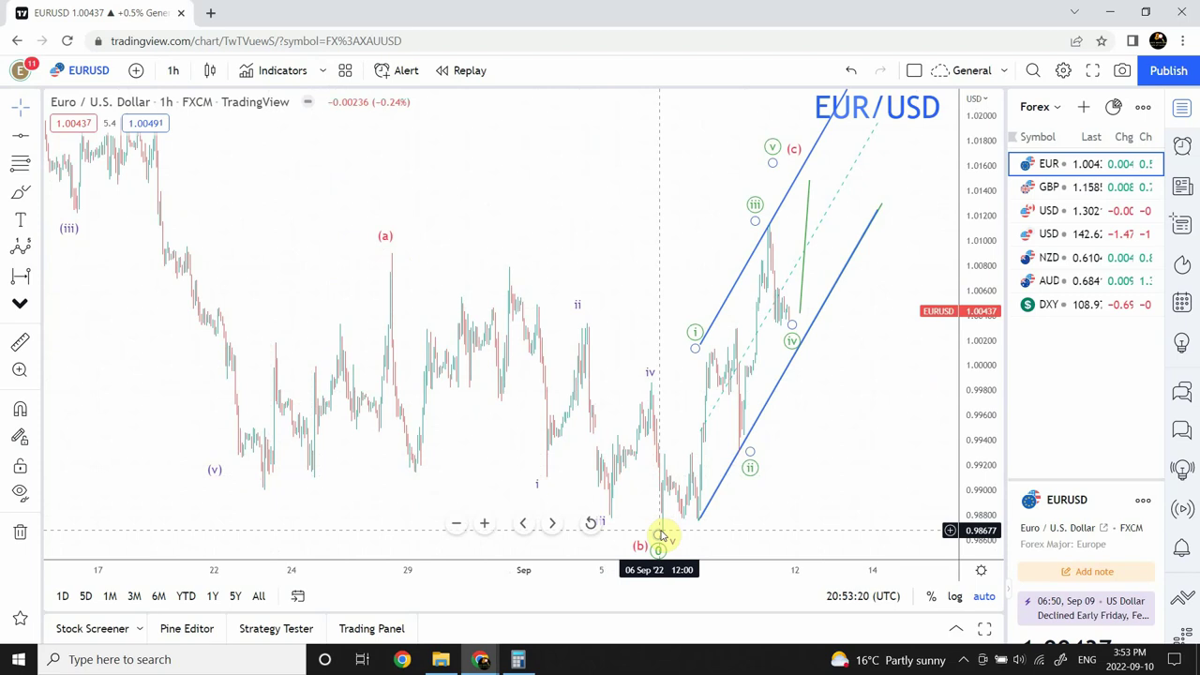
{"action": "left_click", "coordinate": [429, 331]}
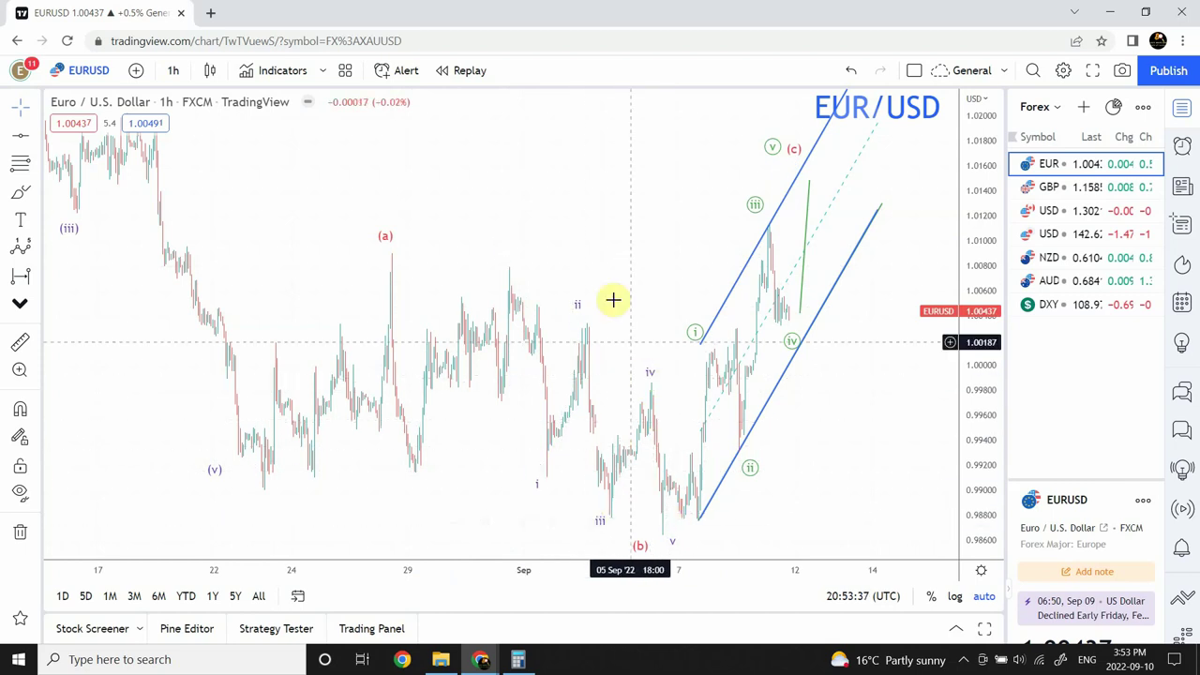
{"action": "left_click_drag", "start_coordinate": [635, 273], "coordinate": [531, 294]}
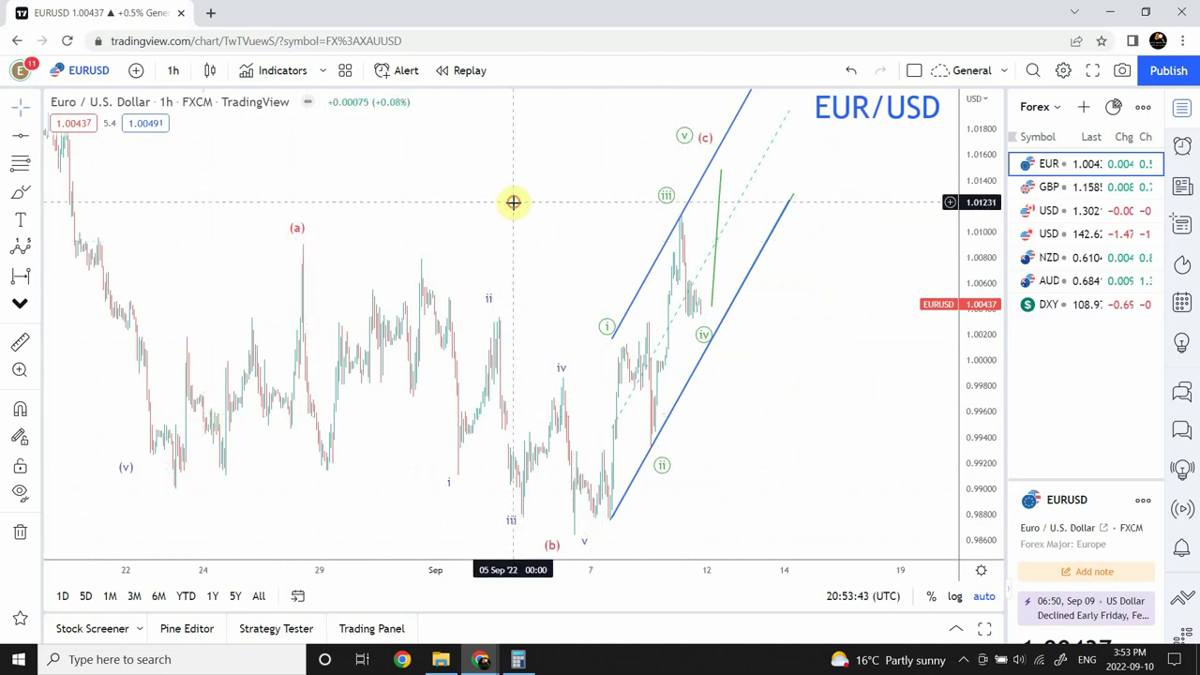
{"action": "left_click_drag", "start_coordinate": [514, 202], "coordinate": [562, 291]}
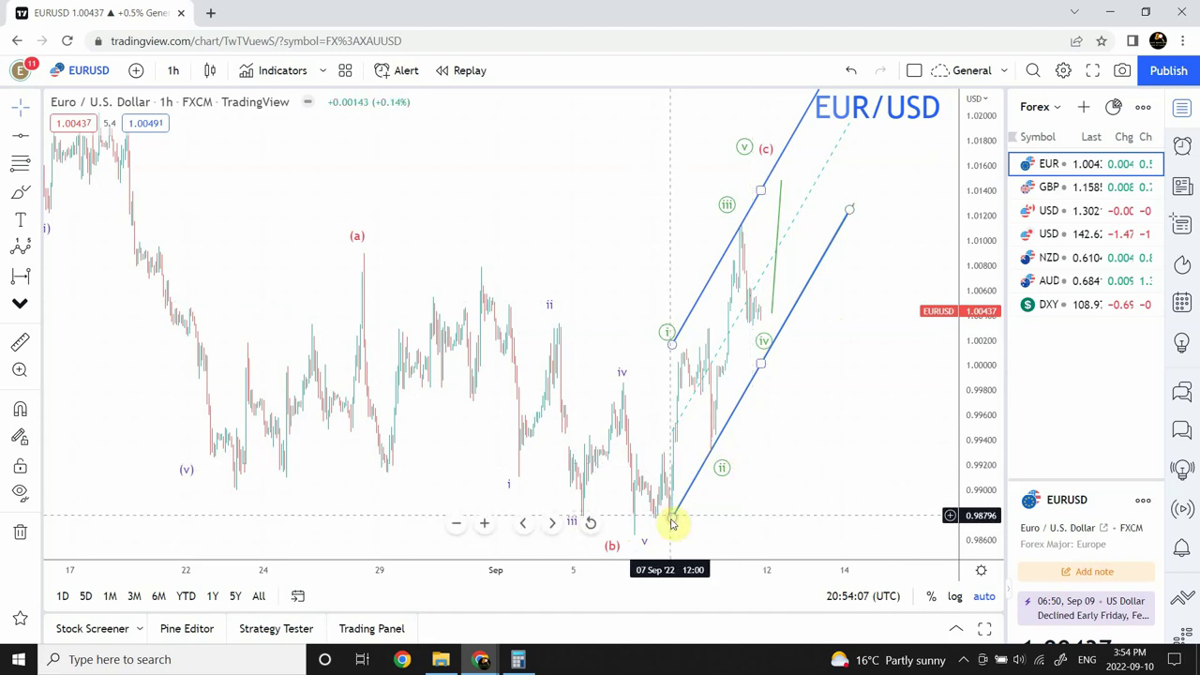
{"action": "left_click", "coordinate": [775, 354]}
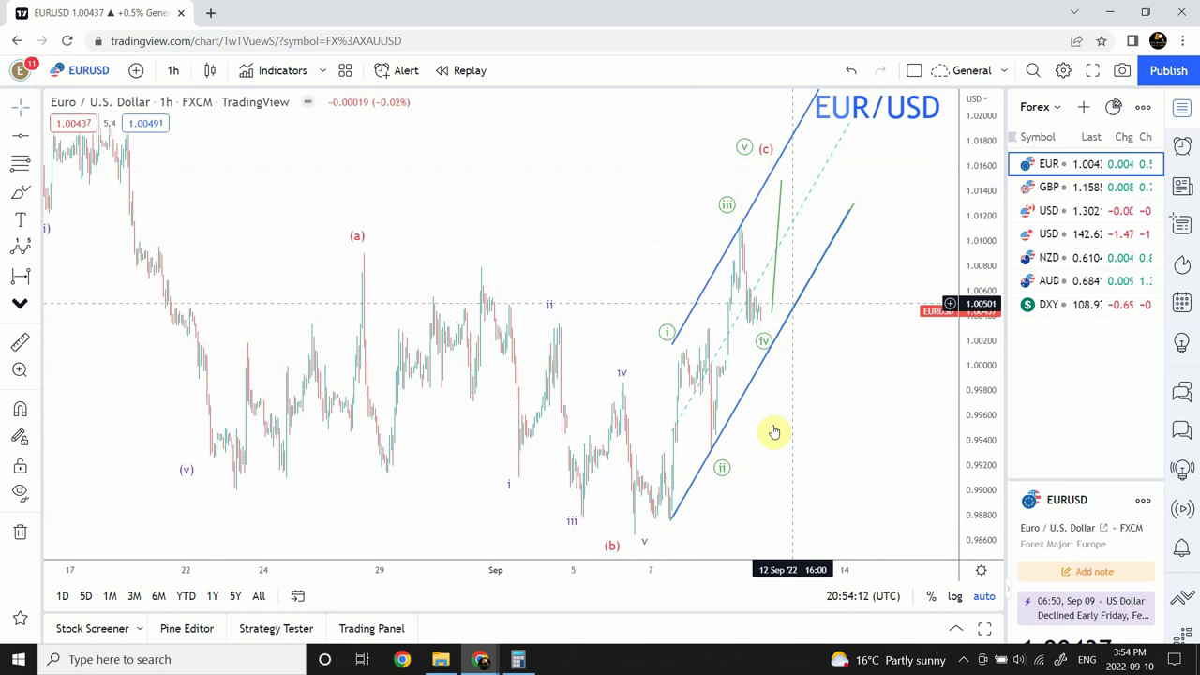
Step: Draw a horizontal line through the low of circled wave ii at about 0.9932
{"action": "left_click", "coordinate": [586, 250]}
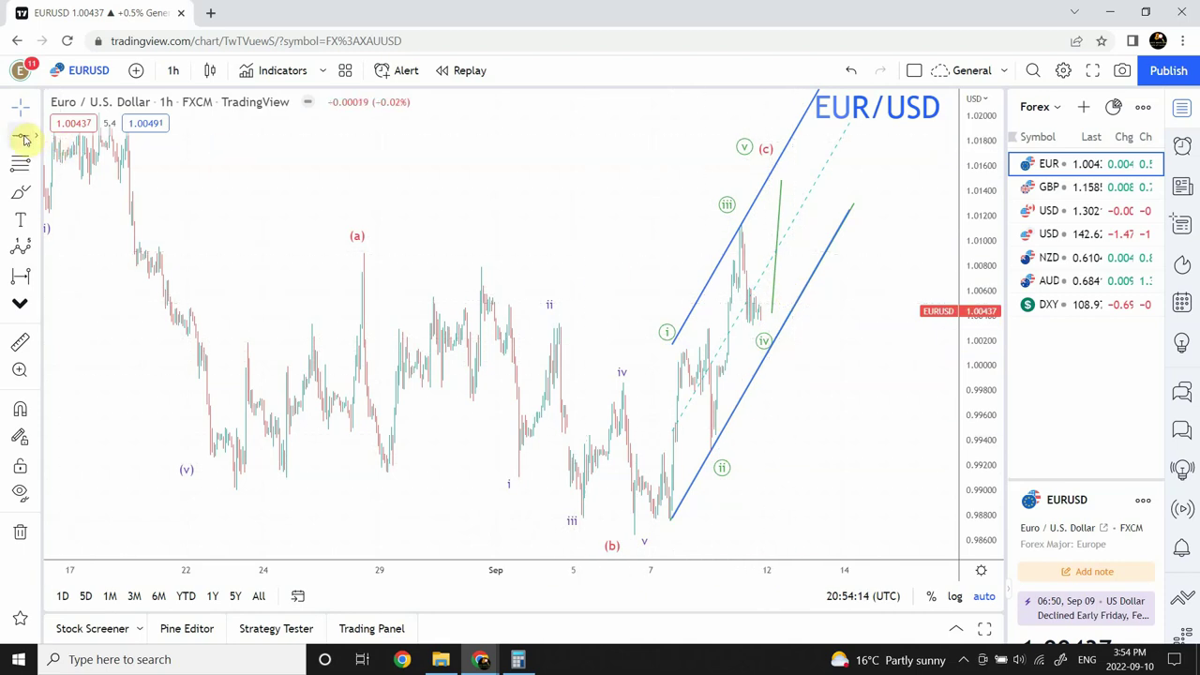
{"action": "left_click", "coordinate": [710, 450]}
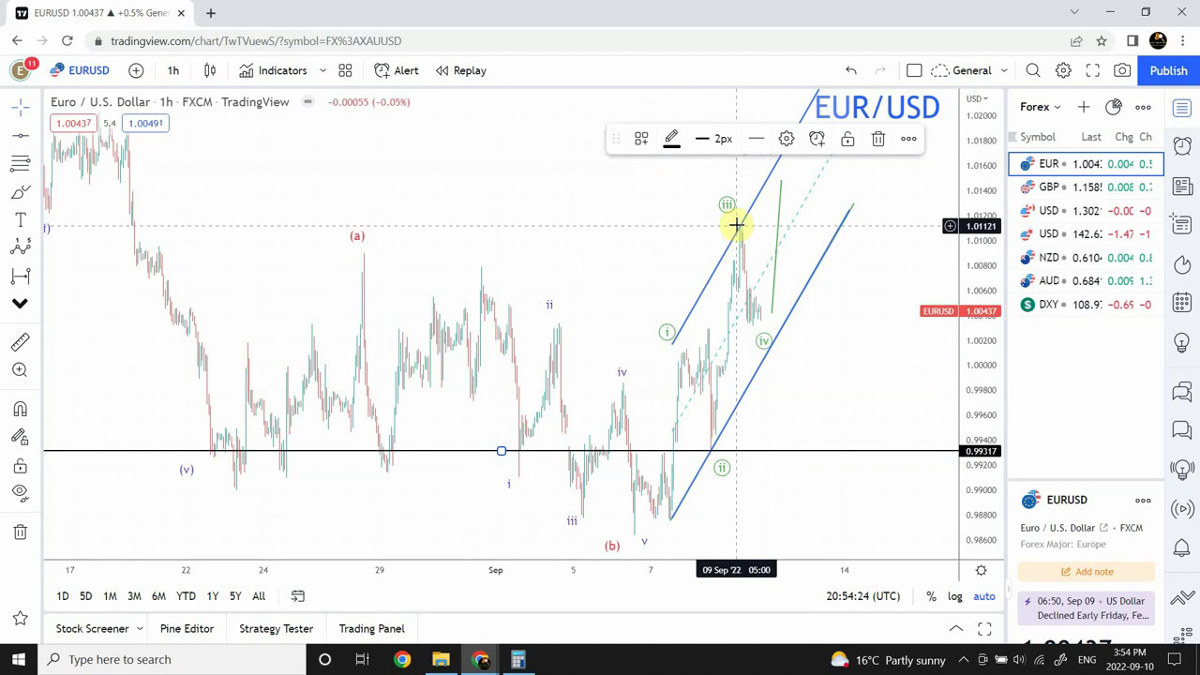
Step: Reposition the green wave v projection line so it rises from near circled wave iv to the channel's upper line at about 1.0151
{"action": "left_click_drag", "start_coordinate": [779, 225], "coordinate": [777, 192]}
{"action": "left_click", "coordinate": [782, 193]}
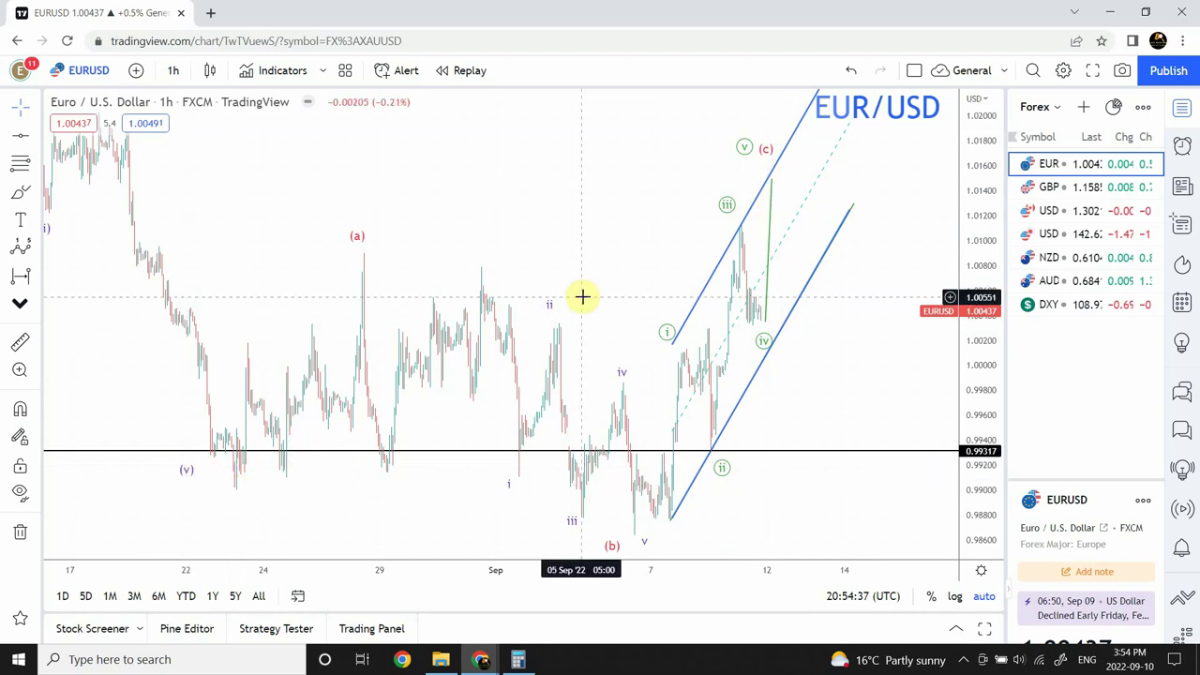
{"action": "left_click", "coordinate": [771, 179]}
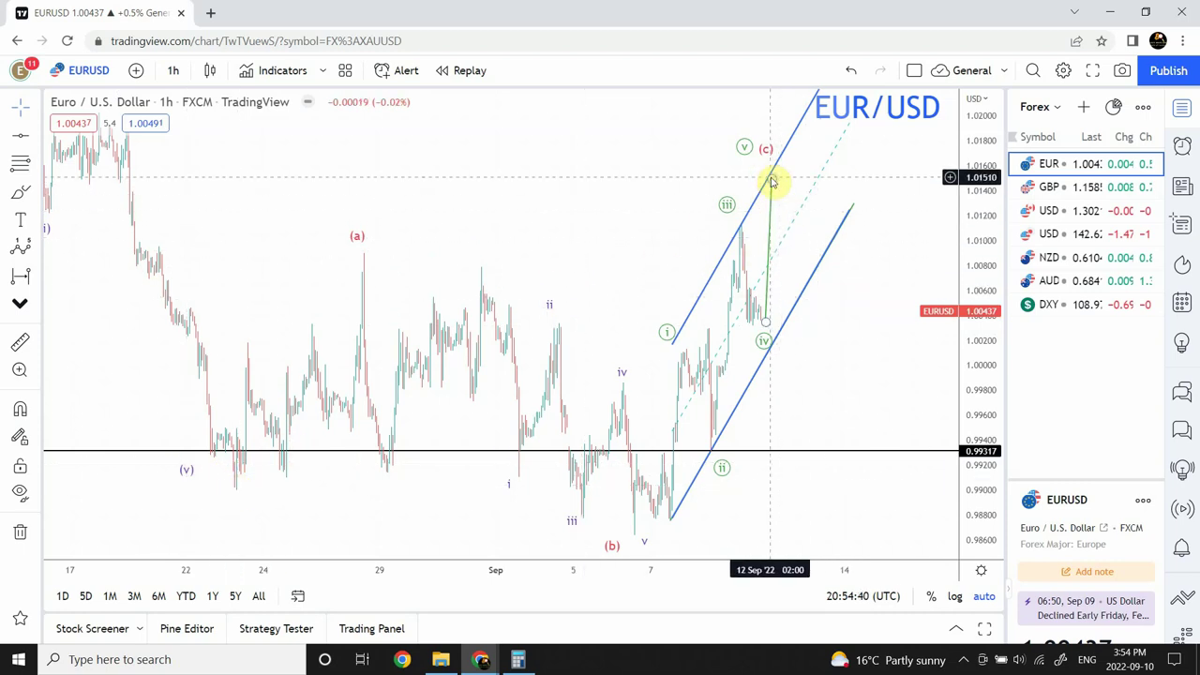
{"action": "left_click", "coordinate": [869, 482]}
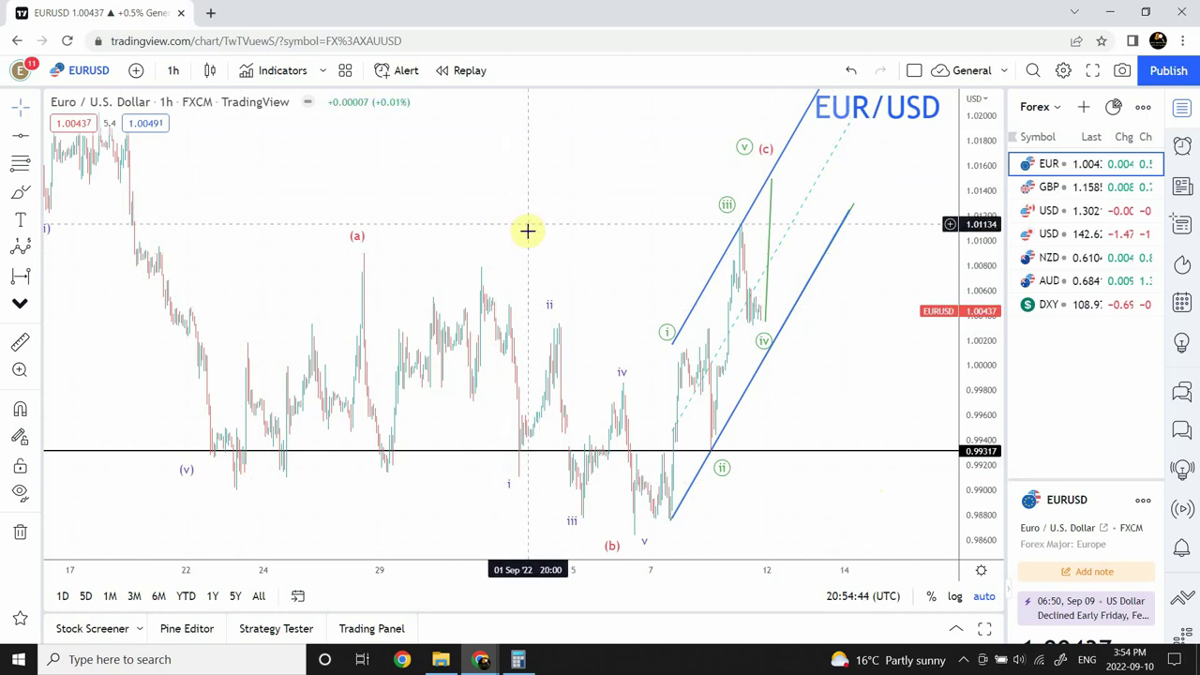
Step: Delete the horizontal line at the low of circled wave ii
{"action": "left_click", "coordinate": [488, 452]}
{"action": "key", "text": "Delete"}
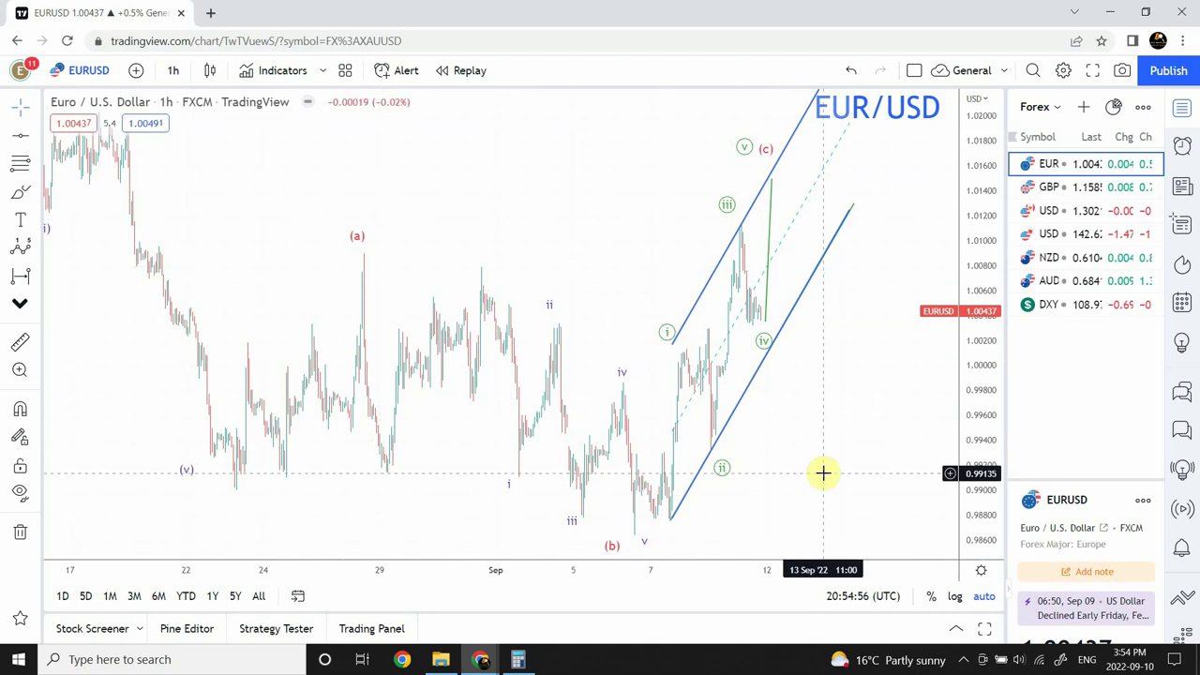
Step: Open the GBP/USD chart from the watchlist and delete the lower green trend line of the widening pattern
{"action": "left_click", "coordinate": [1092, 188]}
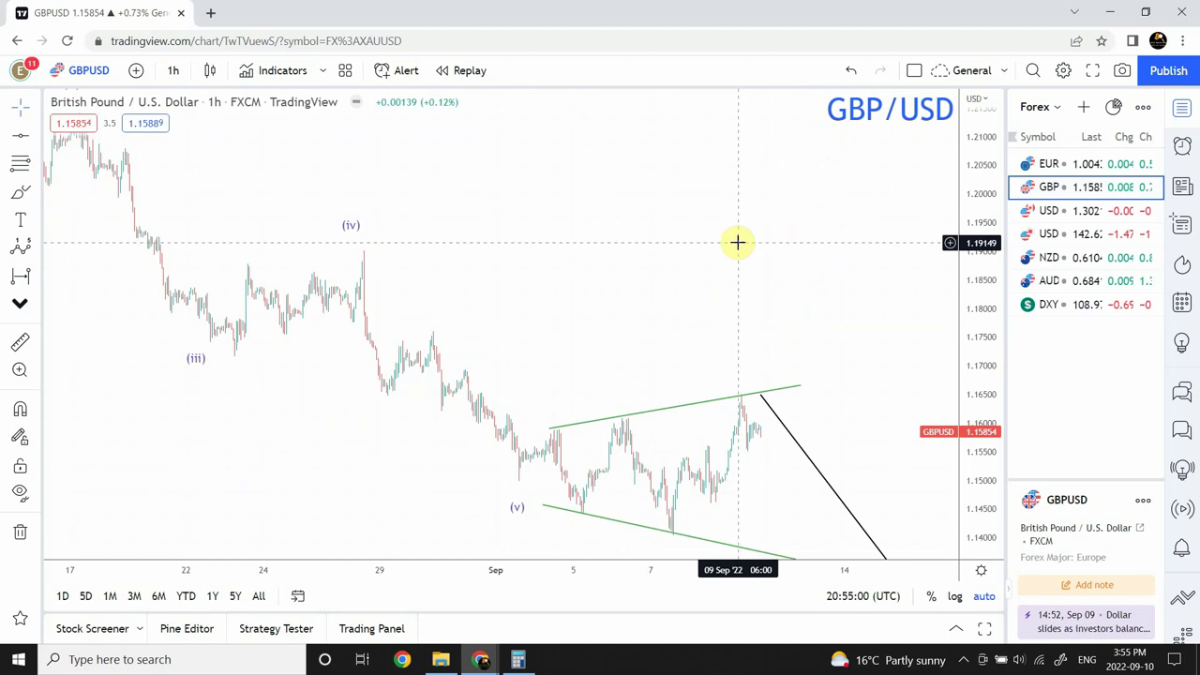
{"action": "left_click_drag", "start_coordinate": [738, 242], "coordinate": [672, 215]}
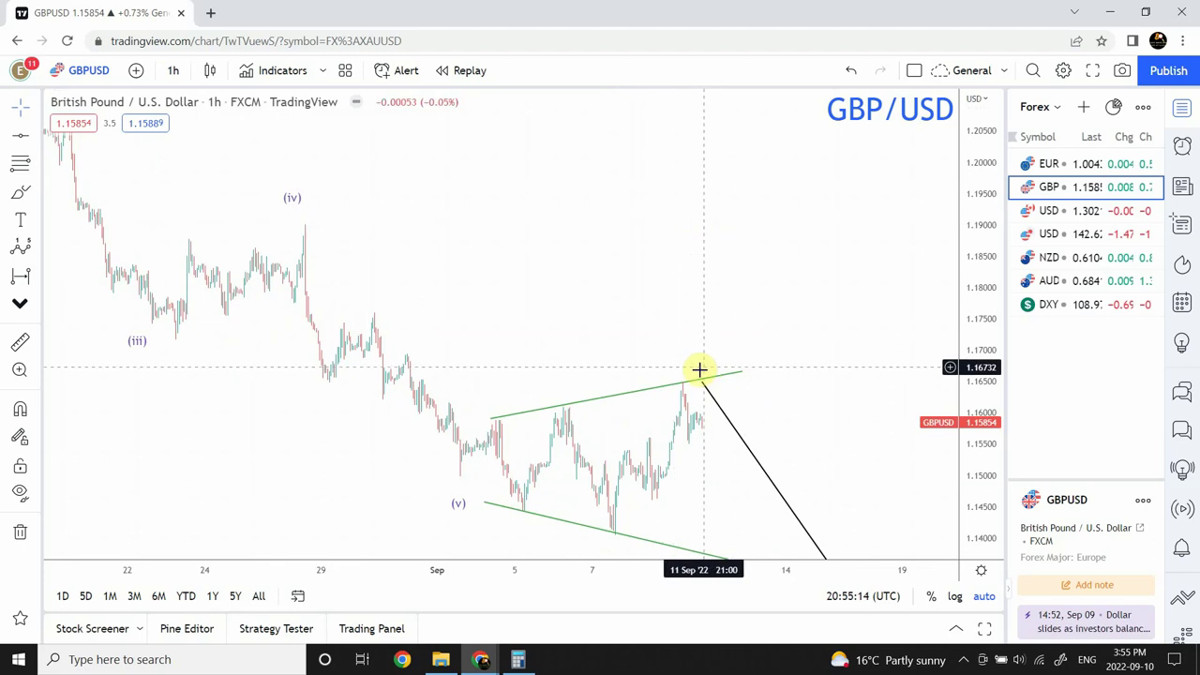
{"action": "left_click", "coordinate": [659, 390]}
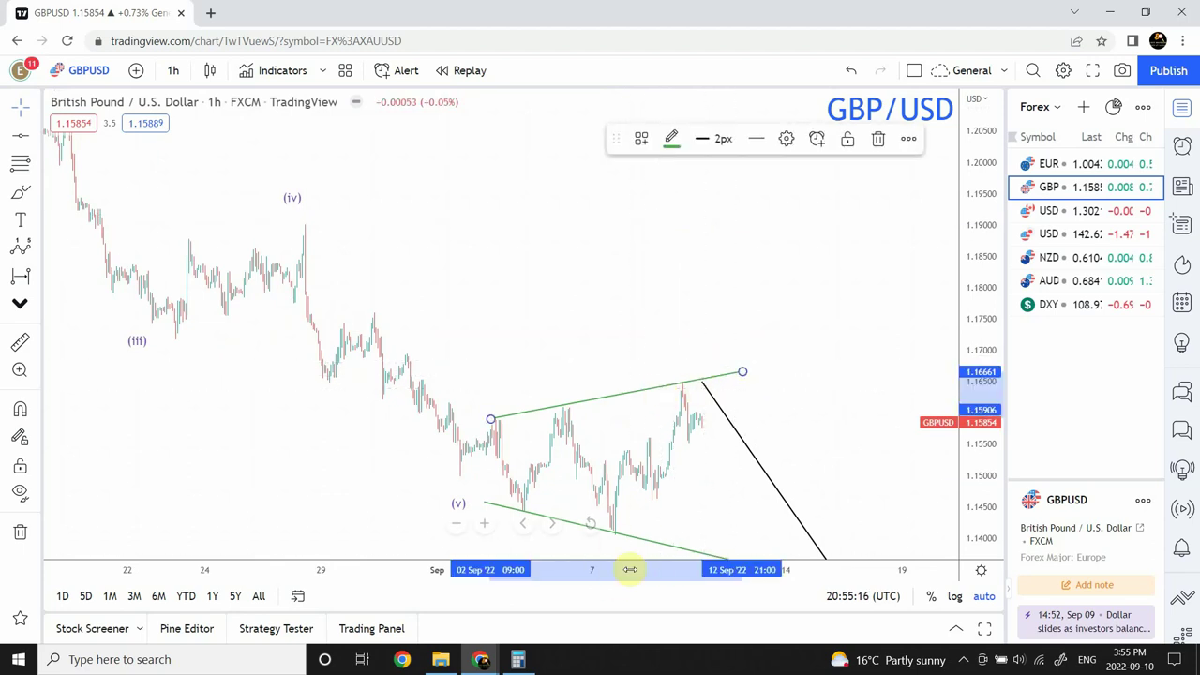
{"action": "left_click", "coordinate": [654, 548]}
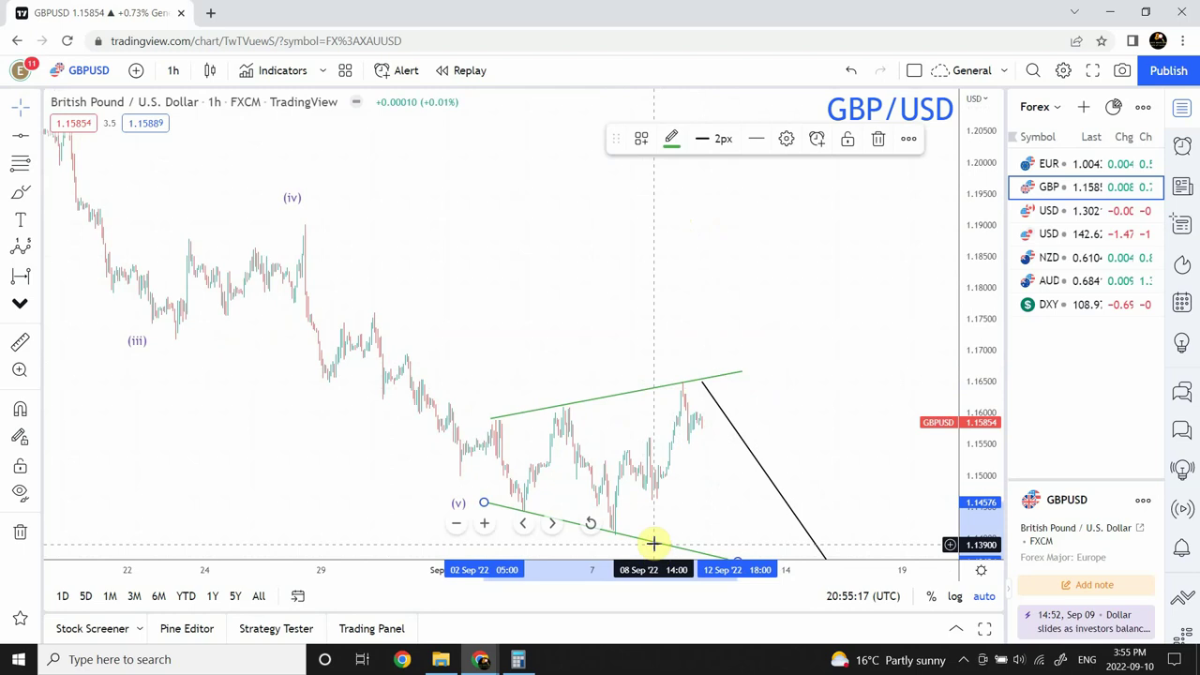
{"action": "key", "text": "Delete"}
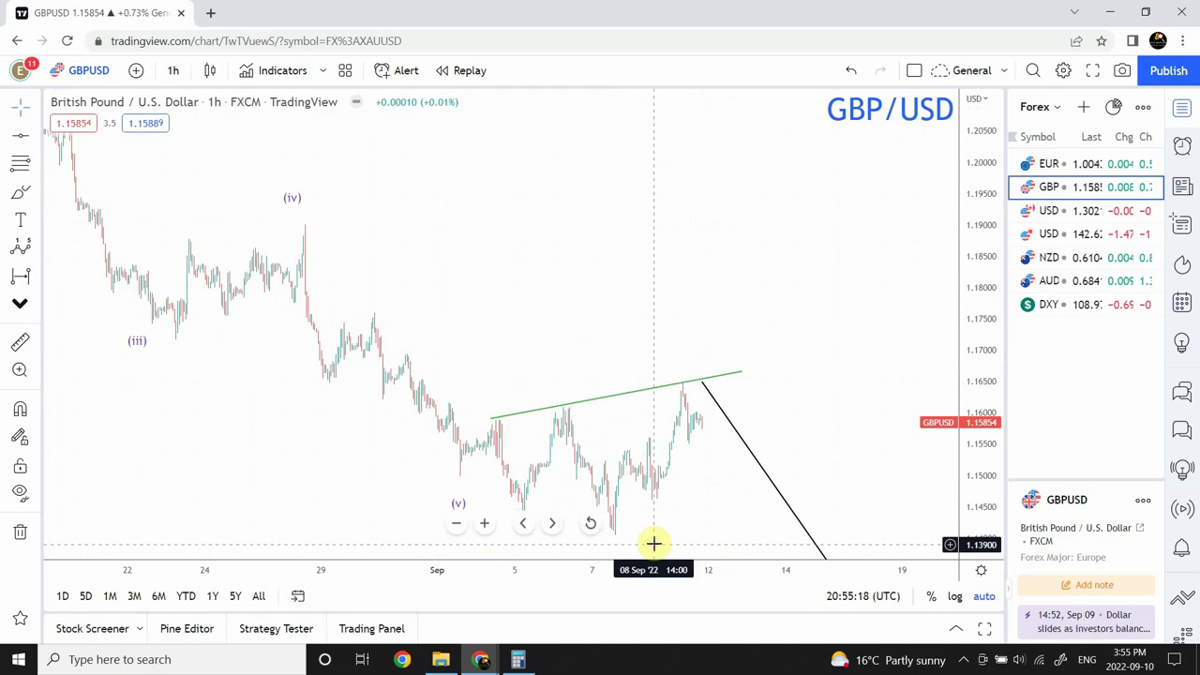
Step: Delete the remaining green upper trend line and draw a short rising green trend line from the latest price to about 1.1695
{"action": "left_click", "coordinate": [648, 392]}
{"action": "key", "text": "Delete"}
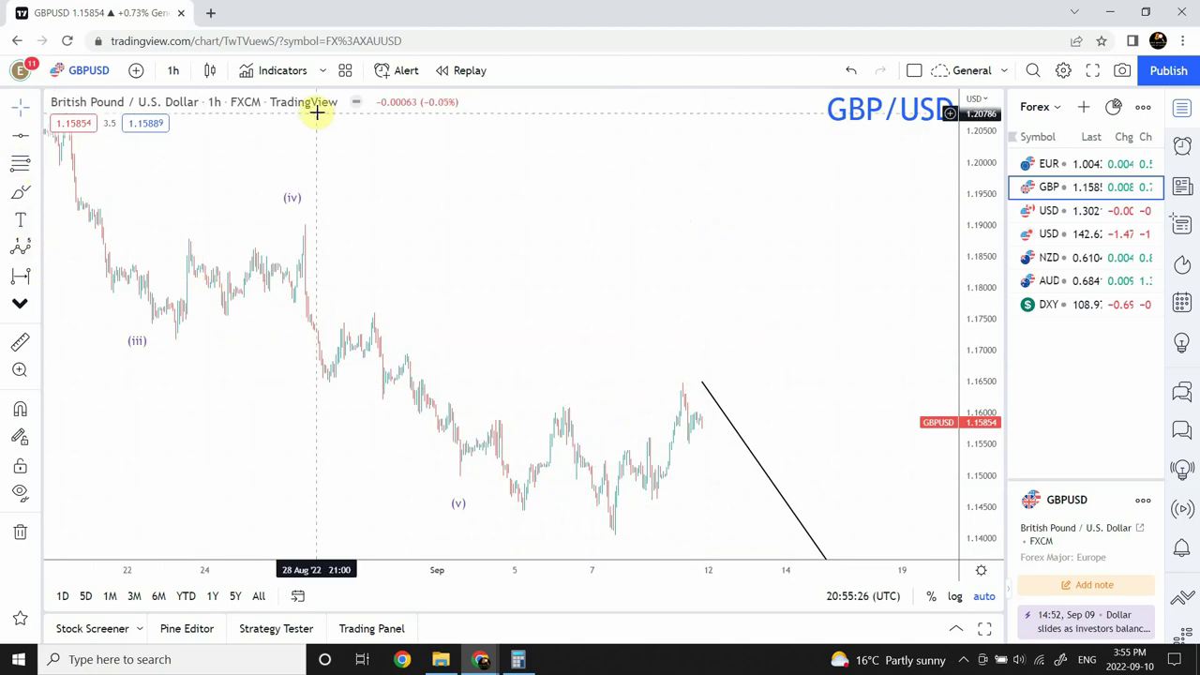
{"action": "left_click", "coordinate": [19, 620]}
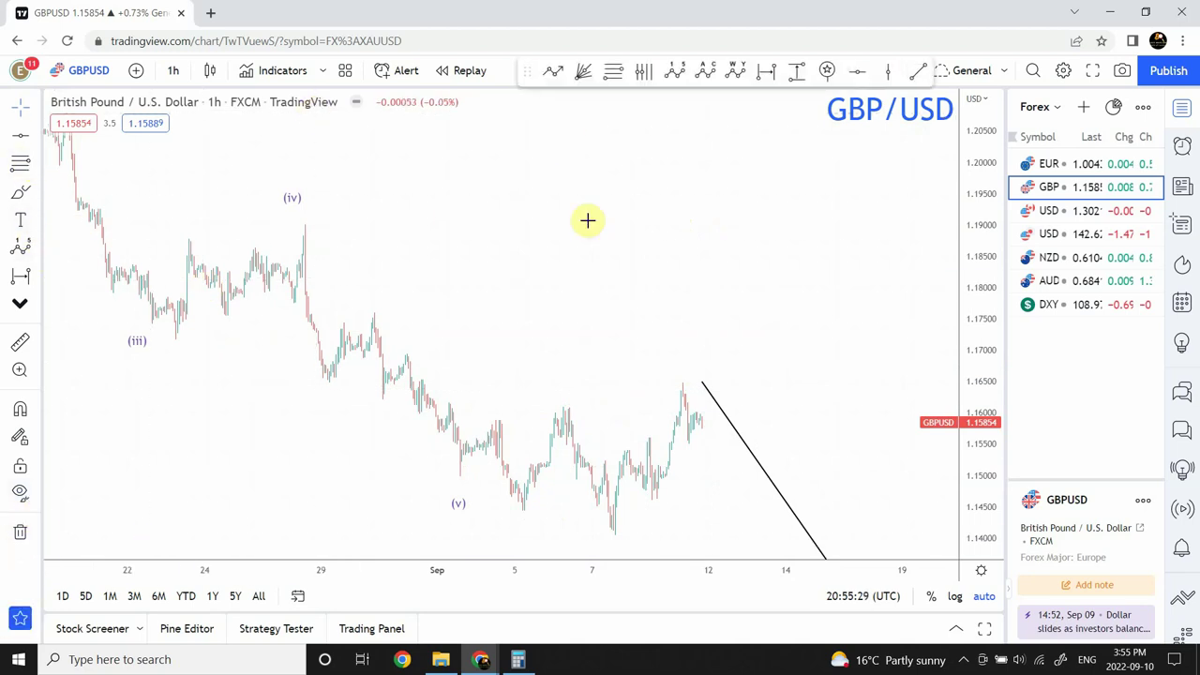
{"action": "left_click", "coordinate": [913, 74]}
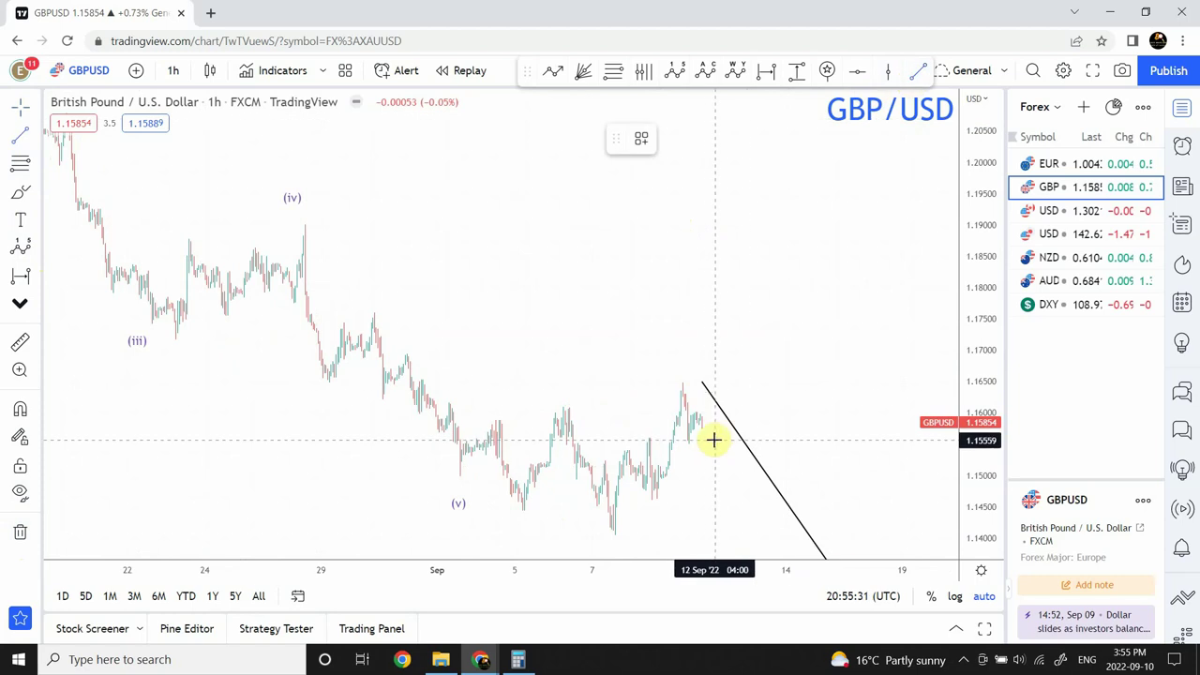
{"action": "left_click", "coordinate": [716, 353]}
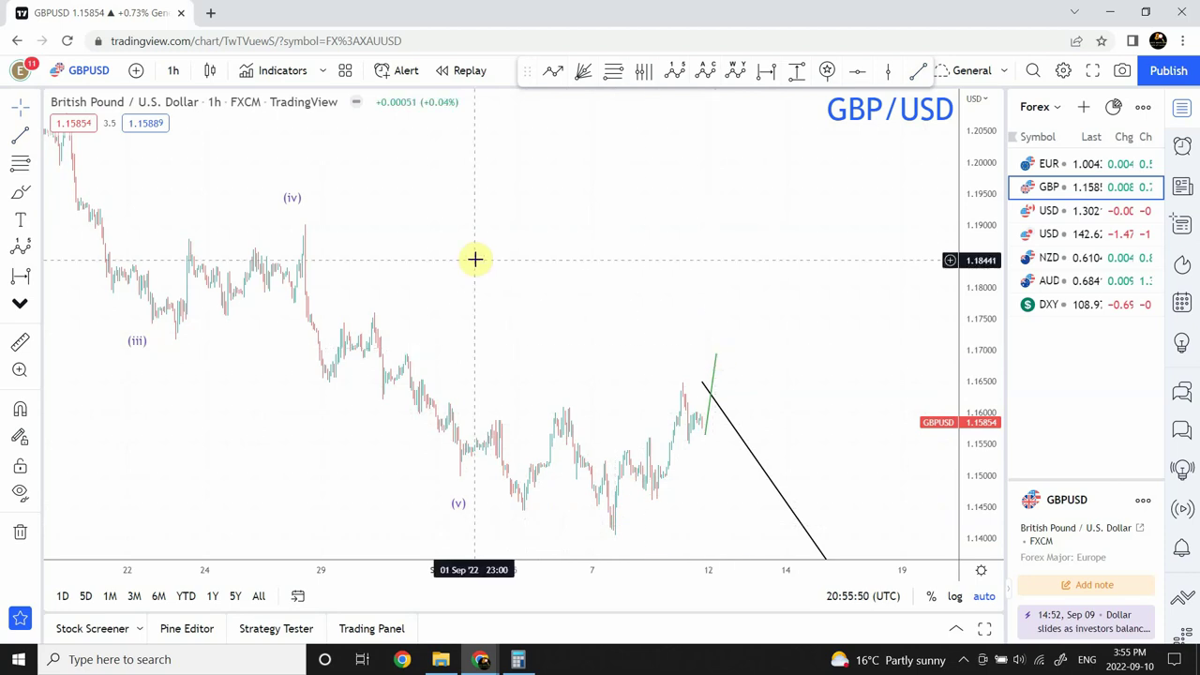
Step: Label an Elliott ABC correction from the wave (v) low, with A at about 1.1601, B at about 1.1398 and C at about 1.1708
{"action": "left_click", "coordinate": [704, 75]}
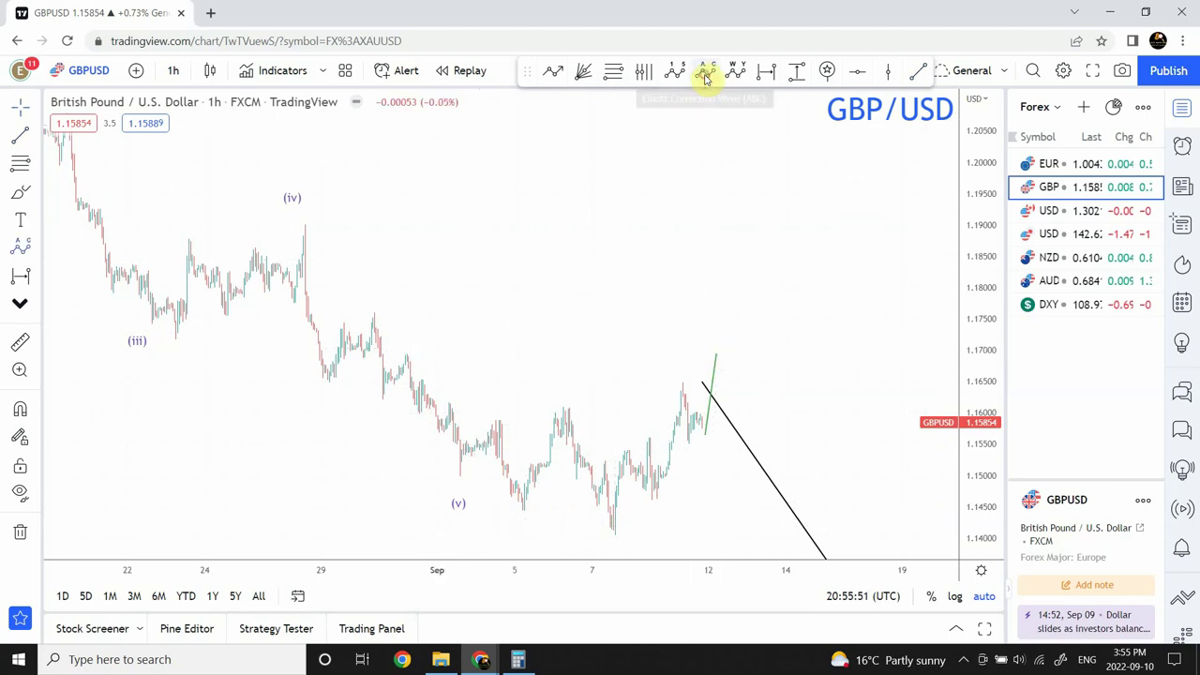
{"action": "left_click", "coordinate": [455, 484]}
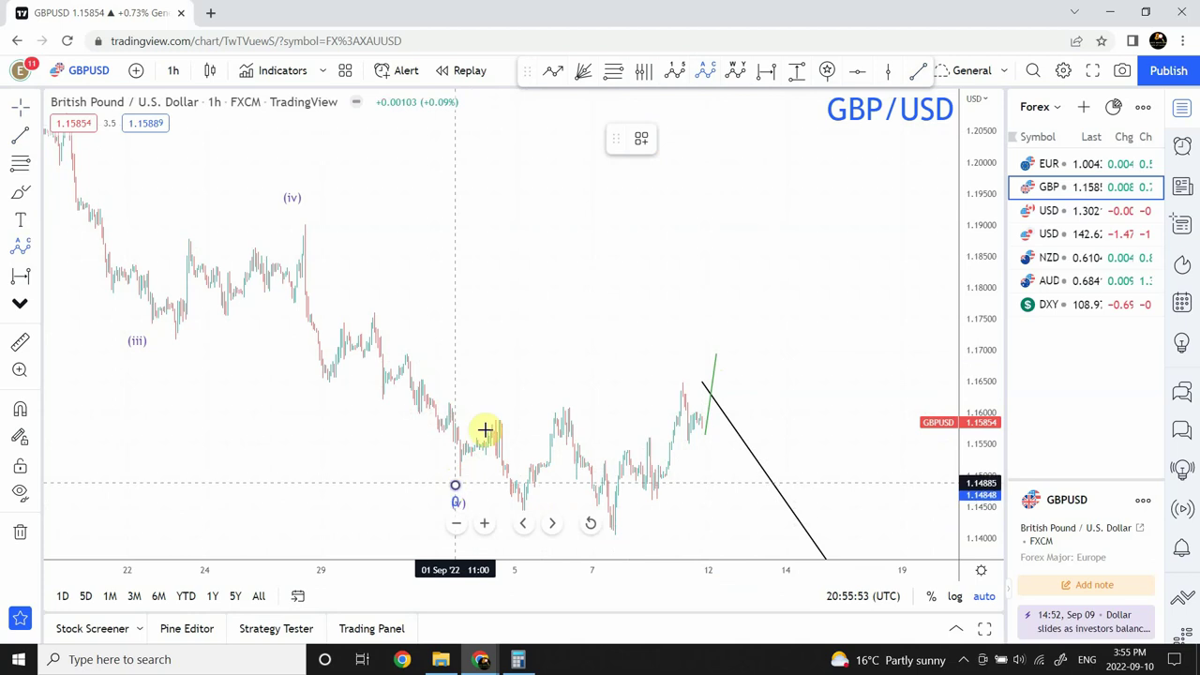
{"action": "left_click", "coordinate": [491, 410]}
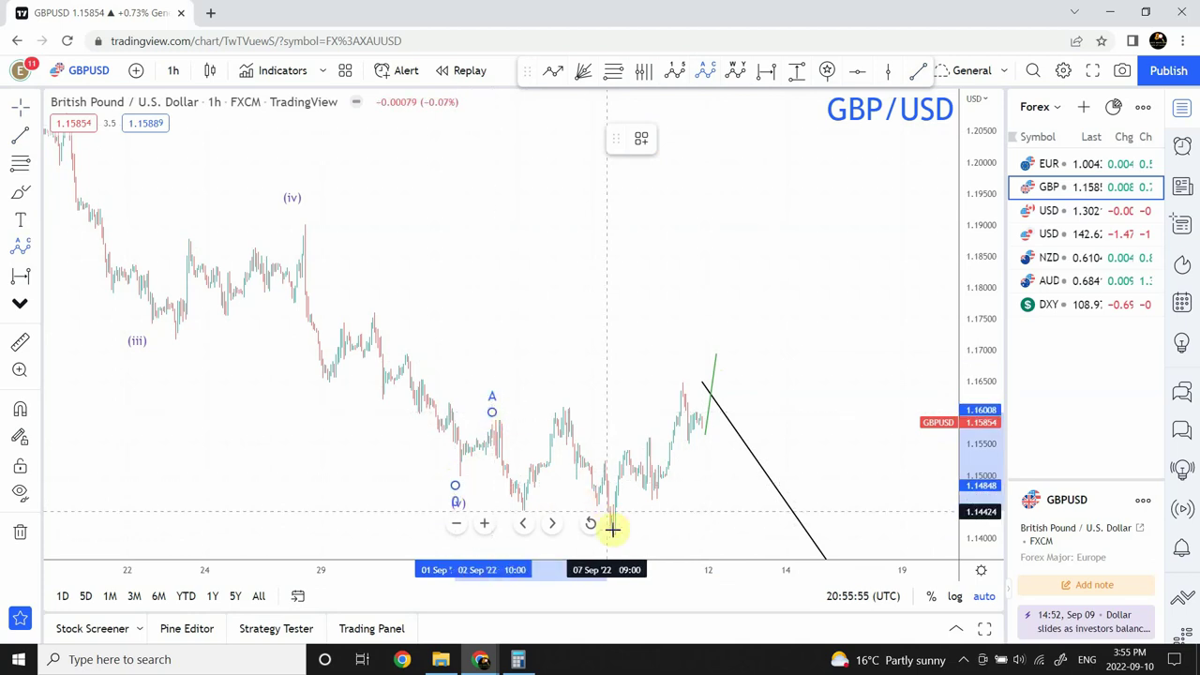
{"action": "left_click", "coordinate": [710, 345]}
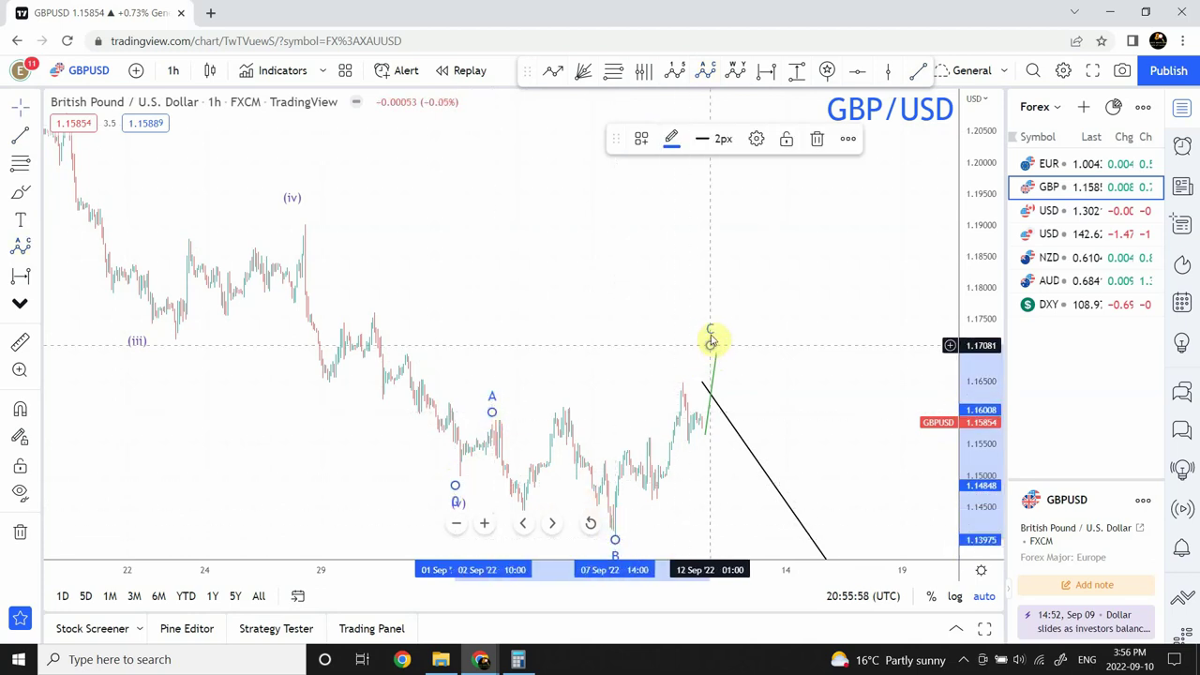
{"action": "left_click", "coordinate": [757, 141]}
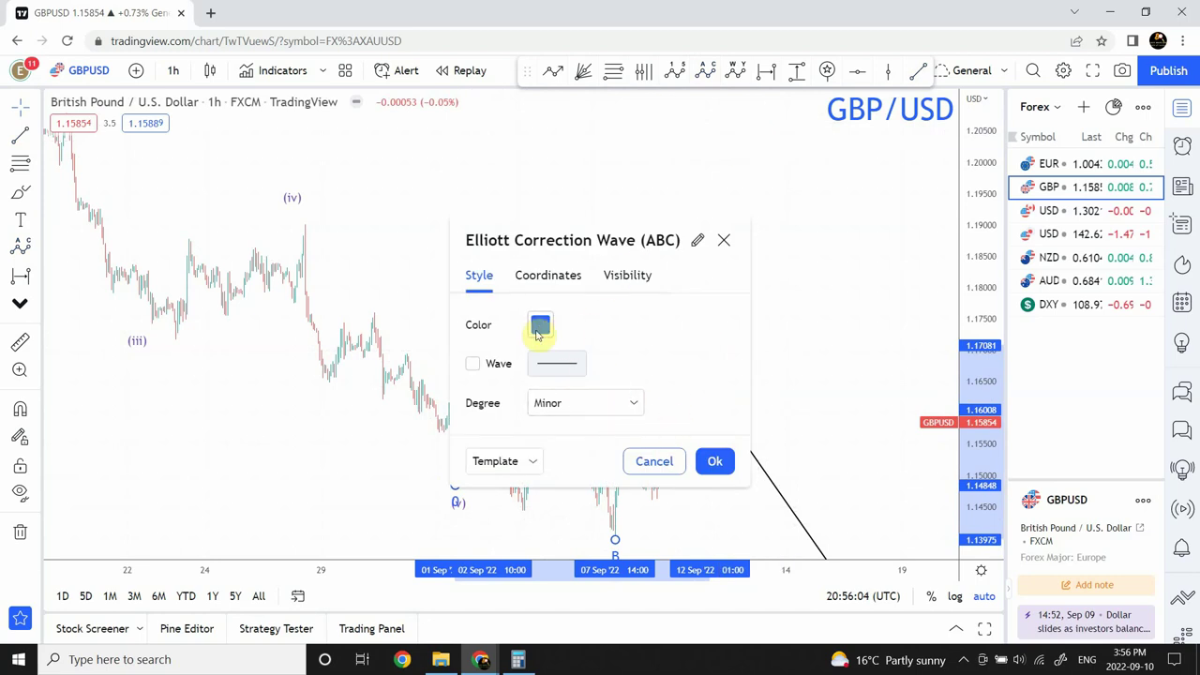
{"action": "left_click", "coordinate": [714, 462]}
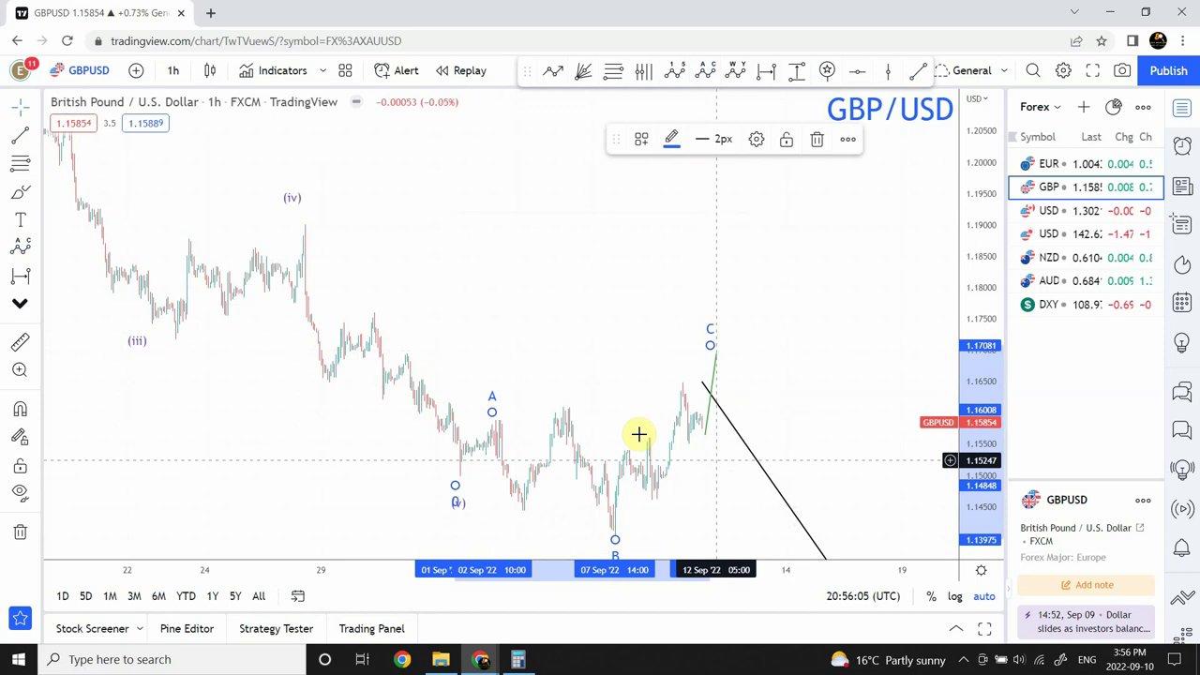
Step: Move the start of the black falling projection line up to about 1.1683, beside the top of the short green line
{"action": "left_click", "coordinate": [608, 343]}
{"action": "left_click_drag", "start_coordinate": [629, 343], "coordinate": [532, 285]}
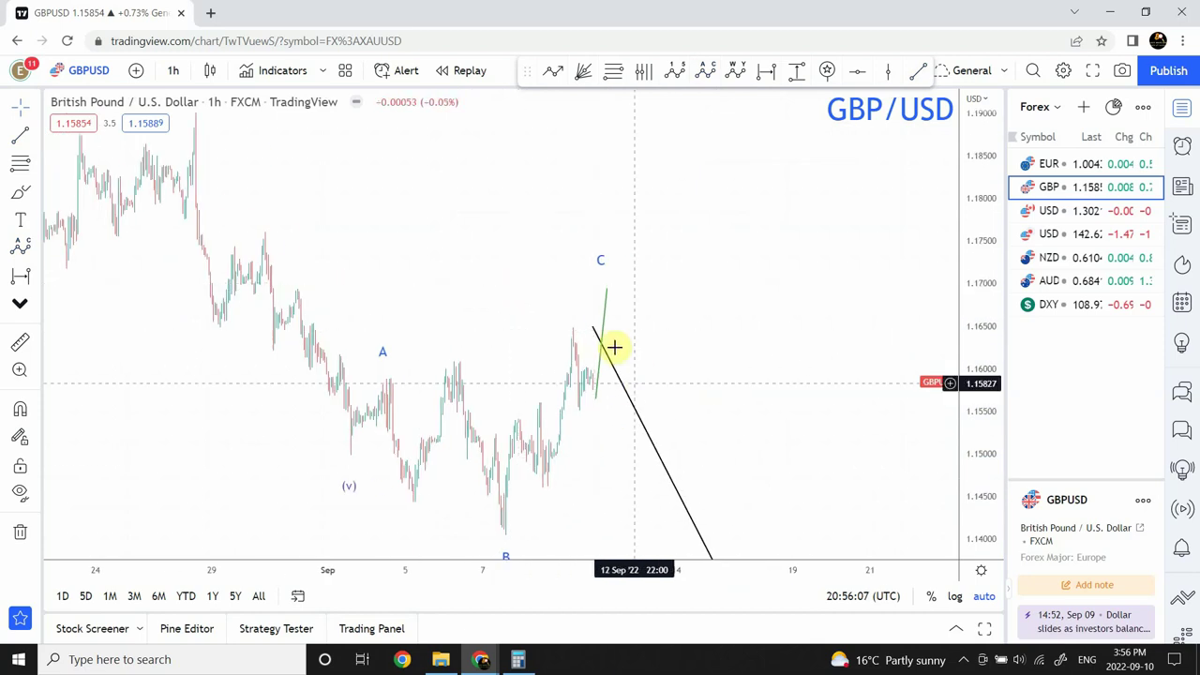
{"action": "left_click_drag", "start_coordinate": [593, 328], "coordinate": [616, 298]}
{"action": "left_click", "coordinate": [568, 410]}
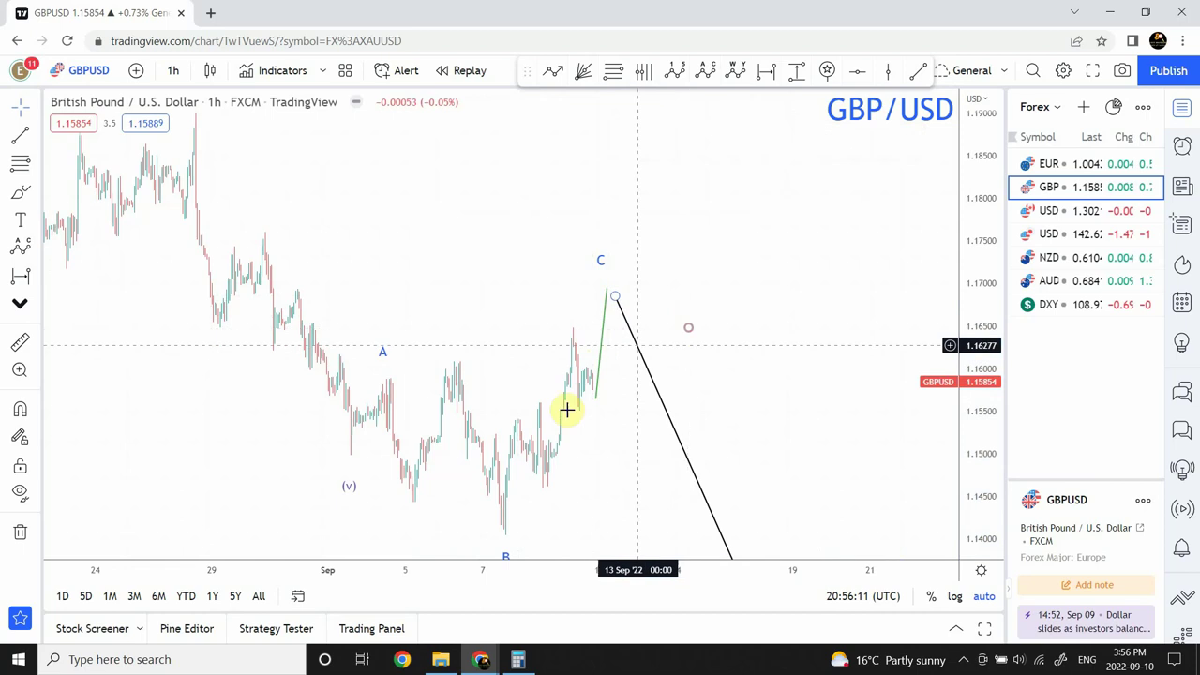
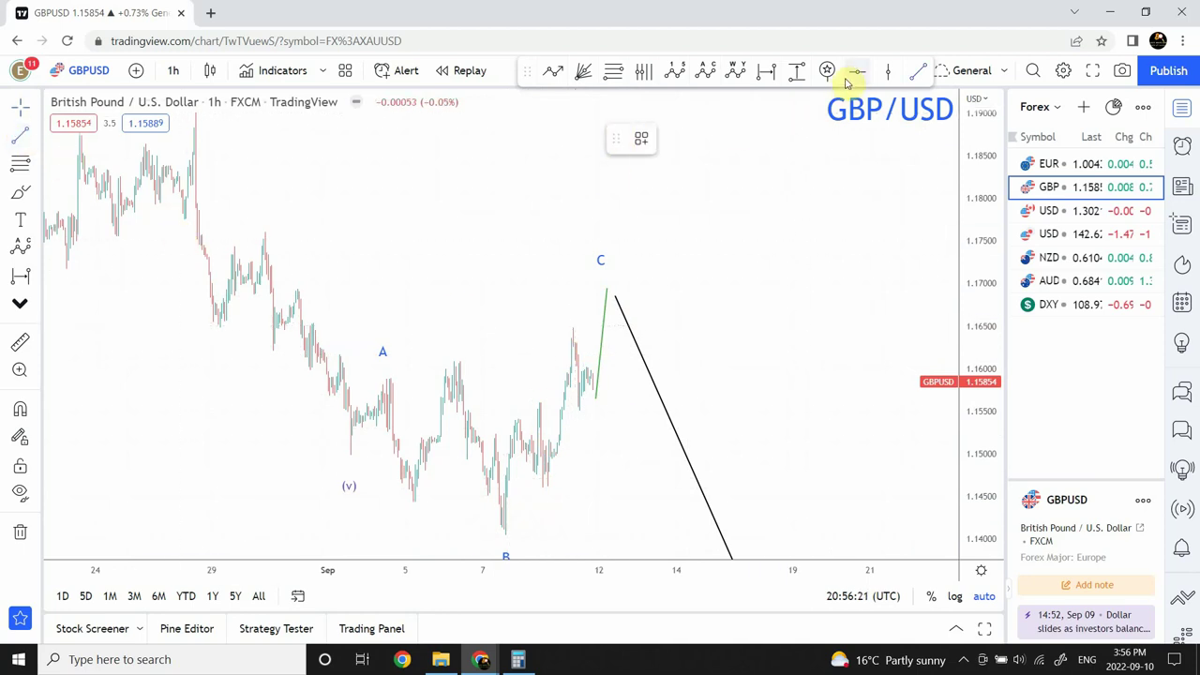
Step: Place a black horizontal line at about 1.1460 and raise it to about 1.1553, just below the latest price
{"action": "left_click", "coordinate": [544, 486]}
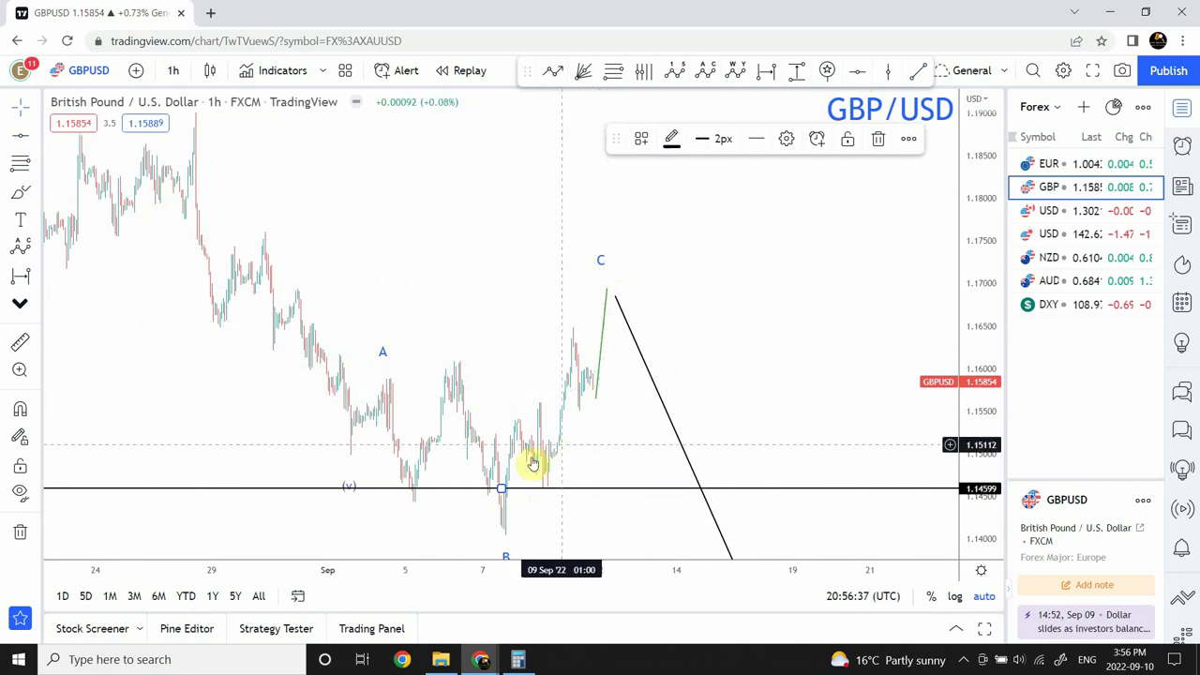
{"action": "left_click_drag", "start_coordinate": [500, 488], "coordinate": [541, 412]}
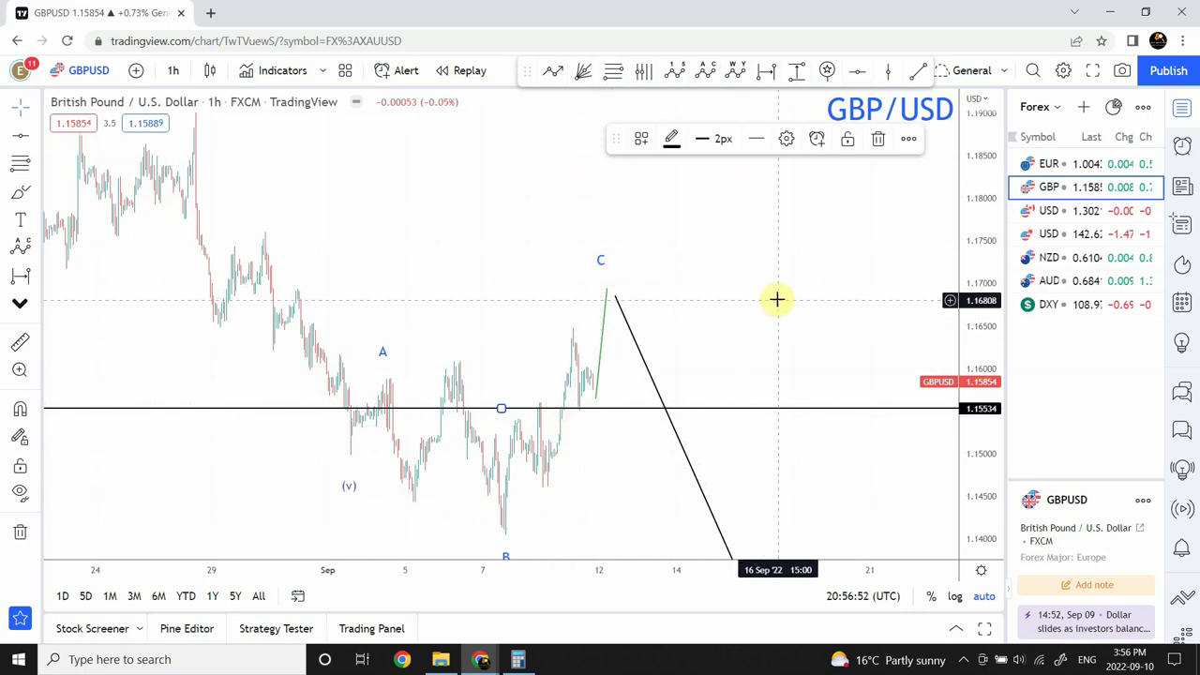
Step: Open the USD/CAD chart and draw a falling green trend line from the latest price at about 1.3027 to about 1.2932
{"action": "left_click", "coordinate": [1087, 212]}
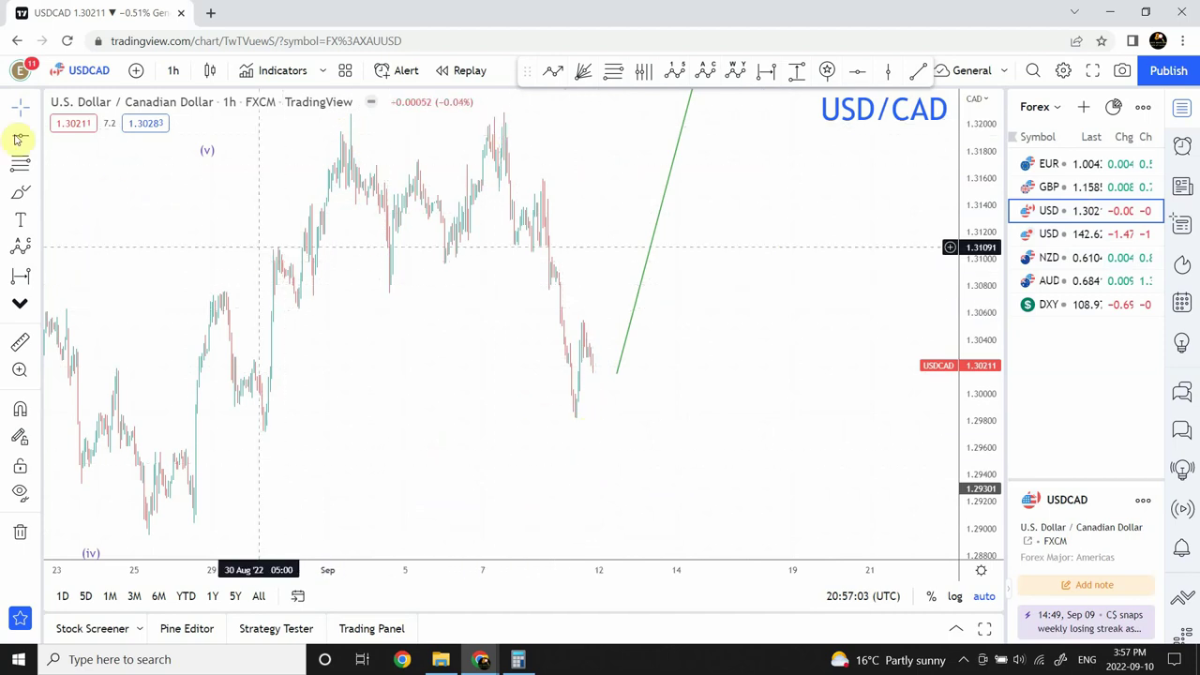
{"action": "left_click", "coordinate": [918, 72]}
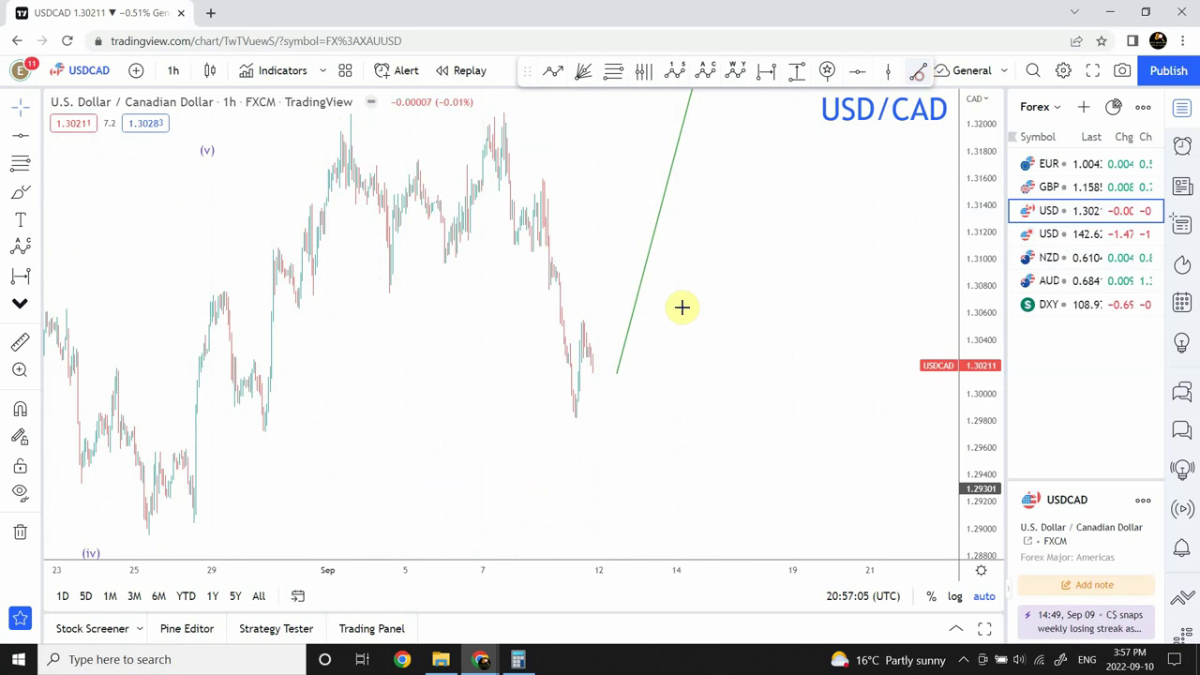
{"action": "left_click", "coordinate": [600, 357]}
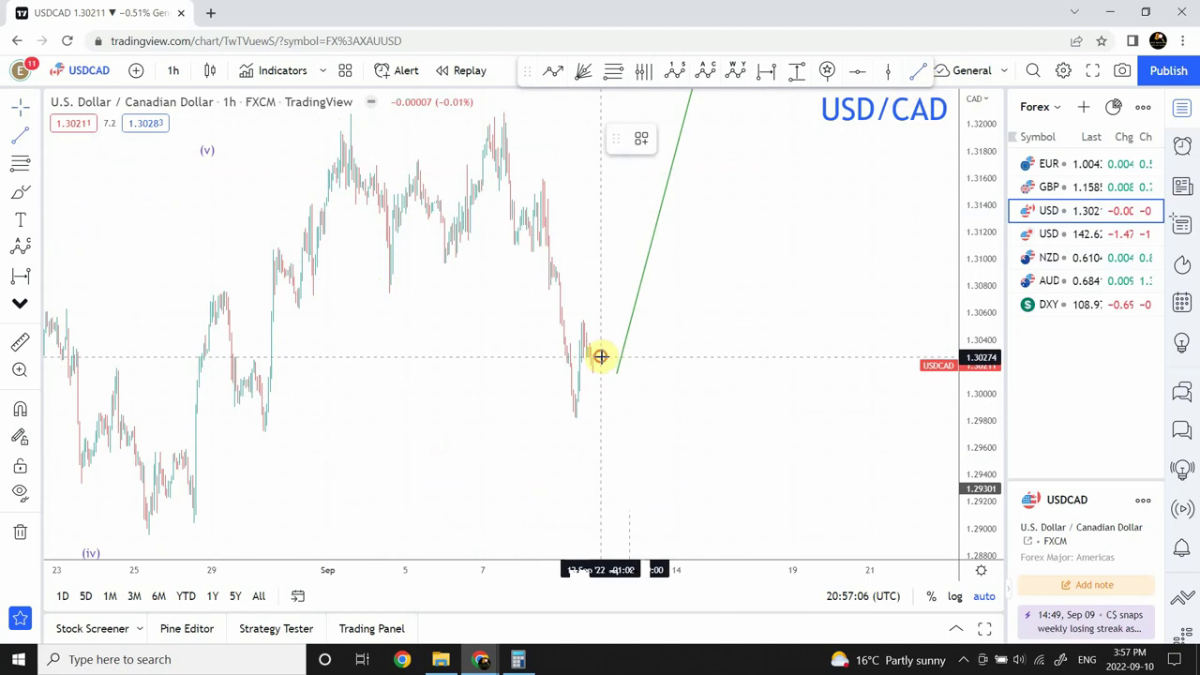
{"action": "left_click", "coordinate": [633, 484]}
{"action": "double_click", "coordinate": [634, 486]}
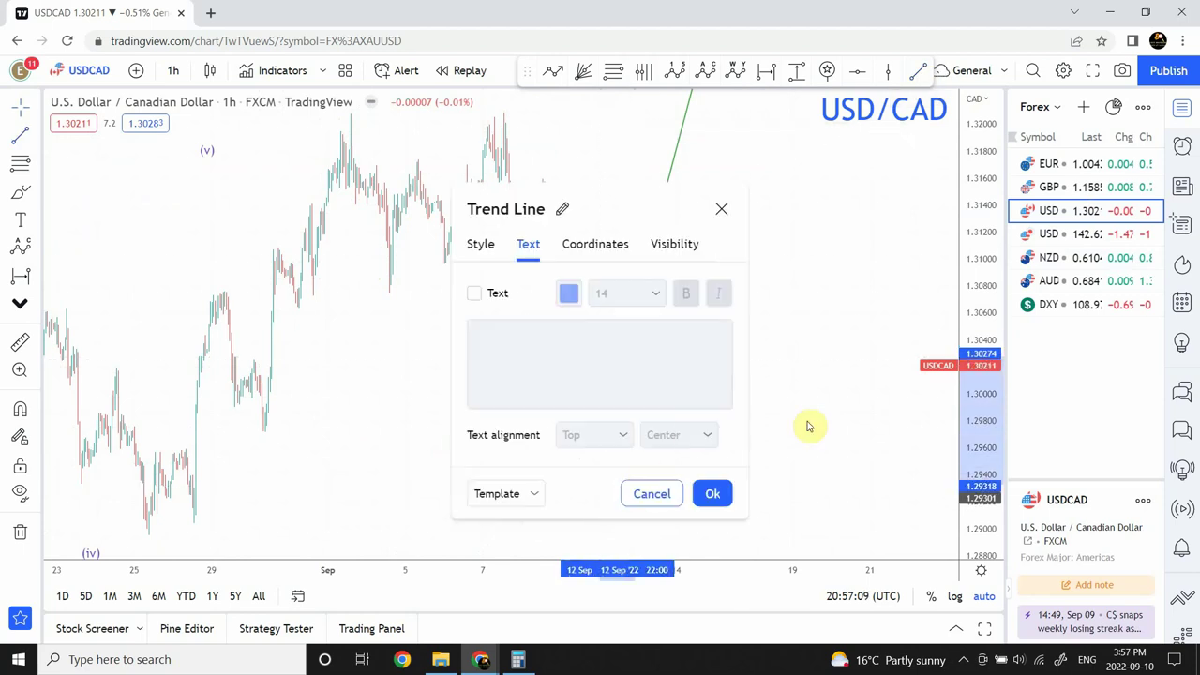
{"action": "left_click", "coordinate": [714, 494]}
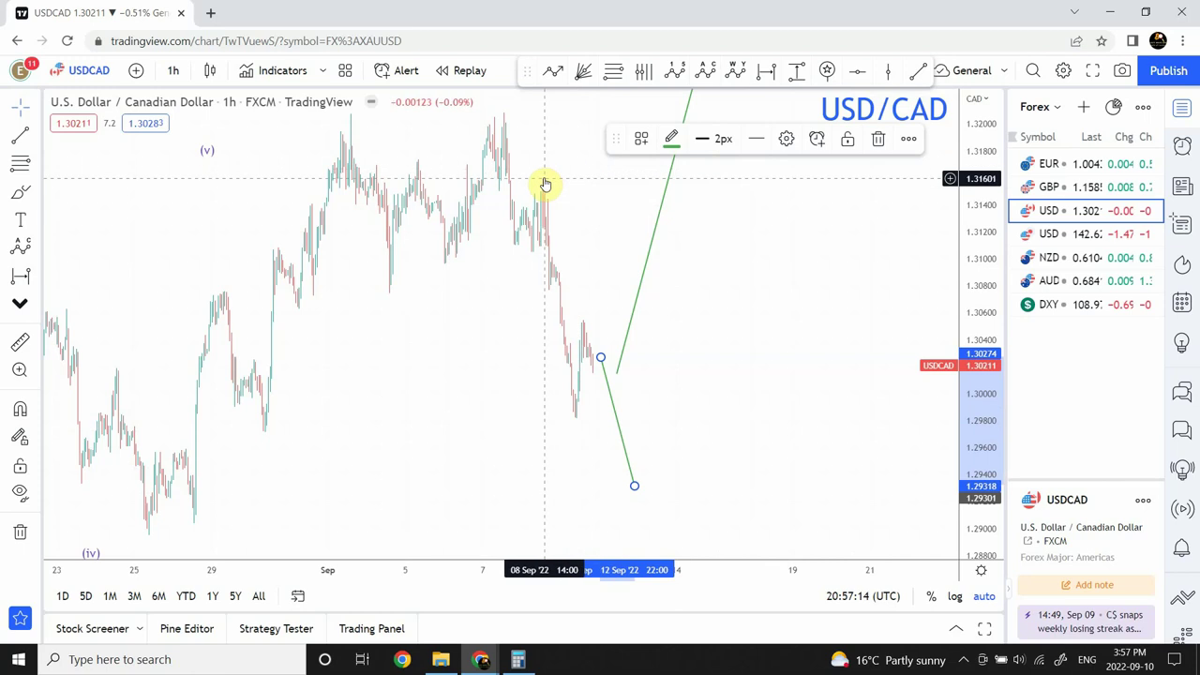
{"action": "left_click", "coordinate": [654, 447]}
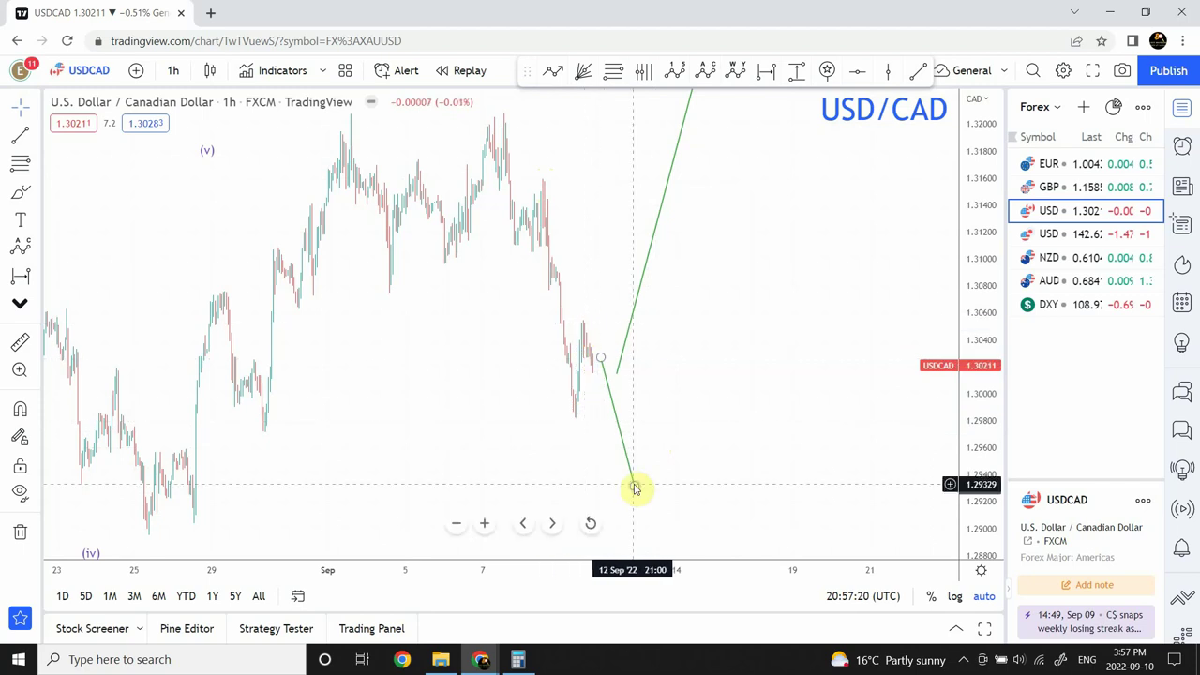
Step: Move the start of the rising green projection line down to the falling line's lower end at about 1.2930
{"action": "left_click", "coordinate": [457, 524]}
{"action": "left_click", "coordinate": [457, 523]}
{"action": "left_click_drag", "start_coordinate": [640, 175], "coordinate": [483, 219]}
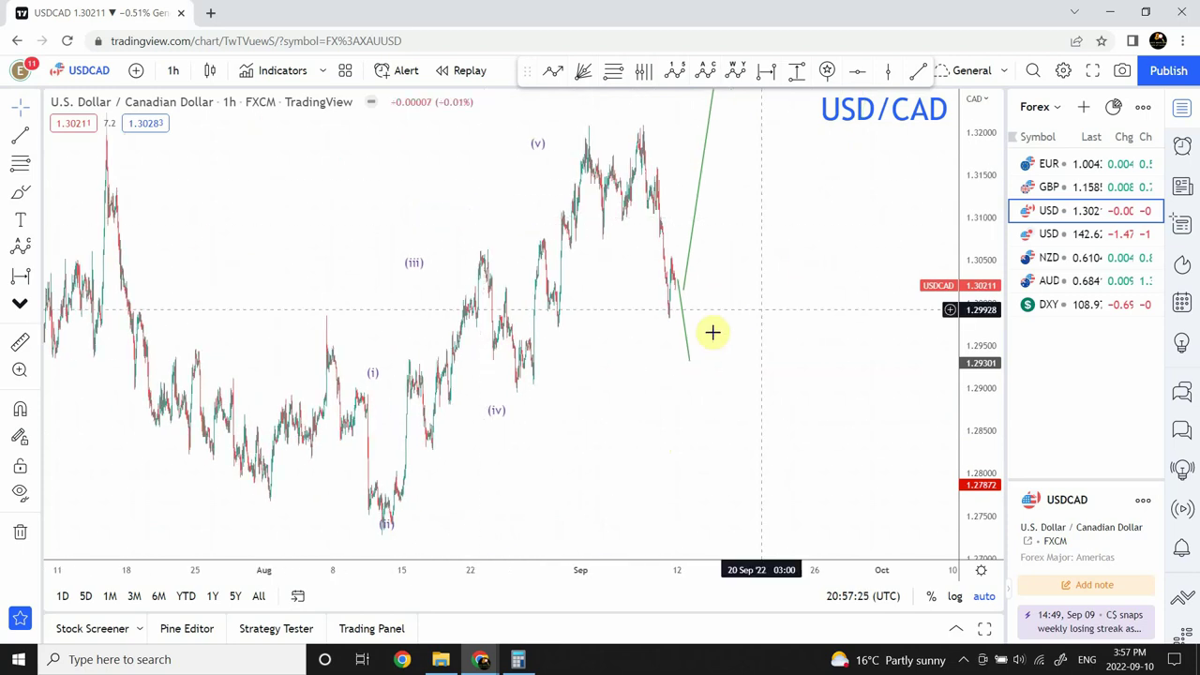
{"action": "left_click_drag", "start_coordinate": [687, 287], "coordinate": [692, 359]}
{"action": "left_click", "coordinate": [741, 291]}
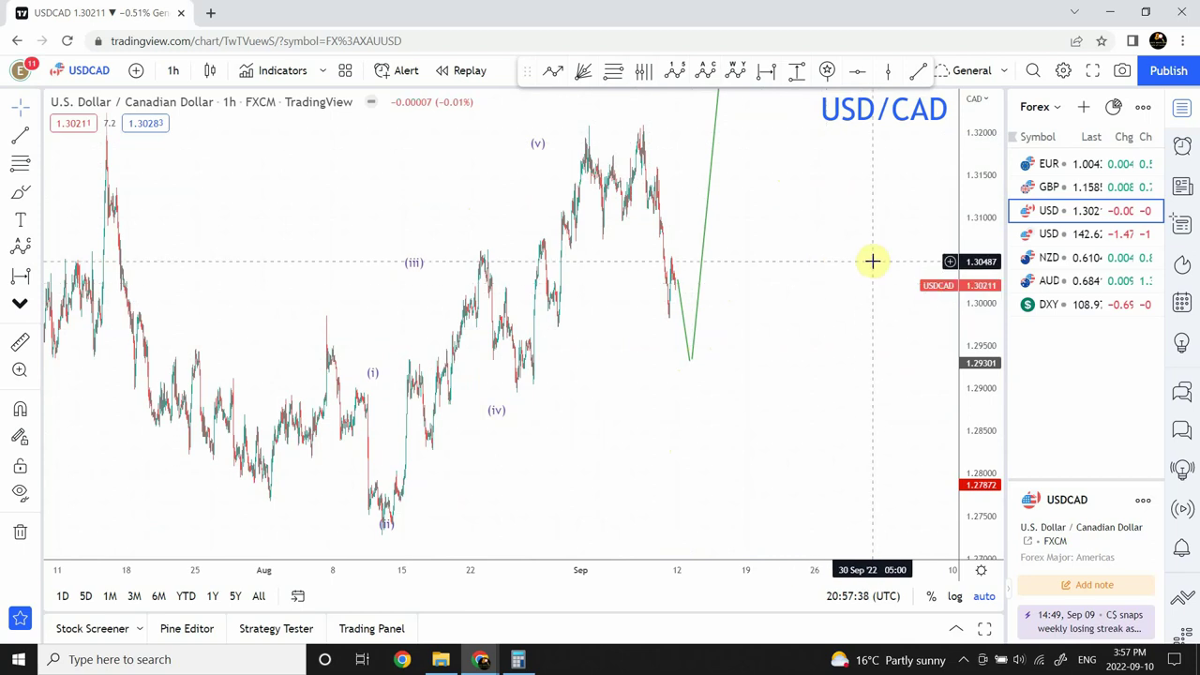
Step: Open the USD/JPY chart and move the start of the rising green projection line down to about 140.75
{"action": "left_click", "coordinate": [1106, 238]}
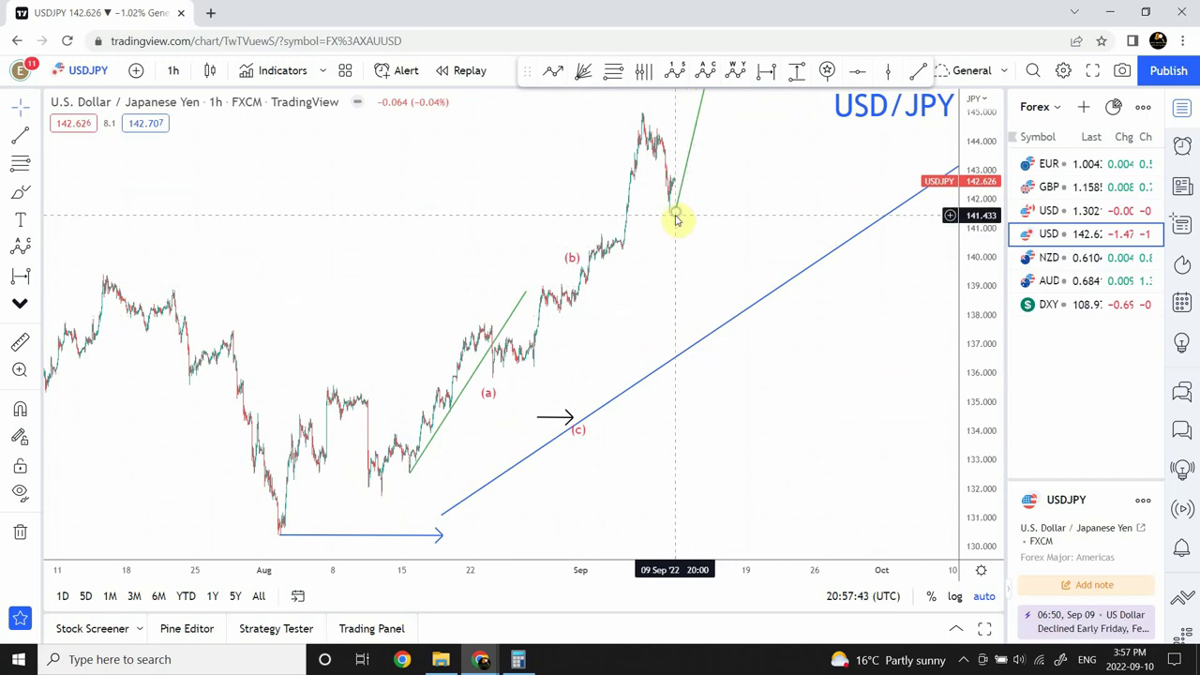
{"action": "left_click_drag", "start_coordinate": [675, 215], "coordinate": [698, 235]}
{"action": "left_click", "coordinate": [477, 183]}
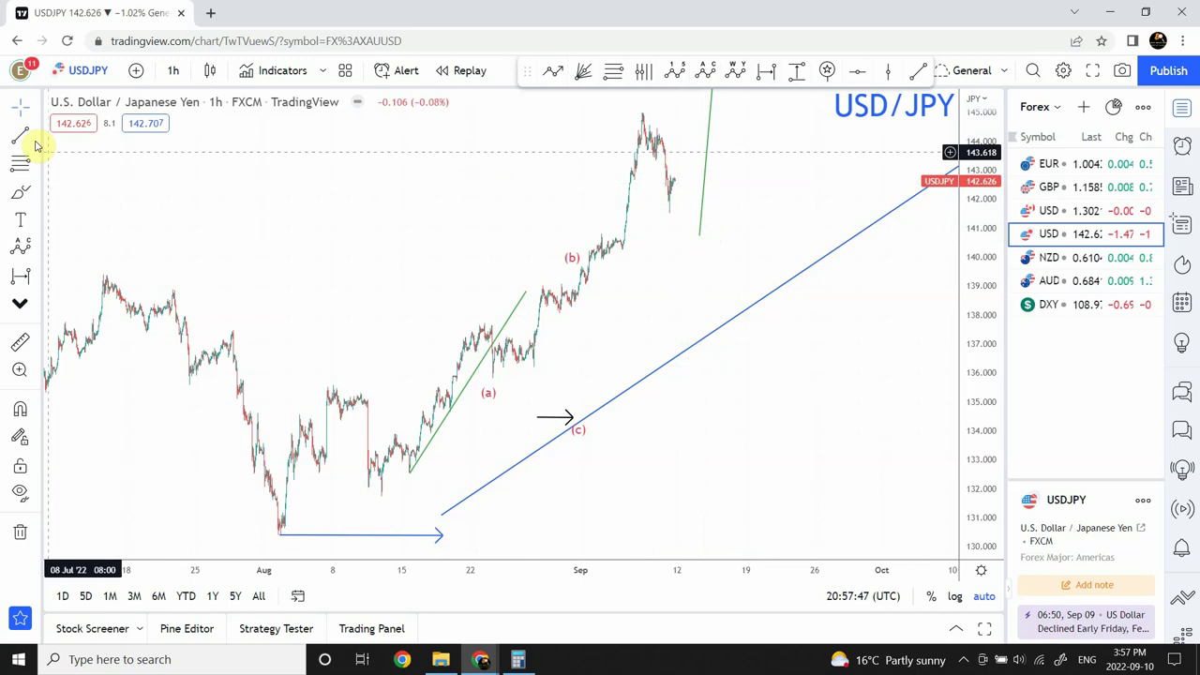
Step: Draw a short falling green trend line from the latest price at about 142.57 to about 140.75
{"action": "left_click", "coordinate": [22, 139]}
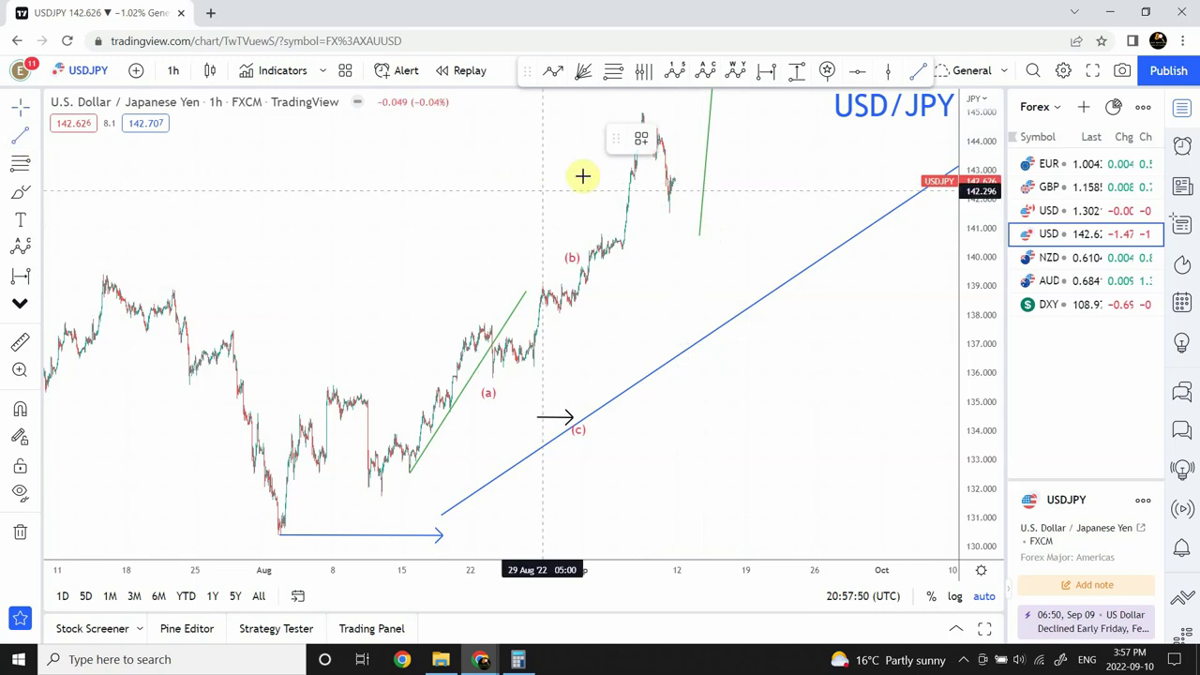
{"action": "left_click", "coordinate": [689, 234]}
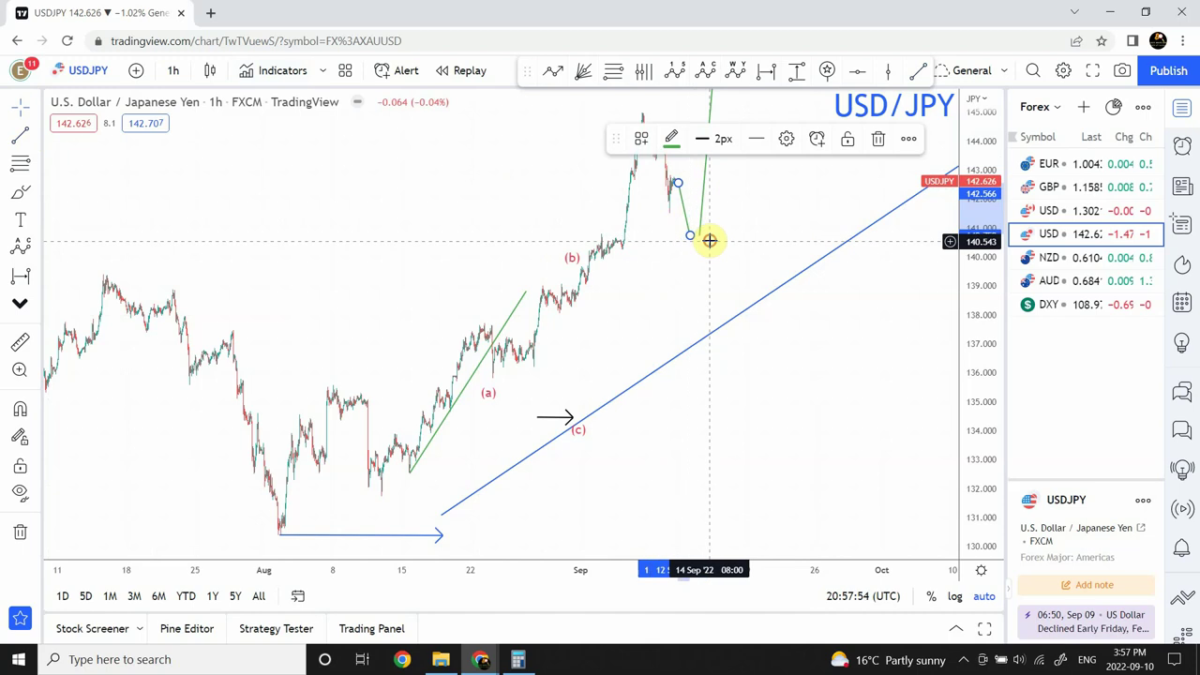
{"action": "left_click", "coordinate": [707, 241]}
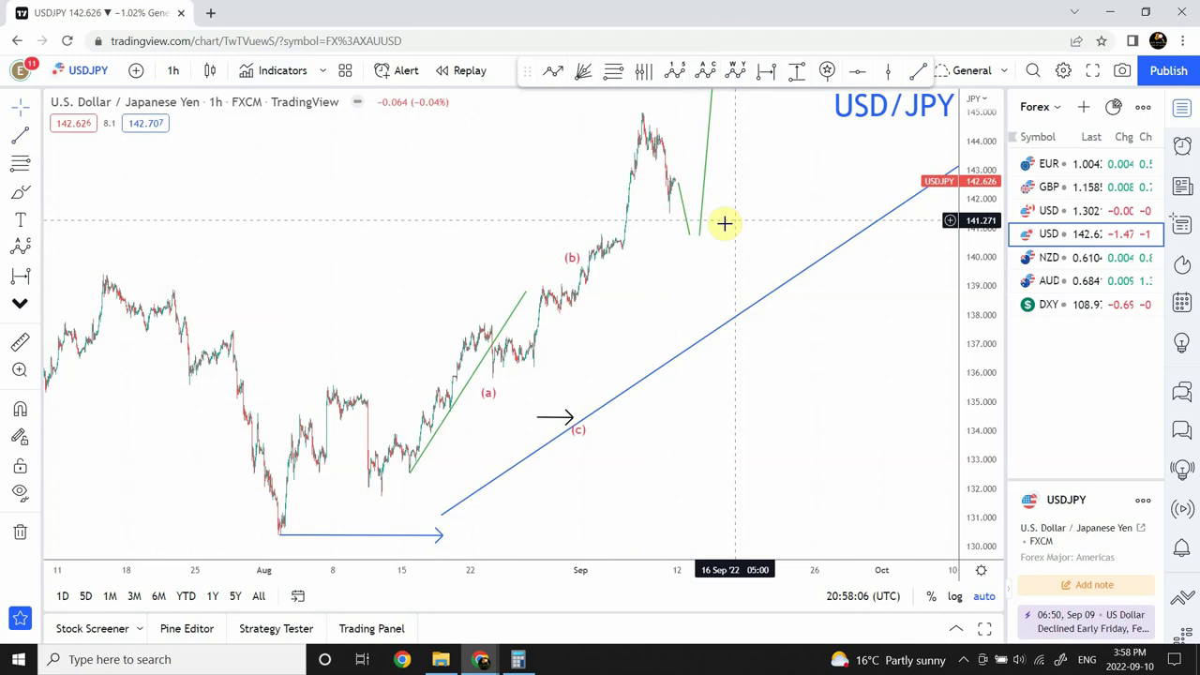
Step: Draw a falling green trend line from the September high at about 144.94 down to about 139.8
{"action": "left_click", "coordinate": [17, 138]}
{"action": "left_click", "coordinate": [642, 112]}
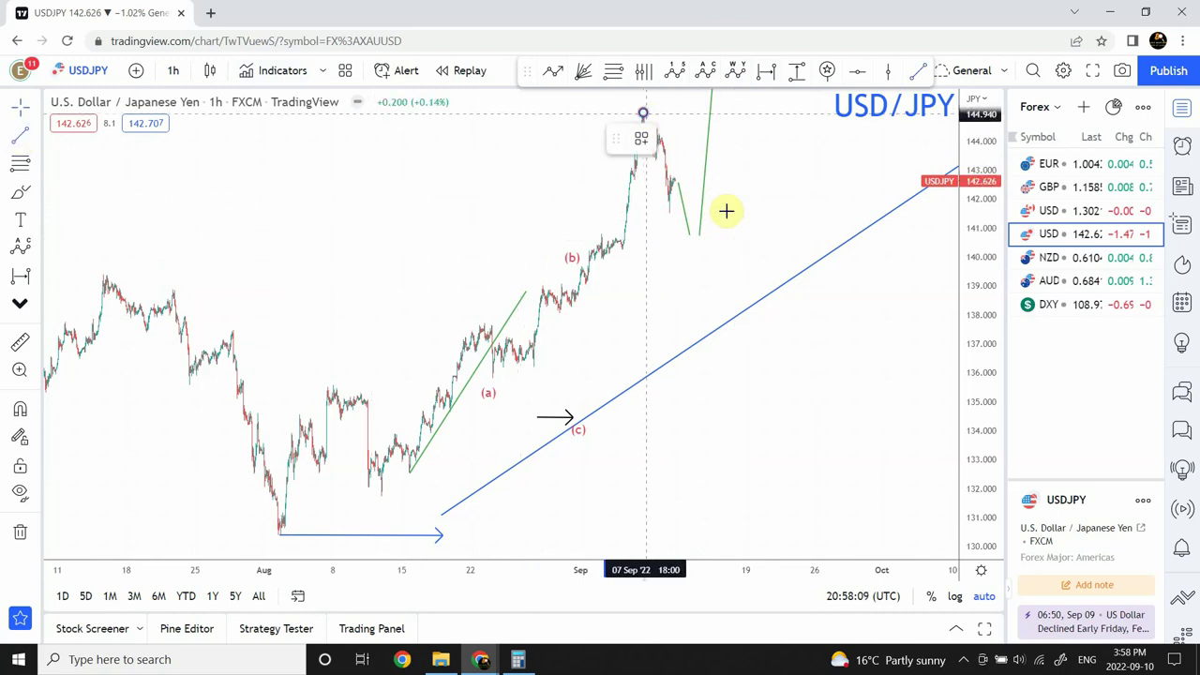
{"action": "left_click", "coordinate": [764, 263]}
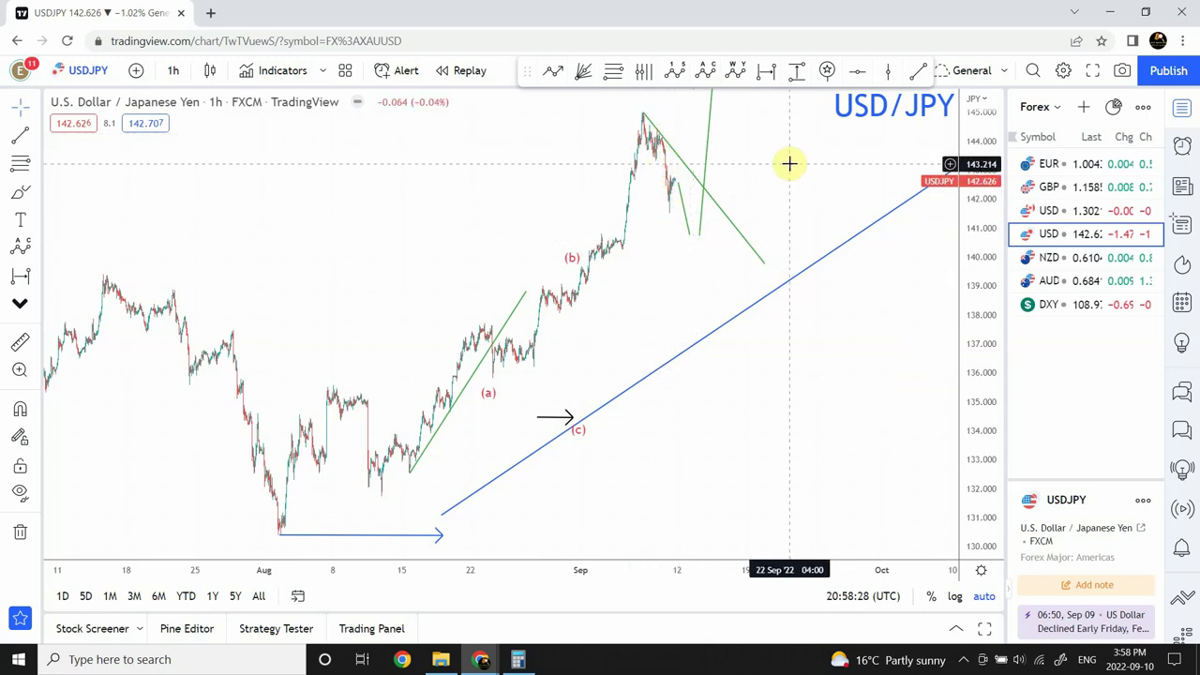
{"action": "left_click_drag", "start_coordinate": [779, 166], "coordinate": [742, 304]}
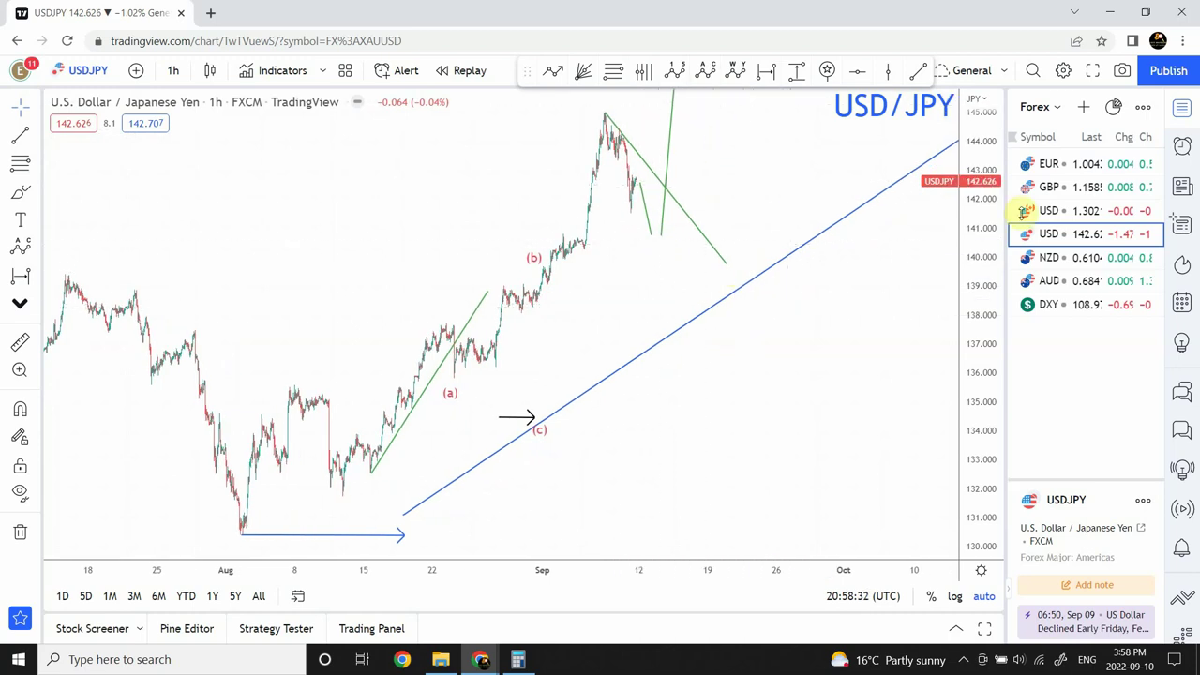
Step: Open the NZD/USD chart and extend the upper end of the steep green projection line to about 0.6220
{"action": "left_click", "coordinate": [1053, 259]}
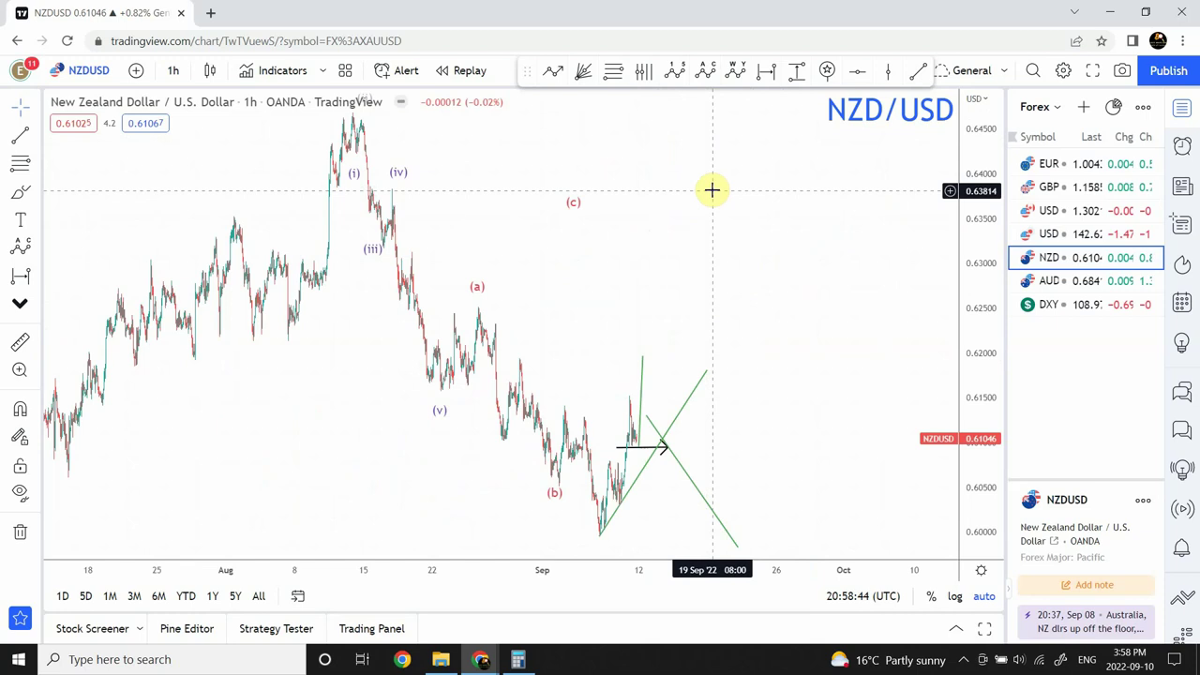
{"action": "left_click", "coordinate": [643, 357]}
{"action": "left_click_drag", "start_coordinate": [643, 357], "coordinate": [642, 334]}
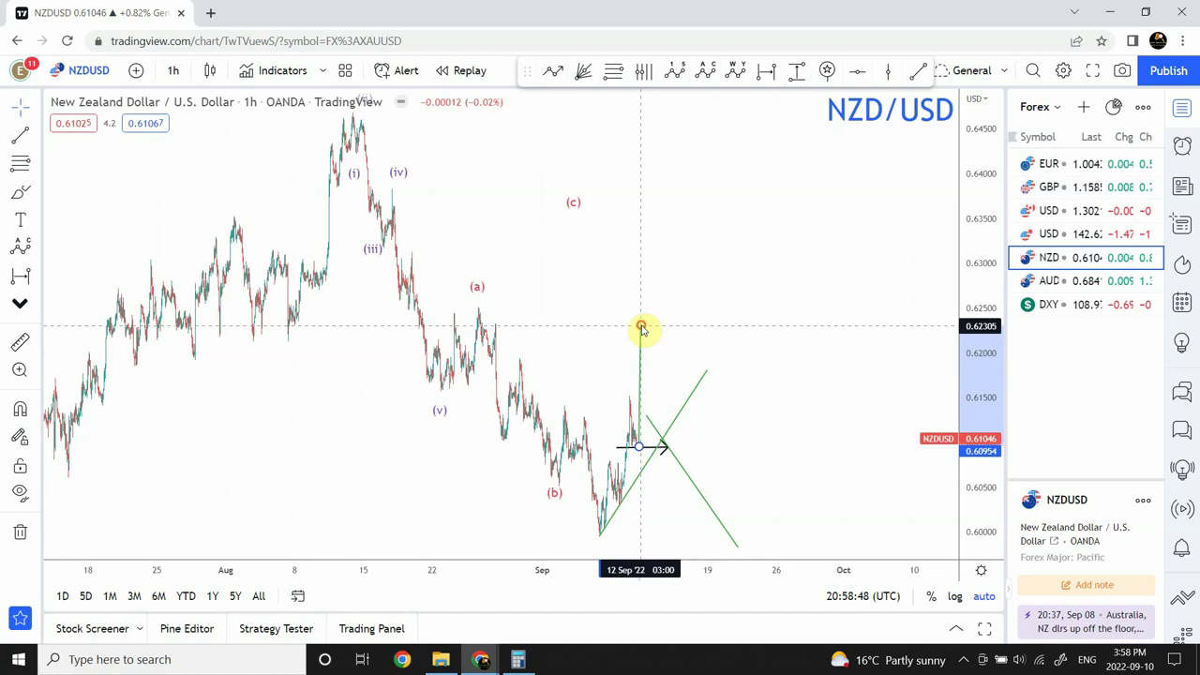
{"action": "left_click", "coordinate": [642, 330]}
{"action": "left_click_drag", "start_coordinate": [643, 329], "coordinate": [646, 334]}
{"action": "left_click", "coordinate": [684, 372]}
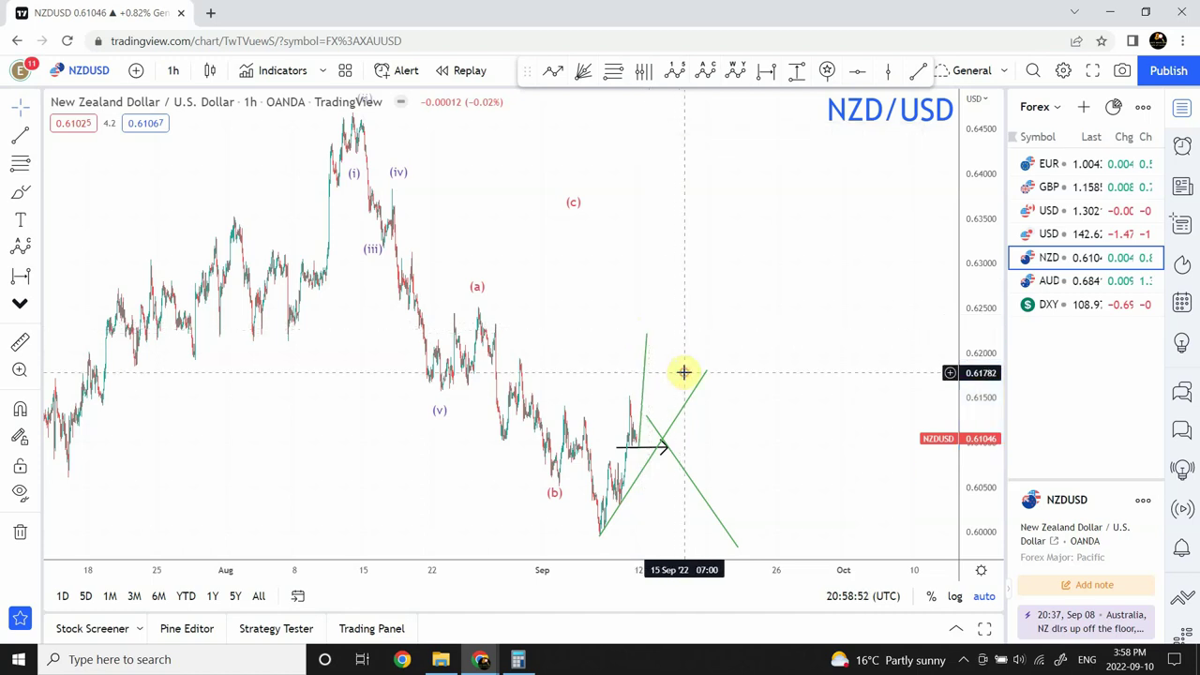
{"action": "left_click", "coordinate": [403, 268]}
{"action": "left_click", "coordinate": [357, 127]}
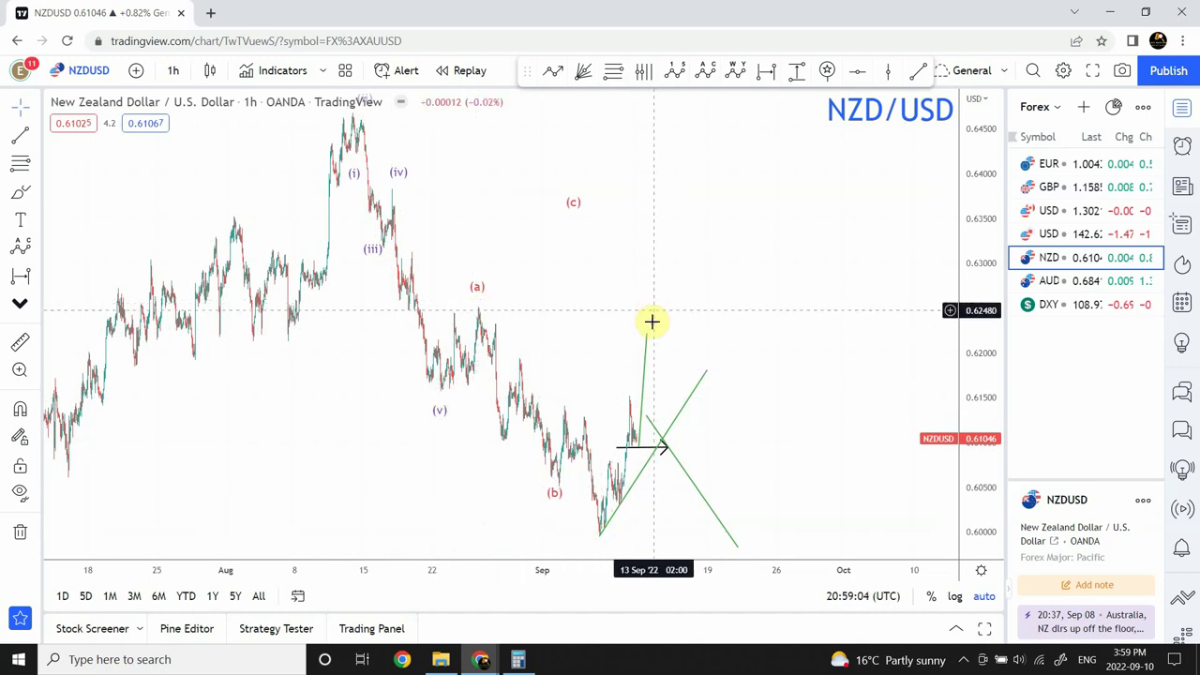
Step: Lower the upper end of the steep green projection line on the NZD/USD chart to about 0.6188
{"action": "left_click_drag", "start_coordinate": [647, 337], "coordinate": [653, 360]}
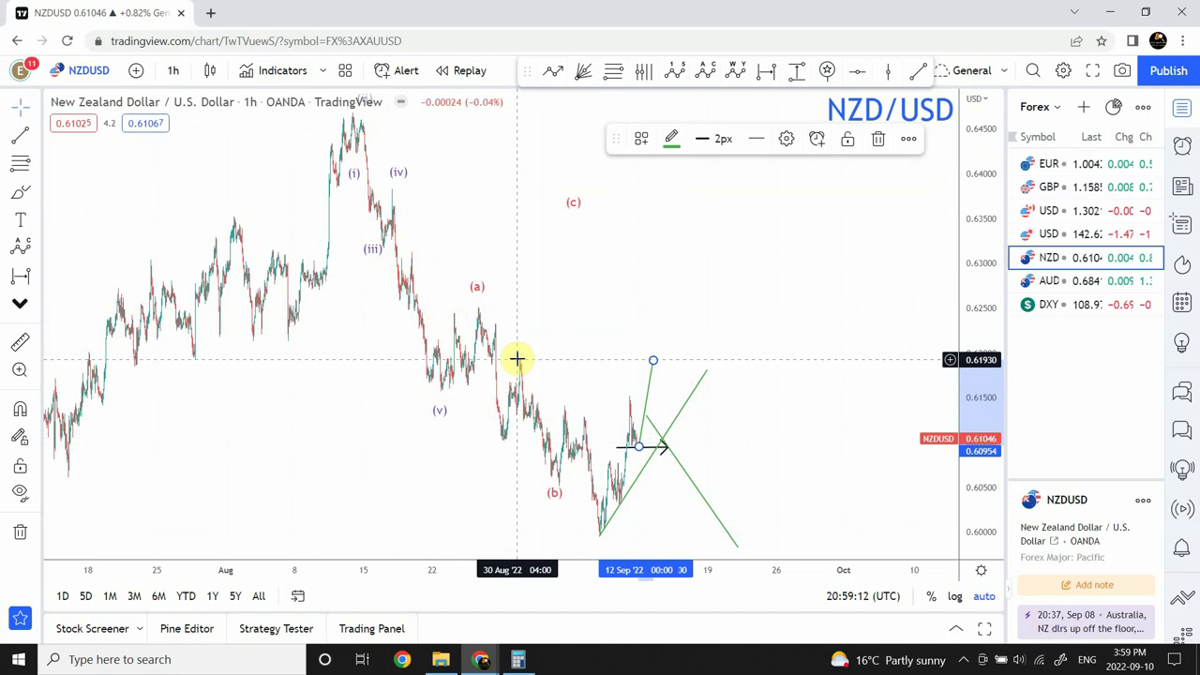
{"action": "left_click", "coordinate": [648, 370]}
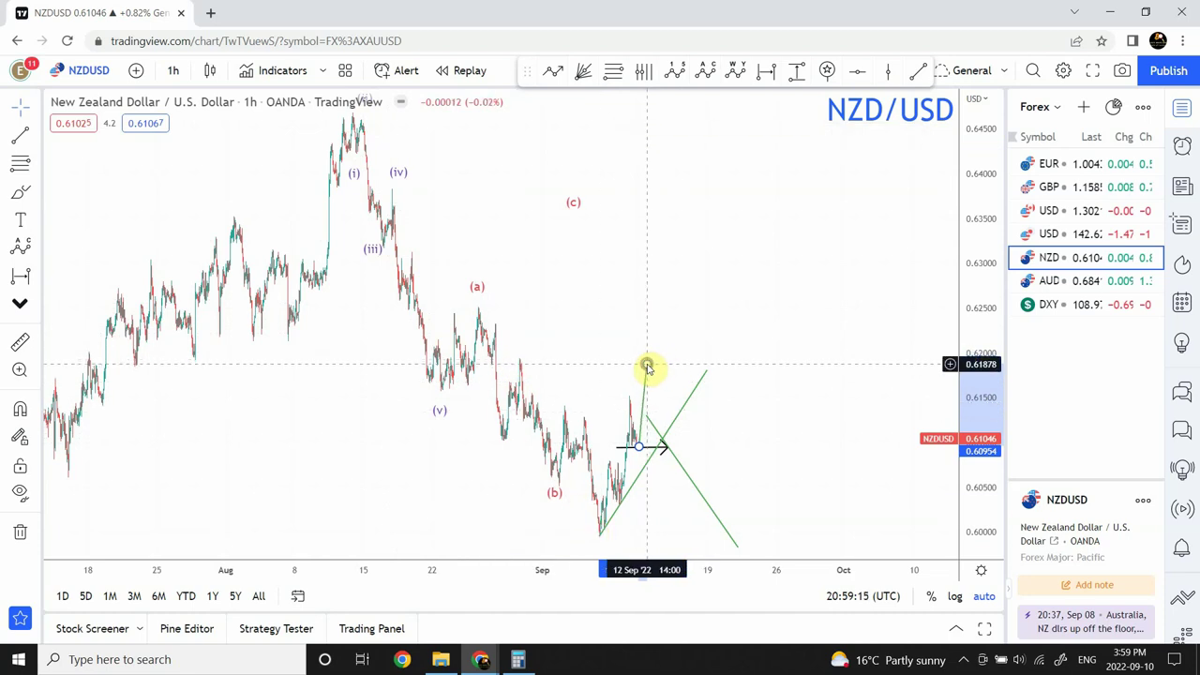
{"action": "left_click", "coordinate": [648, 368]}
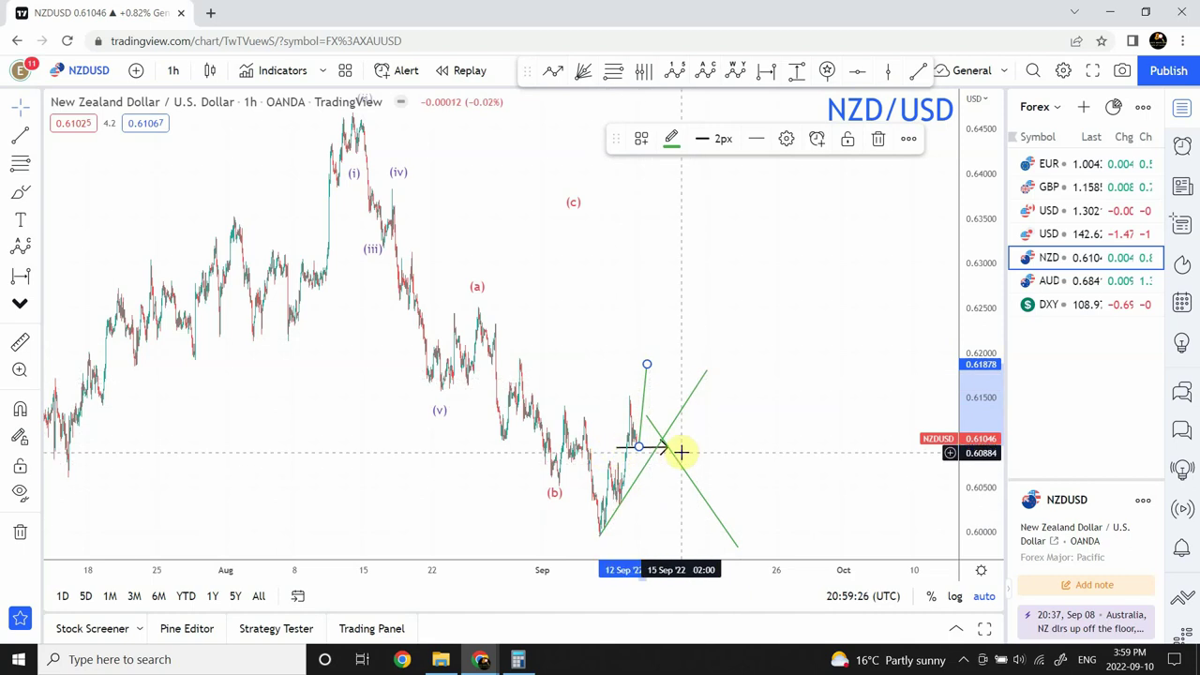
{"action": "left_click", "coordinate": [602, 352]}
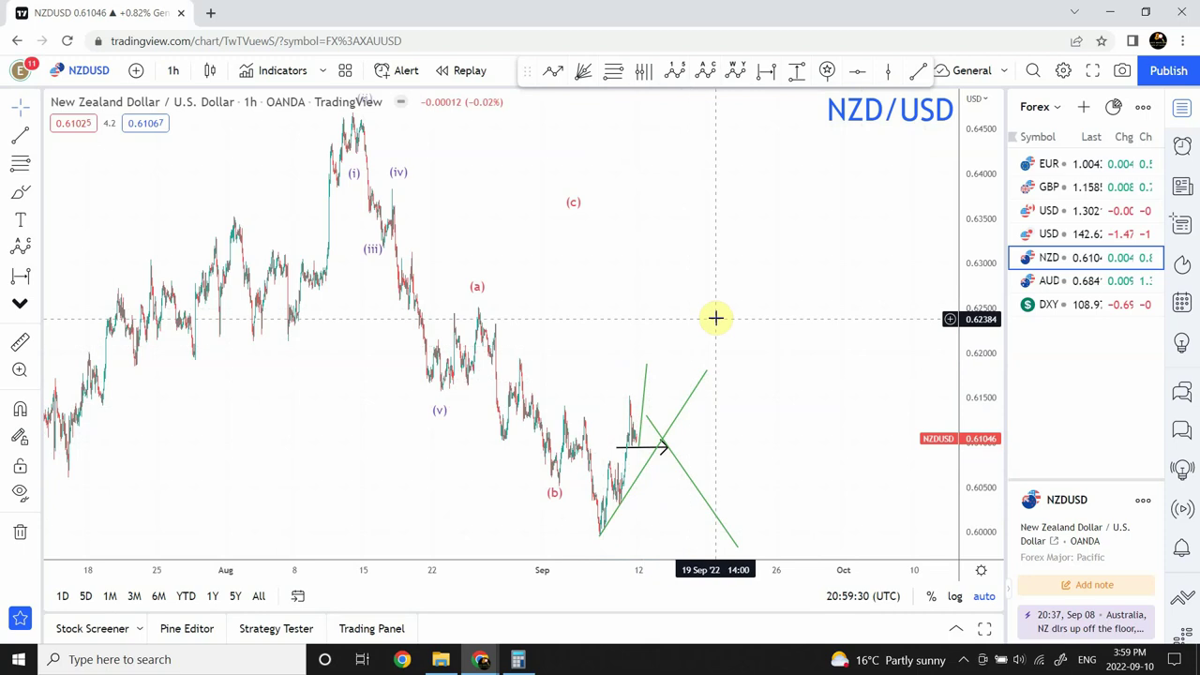
Step: Raise the start of the falling green projection line to about 0.6170 around 13 September
{"action": "left_click_drag", "start_coordinate": [736, 287], "coordinate": [572, 271]}
{"action": "mouse_move", "coordinate": [491, 414]}
{"action": "left_mouse_down"}
{"action": "mouse_move", "coordinate": [496, 423]}
{"action": "mouse_move", "coordinate": [501, 380]}
{"action": "left_mouse_up"}
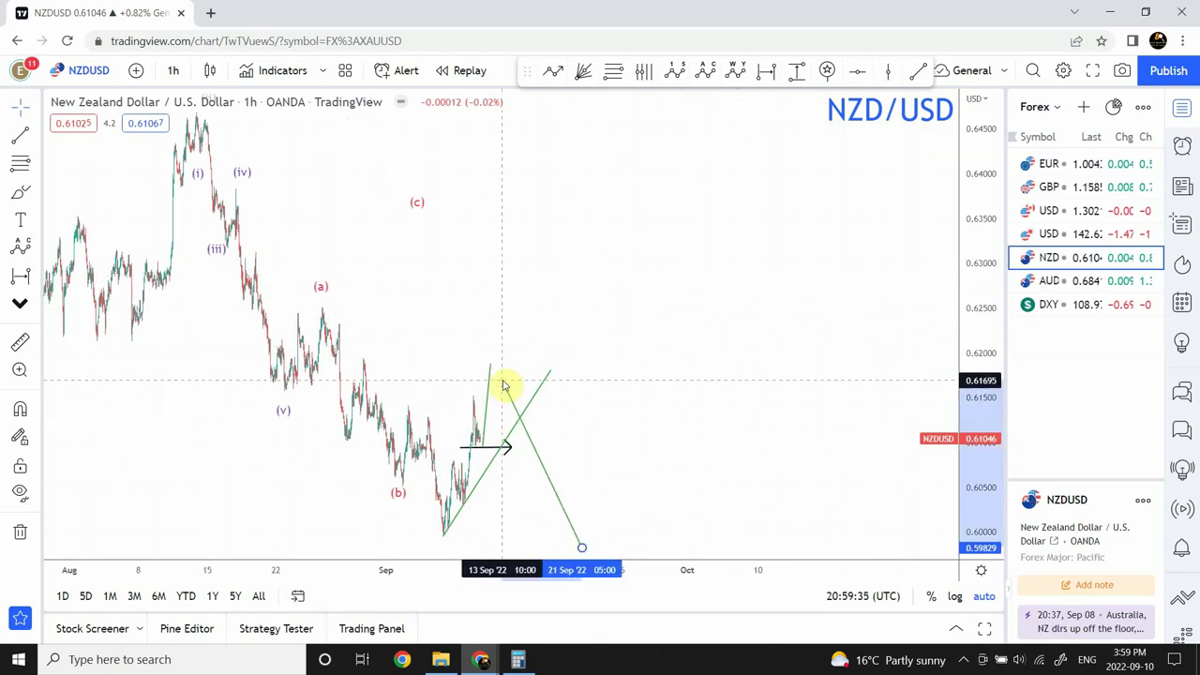
{"action": "left_click", "coordinate": [579, 287]}
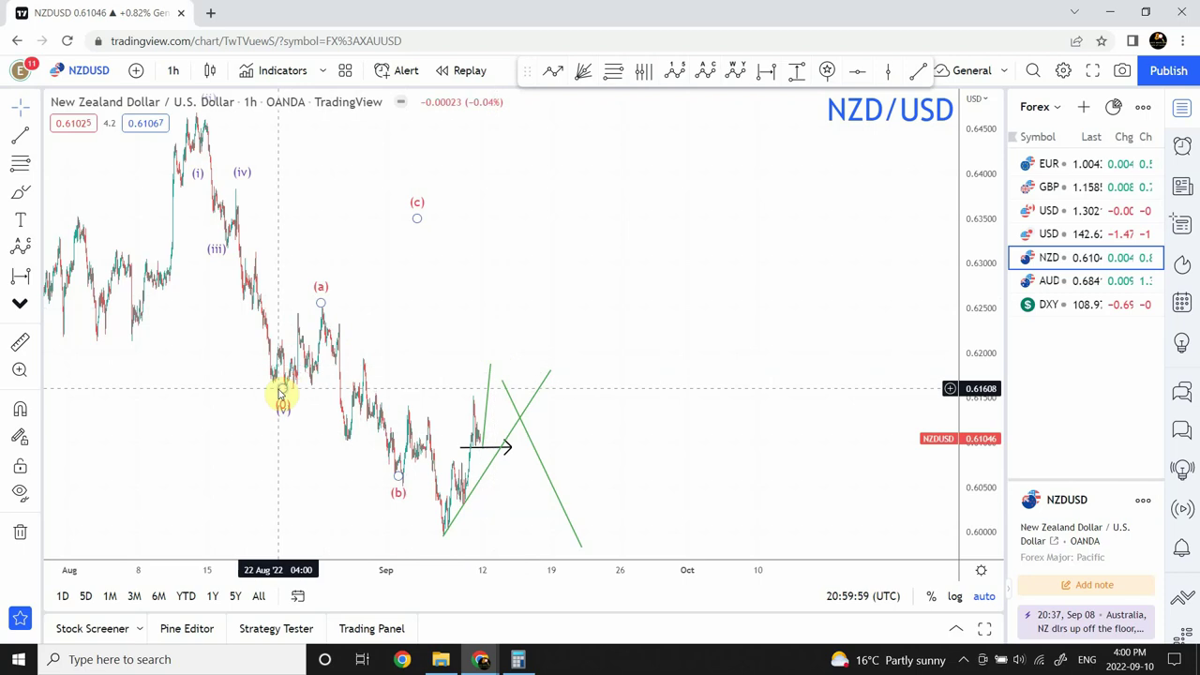
Step: Raise the upper end of the steep green line to about 0.6195 and the falling green line's start to about 0.6200
{"action": "left_click_drag", "start_coordinate": [491, 367], "coordinate": [496, 361]}
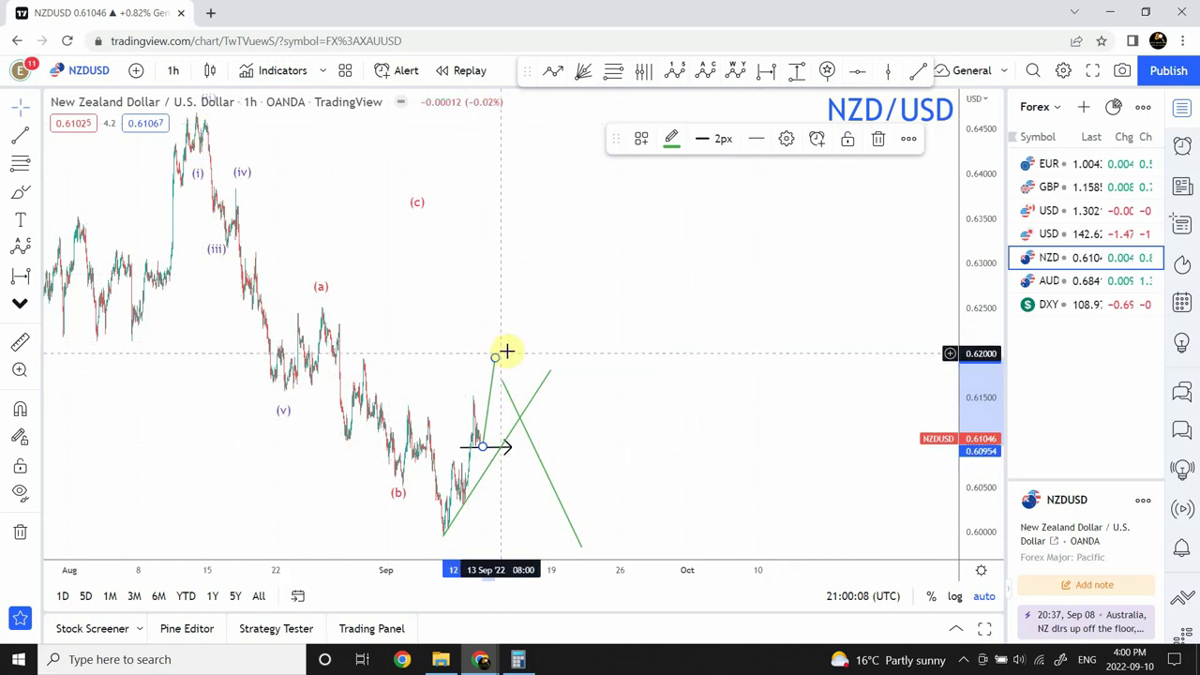
{"action": "left_click", "coordinate": [557, 332]}
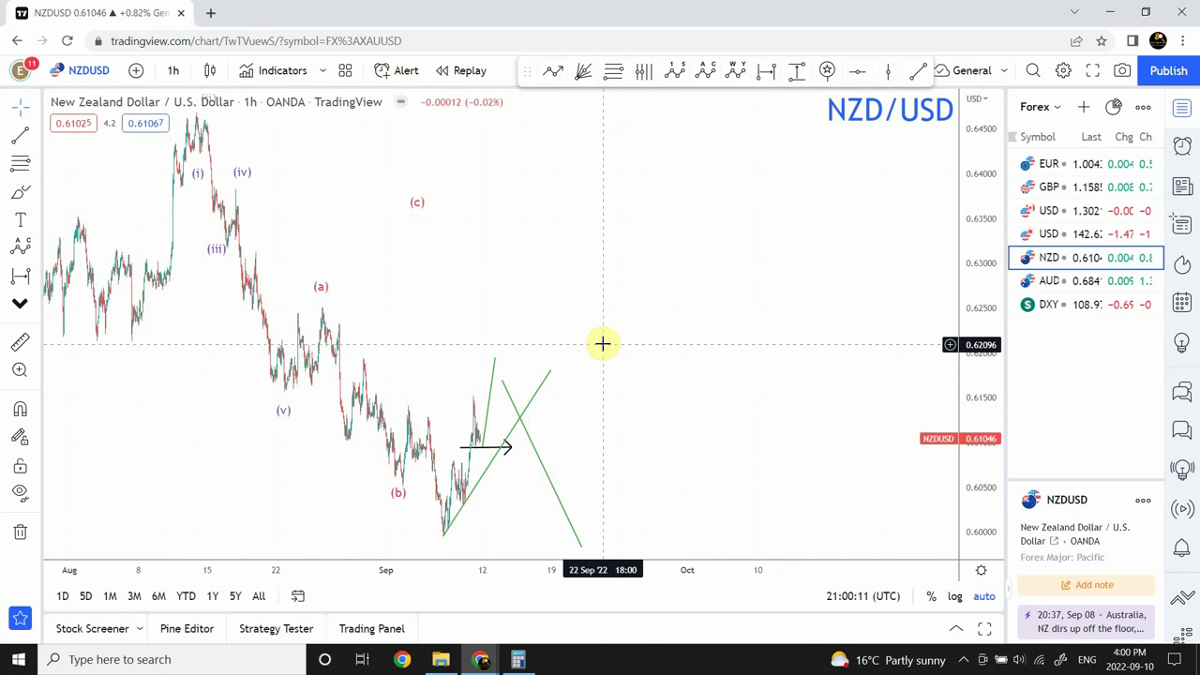
{"action": "left_click_drag", "start_coordinate": [504, 383], "coordinate": [518, 362]}
{"action": "left_click", "coordinate": [629, 306]}
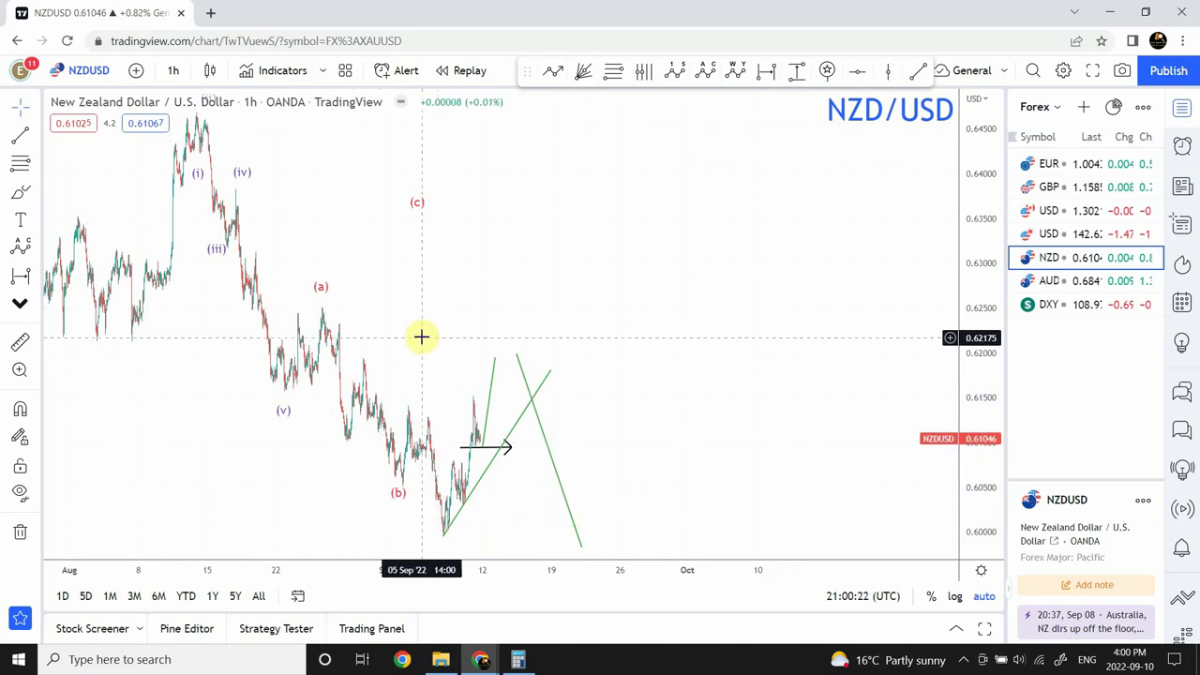
Step: Move wave label (b) to the September low near 0.6000 and wave label (c) down to about 0.6220
{"action": "left_click_drag", "start_coordinate": [628, 222], "coordinate": [686, 188]}
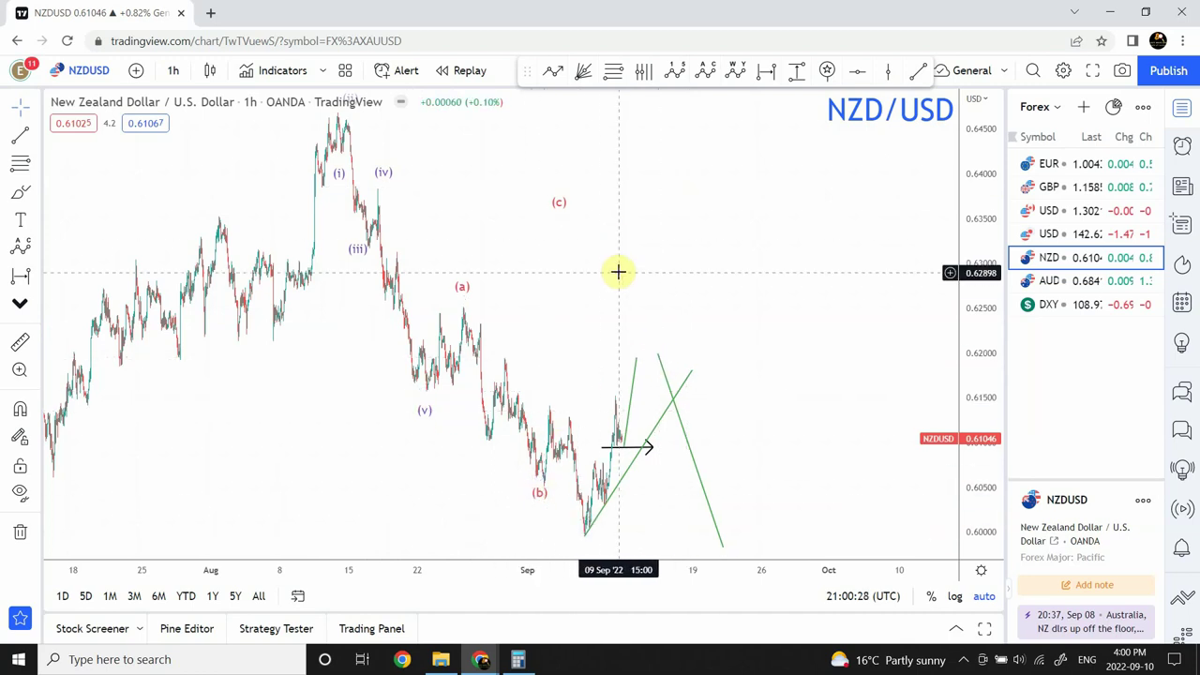
{"action": "left_click_drag", "start_coordinate": [619, 272], "coordinate": [540, 283]}
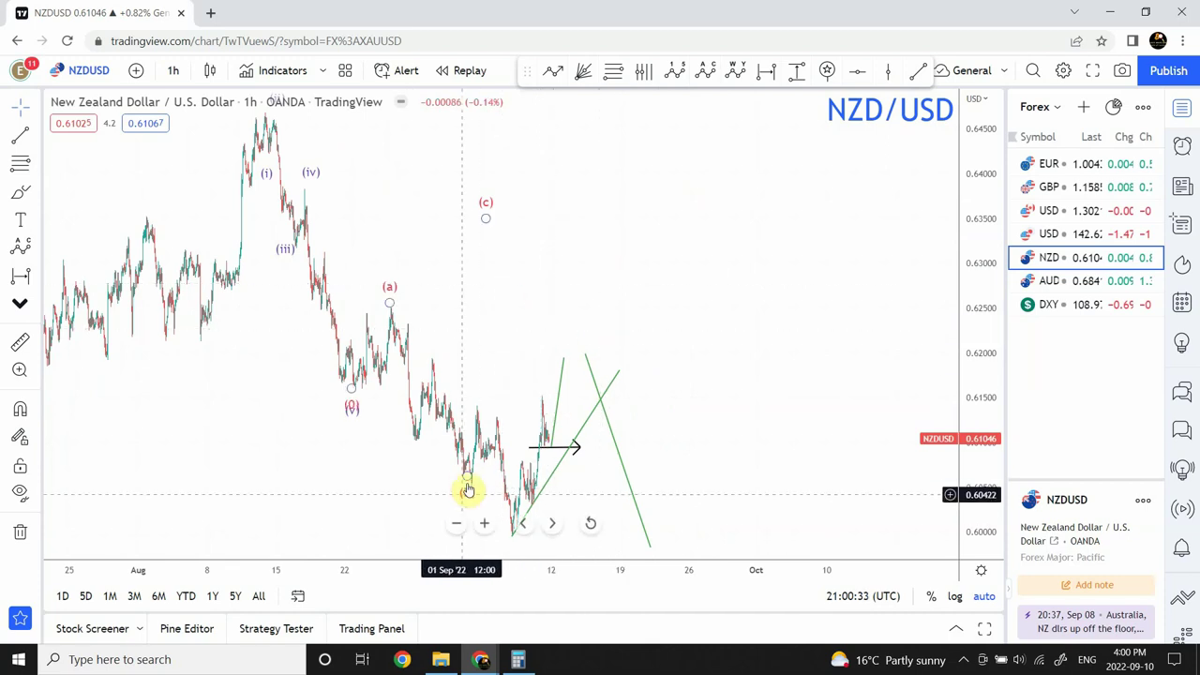
{"action": "left_click_drag", "start_coordinate": [465, 494], "coordinate": [501, 522]}
{"action": "left_click_drag", "start_coordinate": [488, 222], "coordinate": [578, 337]}
{"action": "left_click", "coordinate": [654, 279]}
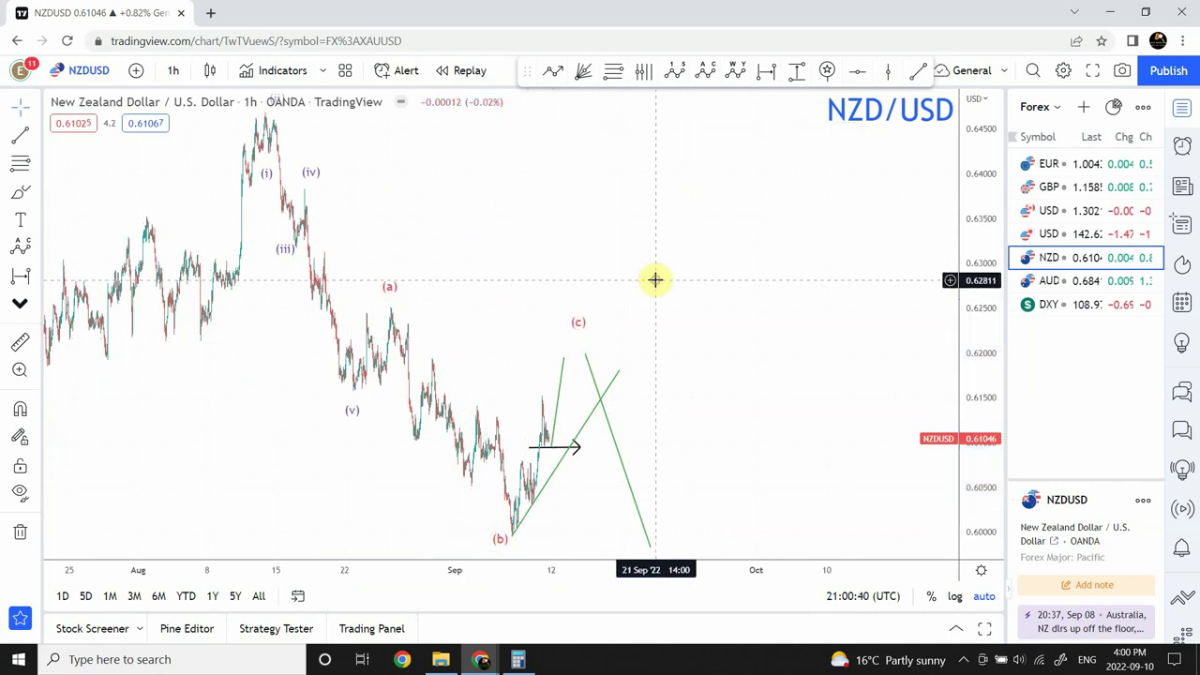
Step: Open the AUD/USD chart and adjust the steep green projection line to rise from about 0.6829 to about 0.6987
{"action": "left_click", "coordinate": [1082, 281]}
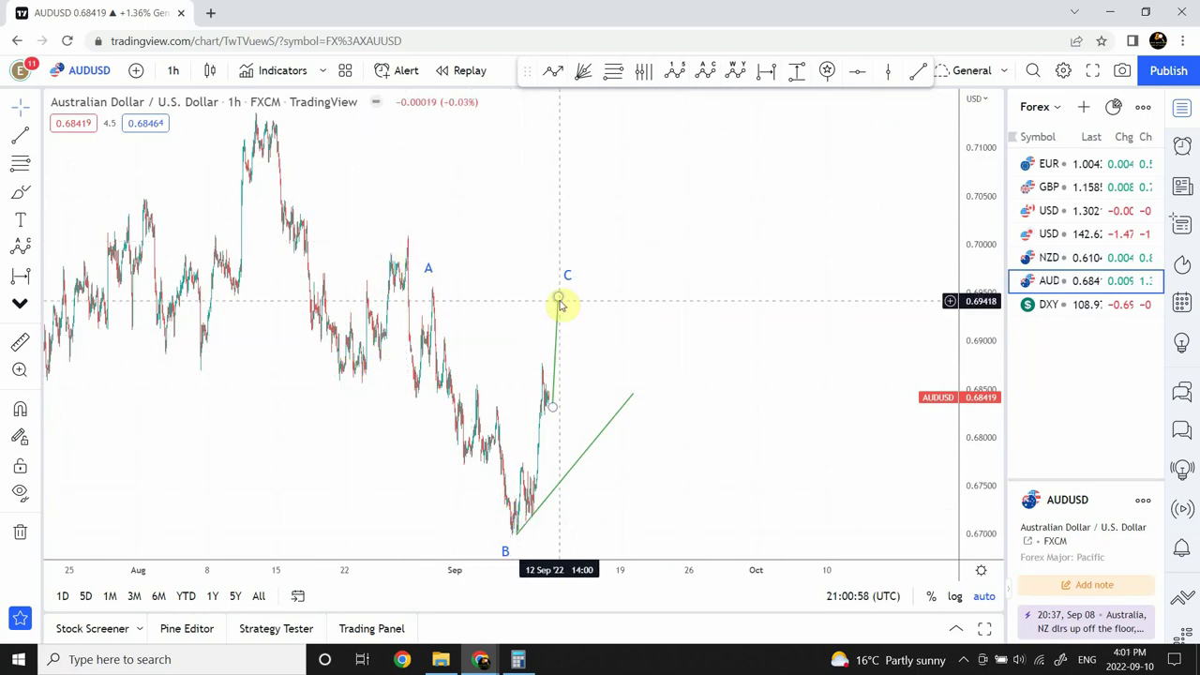
{"action": "left_click_drag", "start_coordinate": [559, 302], "coordinate": [565, 263]}
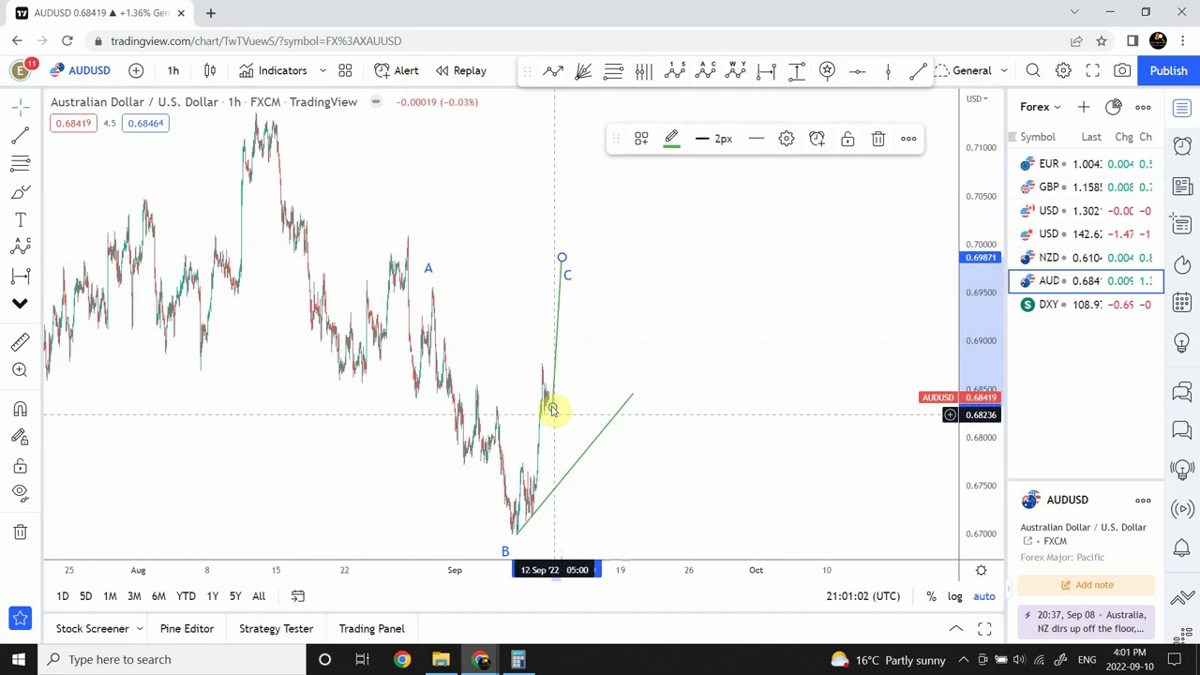
{"action": "left_click_drag", "start_coordinate": [552, 407], "coordinate": [557, 412]}
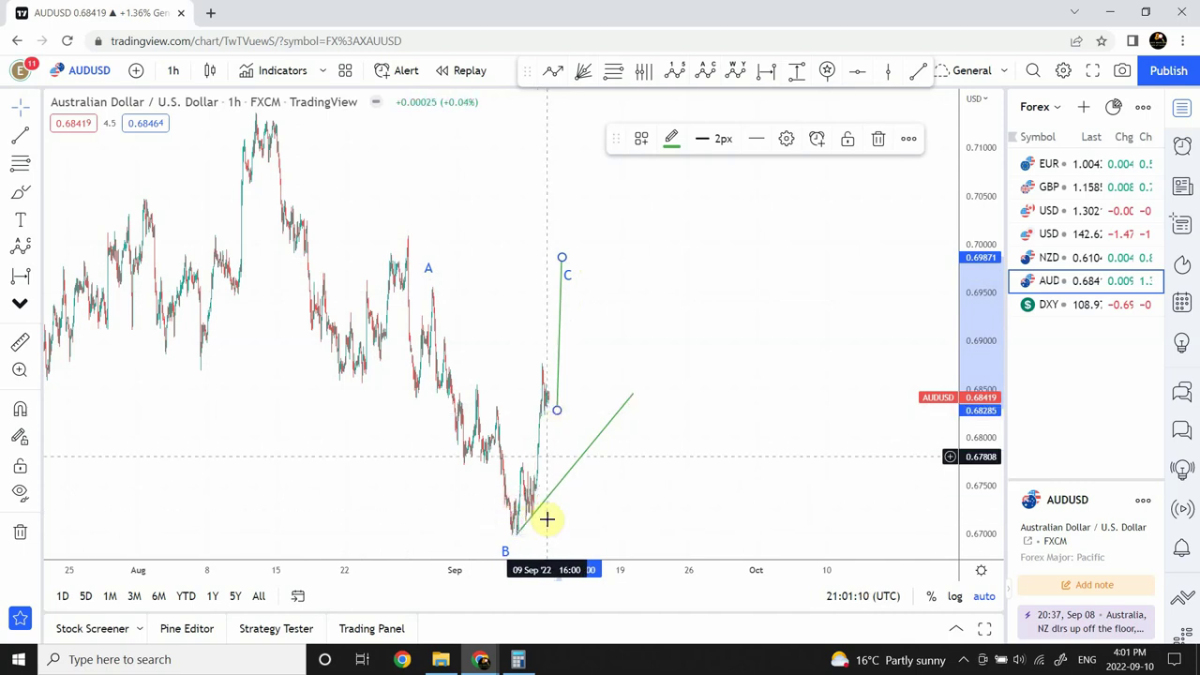
Step: Reposition the green support trend line to start at the 8 September low near 0.6720 and rise to about 0.6955
{"action": "left_click", "coordinate": [518, 534]}
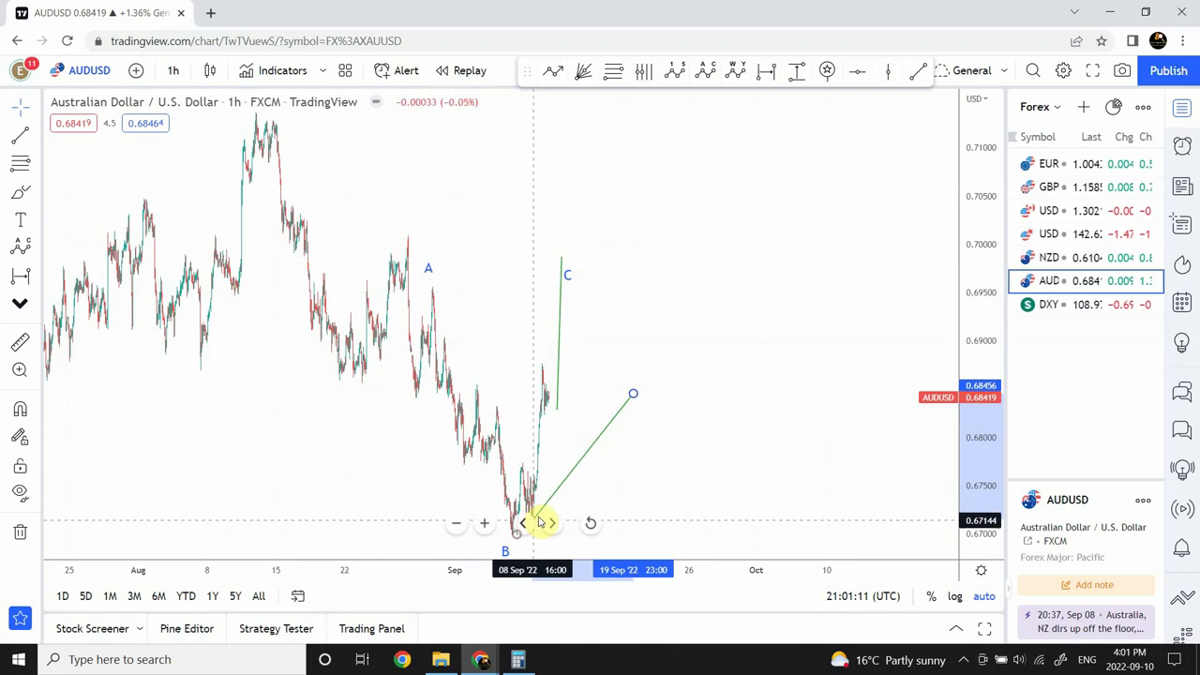
{"action": "left_click", "coordinate": [534, 521]}
{"action": "mouse_move", "coordinate": [634, 396]}
{"action": "left_mouse_down"}
{"action": "mouse_move", "coordinate": [585, 352]}
{"action": "mouse_move", "coordinate": [605, 288]}
{"action": "left_mouse_up"}
{"action": "left_click", "coordinate": [629, 263]}
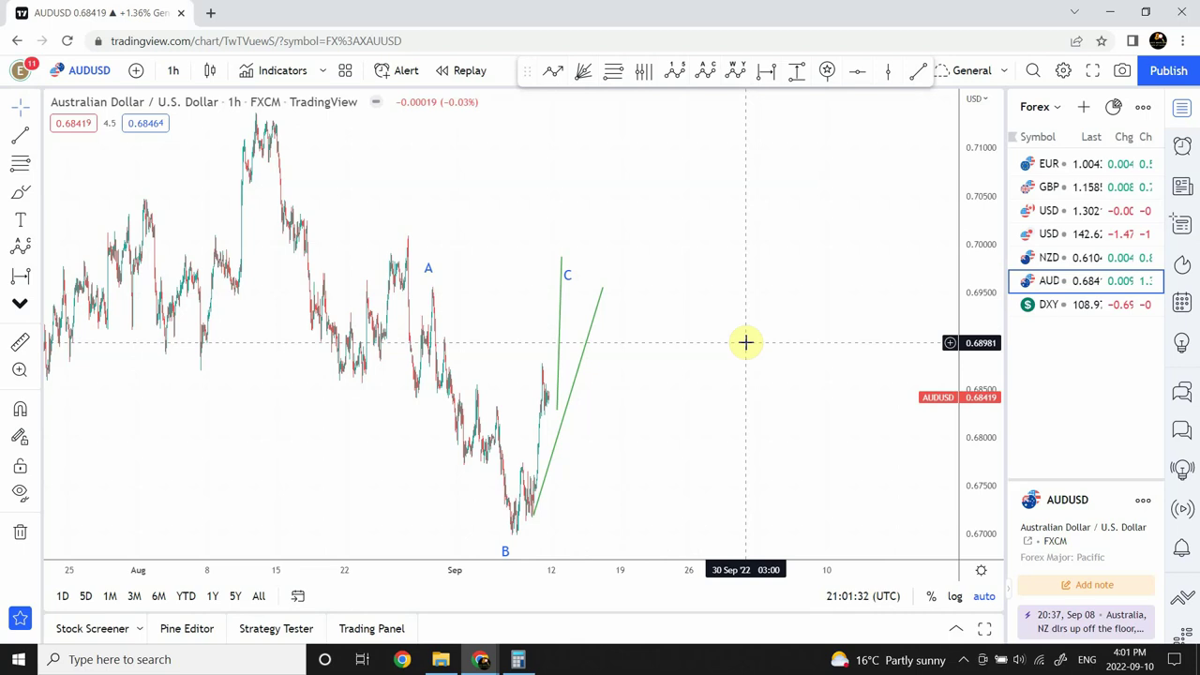
{"action": "left_click", "coordinate": [557, 399]}
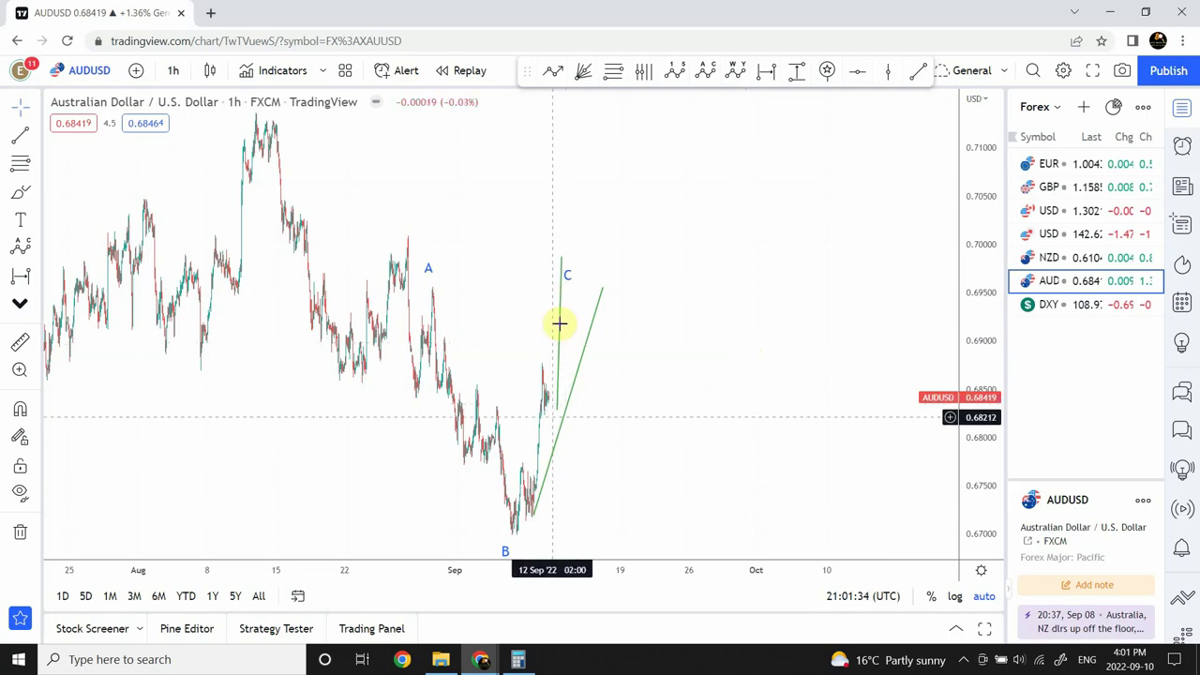
{"action": "left_click", "coordinate": [622, 212]}
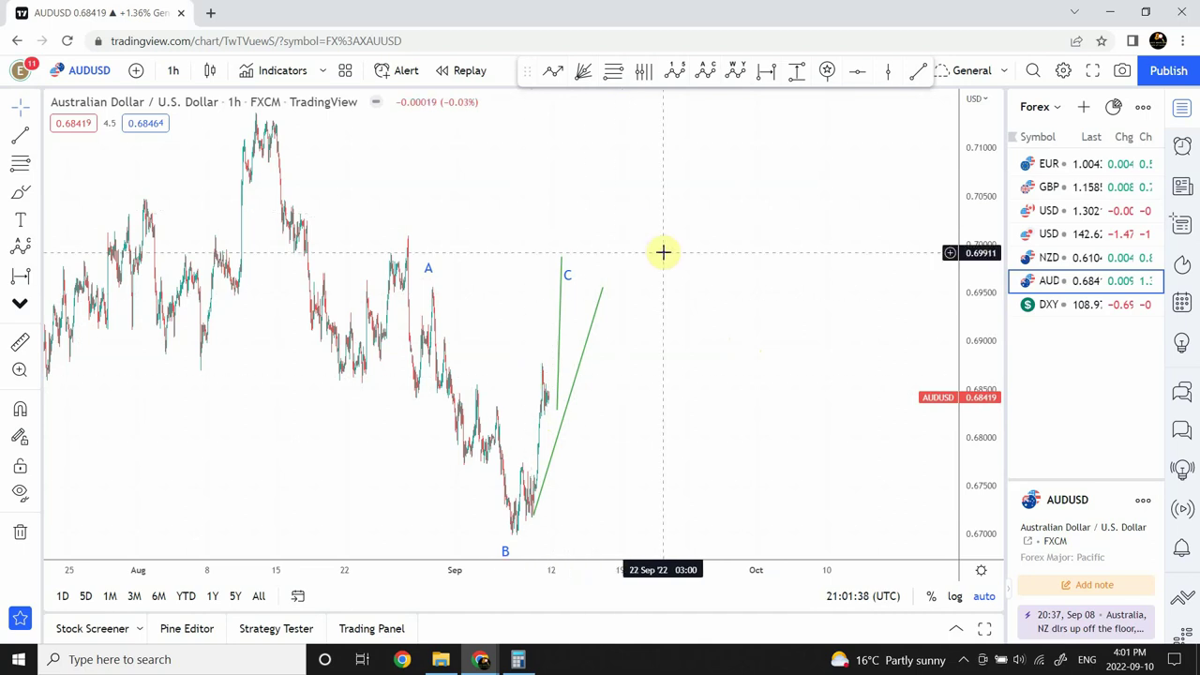
Step: Open the DXY chart and extend the lower end of the falling green projection line to about 107.71
{"action": "left_click", "coordinate": [1085, 309]}
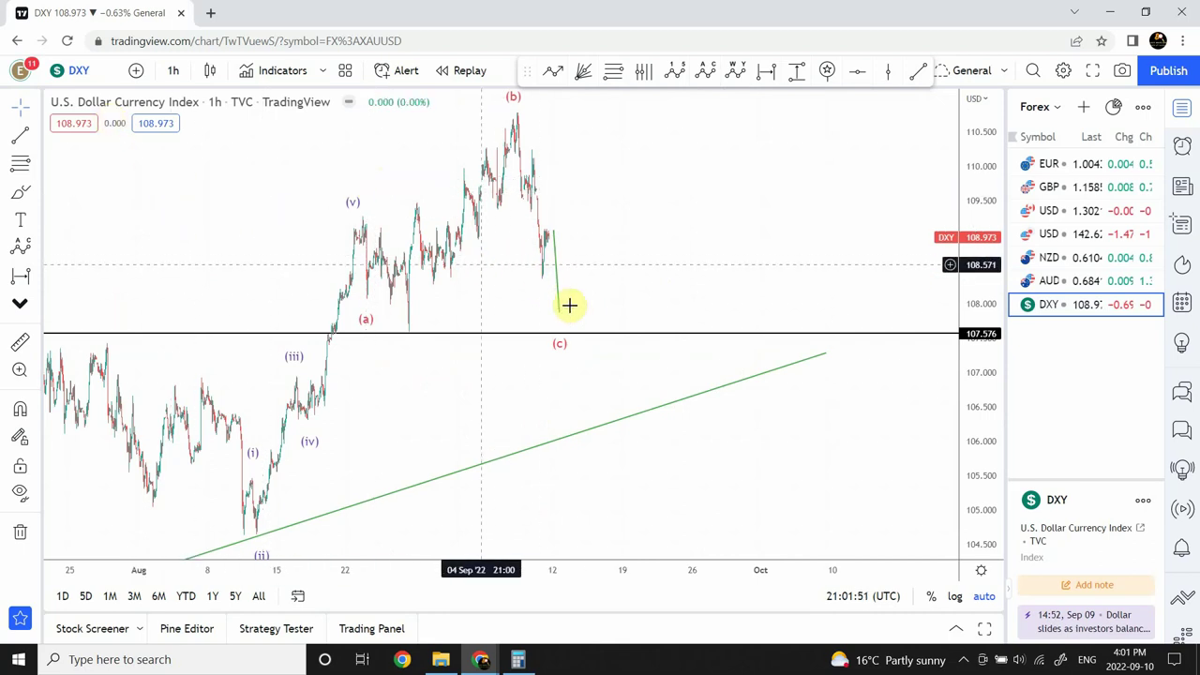
{"action": "left_click_drag", "start_coordinate": [558, 312], "coordinate": [564, 328]}
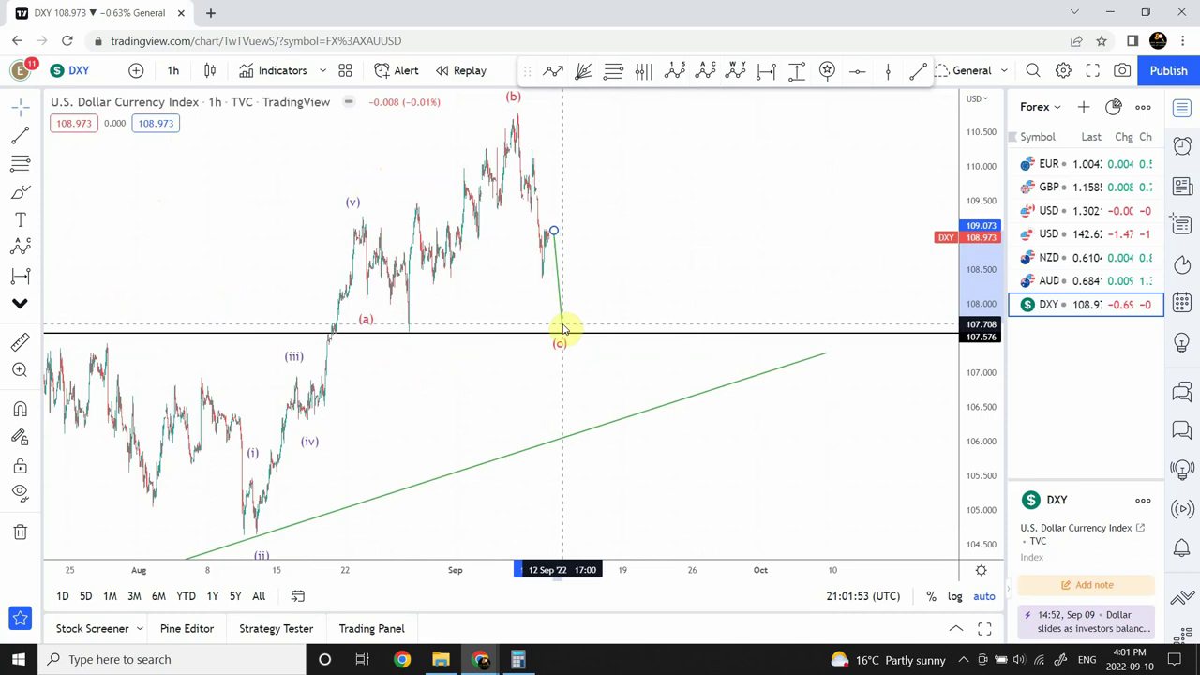
{"action": "left_click", "coordinate": [613, 303]}
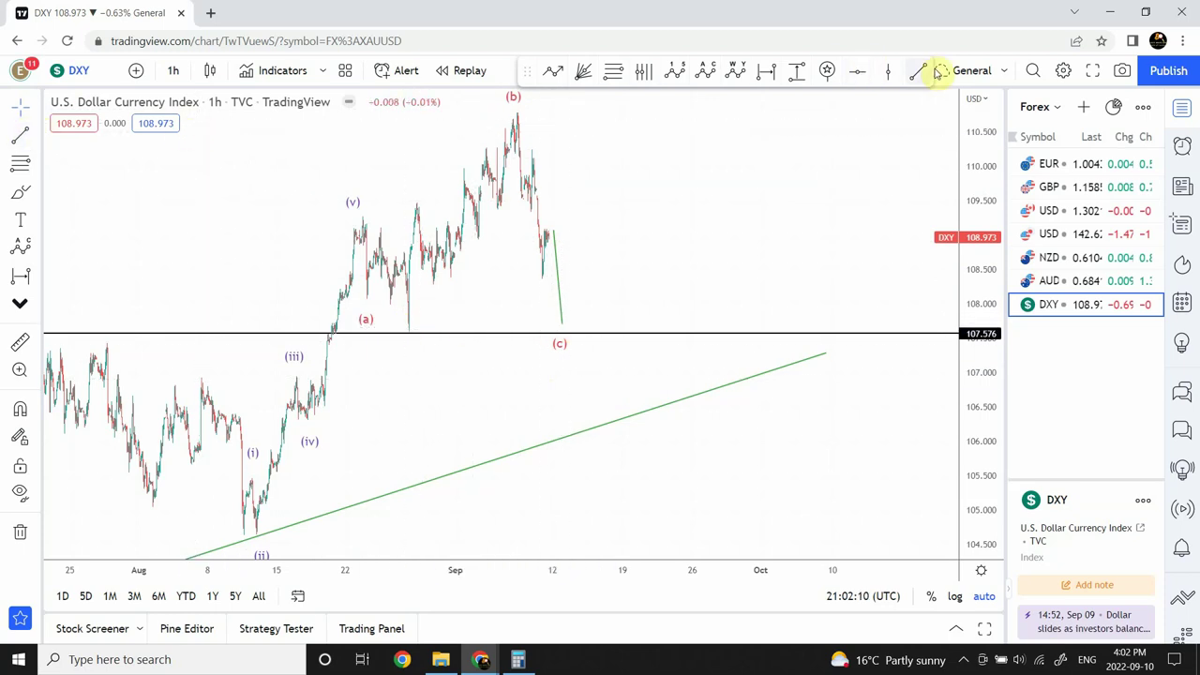
Step: Draw a falling green trend line from the 8 September high at about 110.24 down to about 107.95
{"action": "left_click", "coordinate": [532, 149]}
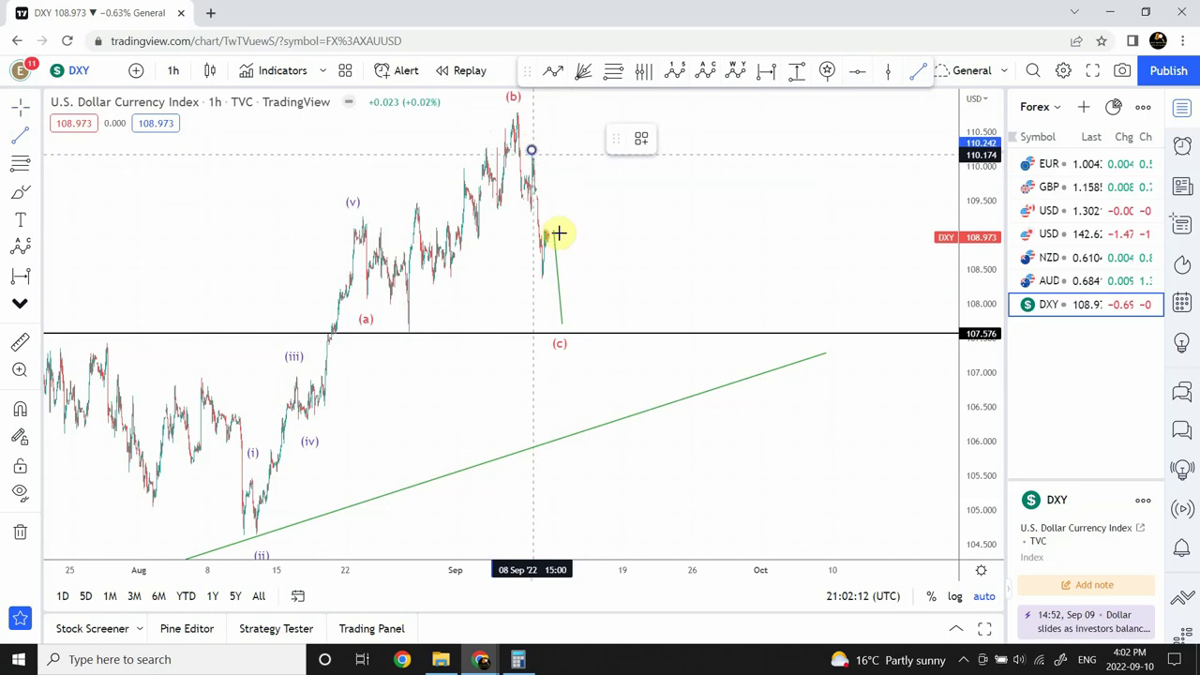
{"action": "left_click", "coordinate": [578, 308]}
{"action": "left_click", "coordinate": [610, 355]}
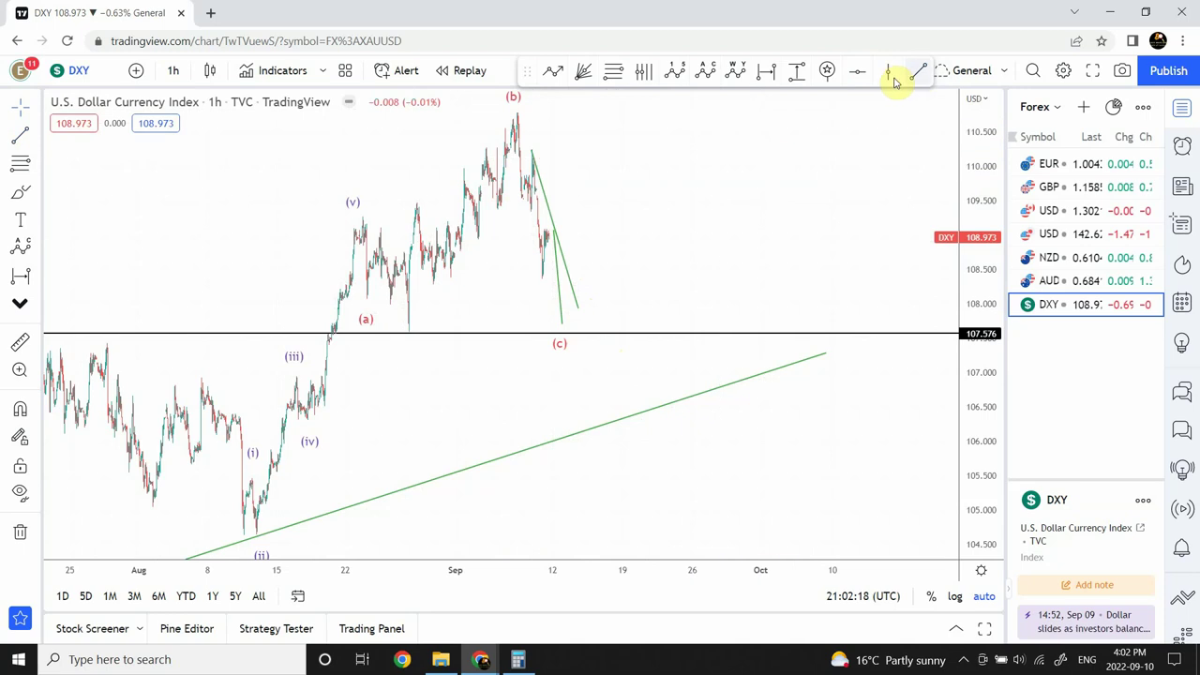
Step: Add a horizontal line across the DXY chart at 109.117
{"action": "left_click", "coordinate": [857, 75]}
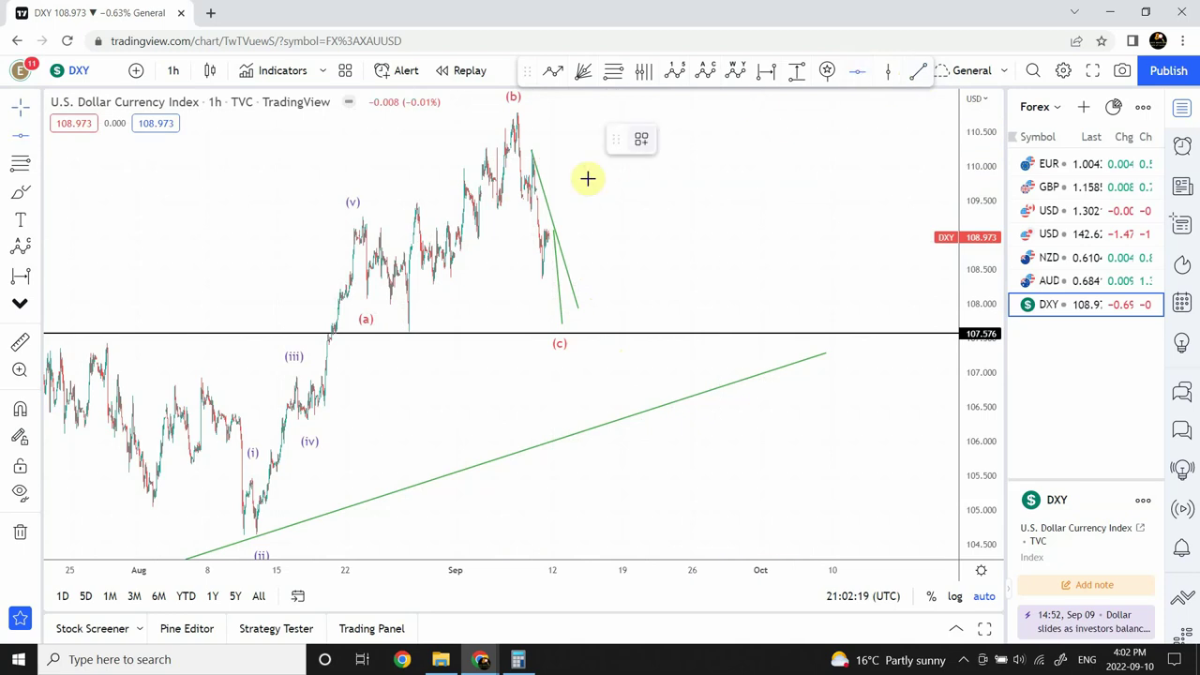
{"action": "left_click", "coordinate": [567, 227]}
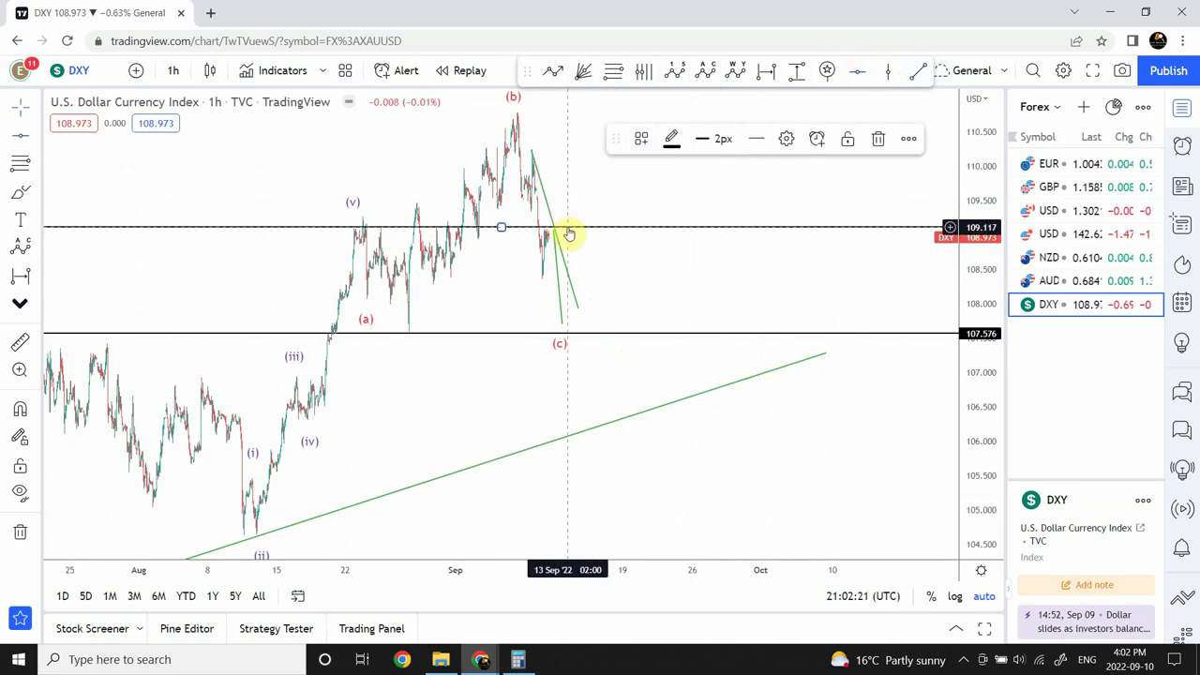
{"action": "left_click", "coordinate": [639, 286]}
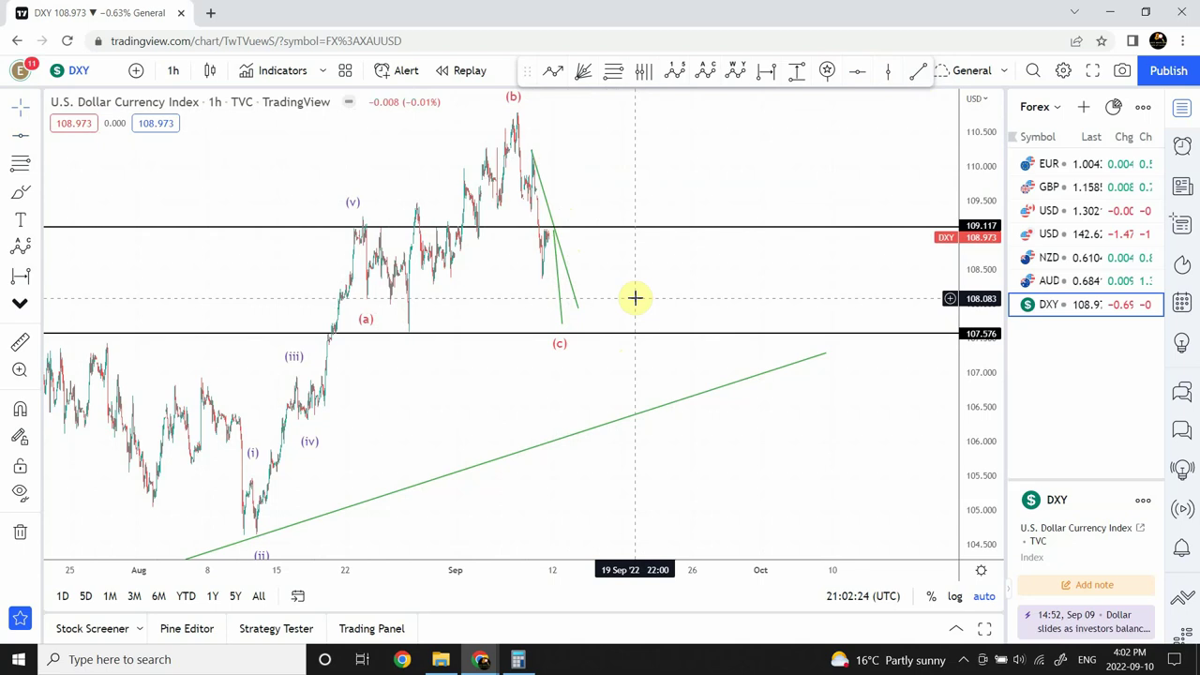
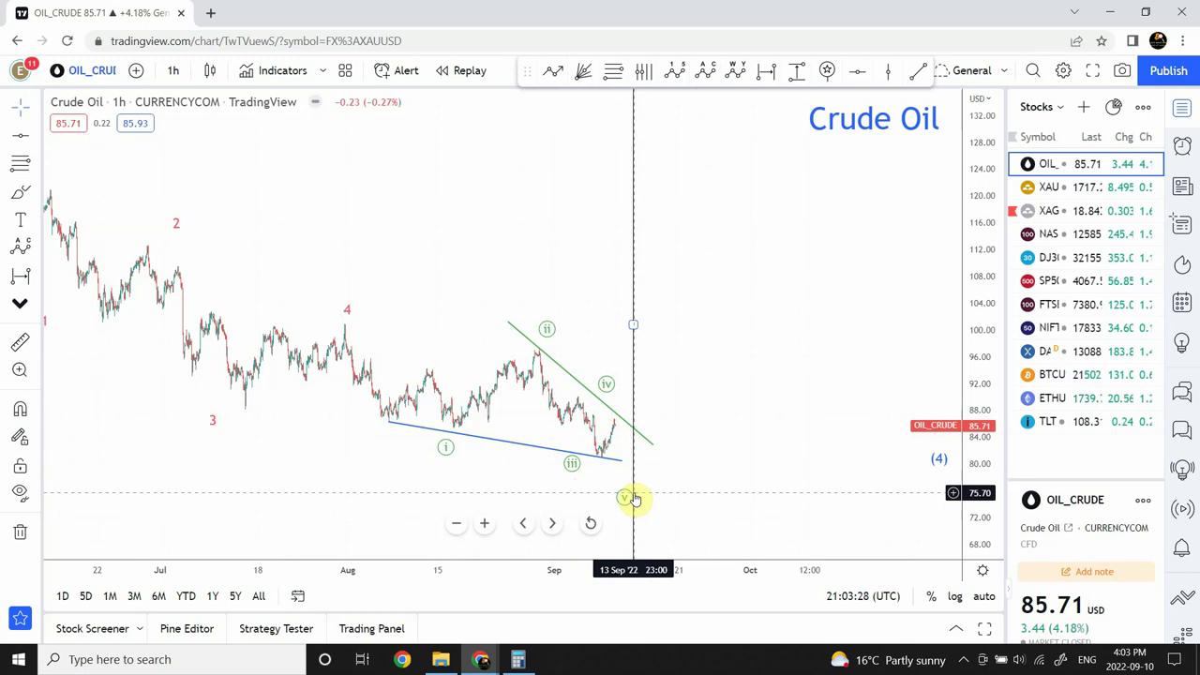
Step: Switch the Crude Oil chart to the 1-day interval and fit its price scale automatically to show the full wave count
{"action": "left_click", "coordinate": [627, 498]}
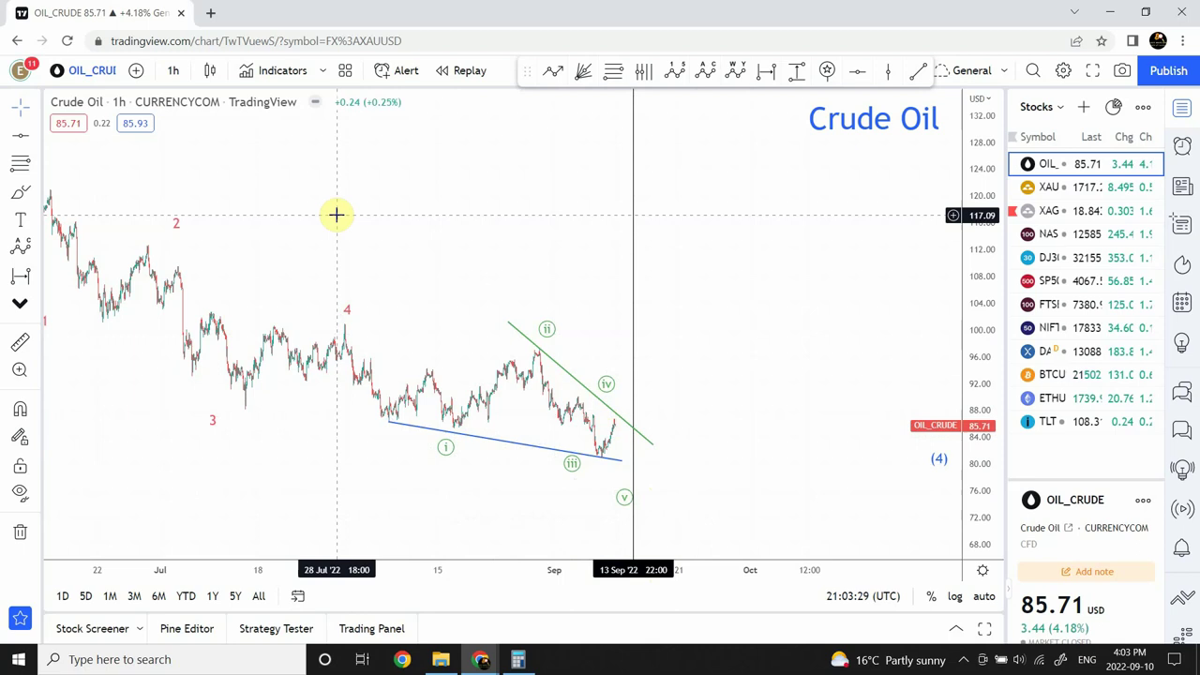
{"action": "left_click", "coordinate": [174, 71]}
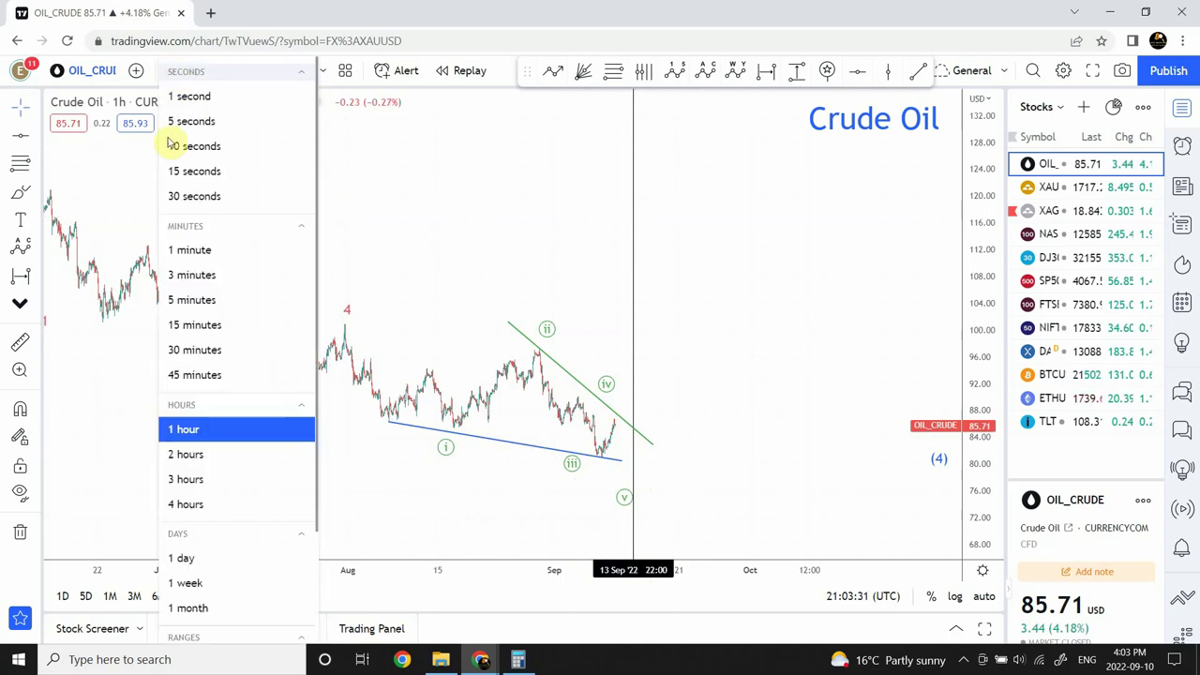
{"action": "left_click", "coordinate": [186, 560]}
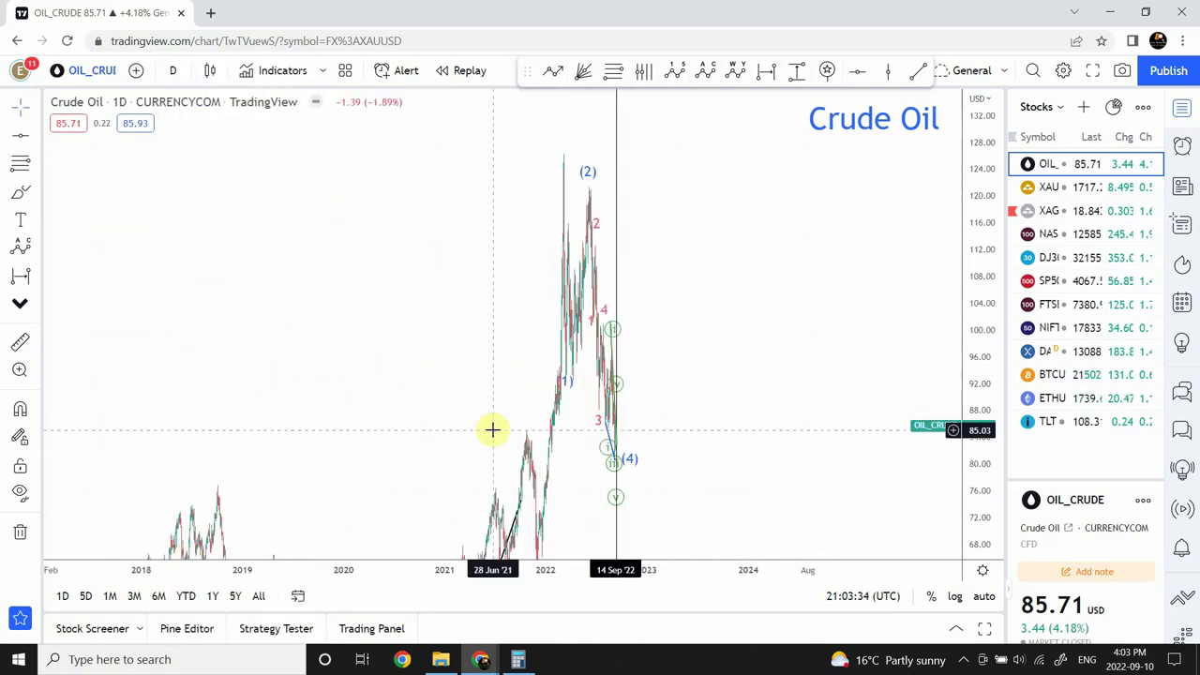
{"action": "left_click", "coordinate": [982, 597]}
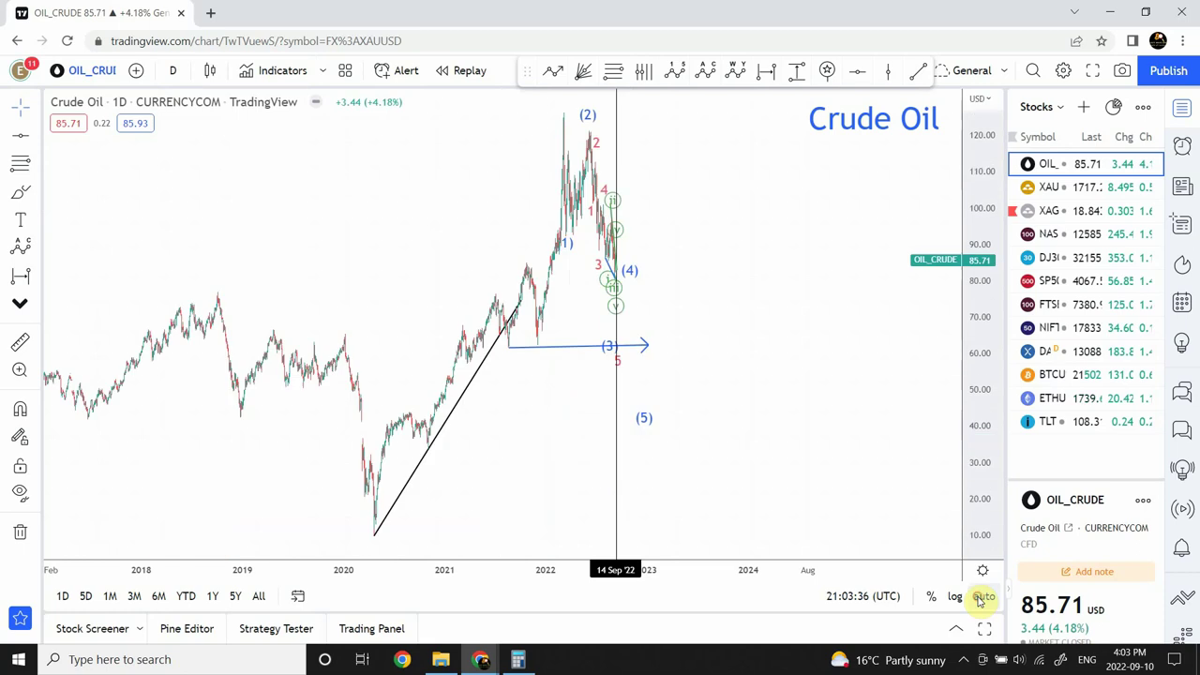
{"action": "mouse_move", "coordinate": [535, 525]}
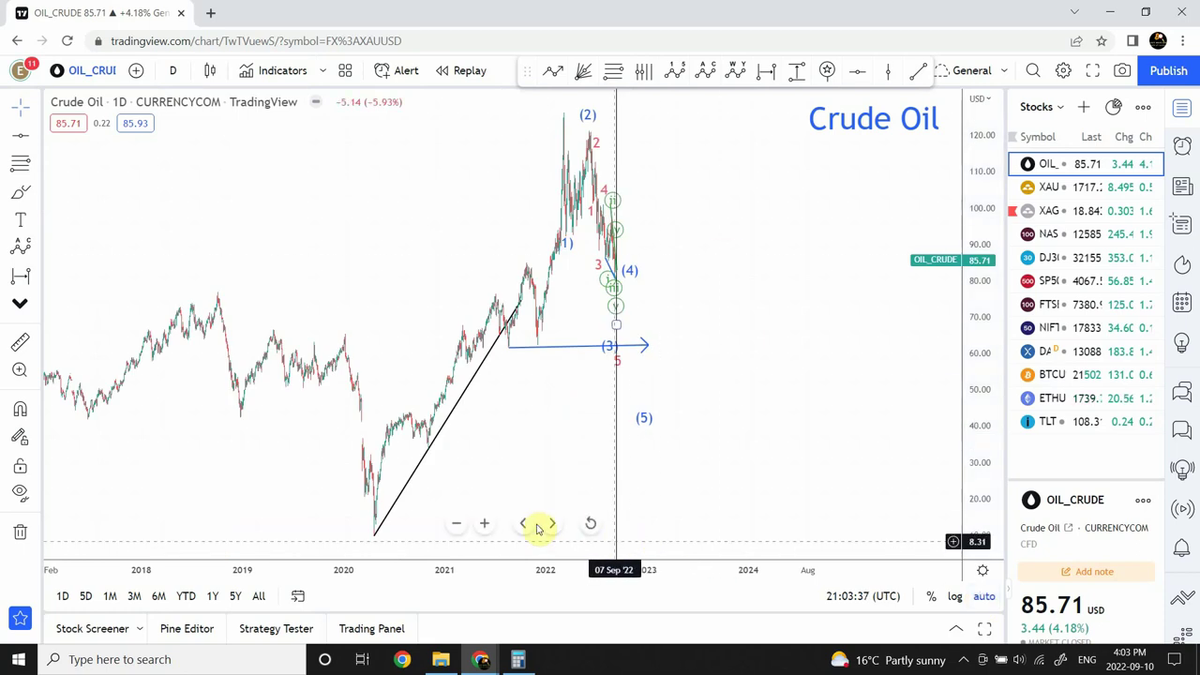
{"action": "left_click", "coordinate": [484, 523]}
{"action": "left_click", "coordinate": [484, 523]}
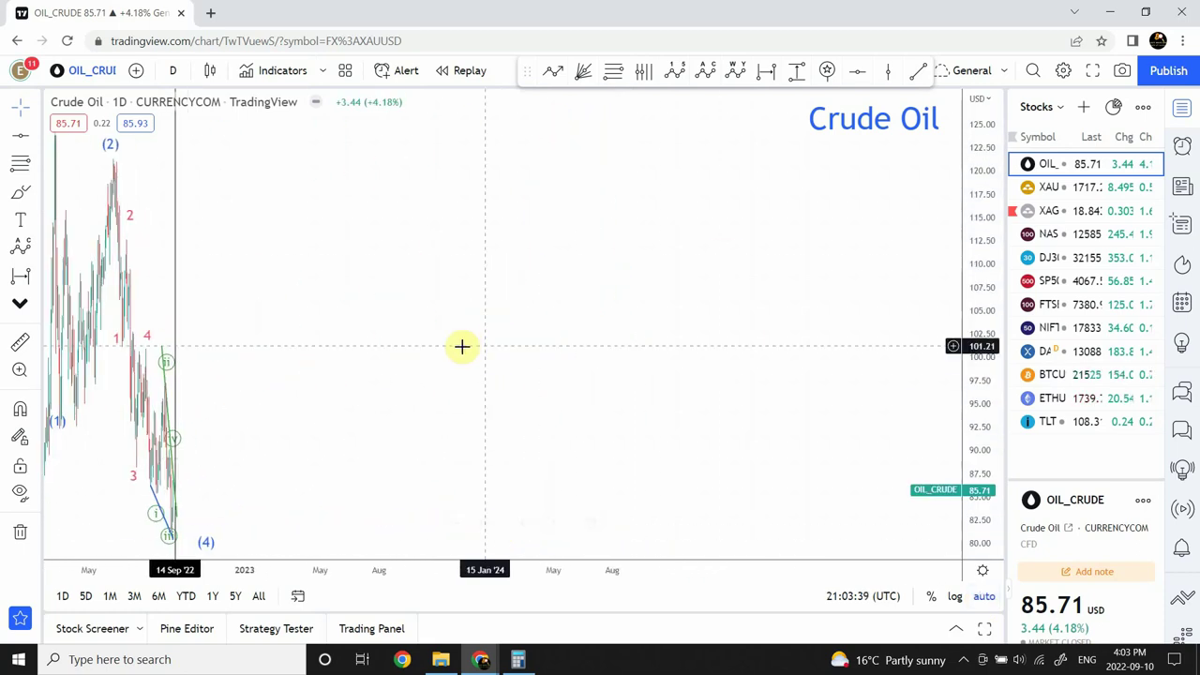
{"action": "scroll", "coordinate": [633, 325], "scroll_direction": "left", "scroll_amount": 5}
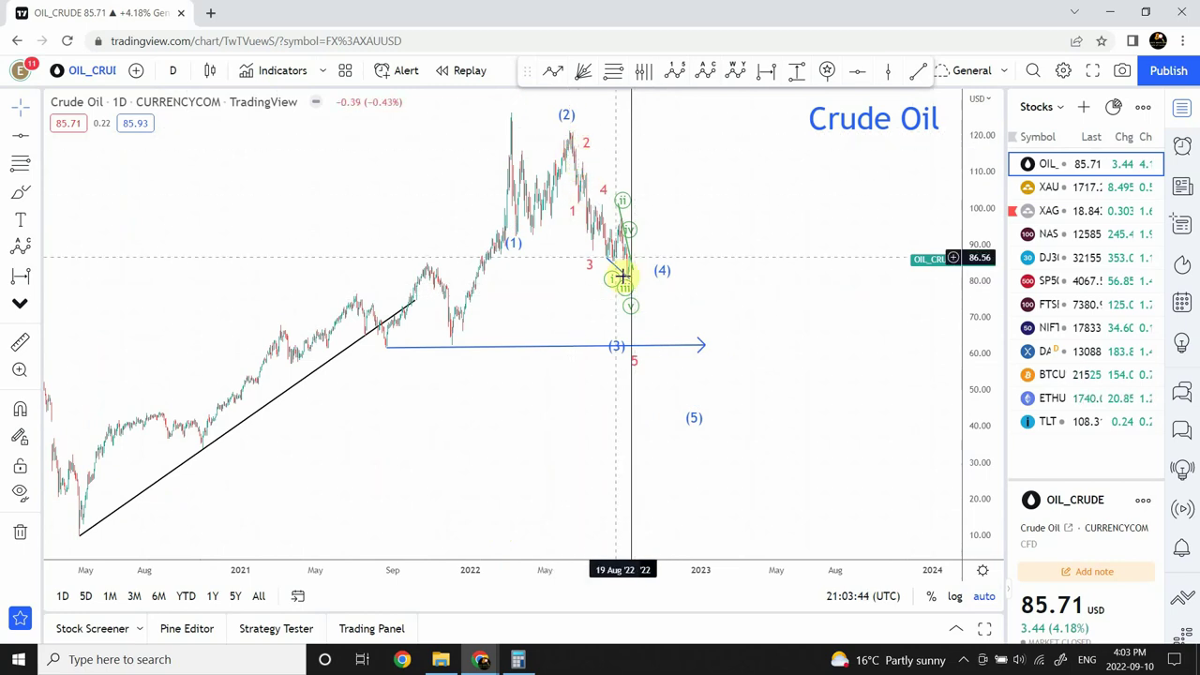
{"action": "left_click", "coordinate": [635, 304]}
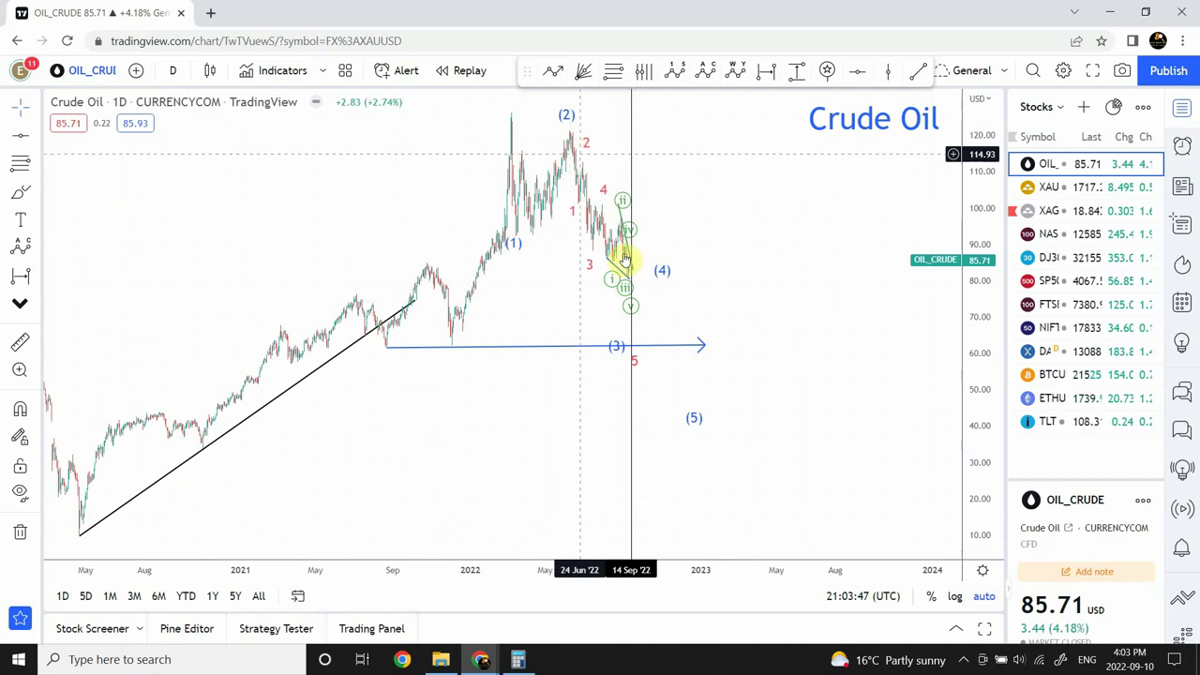
{"action": "left_click", "coordinate": [634, 301]}
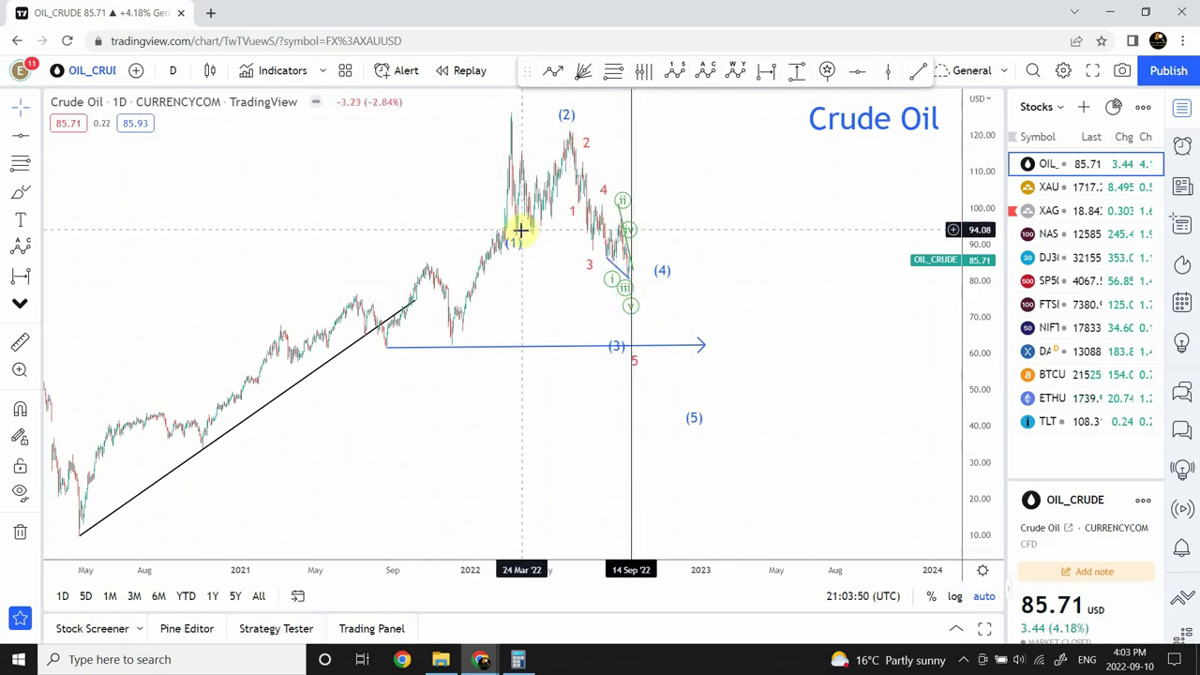
{"action": "mouse_move", "coordinate": [571, 140]}
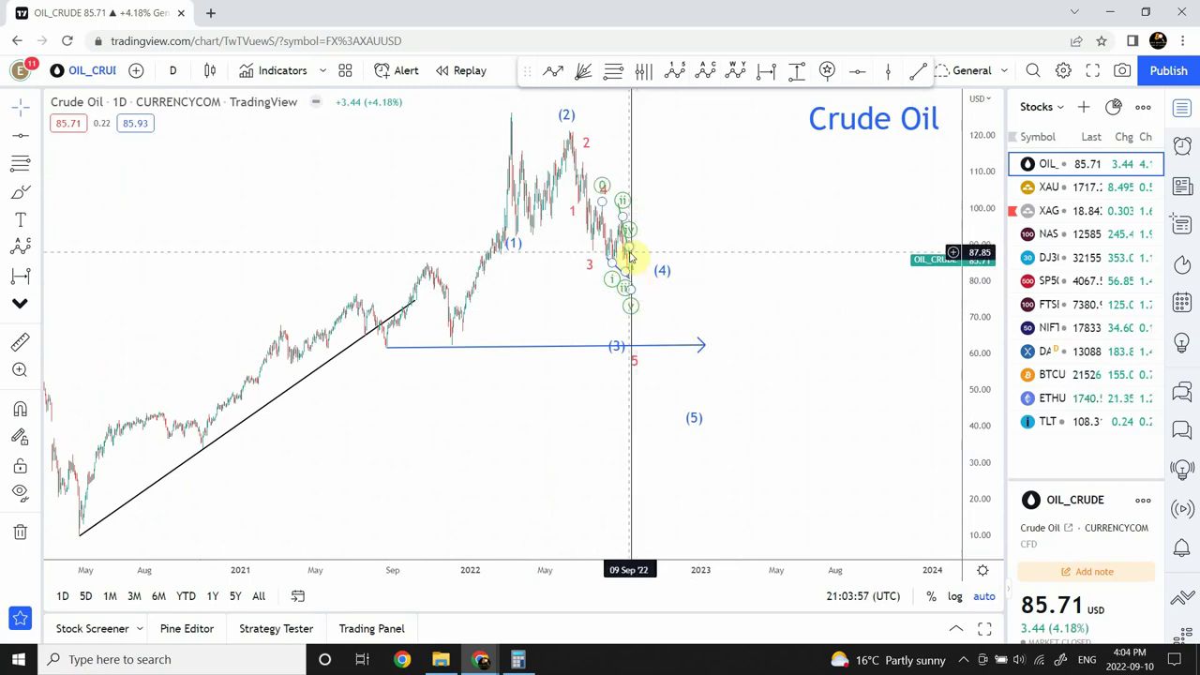
{"action": "mouse_move", "coordinate": [634, 298]}
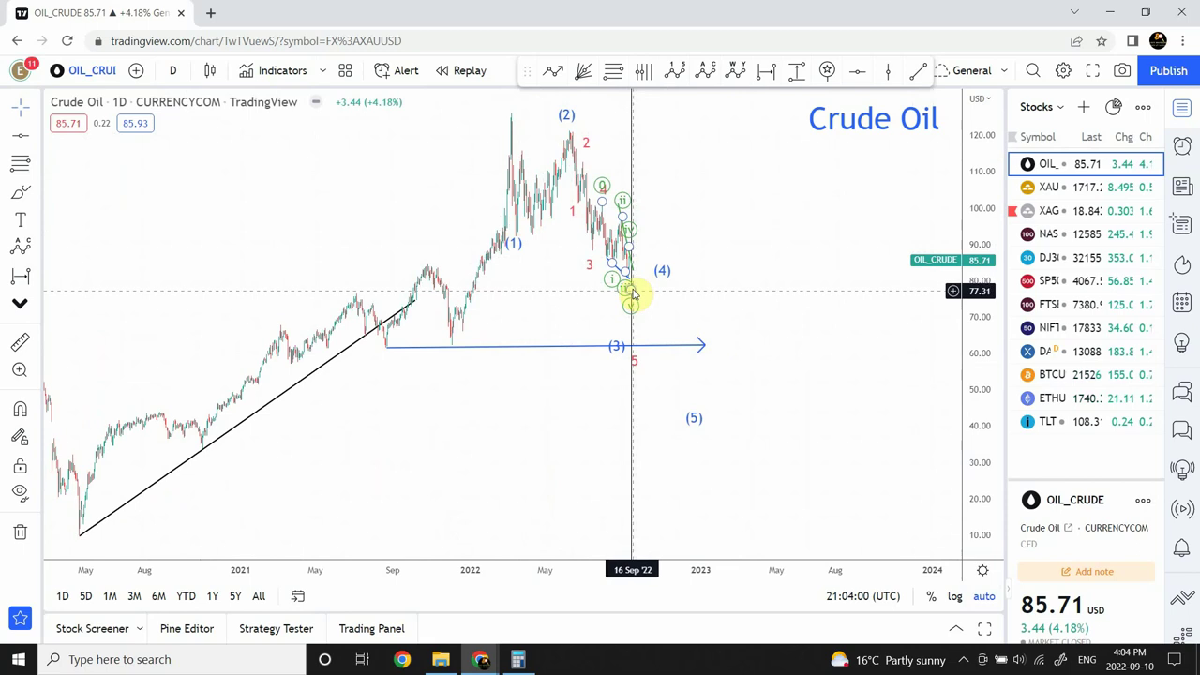
{"action": "left_click_drag", "start_coordinate": [634, 293], "coordinate": [632, 289]}
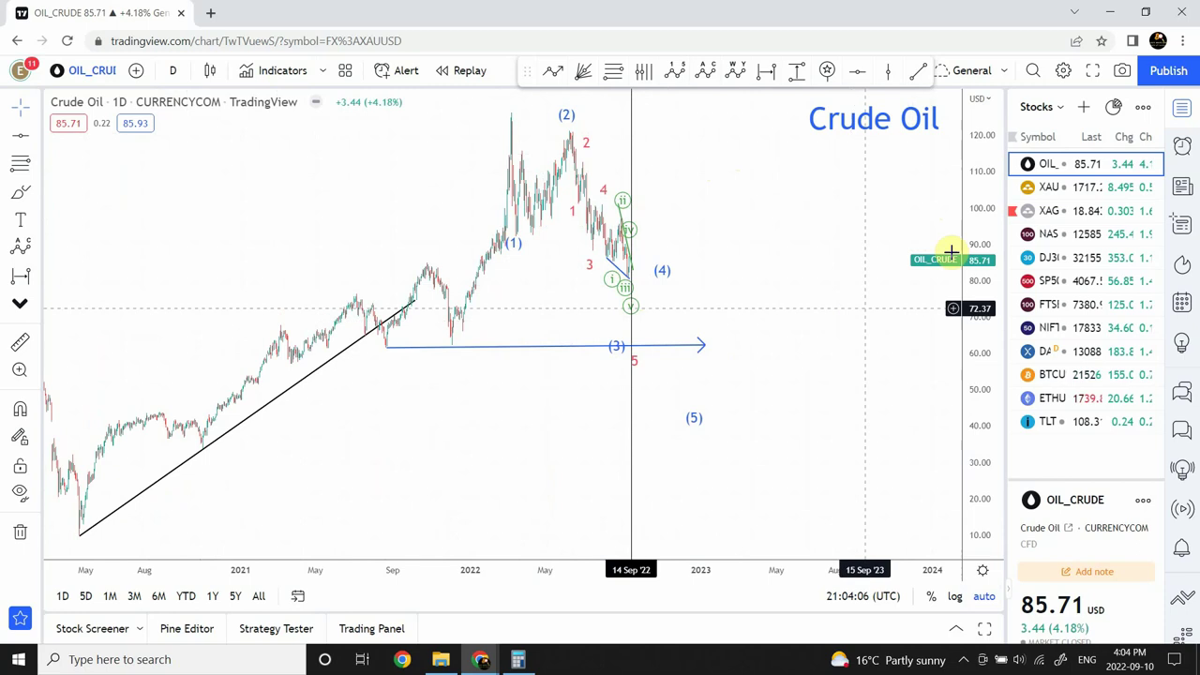
Step: Open the XAUUSD chart and widen its daily view back to 2017 to show the larger wave count
{"action": "left_click", "coordinate": [1085, 192]}
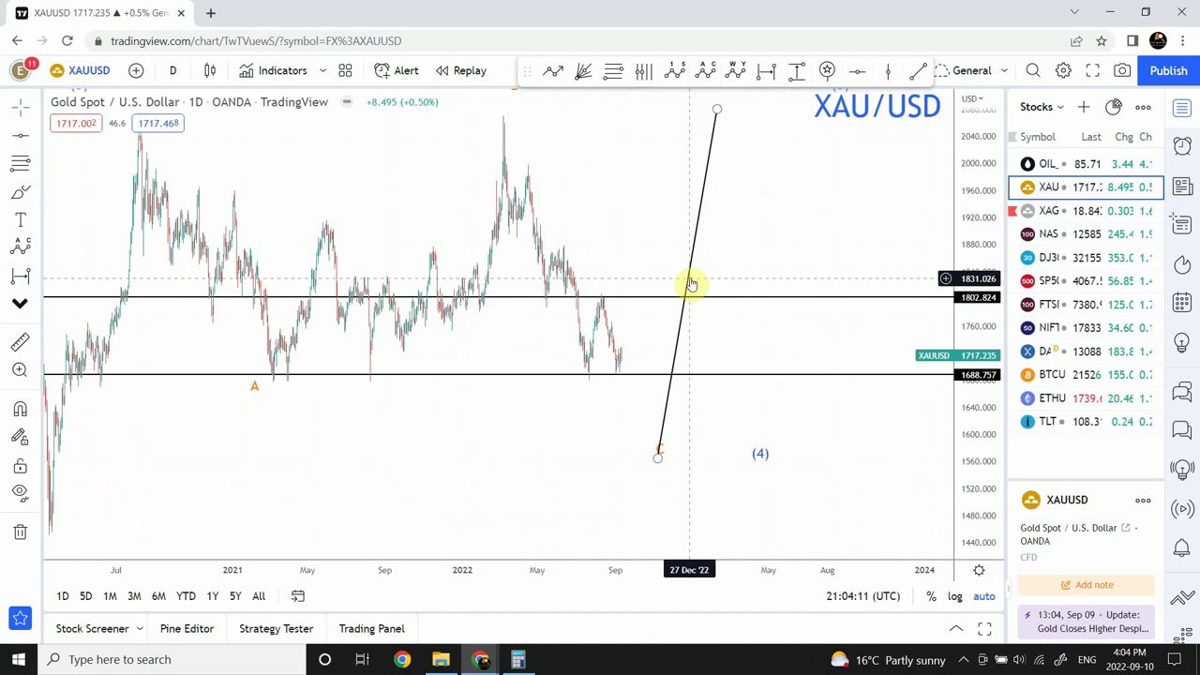
{"action": "mouse_move", "coordinate": [530, 519]}
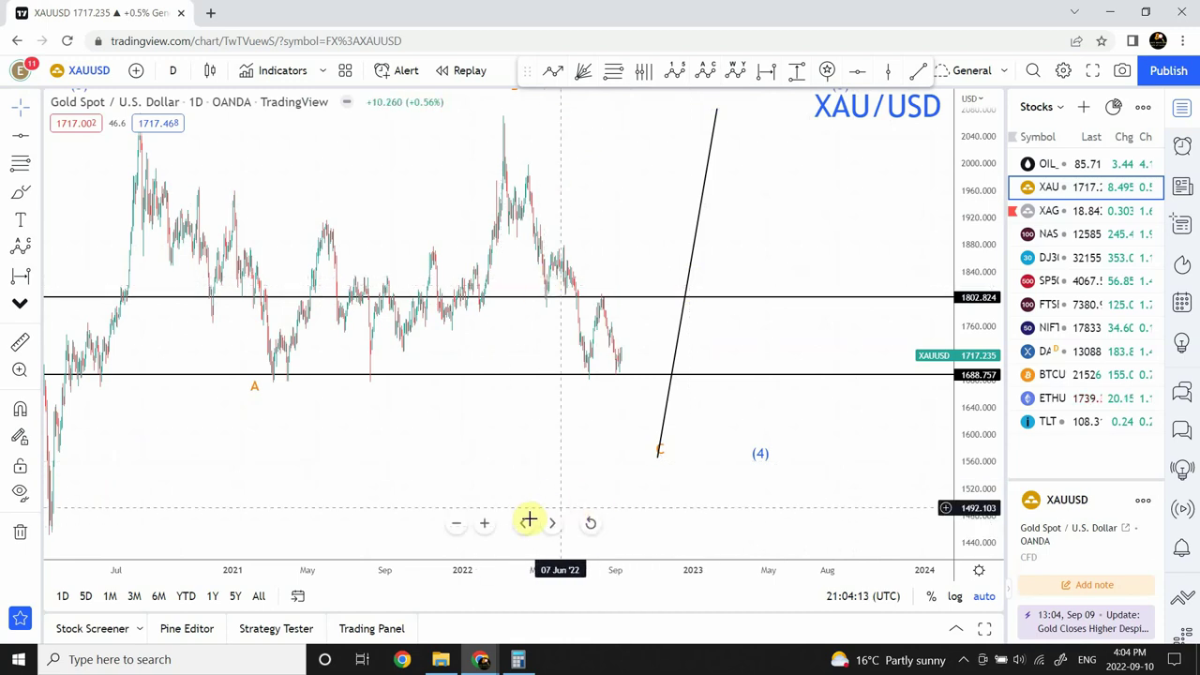
{"action": "left_click", "coordinate": [457, 527]}
{"action": "left_click", "coordinate": [457, 527]}
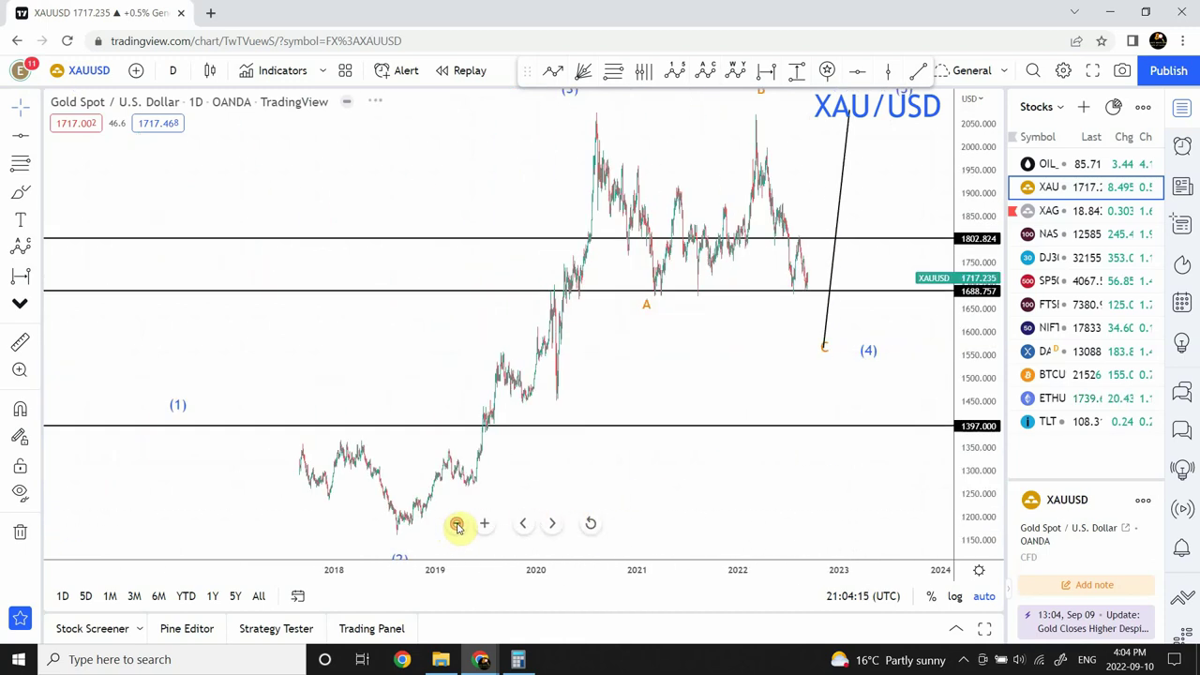
{"action": "left_click", "coordinate": [456, 527]}
{"action": "left_click_drag", "start_coordinate": [534, 179], "coordinate": [345, 209]}
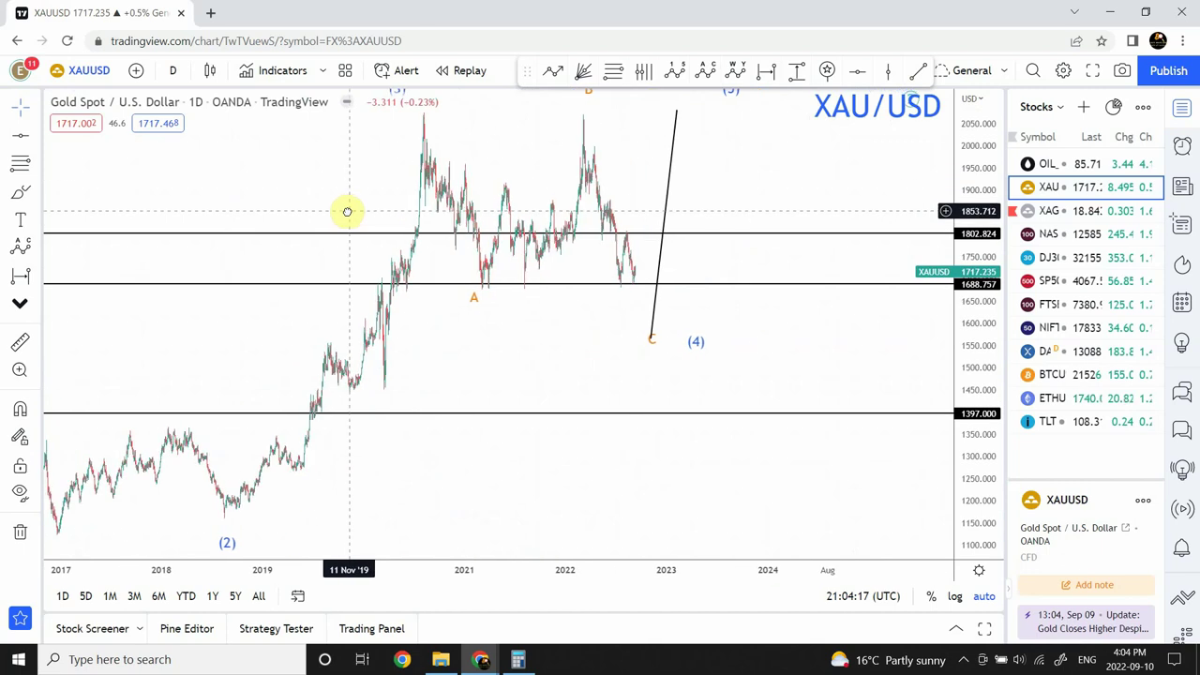
{"action": "left_click", "coordinate": [66, 43]}
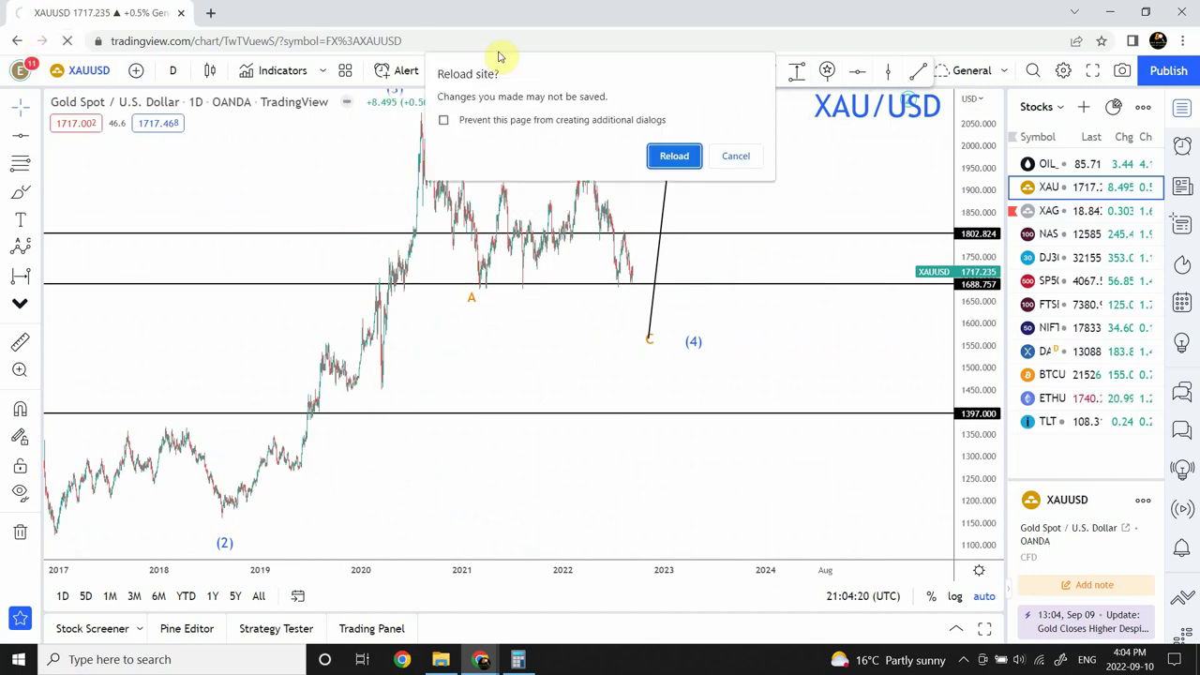
{"action": "left_click", "coordinate": [736, 157]}
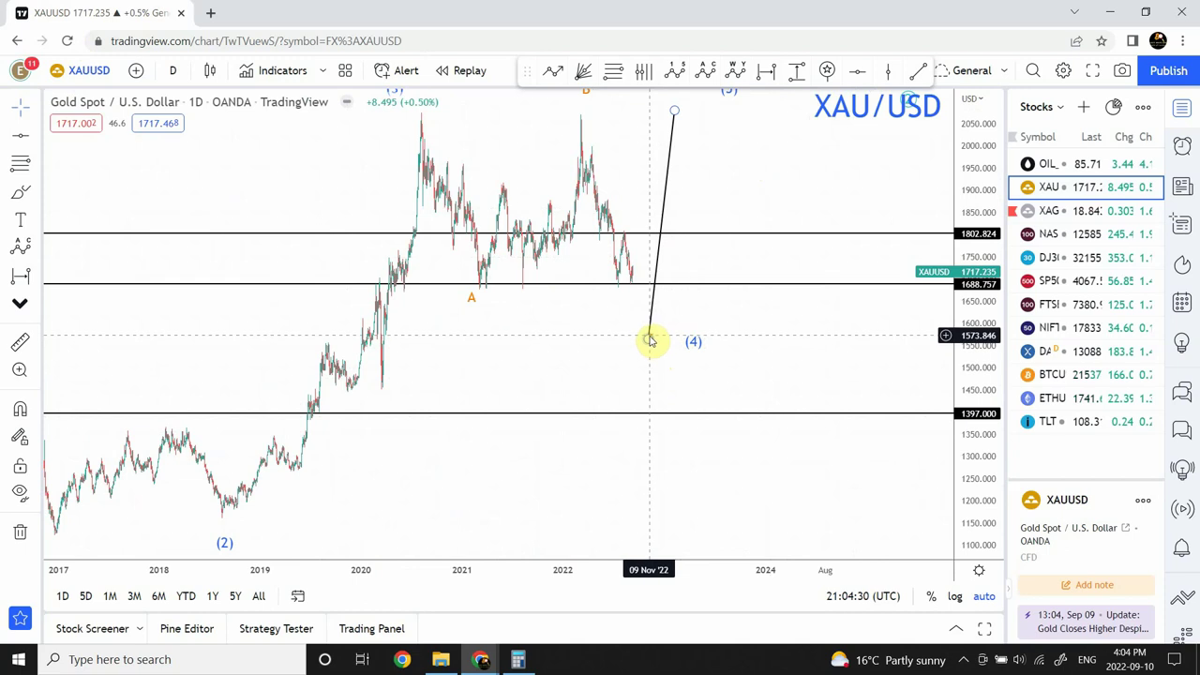
Step: Move the black projection line's lower end to about 1,470 and draw a falling green line from about 1,727 to about 1,463
{"action": "left_click_drag", "start_coordinate": [649, 340], "coordinate": [658, 384]}
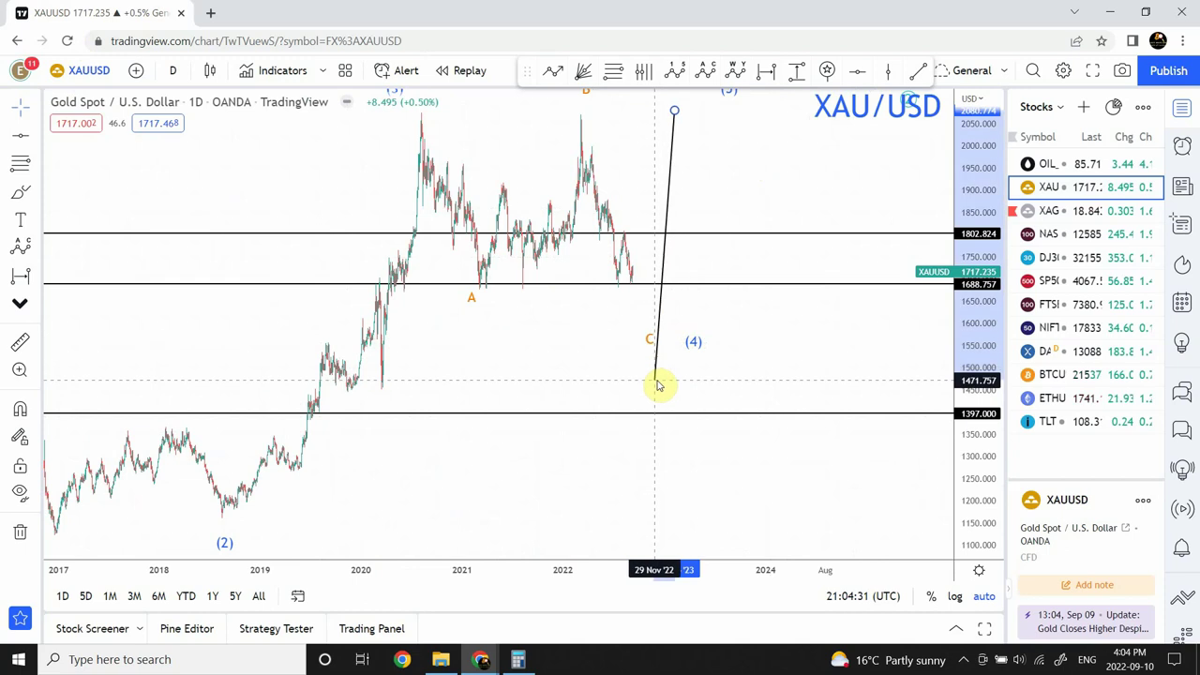
{"action": "left_click", "coordinate": [728, 378]}
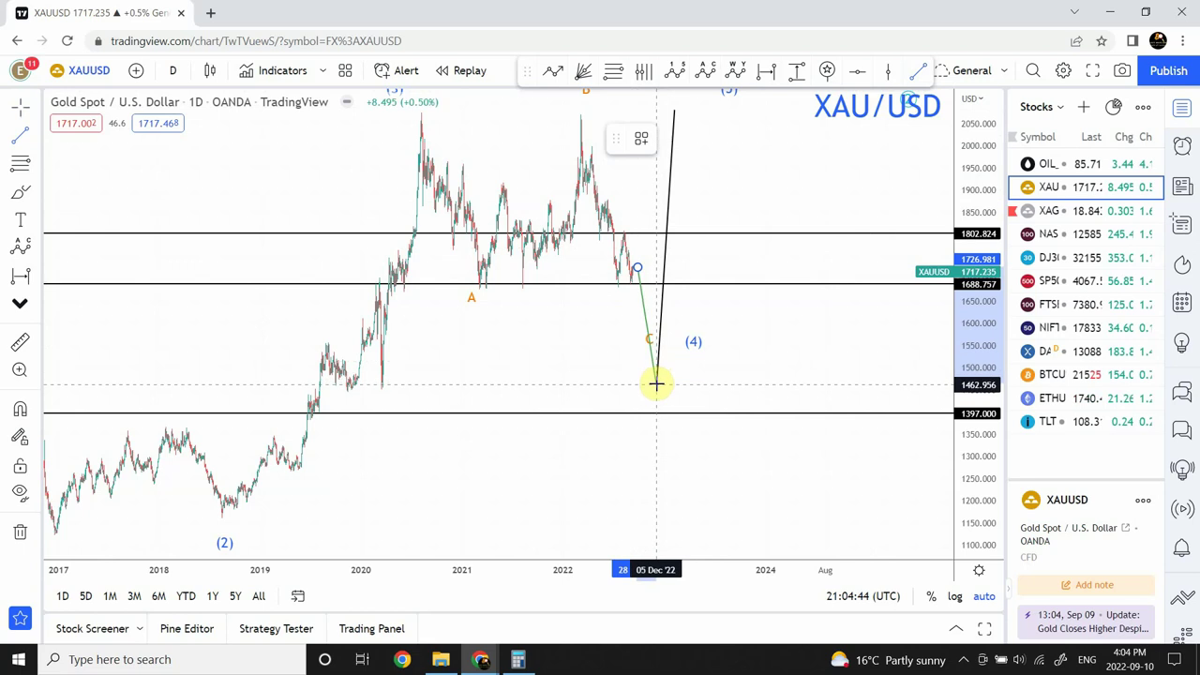
{"action": "left_click", "coordinate": [656, 384]}
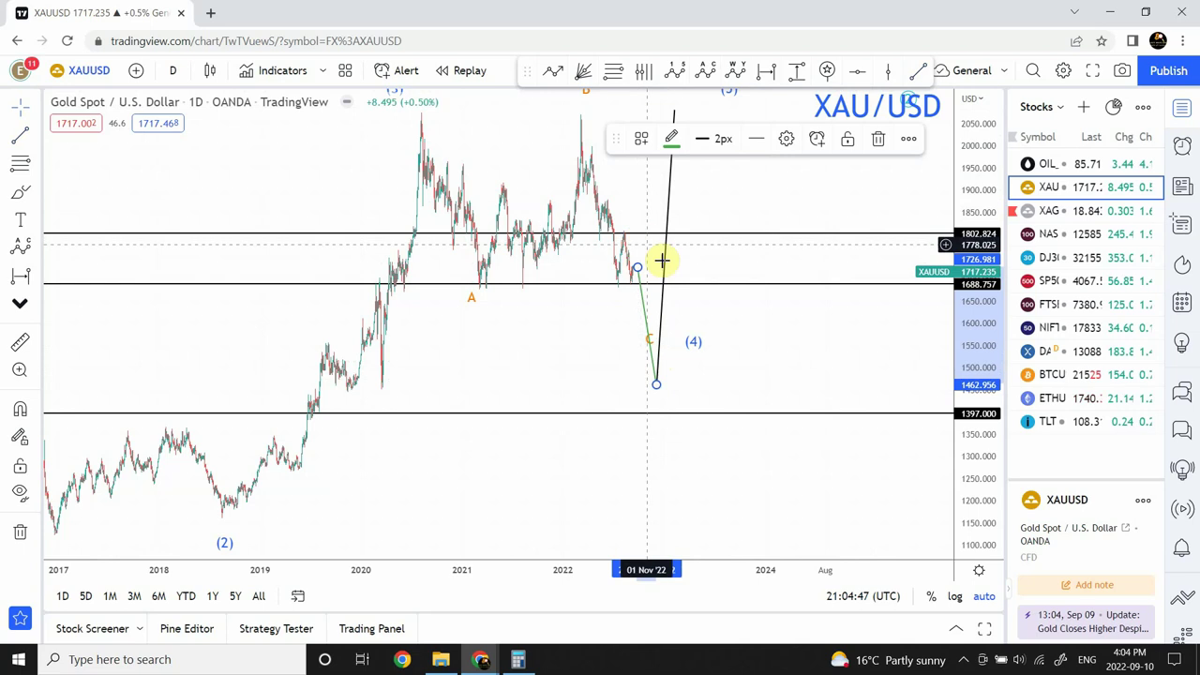
{"action": "left_click", "coordinate": [719, 263]}
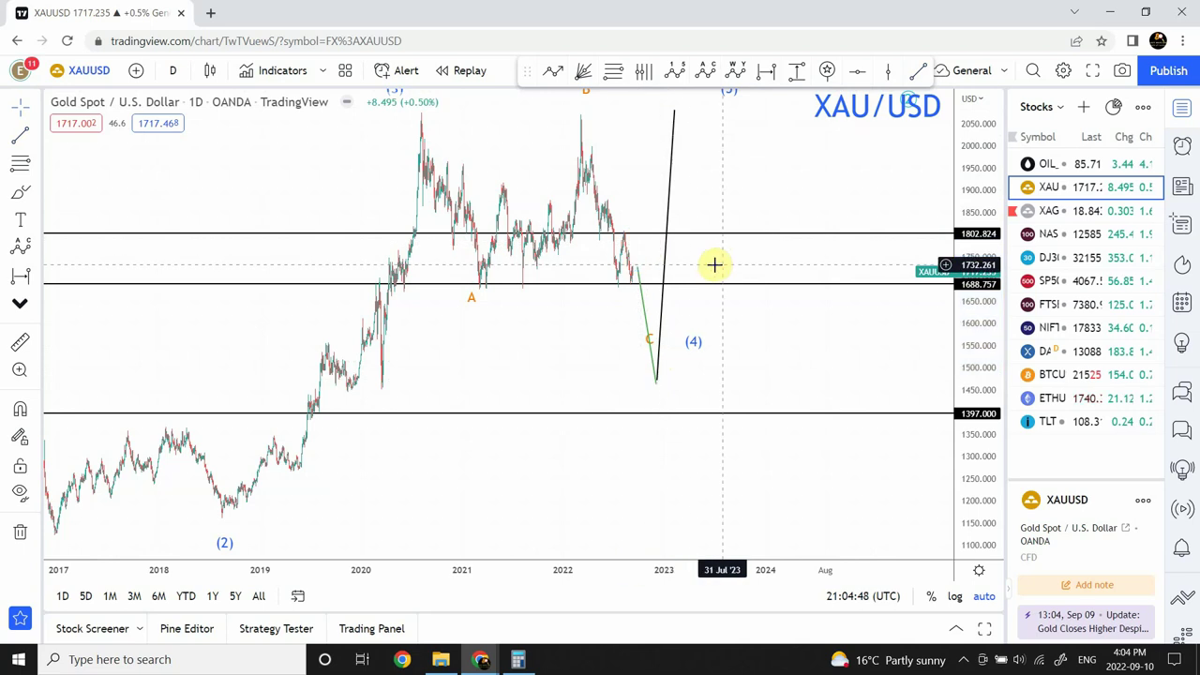
Step: Switch the gold chart to the 1-hour interval and frame the price action since mid-July between the two horizontal levels
{"action": "left_click", "coordinate": [177, 71]}
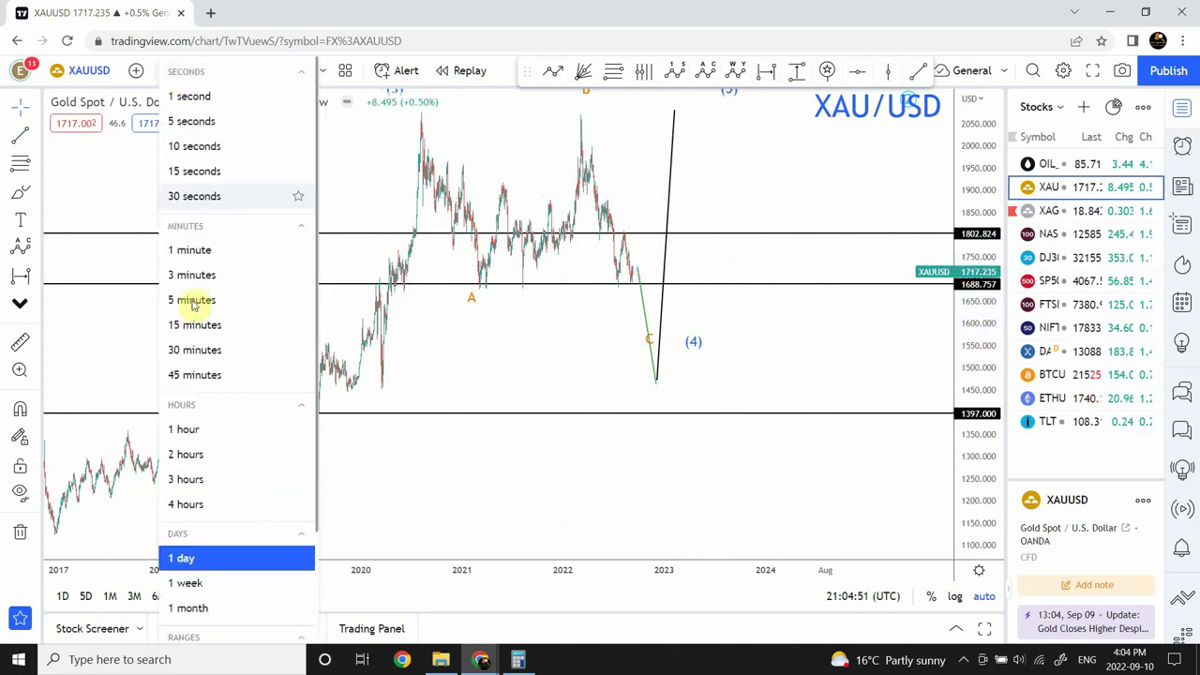
{"action": "left_click", "coordinate": [190, 433]}
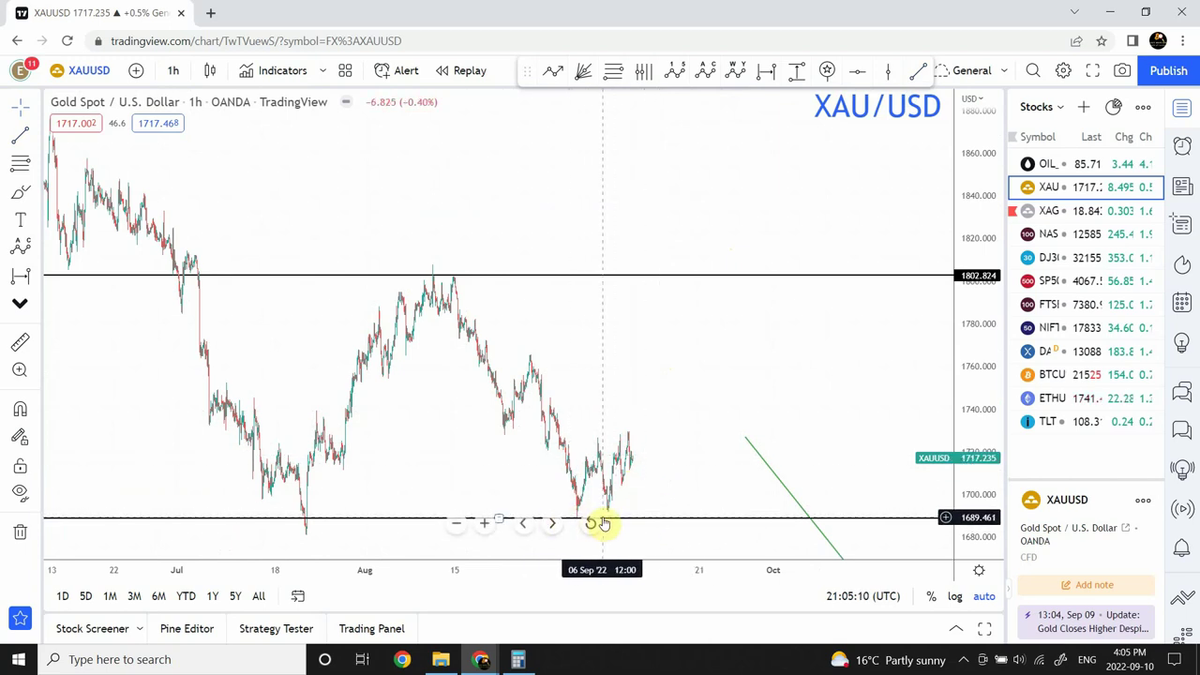
{"action": "left_click", "coordinate": [600, 522]}
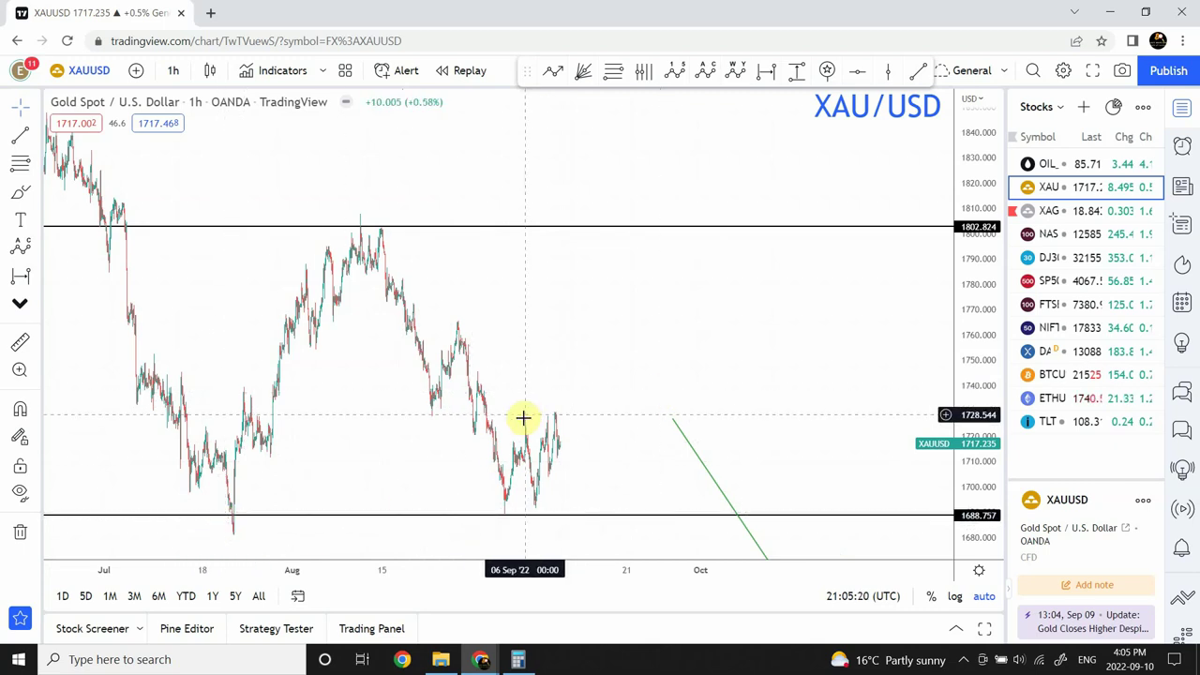
{"action": "left_click", "coordinate": [487, 530]}
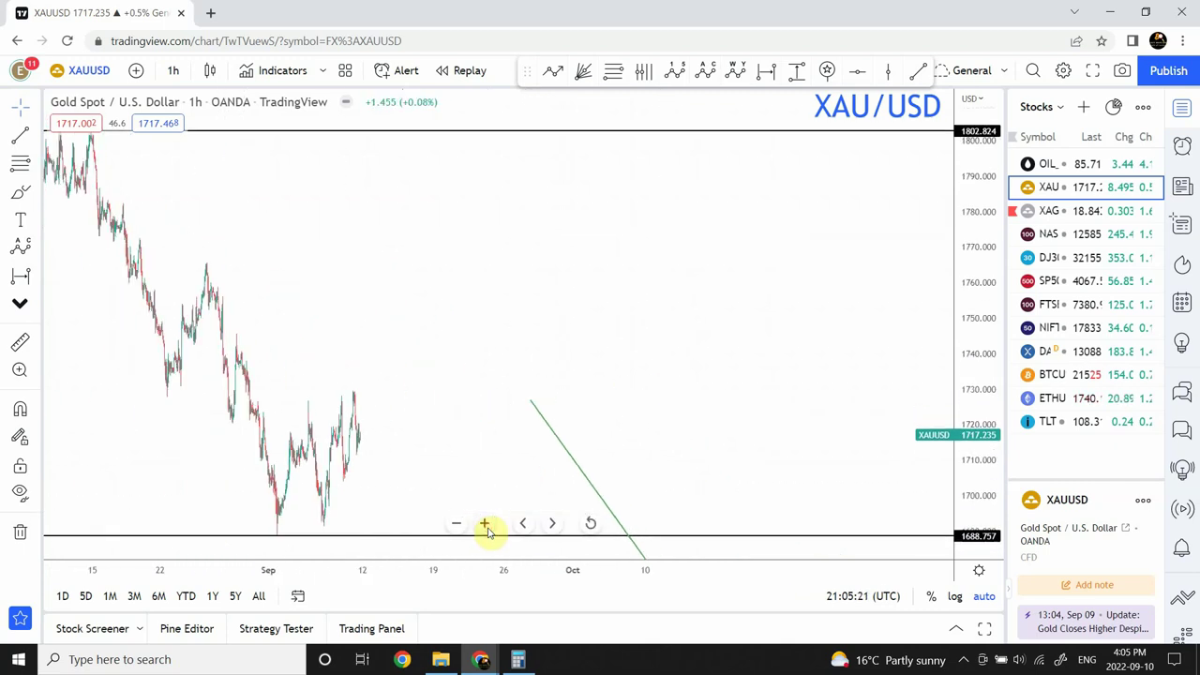
{"action": "left_click_drag", "start_coordinate": [464, 393], "coordinate": [811, 333]}
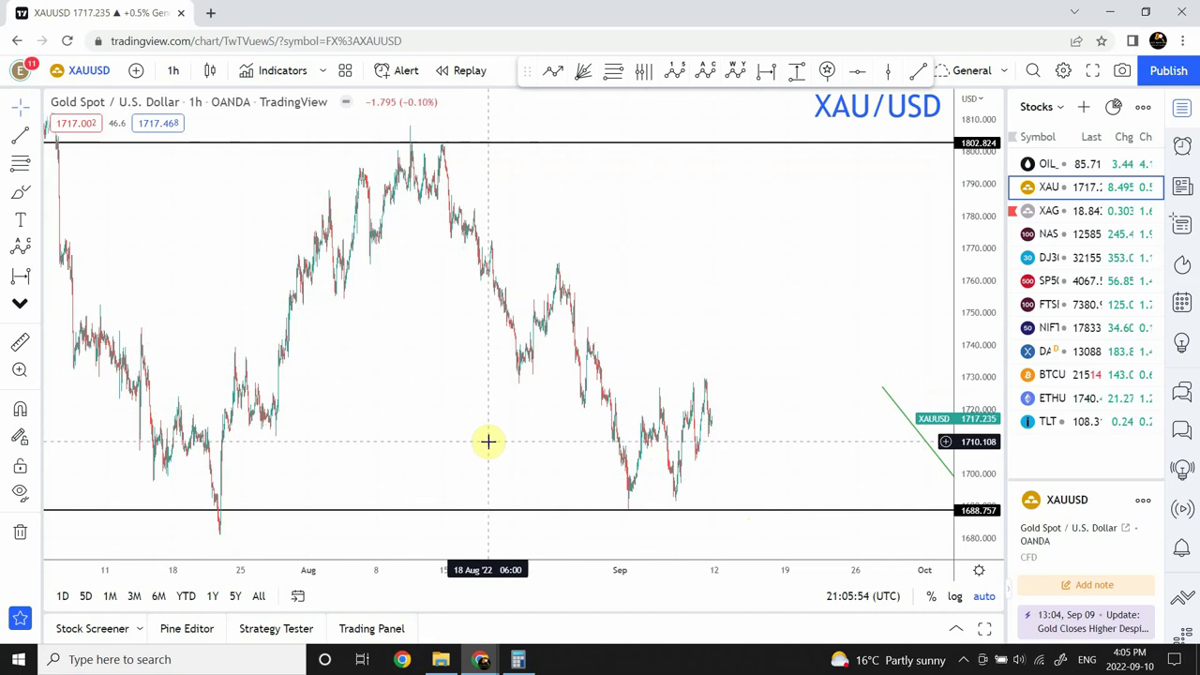
Step: Draw a rising green trend line from the latest gold price at about 1,714.5 up to about 1,731.4 on 12 September
{"action": "mouse_move", "coordinate": [442, 531]}
{"action": "left_click", "coordinate": [484, 524]}
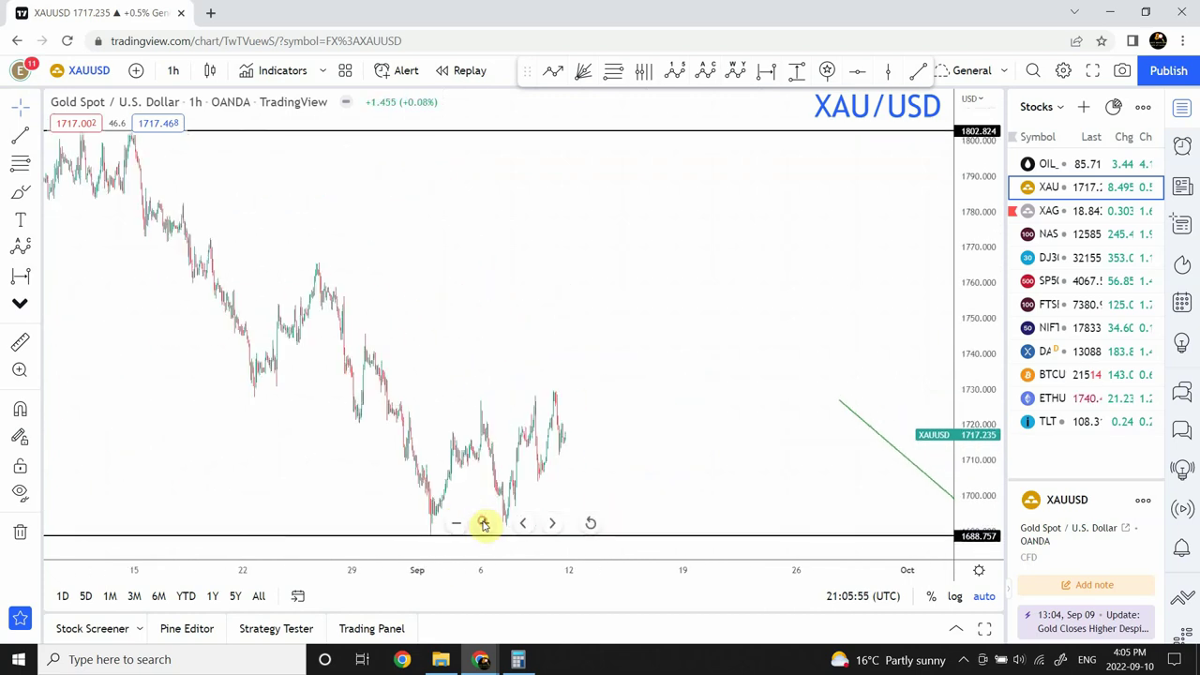
{"action": "left_click", "coordinate": [484, 524]}
{"action": "left_click_drag", "start_coordinate": [593, 231], "coordinate": [843, 244]}
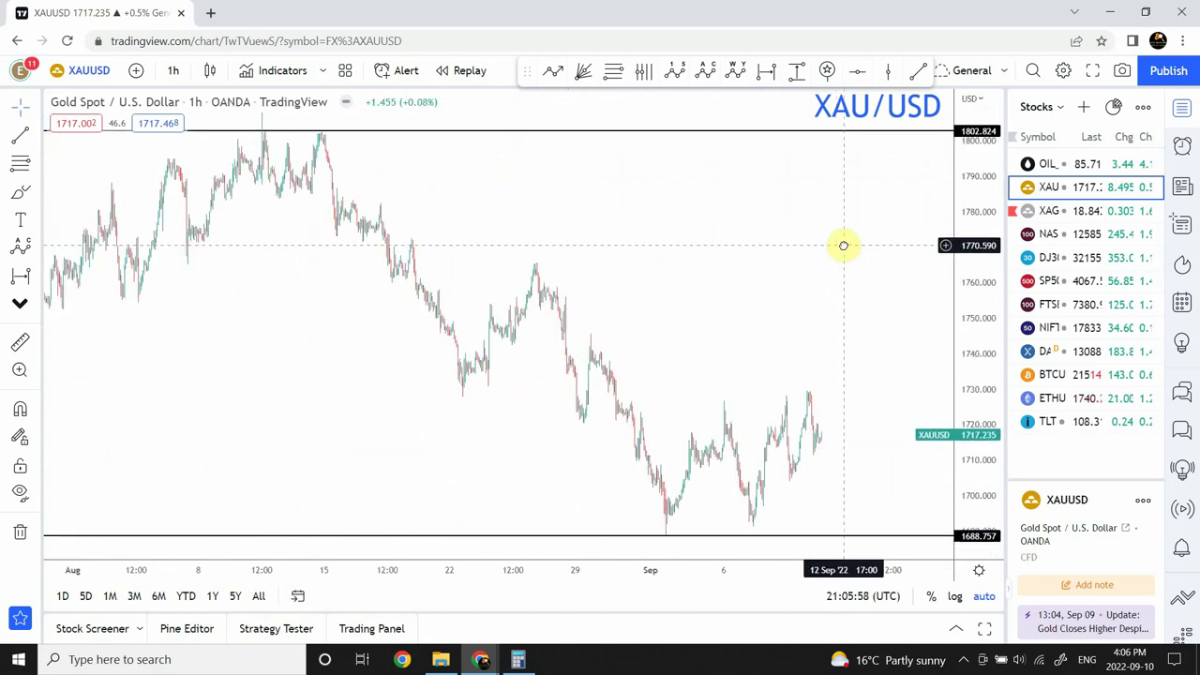
{"action": "left_click_drag", "start_coordinate": [728, 259], "coordinate": [640, 242]}
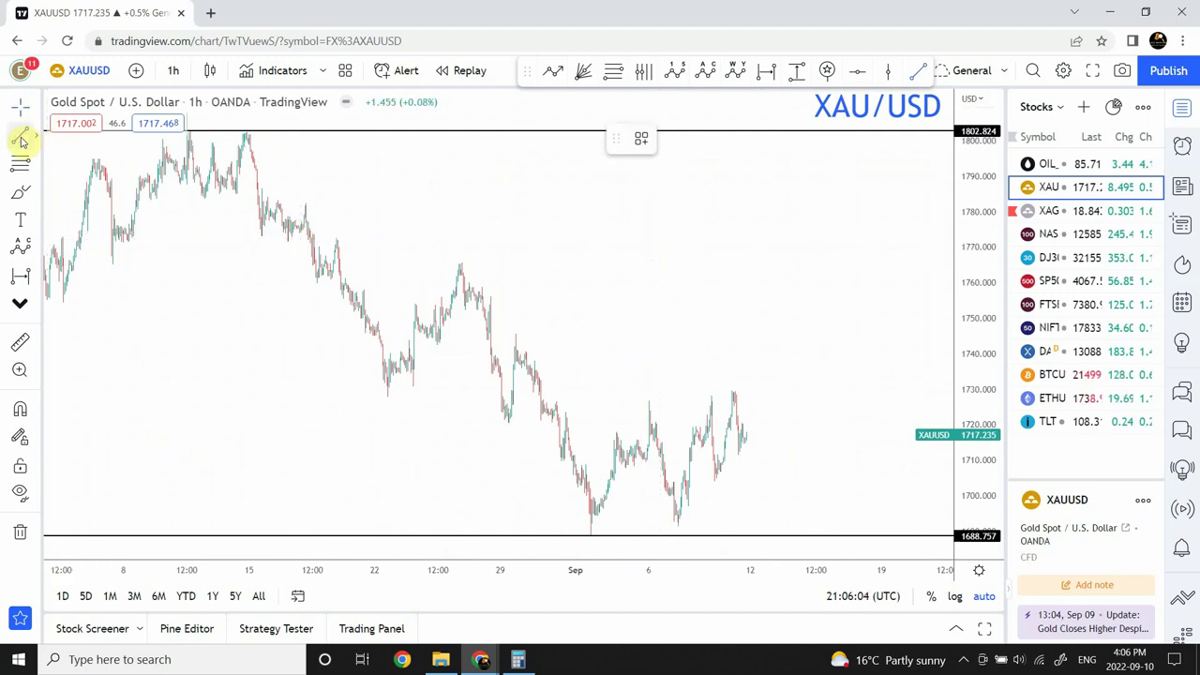
{"action": "left_click", "coordinate": [917, 75]}
{"action": "left_click", "coordinate": [746, 443]}
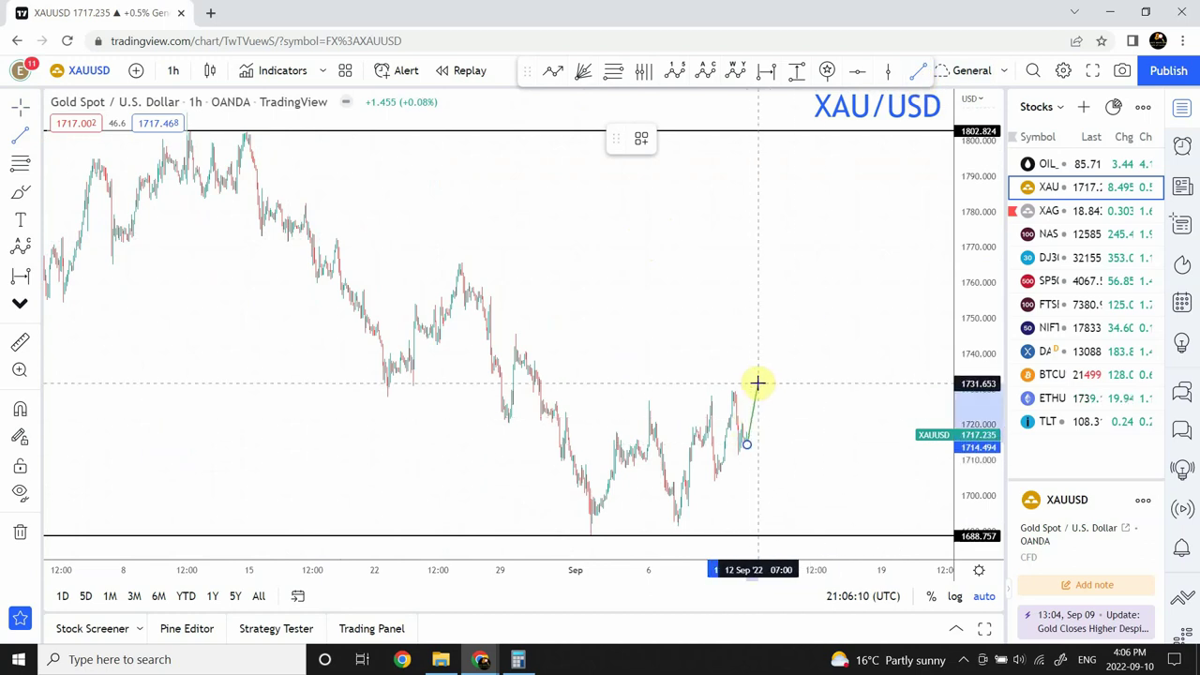
{"action": "left_click", "coordinate": [755, 383]}
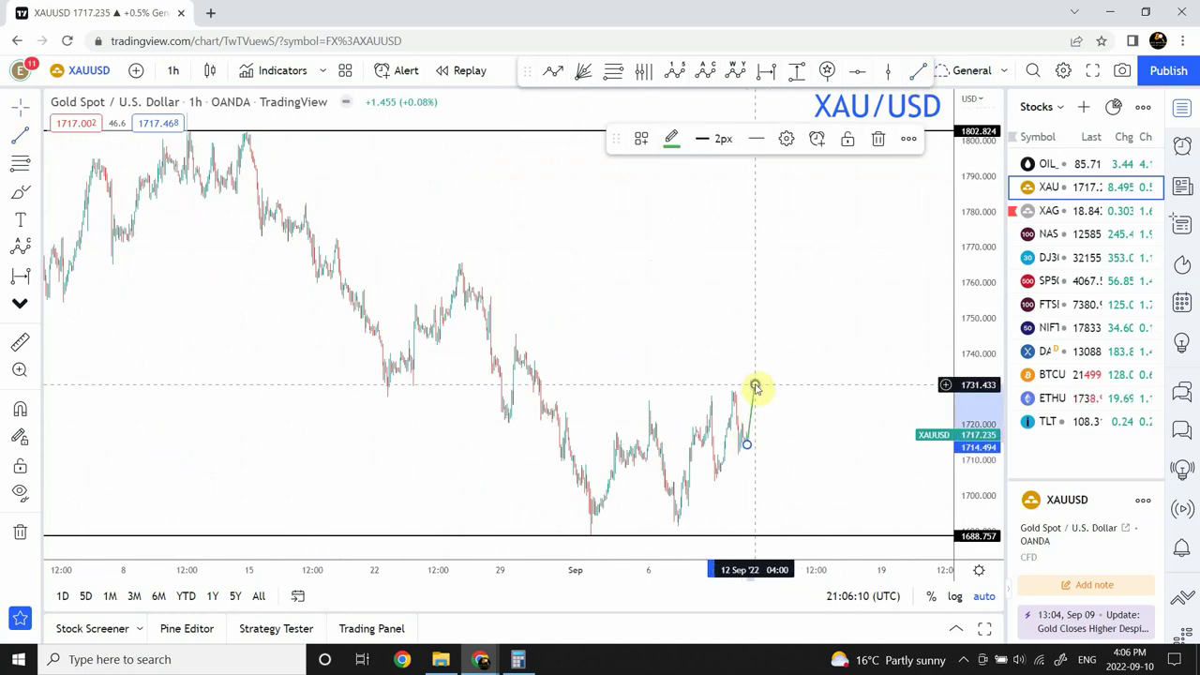
{"action": "left_click", "coordinate": [785, 332]}
Step: Stretch the rising green line so that it runs from about 1,713.4 to about 1,735
{"action": "left_click_drag", "start_coordinate": [748, 447], "coordinate": [747, 450]}
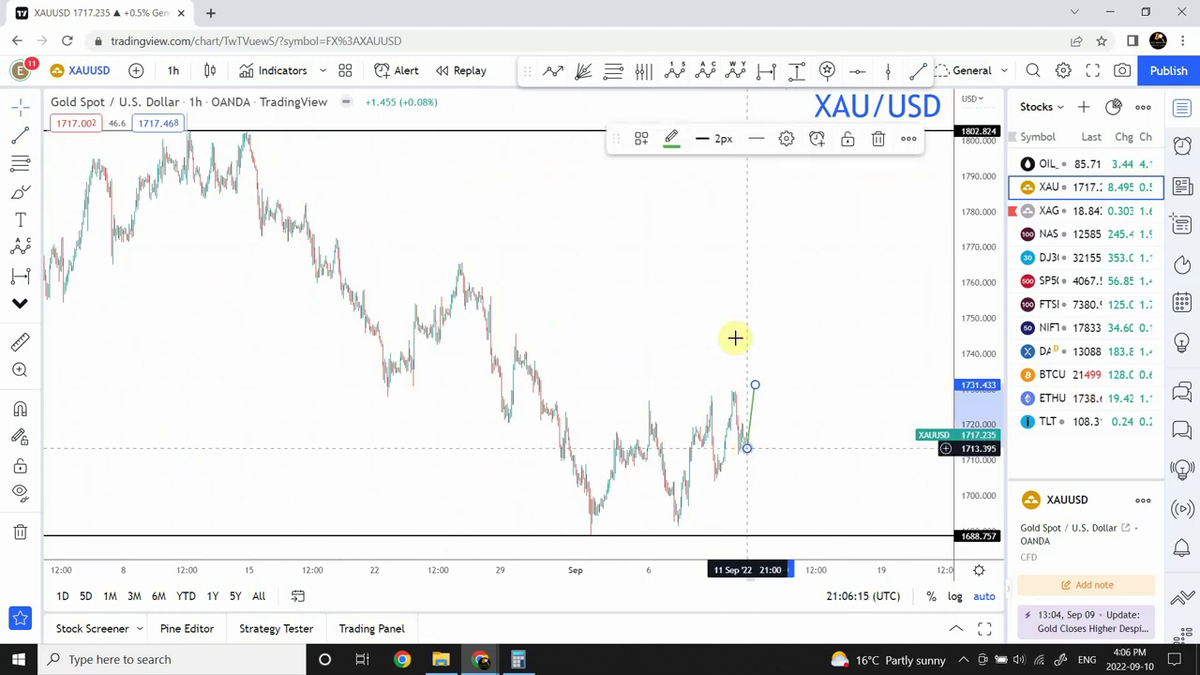
{"action": "left_click", "coordinate": [734, 337]}
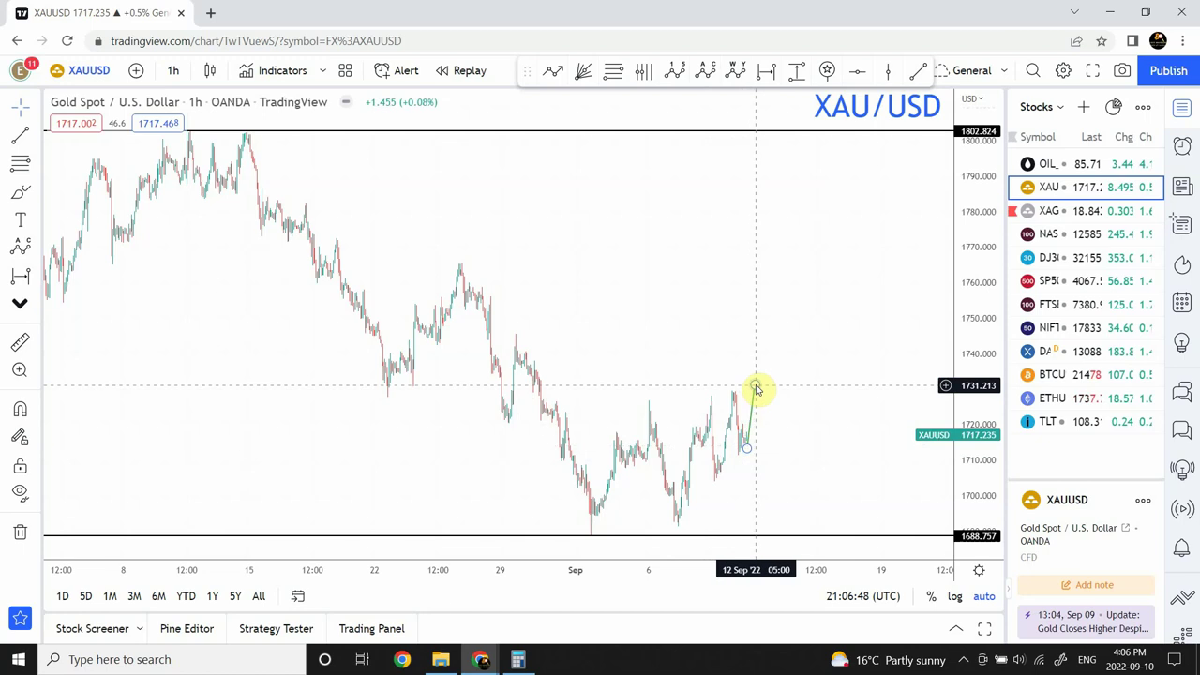
{"action": "left_click_drag", "start_coordinate": [755, 387], "coordinate": [755, 375]}
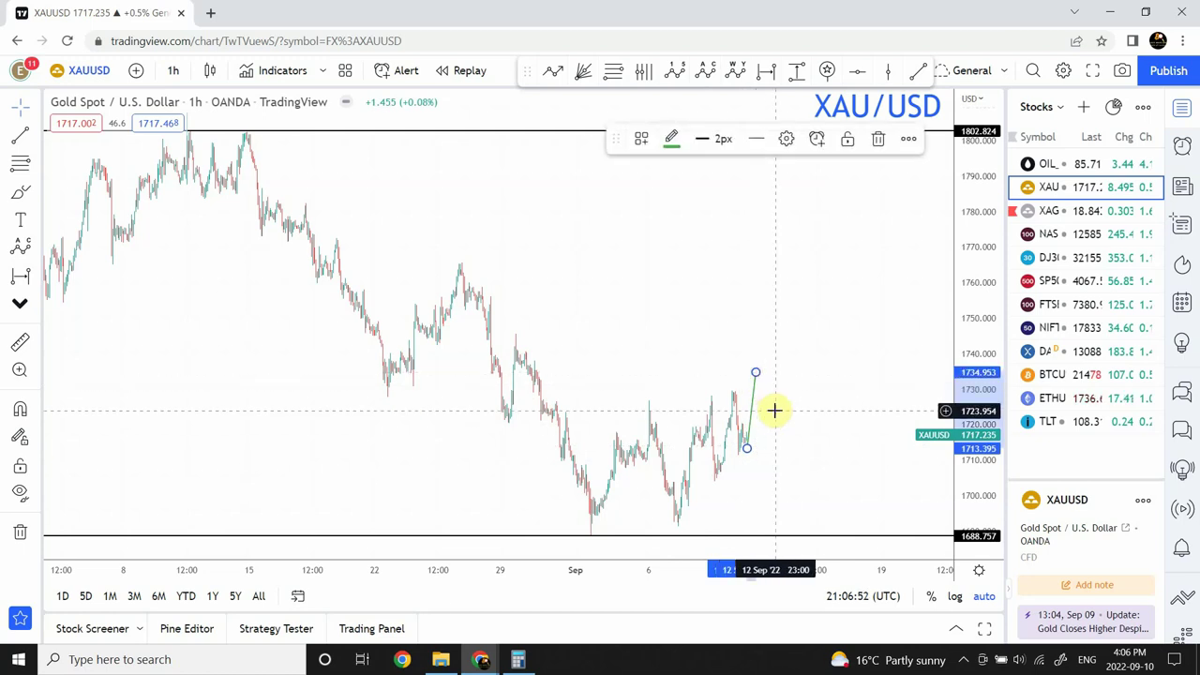
{"action": "left_click", "coordinate": [774, 409]}
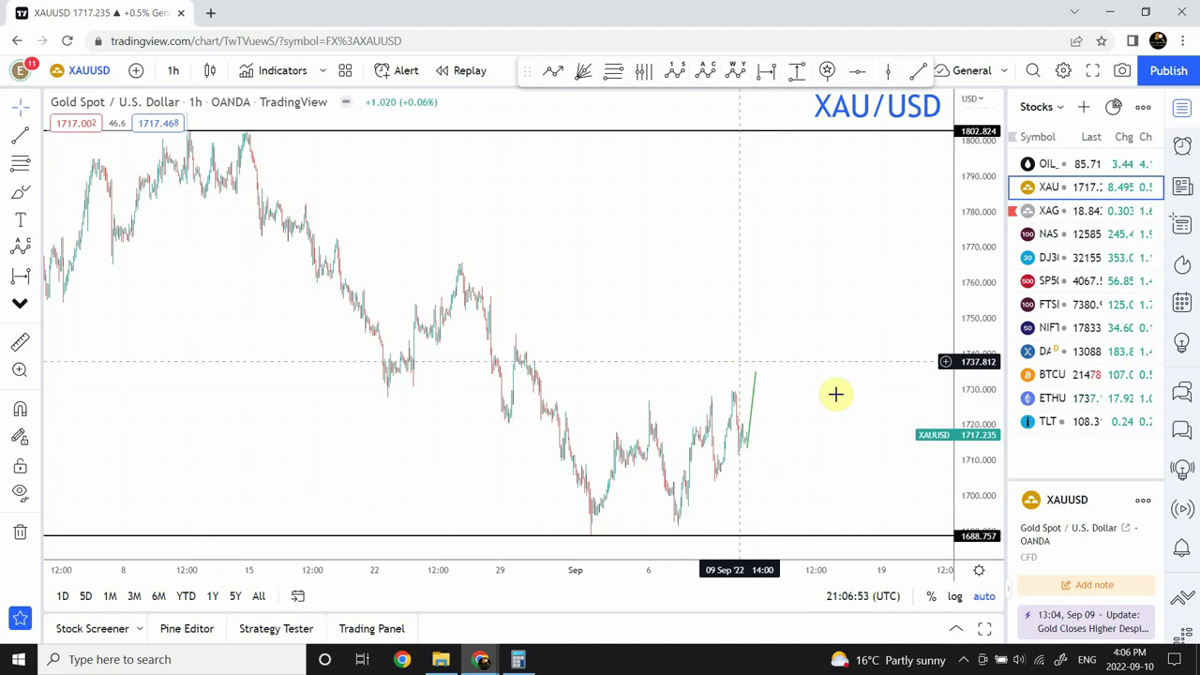
Step: Switch the gold chart to the 15-minute interval and lower the start of the rising green line to about 1,707.3
{"action": "left_click", "coordinate": [176, 72]}
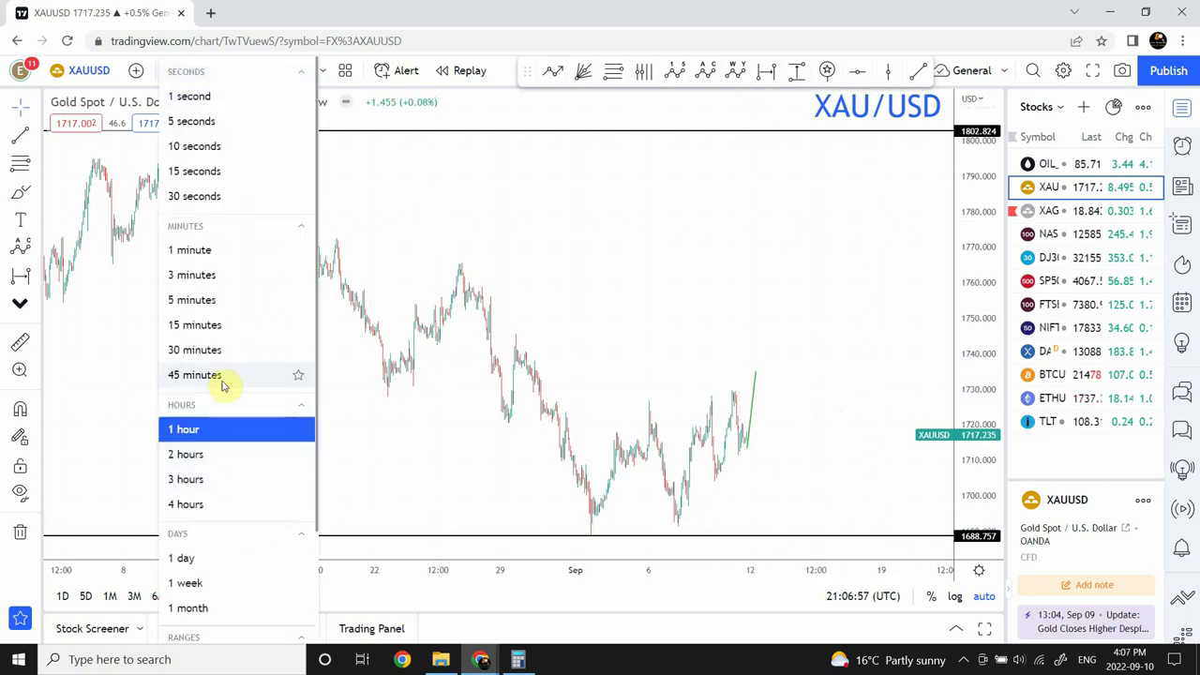
{"action": "left_click", "coordinate": [197, 326]}
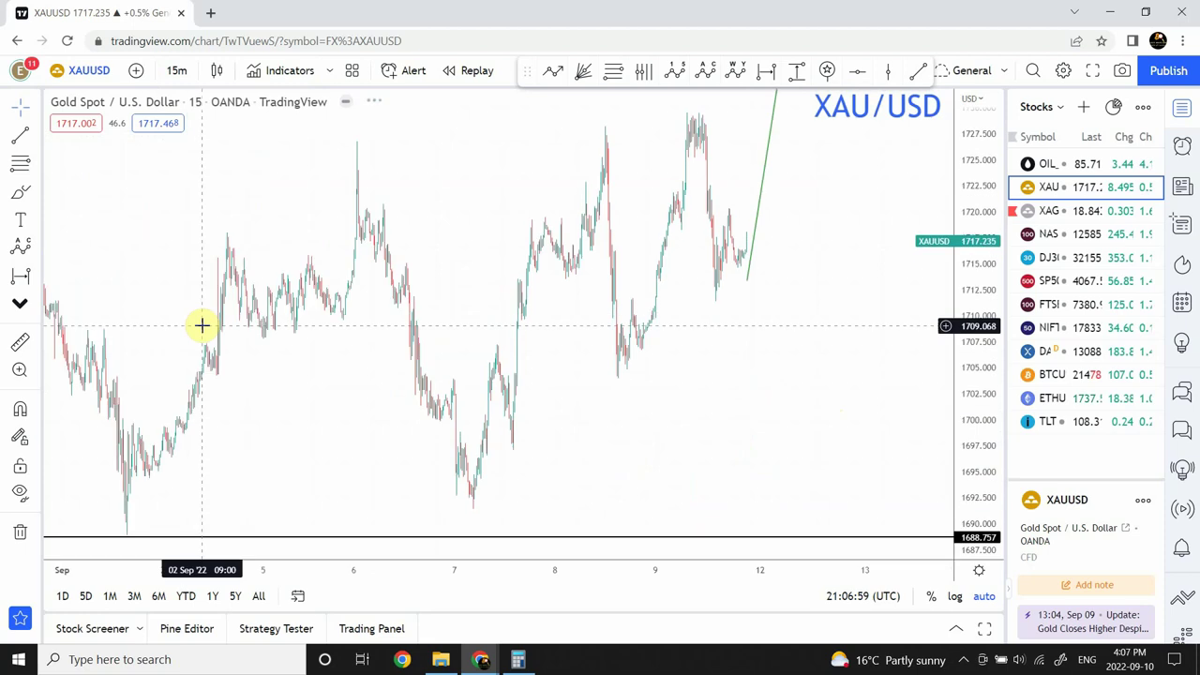
{"action": "left_click", "coordinate": [747, 281]}
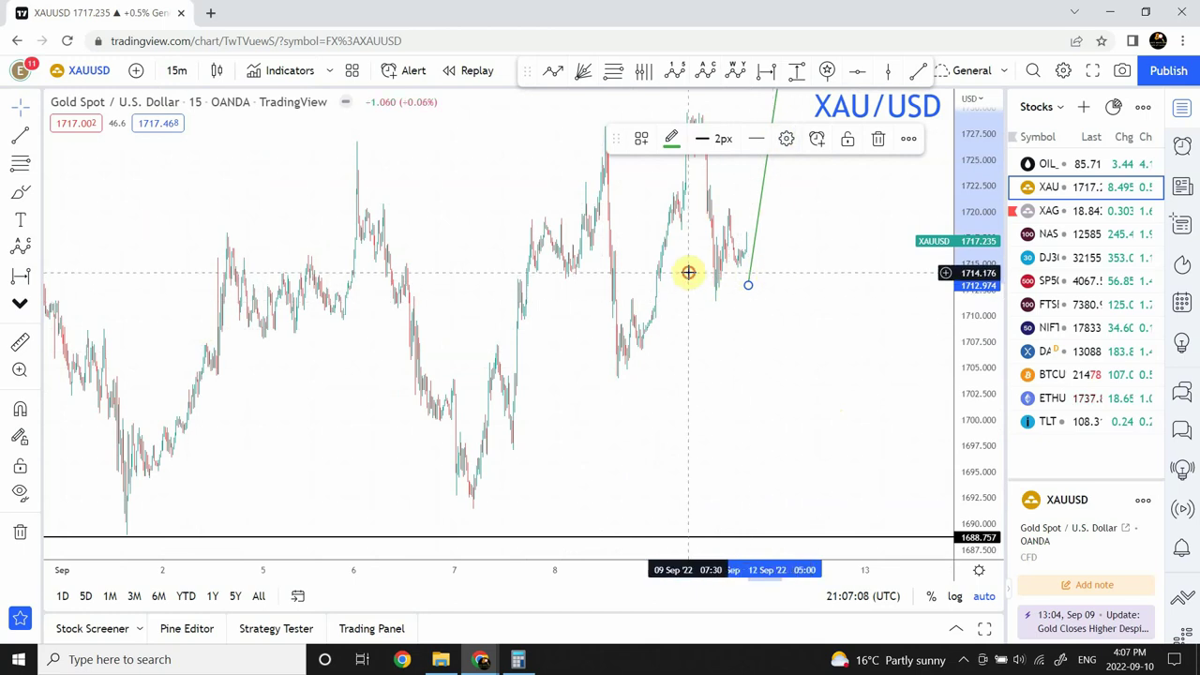
{"action": "left_click_drag", "start_coordinate": [687, 271], "coordinate": [576, 272]}
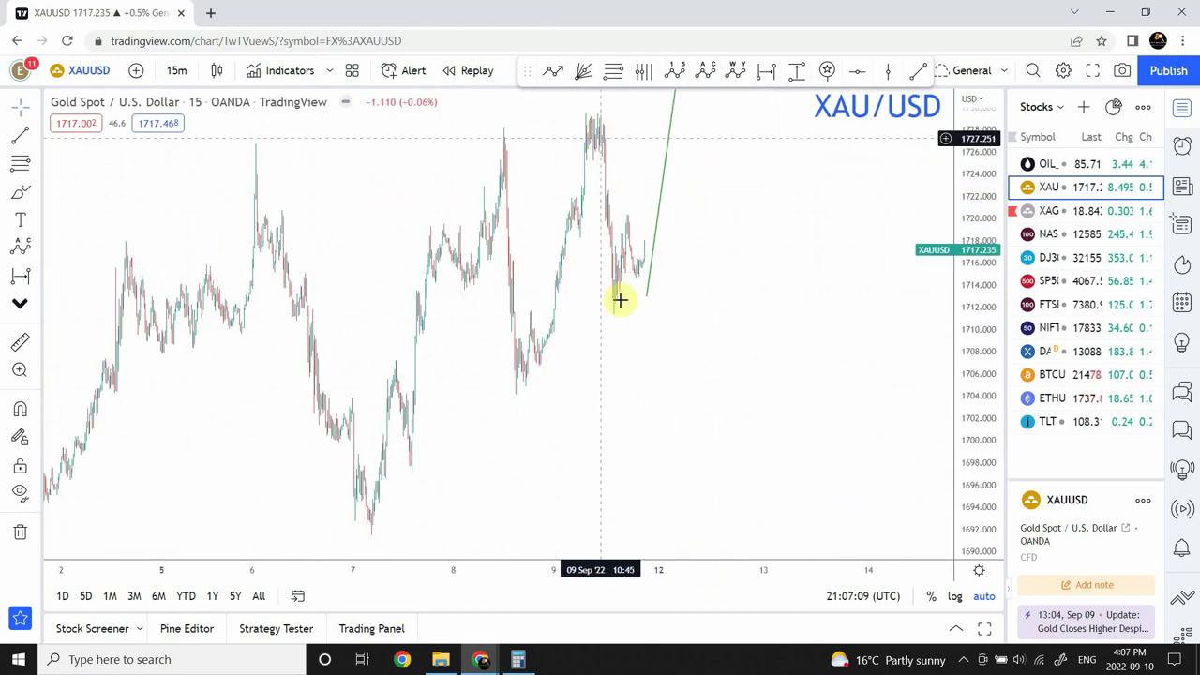
{"action": "left_click_drag", "start_coordinate": [646, 296], "coordinate": [658, 360]}
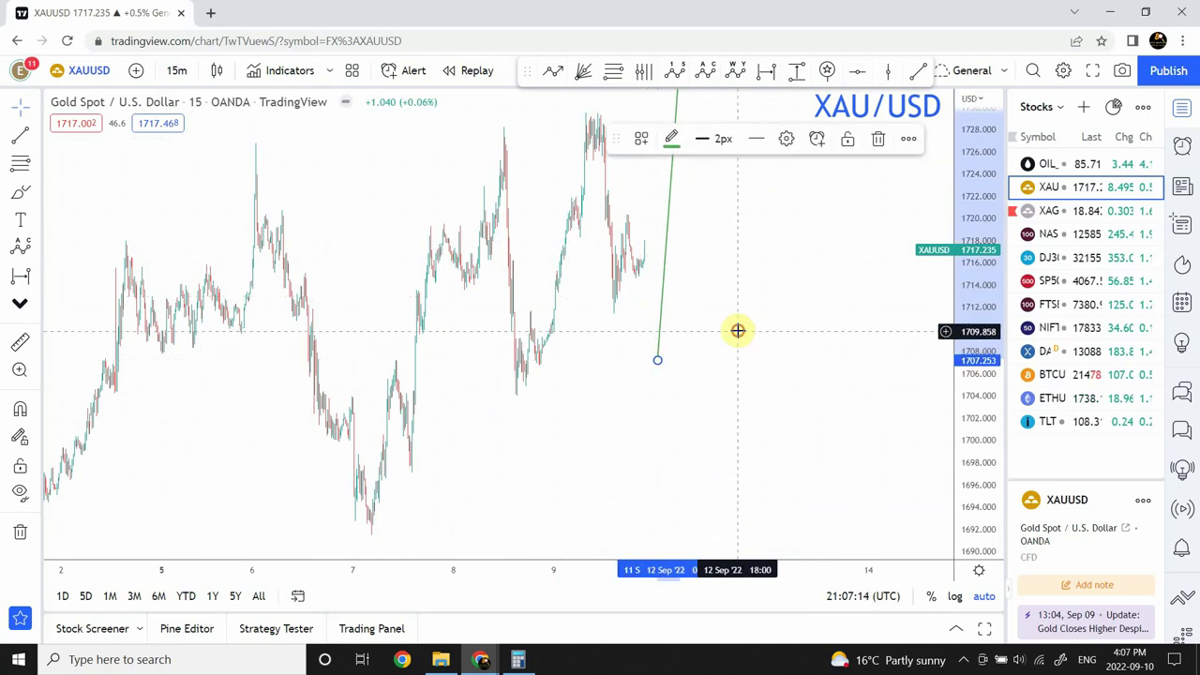
{"action": "left_click", "coordinate": [737, 329]}
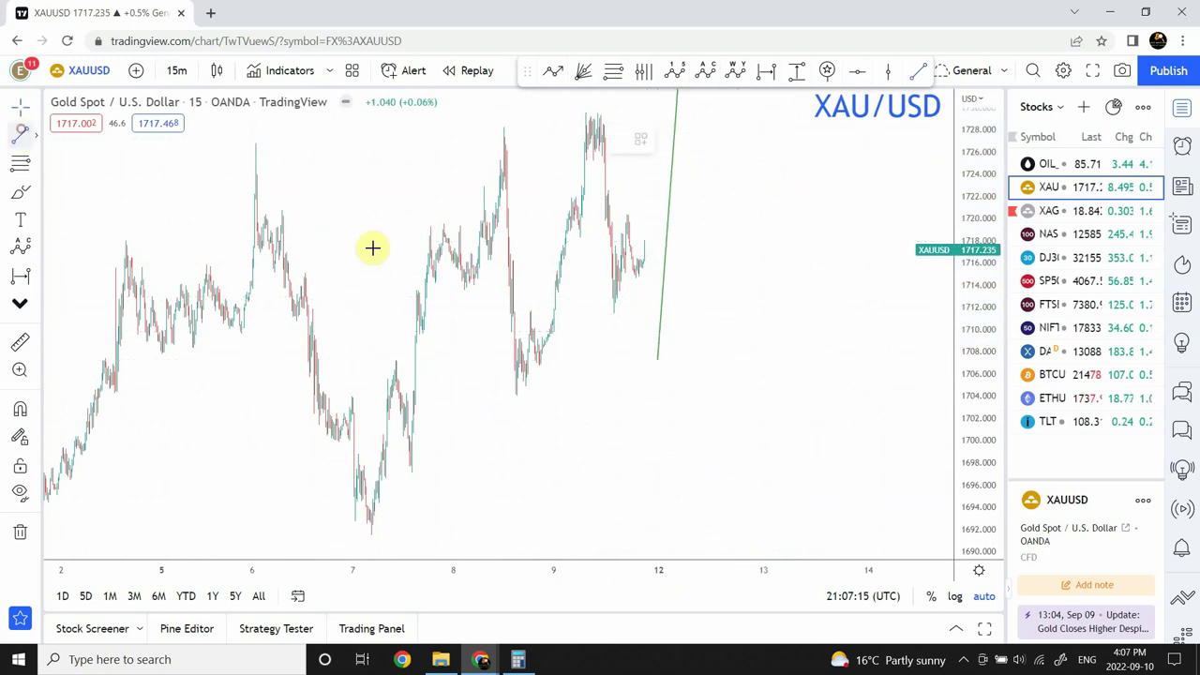
Step: Draw a falling green trend line from the latest gold price at about 1,717.2 down to the rising line's start at about 1,707
{"action": "left_click", "coordinate": [645, 249]}
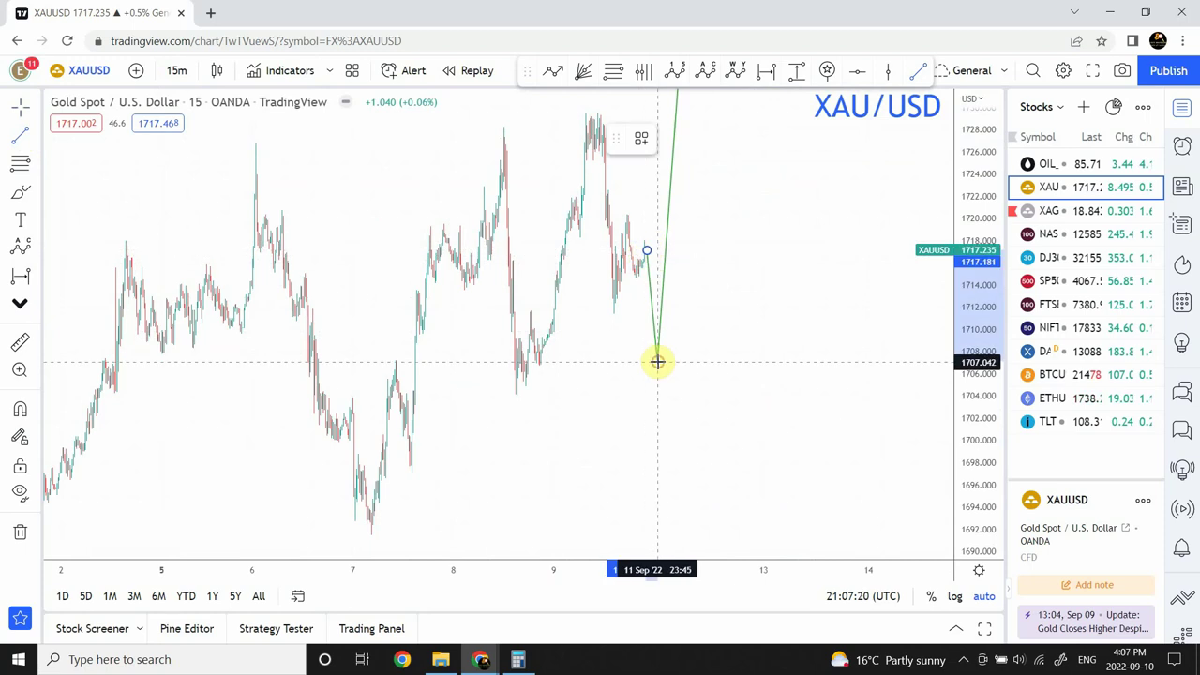
{"action": "left_click", "coordinate": [657, 362]}
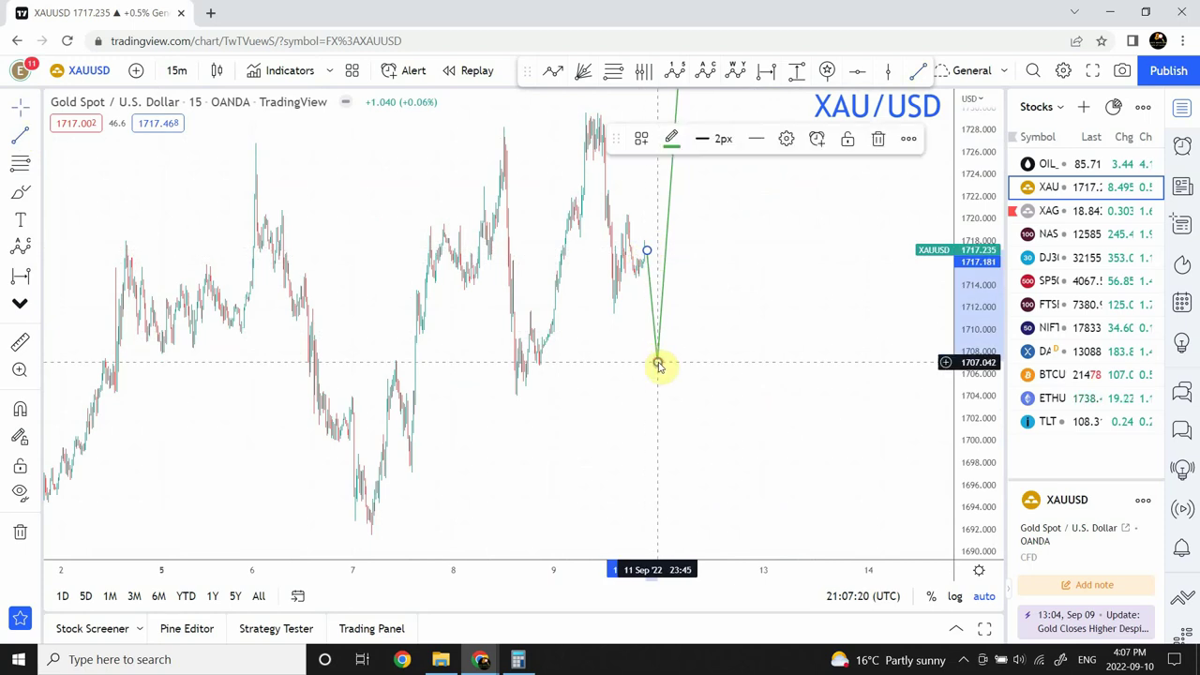
{"action": "left_click", "coordinate": [609, 387]}
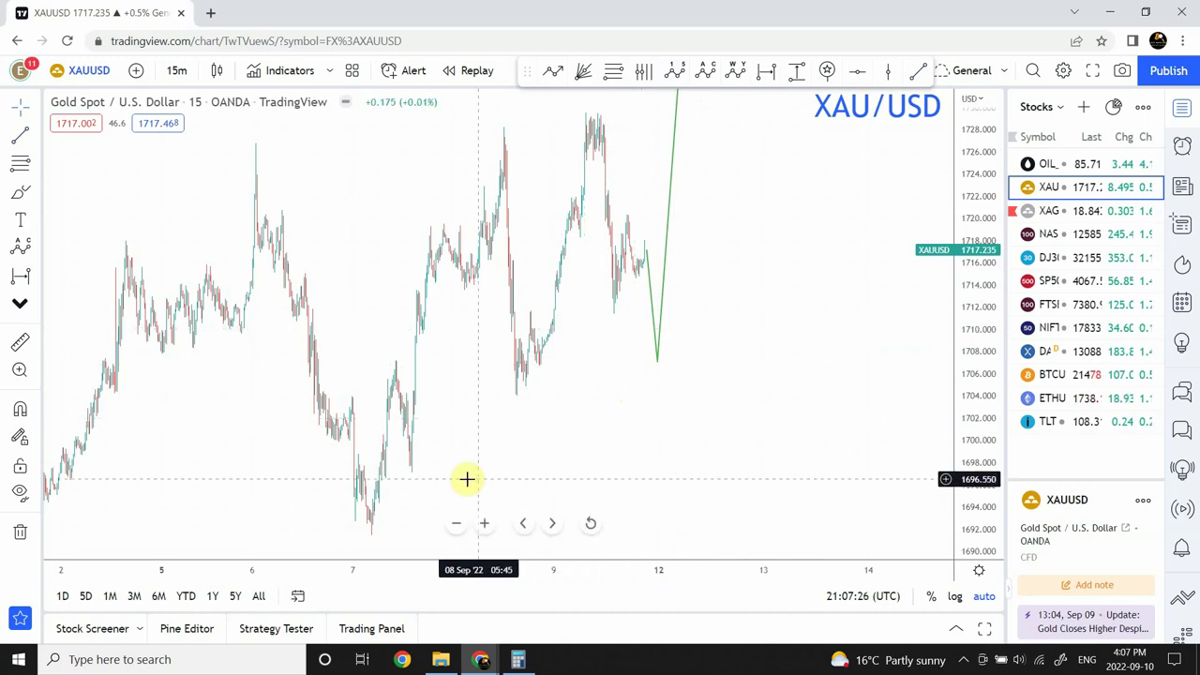
Step: Raise the upper end of the rising green line on the gold chart slightly, to just below 1,736
{"action": "left_click", "coordinate": [455, 523]}
{"action": "left_click", "coordinate": [455, 523]}
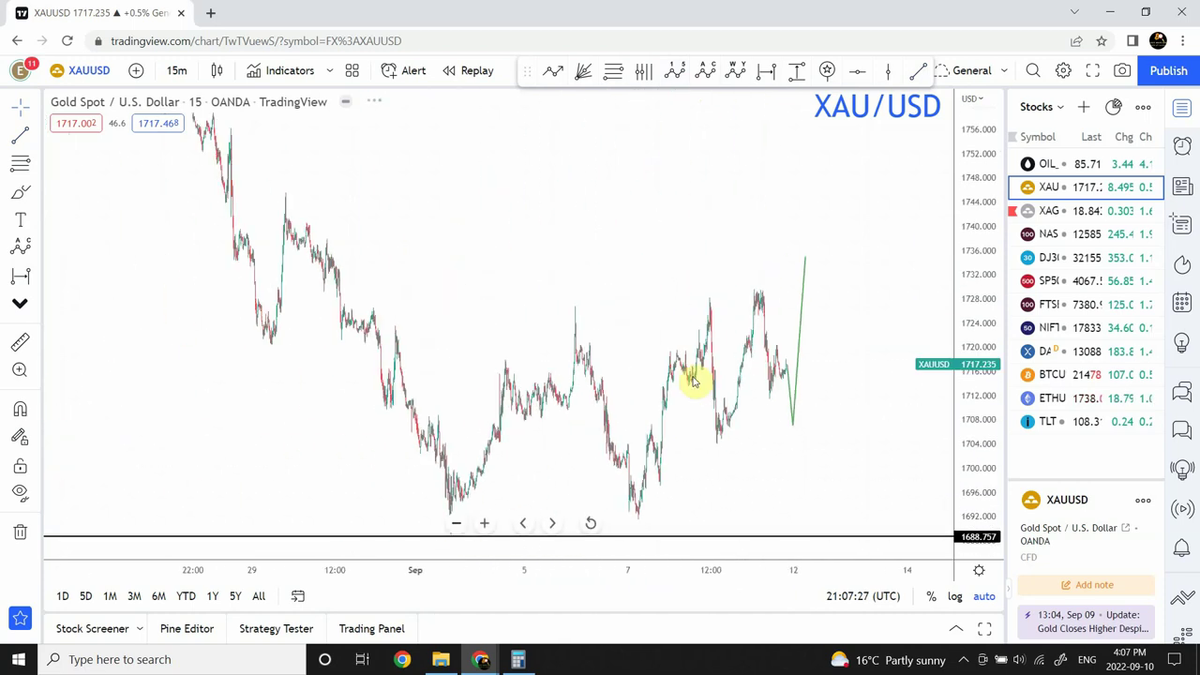
{"action": "left_click_drag", "start_coordinate": [666, 243], "coordinate": [456, 241]}
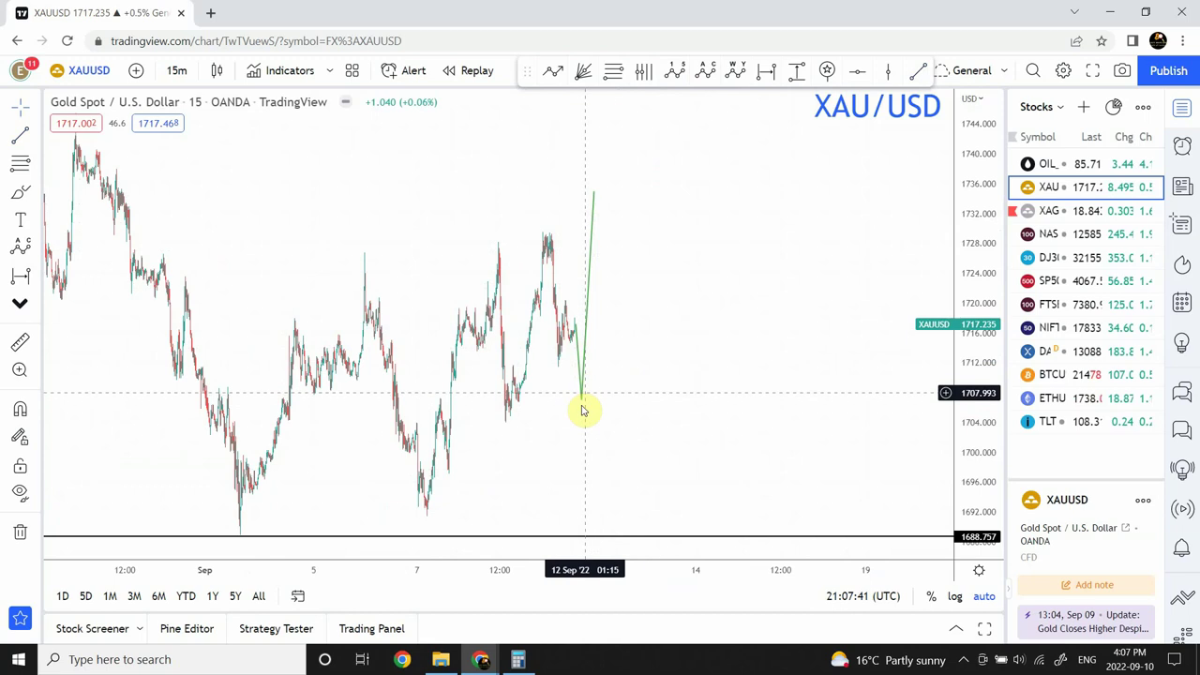
{"action": "left_click", "coordinate": [593, 193]}
{"action": "left_click", "coordinate": [616, 234]}
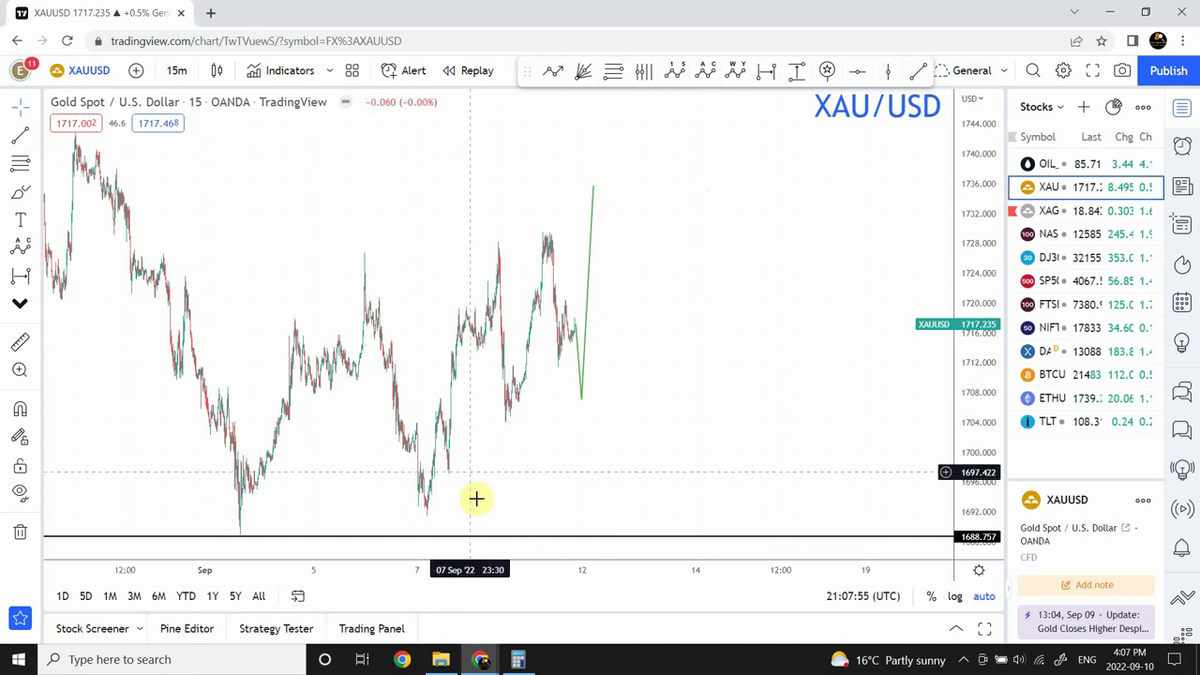
{"action": "left_click", "coordinate": [460, 528]}
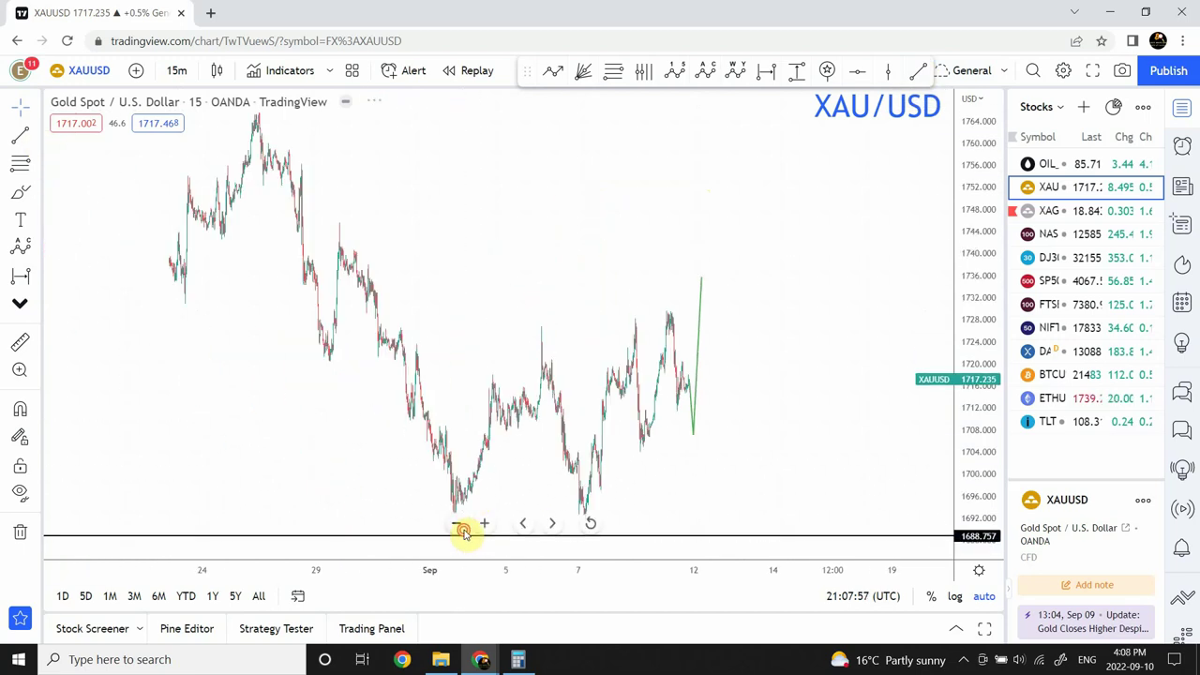
{"action": "left_click_drag", "start_coordinate": [460, 246], "coordinate": [381, 239]}
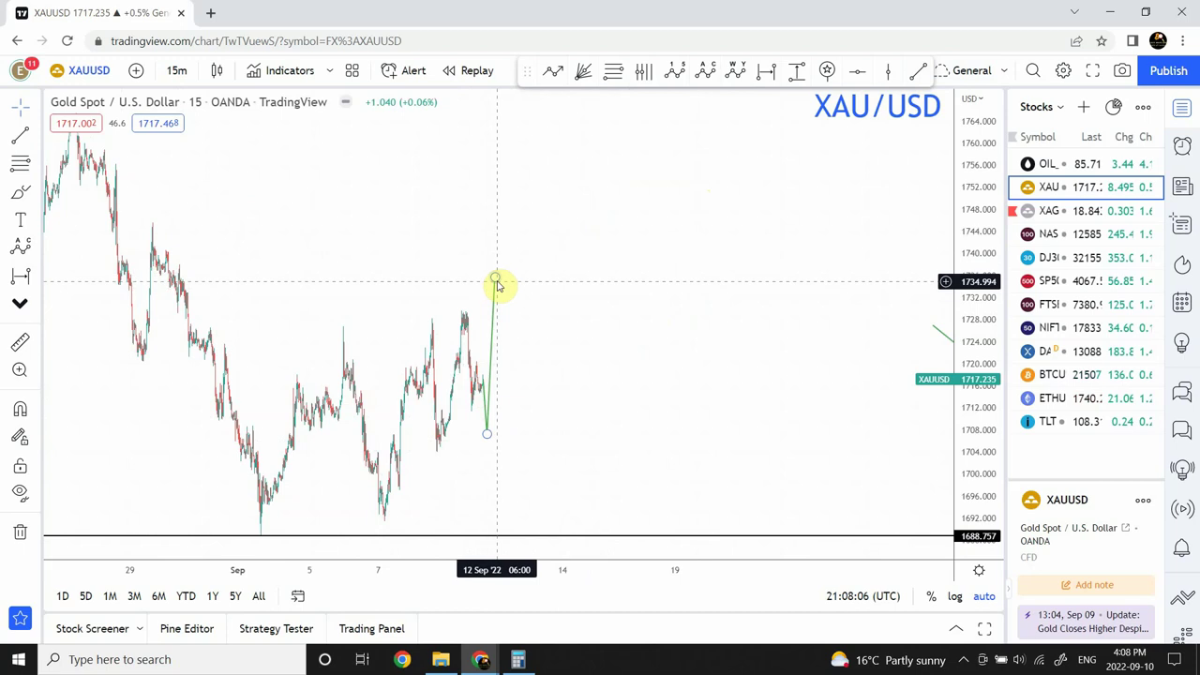
Step: Switch to the silver chart and draw a steep green trend line between about 18.595 and about 19.349 on 12 September
{"action": "left_click", "coordinate": [1102, 214]}
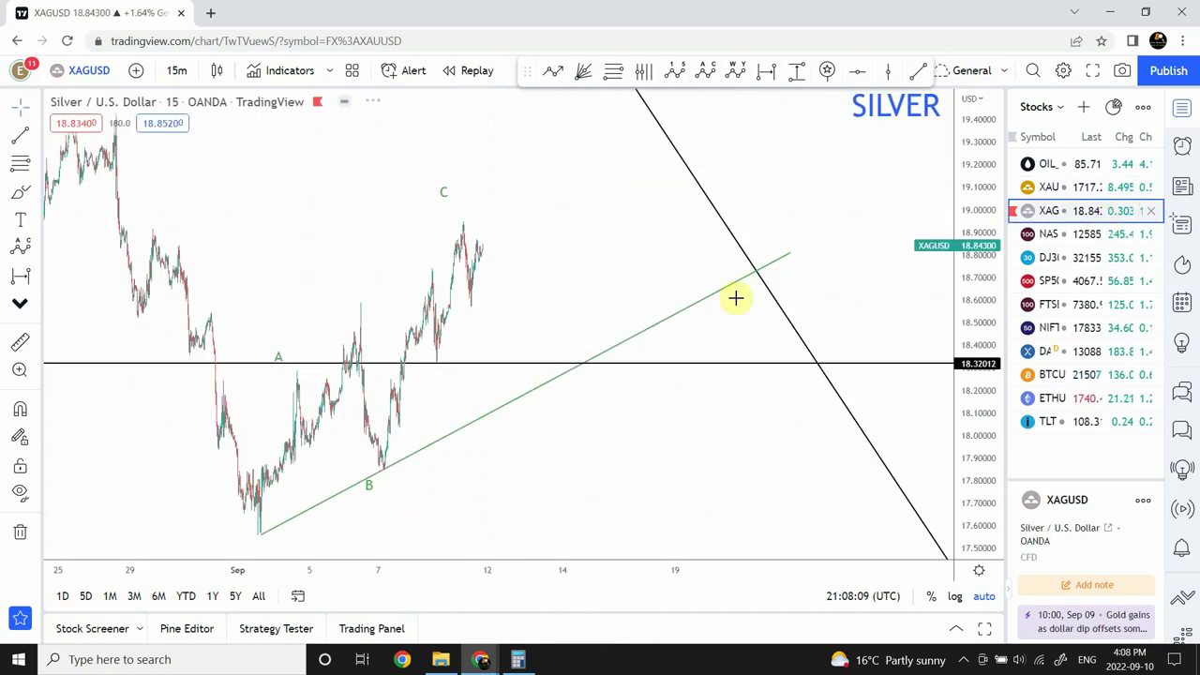
{"action": "left_click_drag", "start_coordinate": [378, 223], "coordinate": [574, 237]}
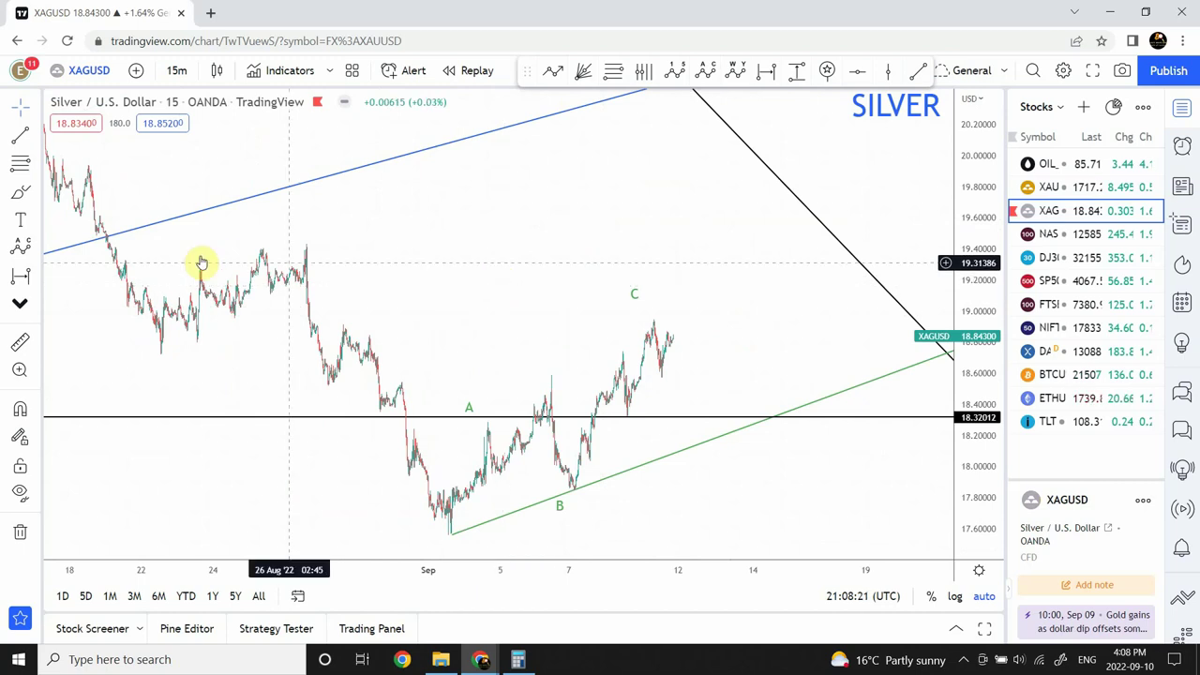
{"action": "left_click", "coordinate": [21, 138]}
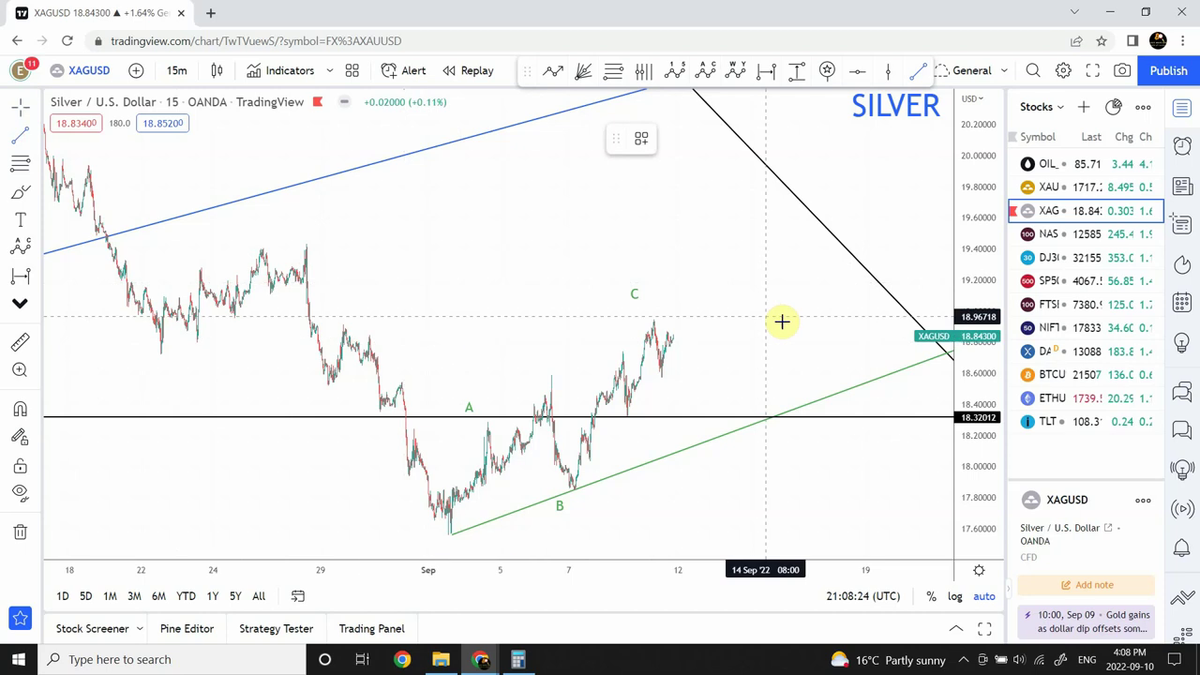
{"action": "left_click", "coordinate": [698, 256]}
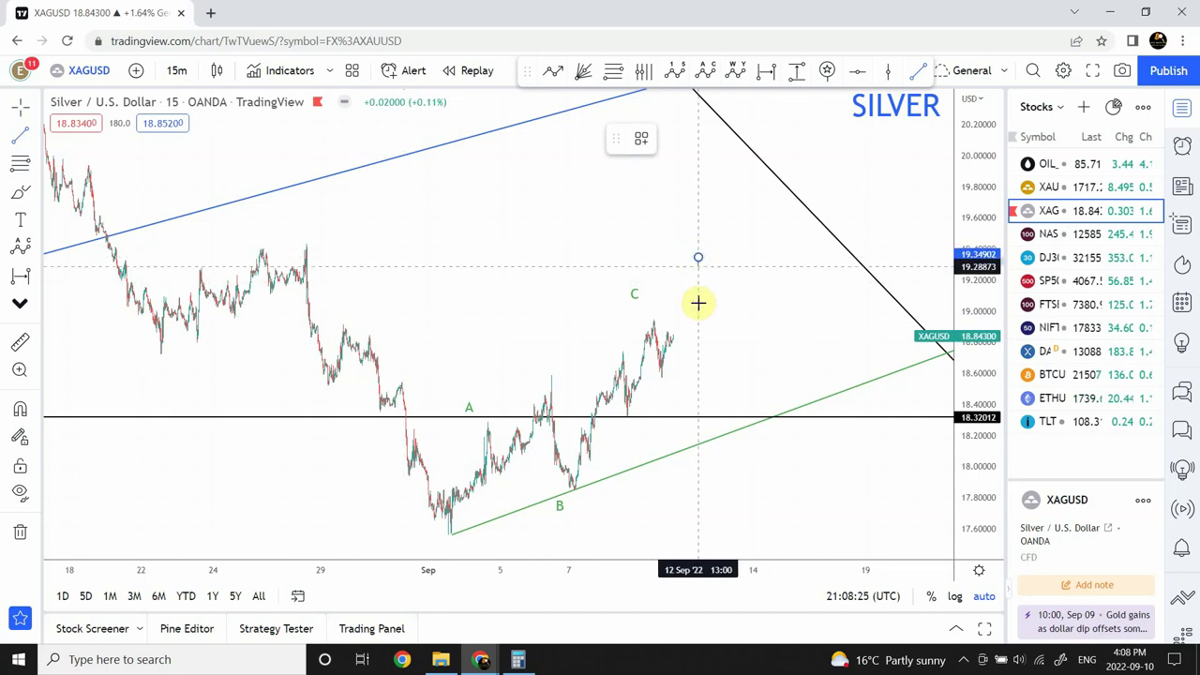
{"action": "left_click", "coordinate": [681, 373]}
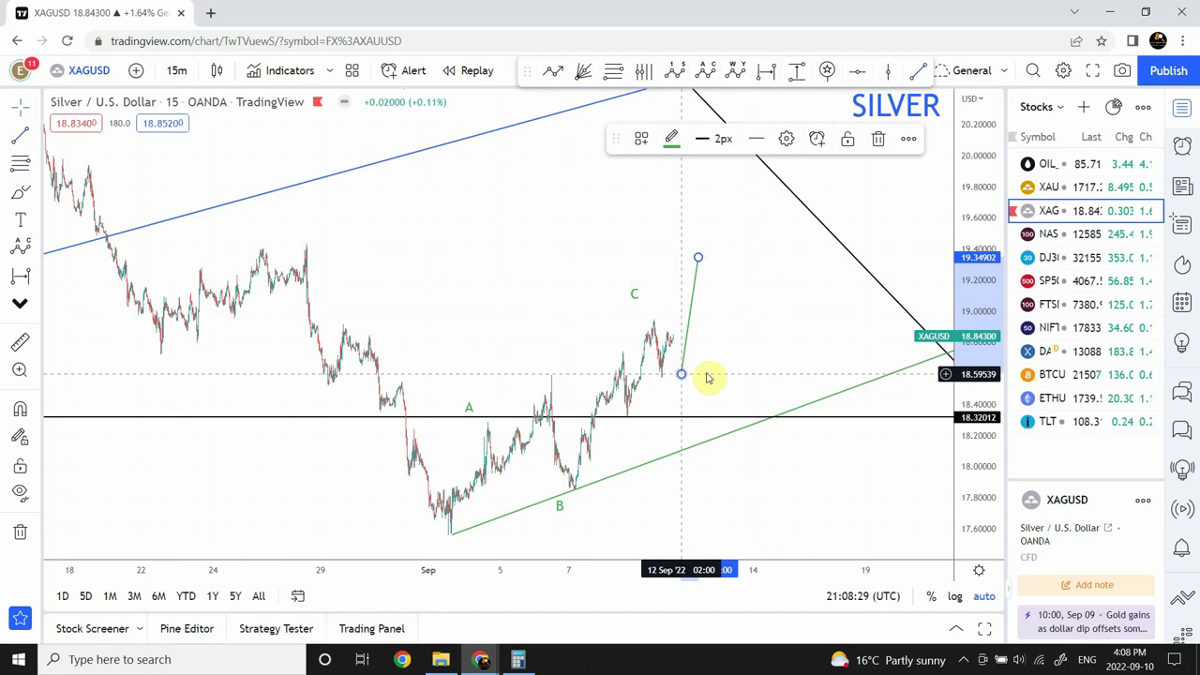
{"action": "left_click", "coordinate": [723, 368]}
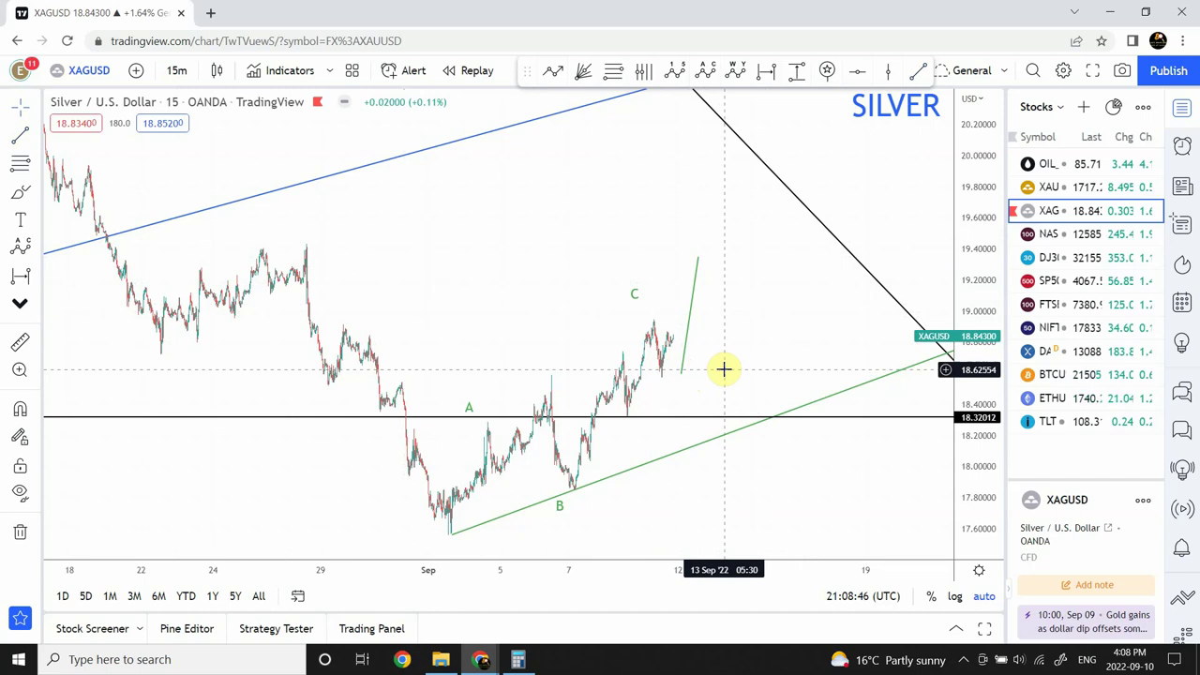
Step: Raise the steep green line's upper end to about 19.39 and move the wave C label up beside it at about 19.366
{"action": "left_click", "coordinate": [698, 259]}
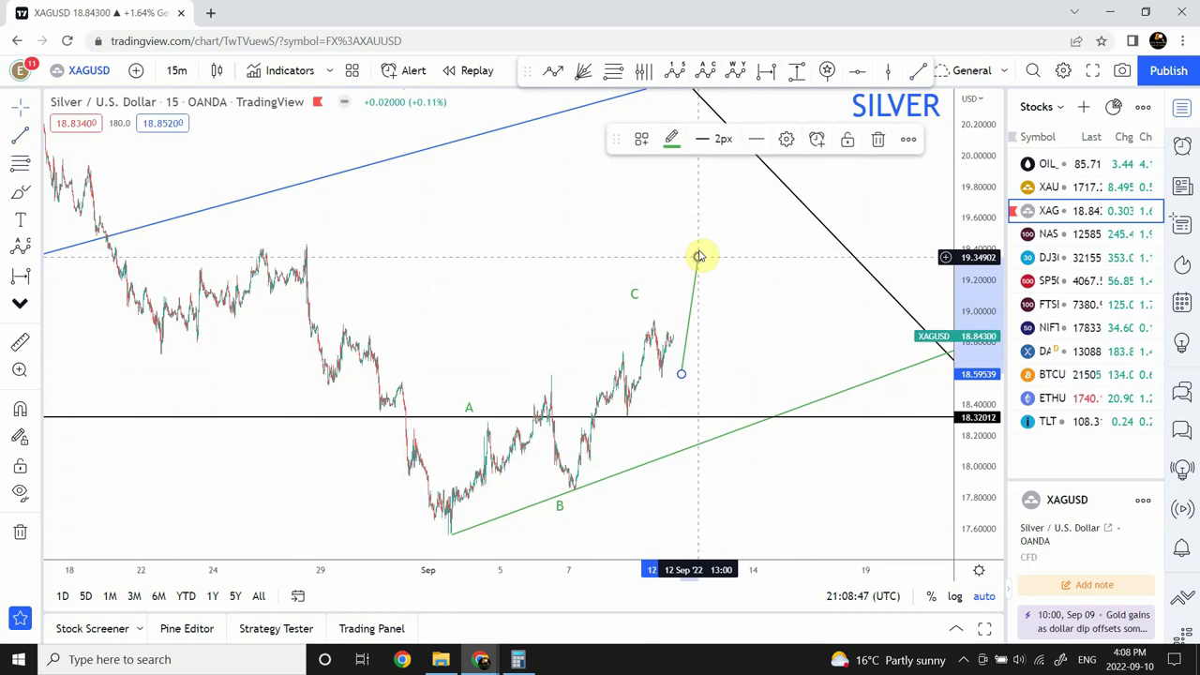
{"action": "left_click_drag", "start_coordinate": [699, 259], "coordinate": [699, 251]}
{"action": "left_click", "coordinate": [734, 273]}
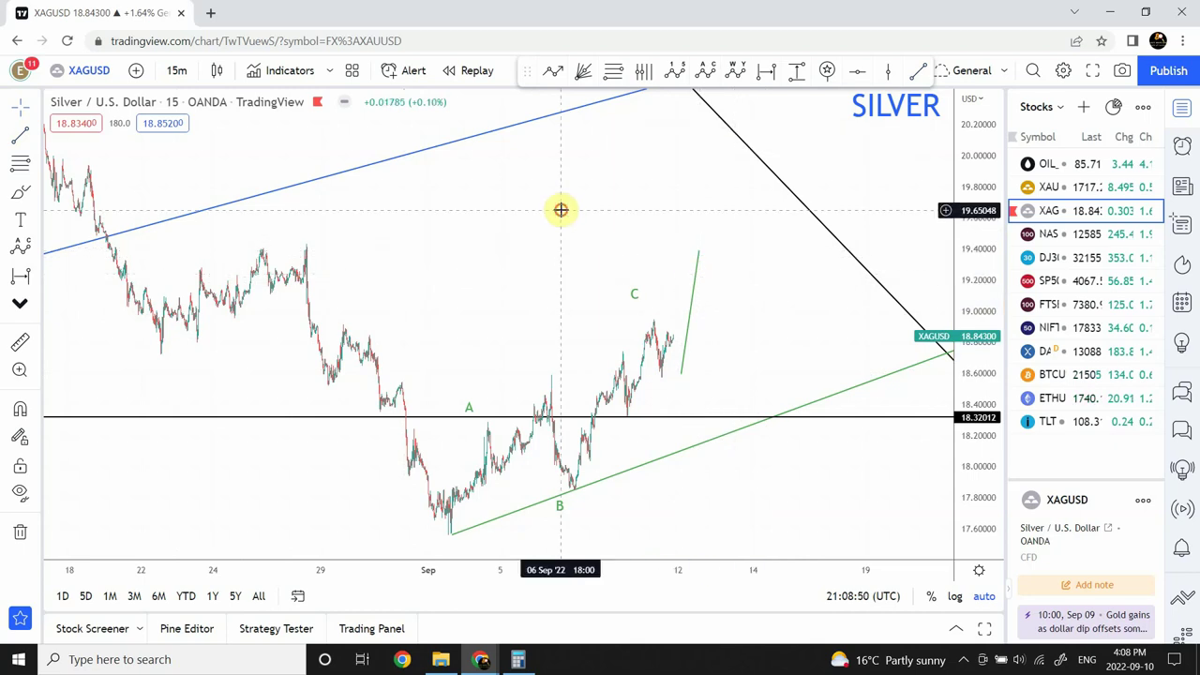
{"action": "left_click_drag", "start_coordinate": [560, 207], "coordinate": [348, 203]}
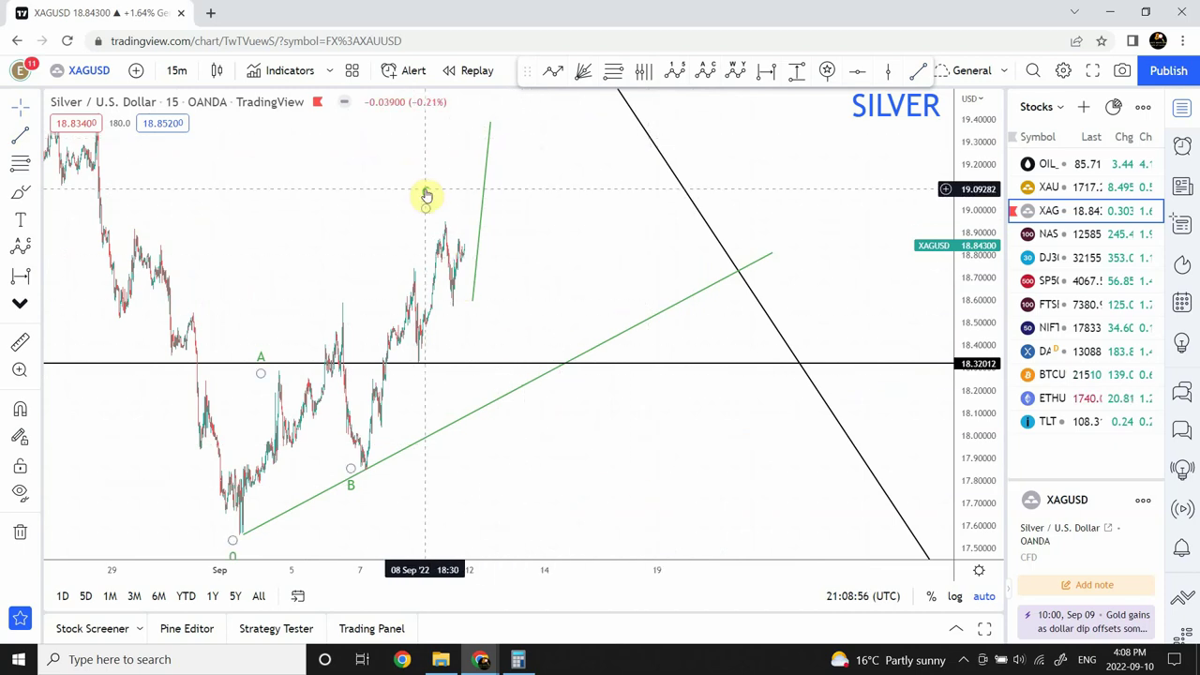
{"action": "left_click_drag", "start_coordinate": [426, 199], "coordinate": [466, 118]}
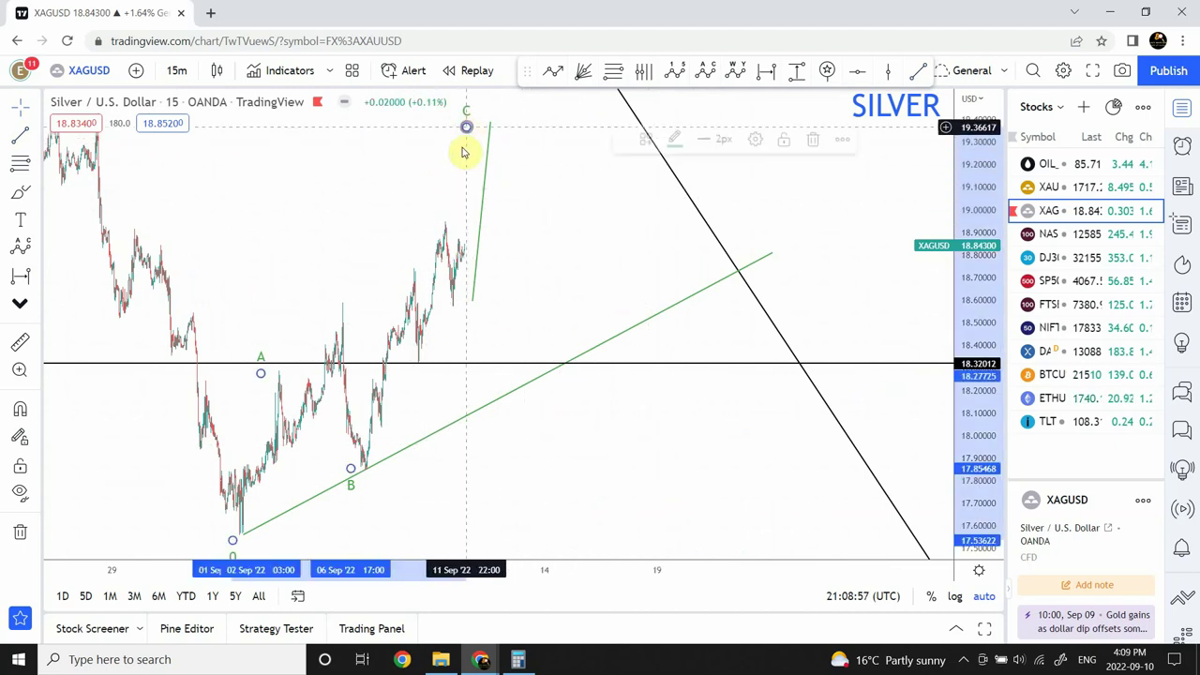
{"action": "left_click", "coordinate": [441, 188]}
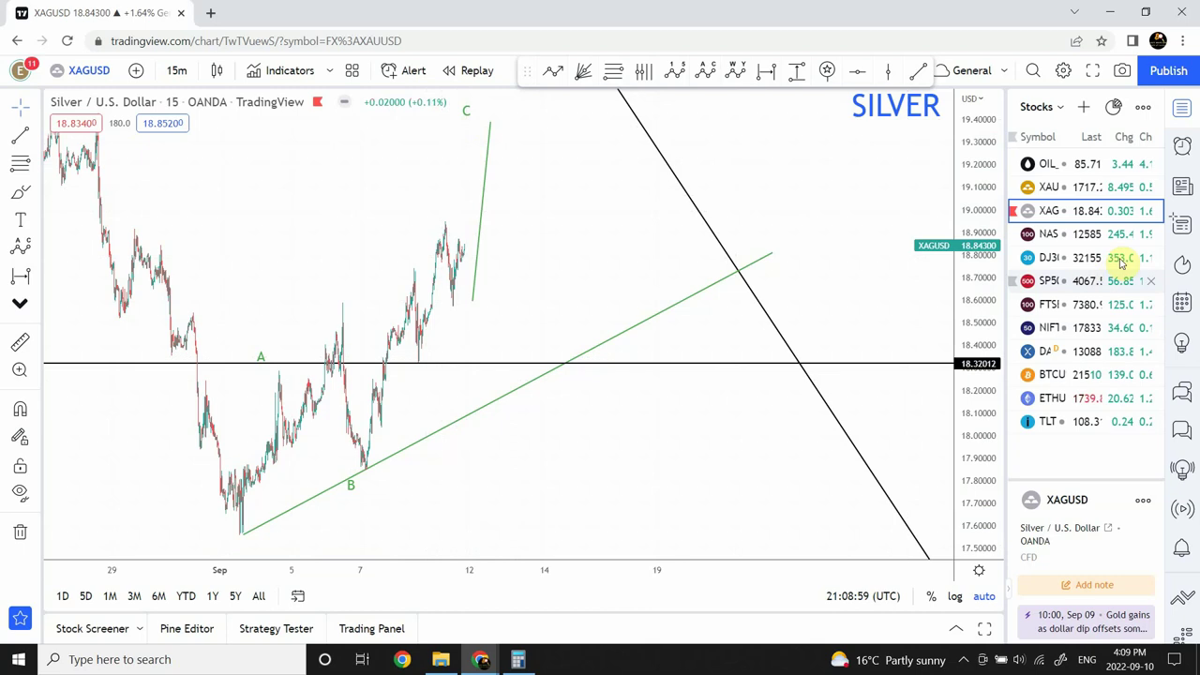
Step: Switch to the Nasdaq 100 chart and draw a short falling green trend line from about 12,570 to about 12,430
{"action": "left_click", "coordinate": [1091, 235]}
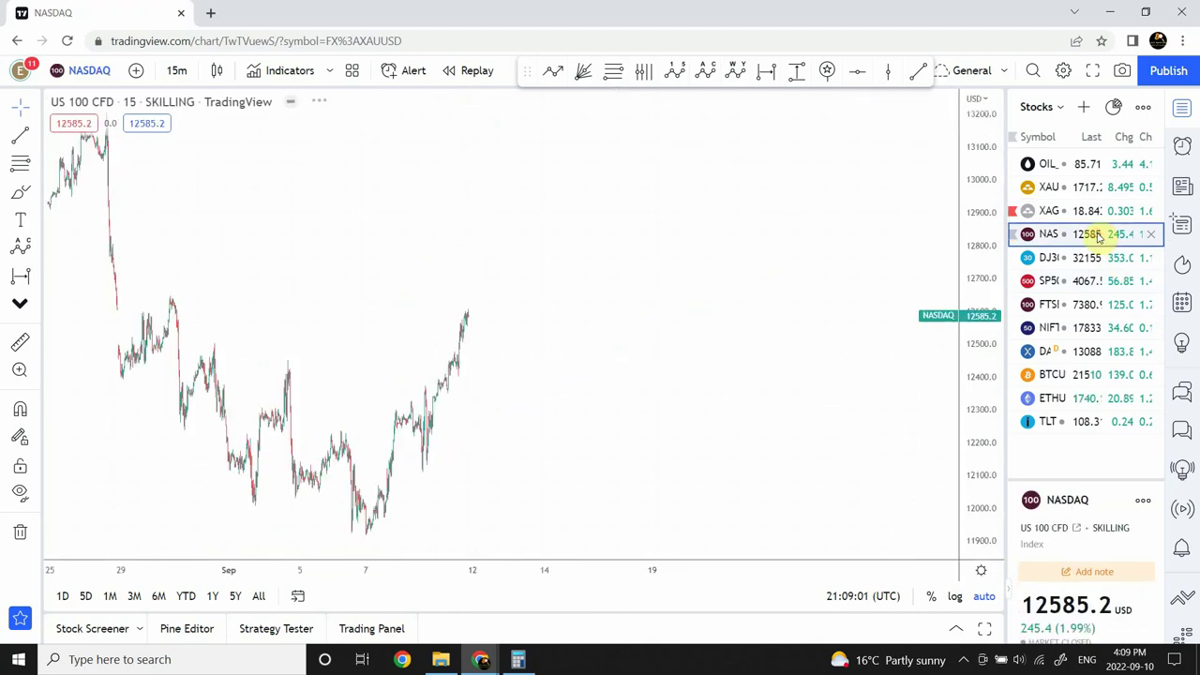
{"action": "left_click_drag", "start_coordinate": [332, 294], "coordinate": [444, 269]}
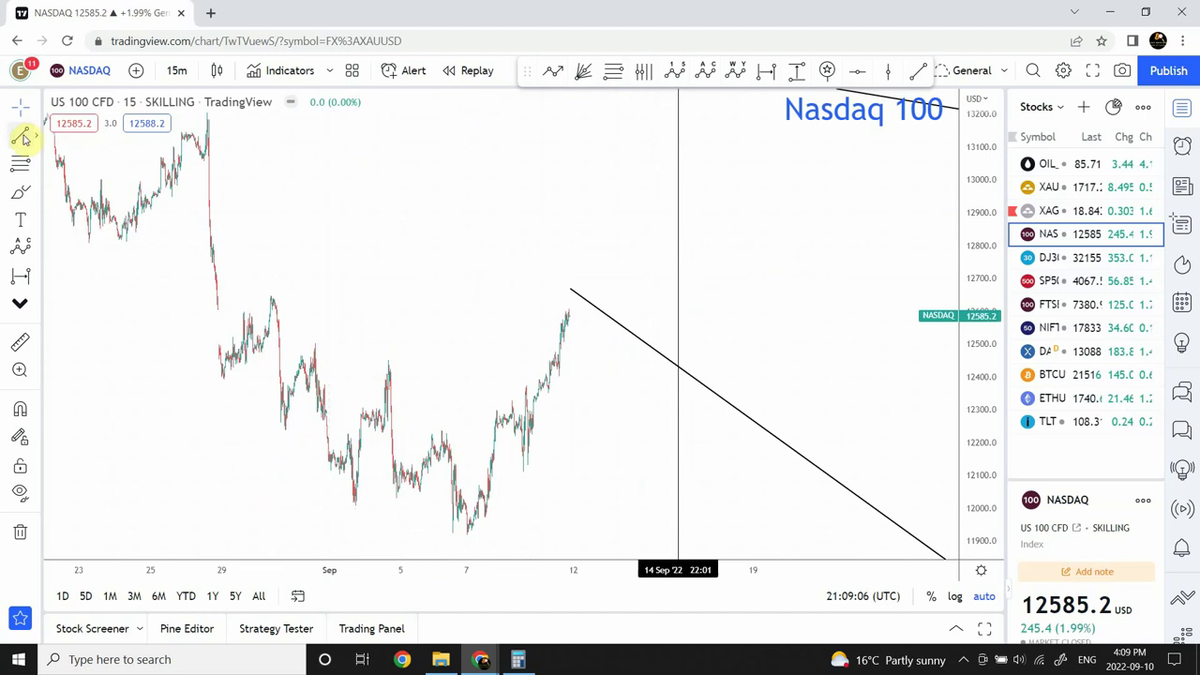
{"action": "left_click", "coordinate": [20, 137]}
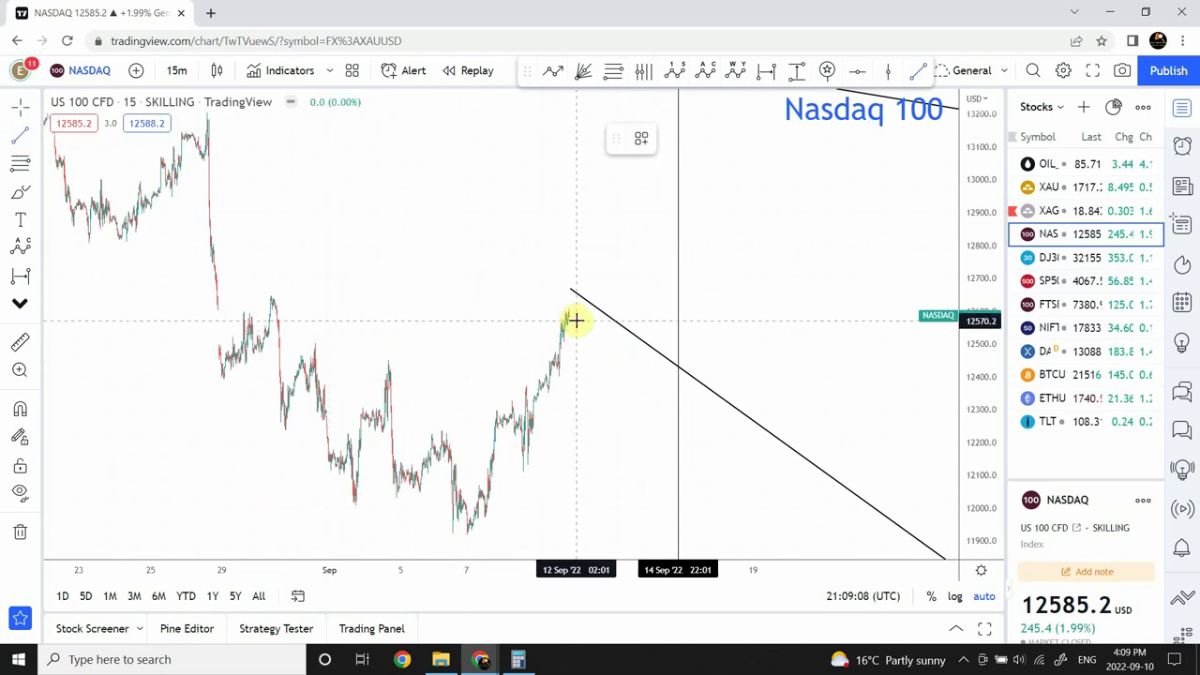
{"action": "left_click_drag", "start_coordinate": [575, 321], "coordinate": [578, 365]}
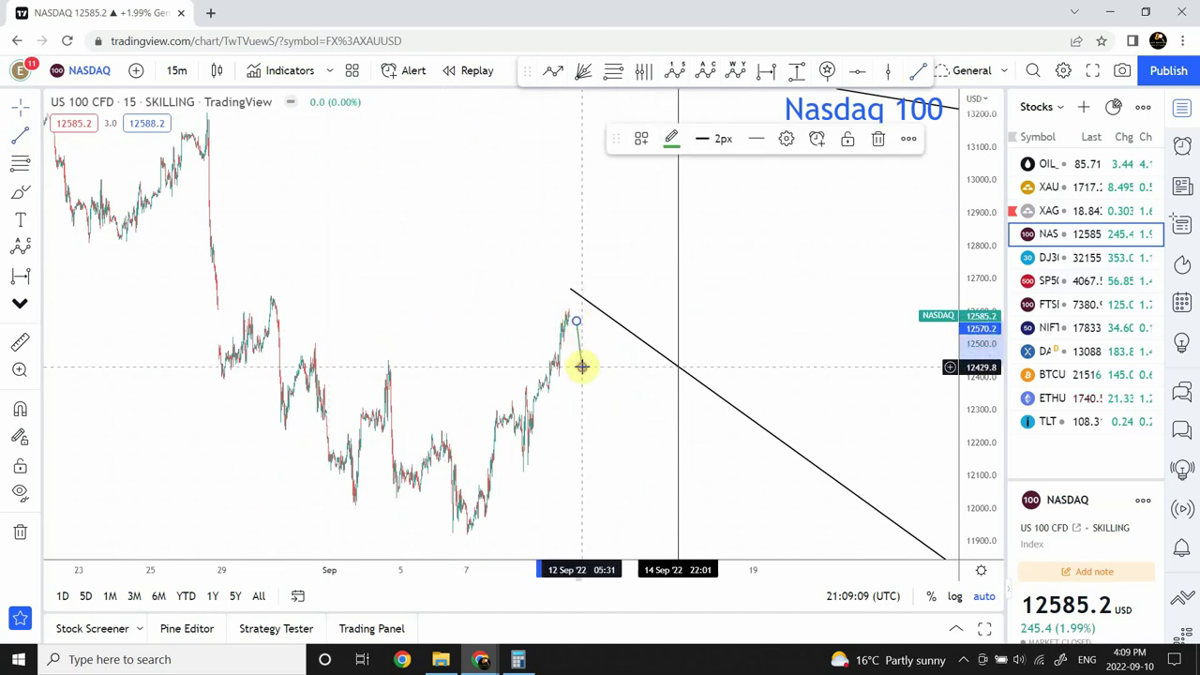
{"action": "double_click", "coordinate": [579, 365]}
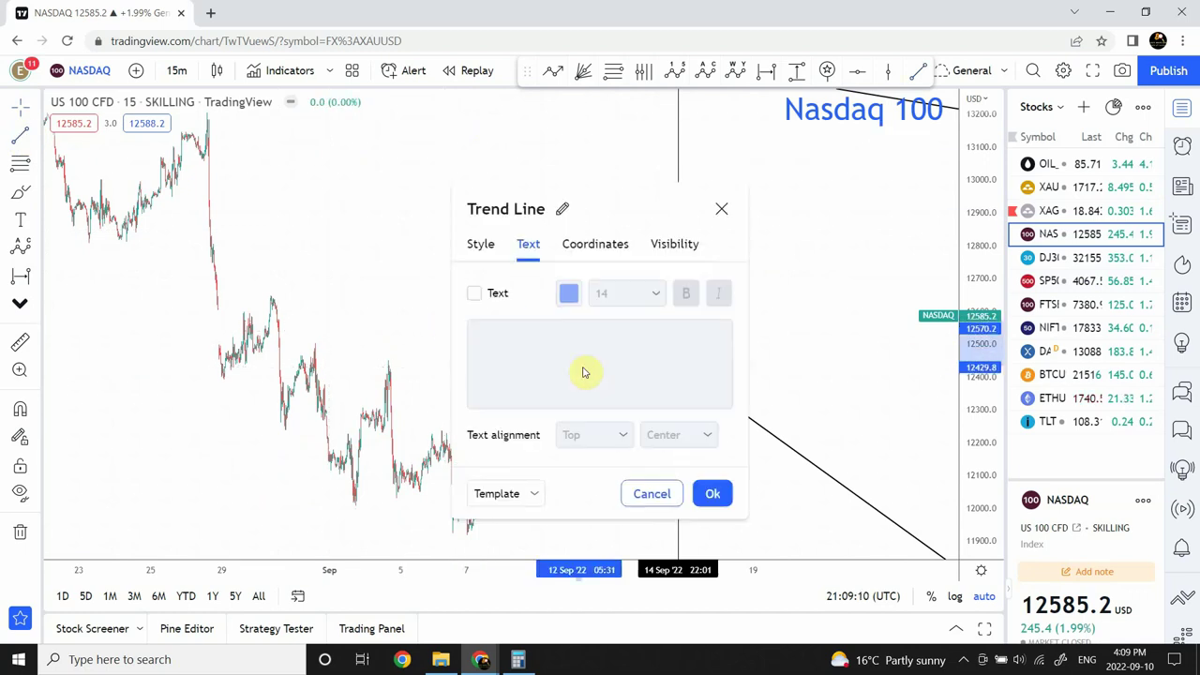
{"action": "left_click", "coordinate": [714, 495]}
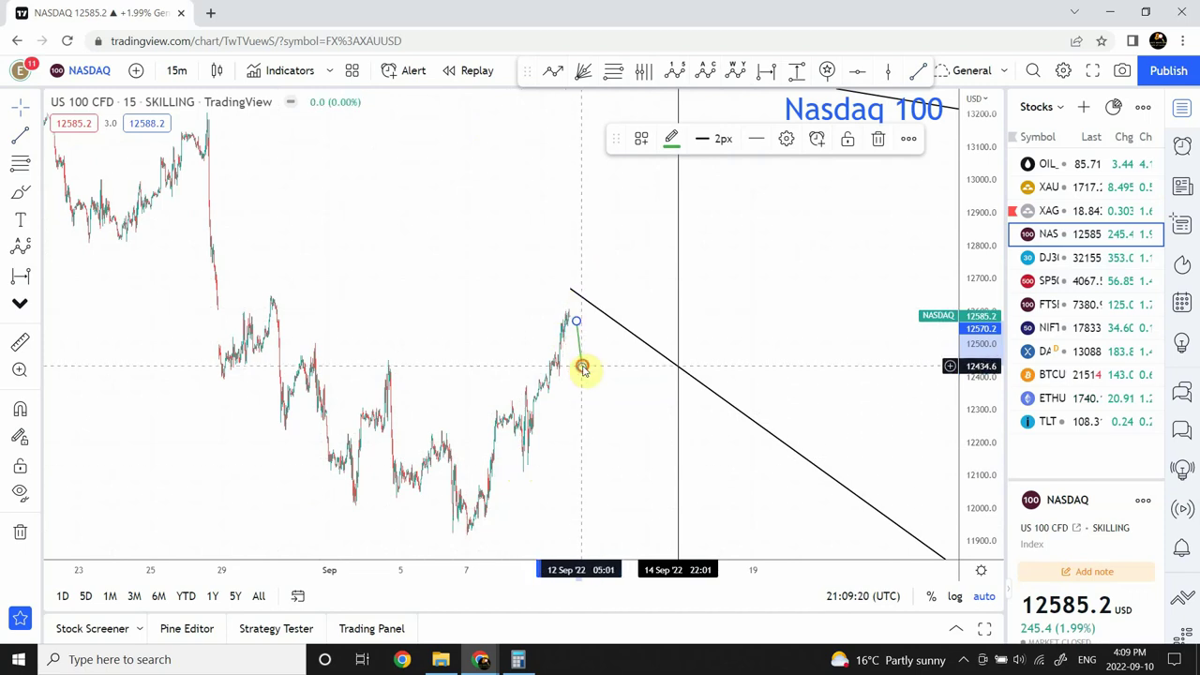
Step: Shorten the falling green line to end at about 12,470 and draw a rising green line from there up to about 12,806
{"action": "left_click_drag", "start_coordinate": [581, 366], "coordinate": [581, 353]}
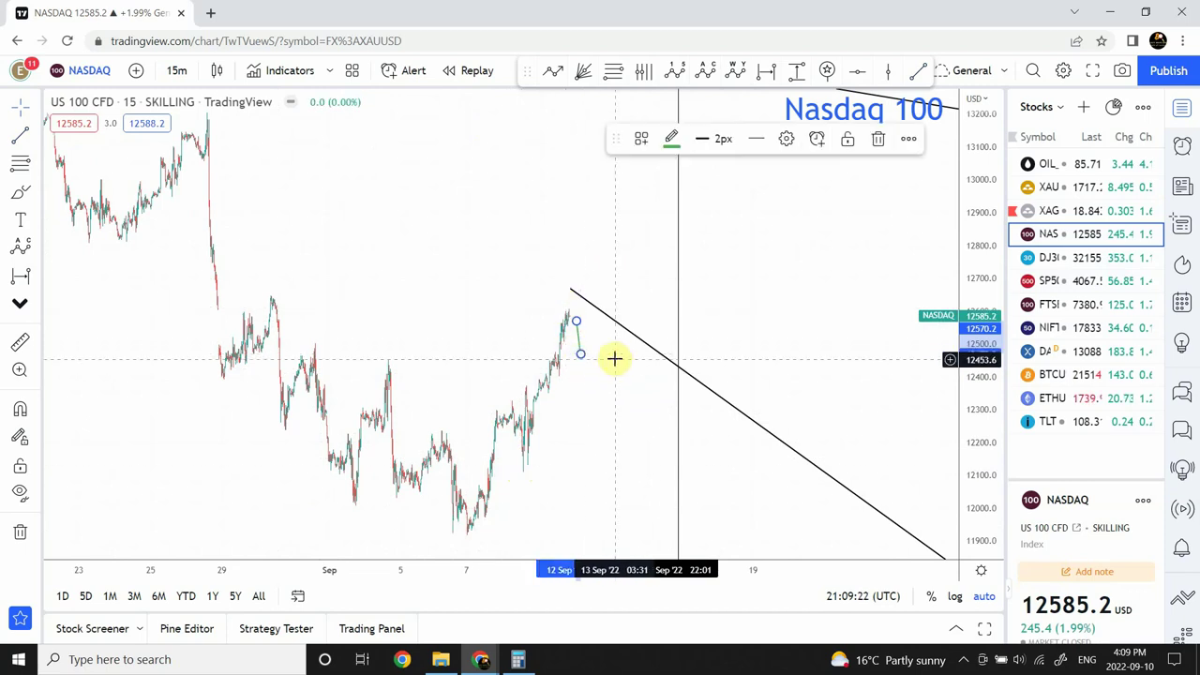
{"action": "left_click", "coordinate": [219, 201]}
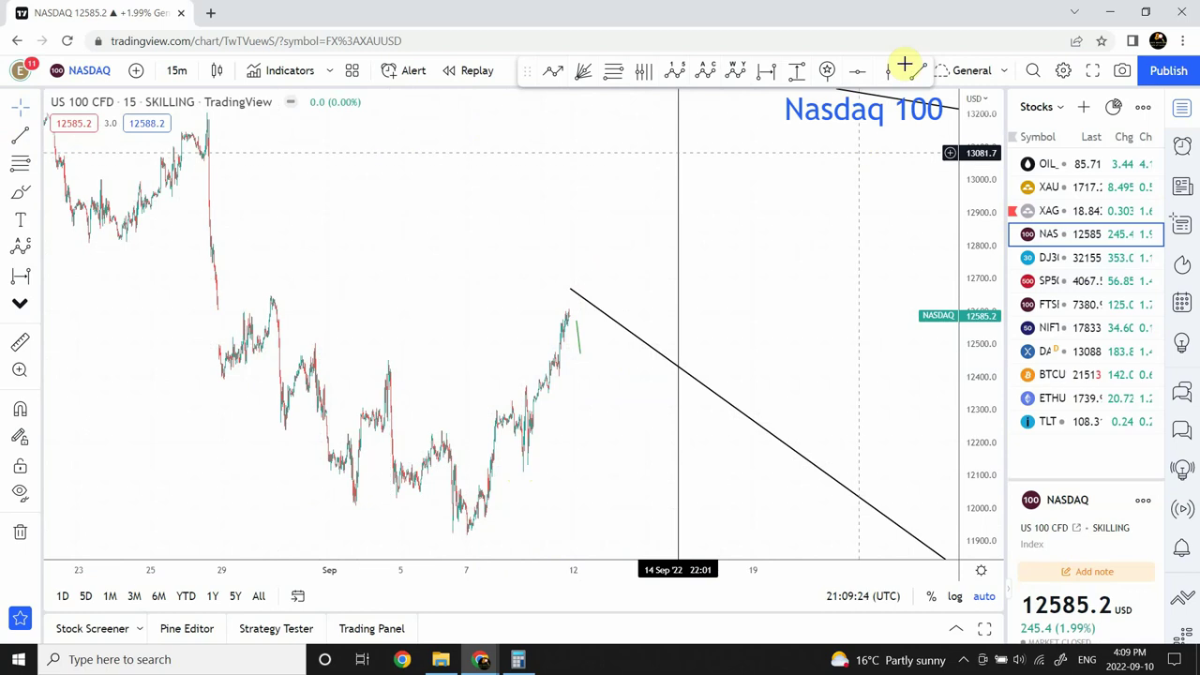
{"action": "left_click_drag", "start_coordinate": [584, 353], "coordinate": [610, 250]}
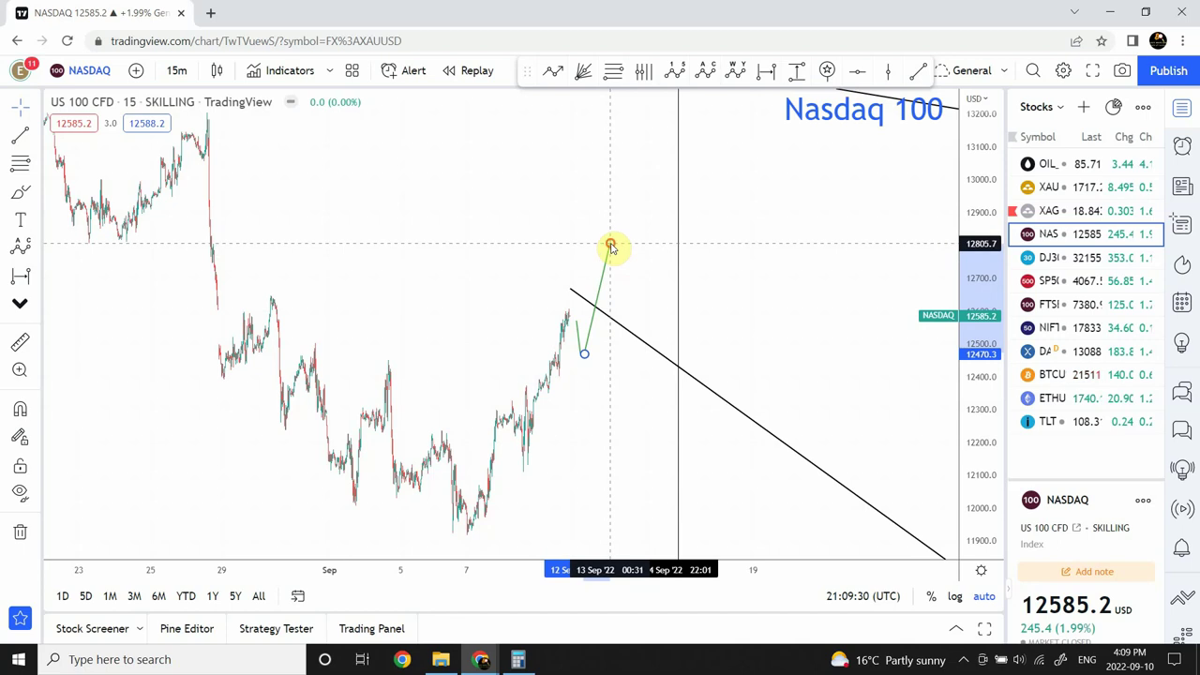
{"action": "left_click", "coordinate": [723, 316]}
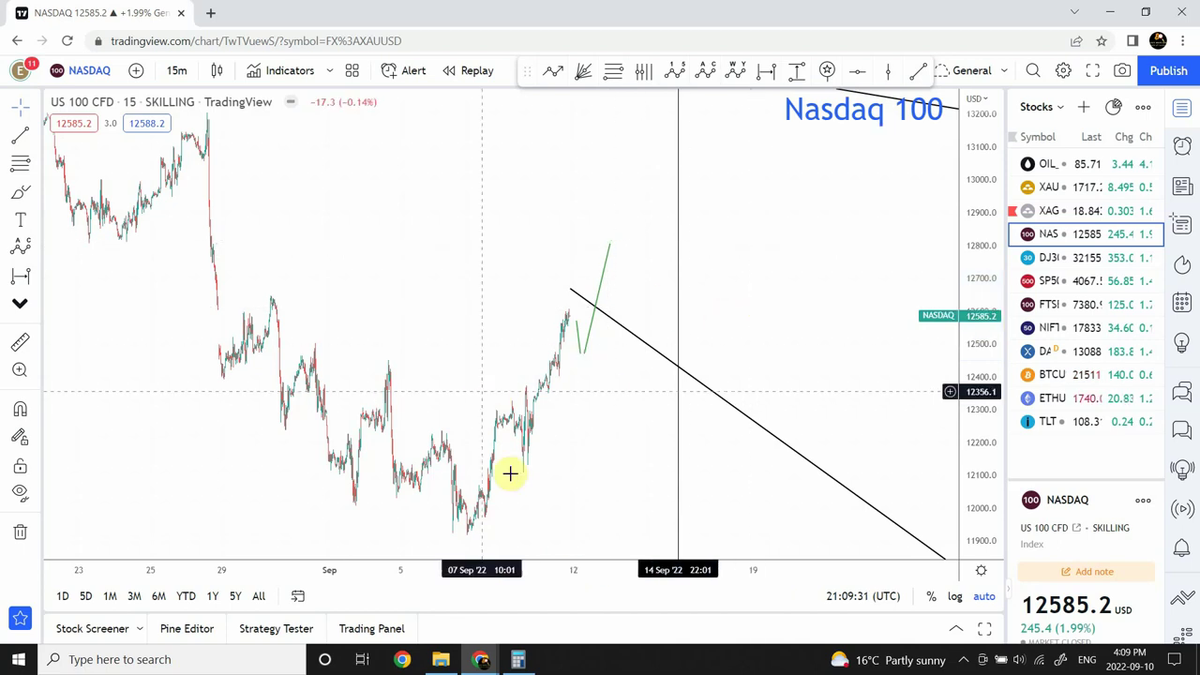
Step: Switch the Nasdaq 100 chart to the 1-hour interval and move the black falling line's start up beside the rising green line's tip
{"action": "left_click", "coordinate": [454, 528]}
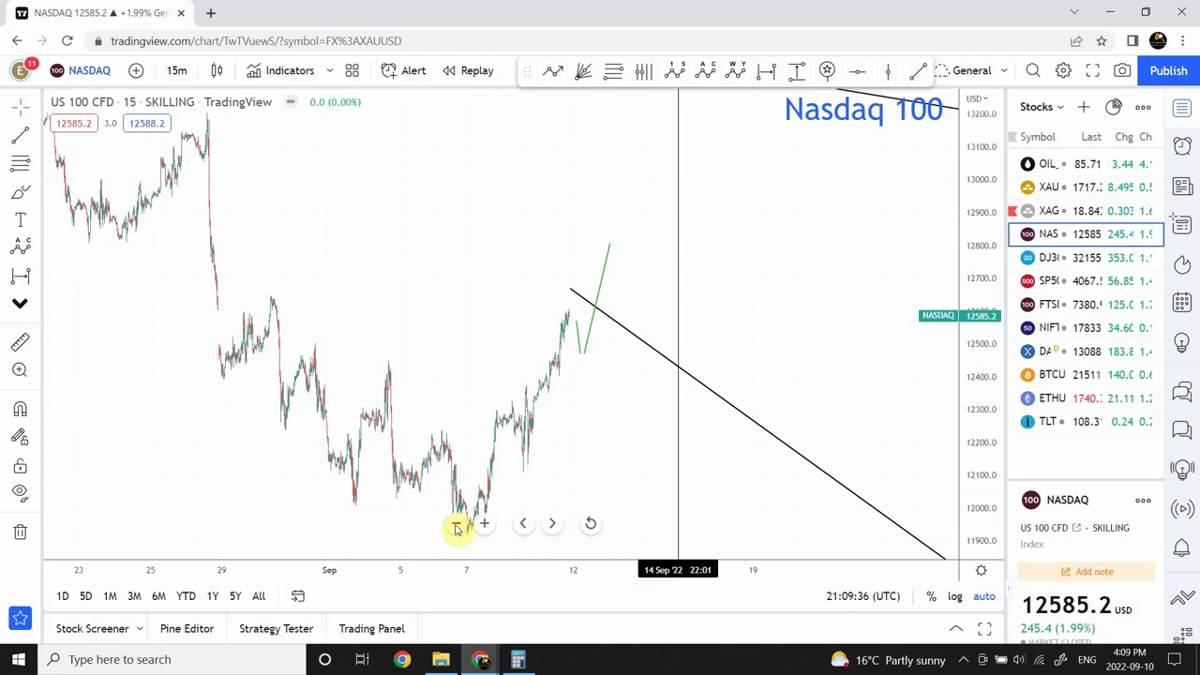
{"action": "left_click", "coordinate": [178, 72]}
{"action": "left_click", "coordinate": [187, 429]}
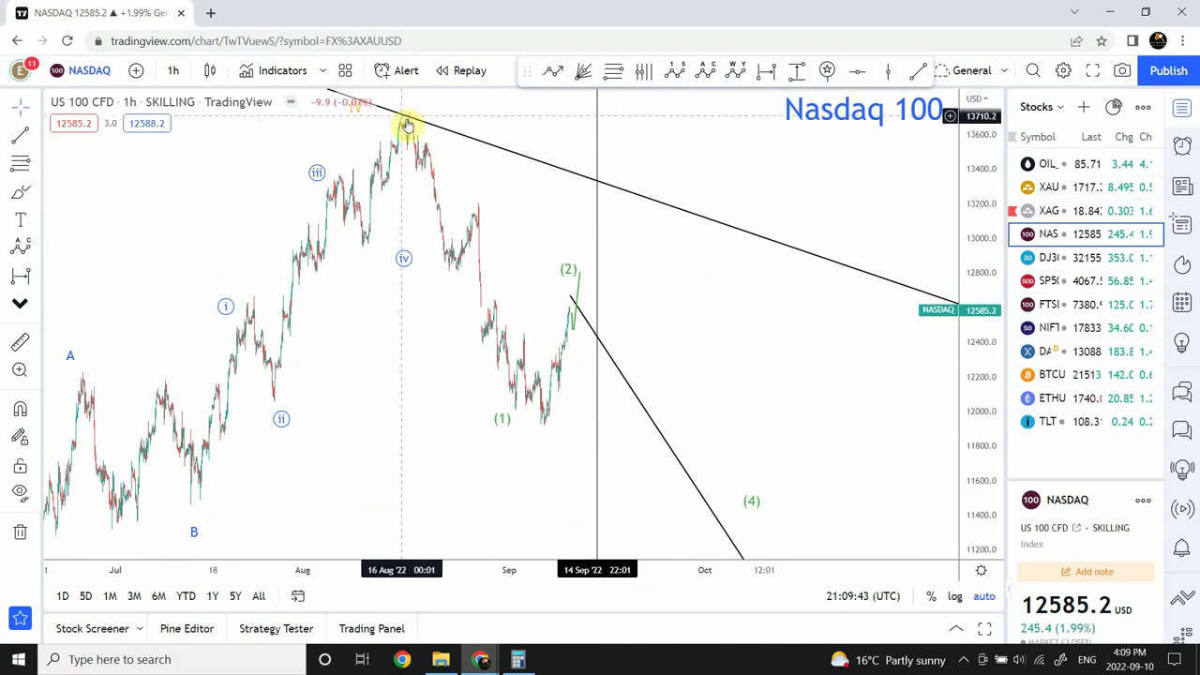
{"action": "left_click", "coordinate": [569, 326]}
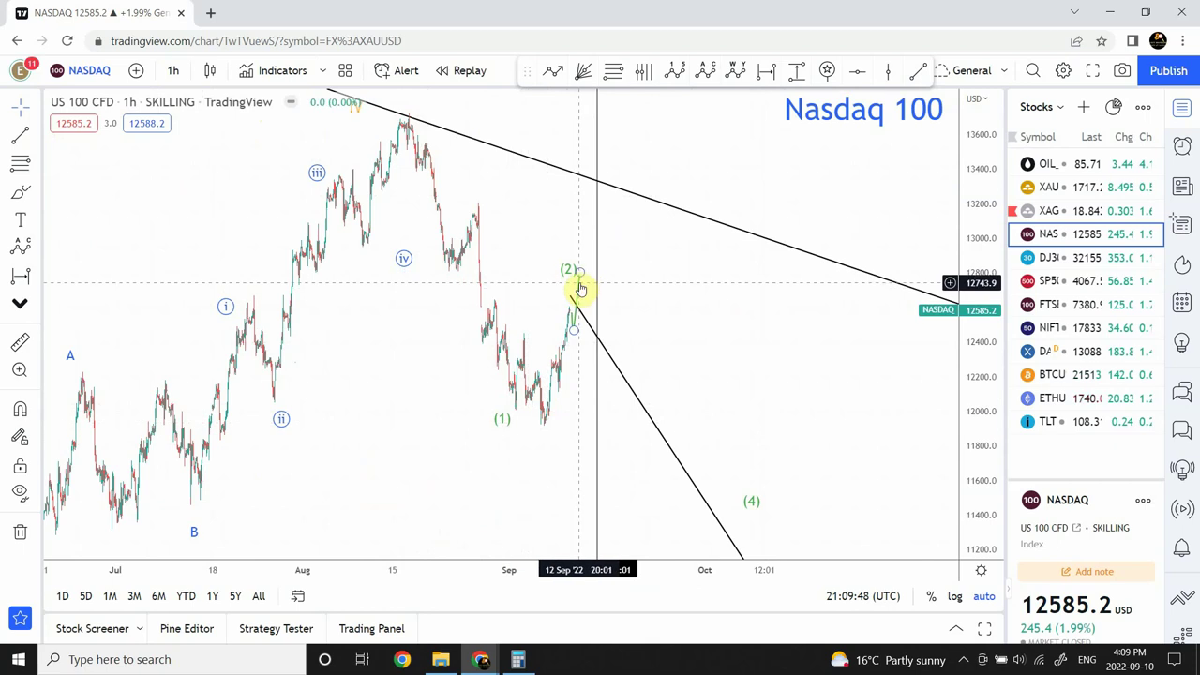
{"action": "mouse_move", "coordinate": [580, 279]}
{"action": "left_mouse_down"}
{"action": "mouse_move", "coordinate": [571, 301]}
{"action": "mouse_move", "coordinate": [582, 281]}
{"action": "left_mouse_up"}
{"action": "left_click", "coordinate": [621, 287]}
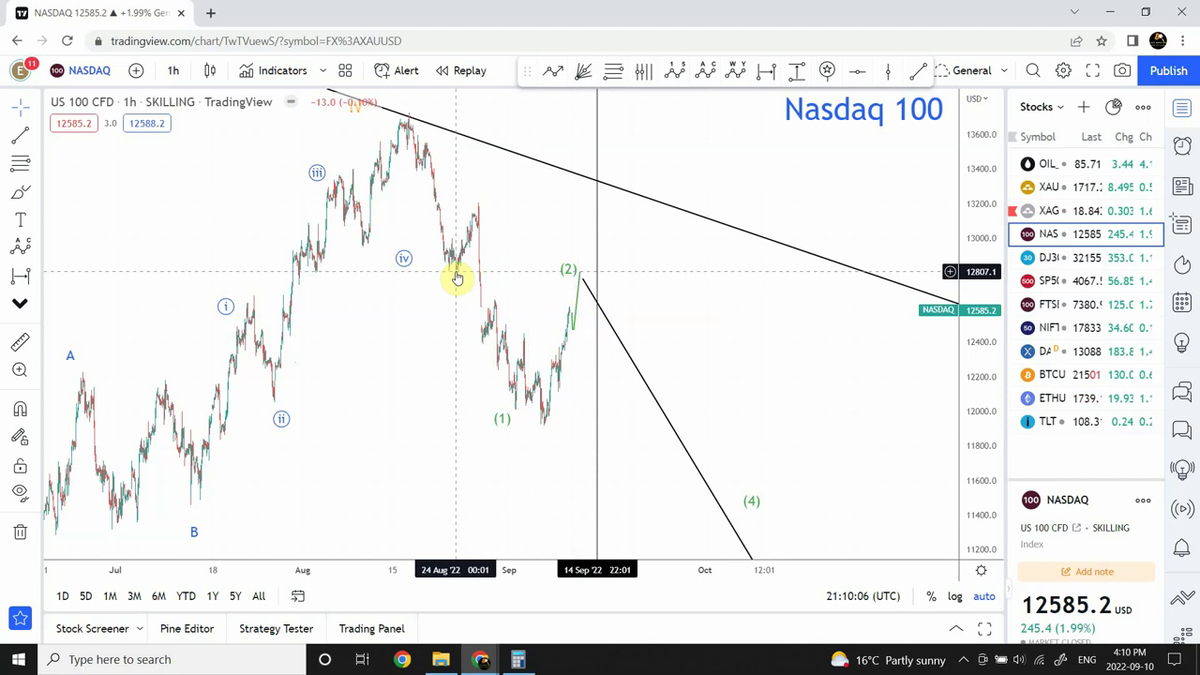
Step: Switch the Nasdaq 100 chart to the daily interval
{"action": "left_click", "coordinate": [174, 72]}
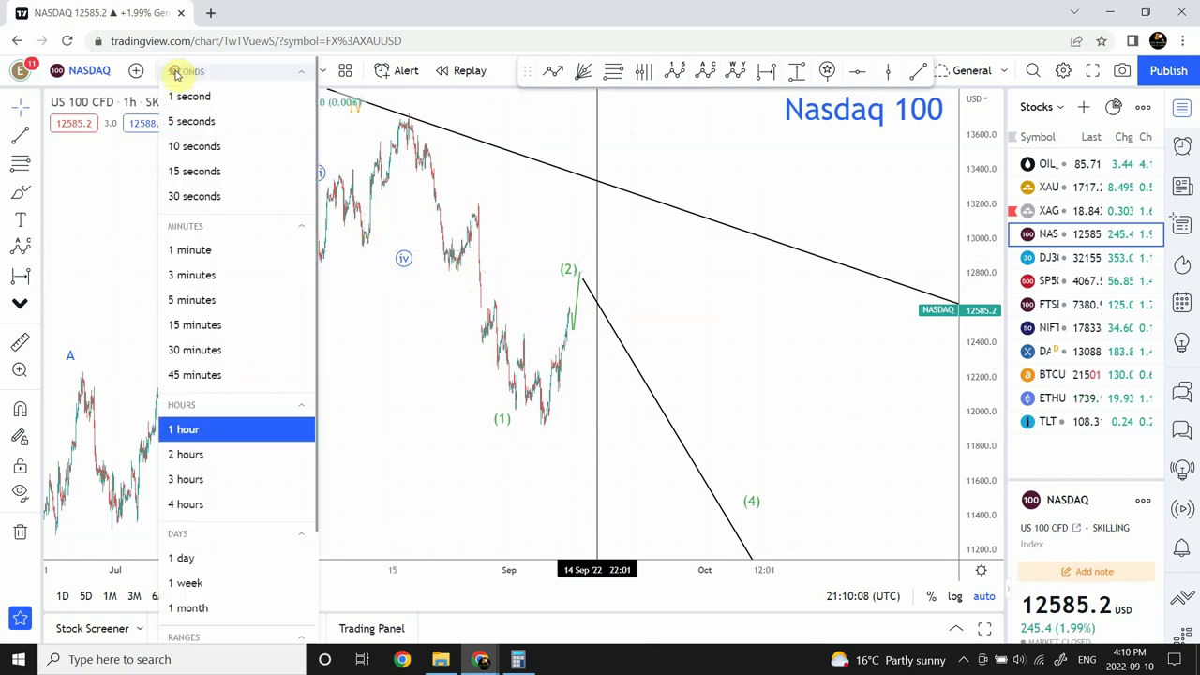
{"action": "left_click", "coordinate": [188, 560]}
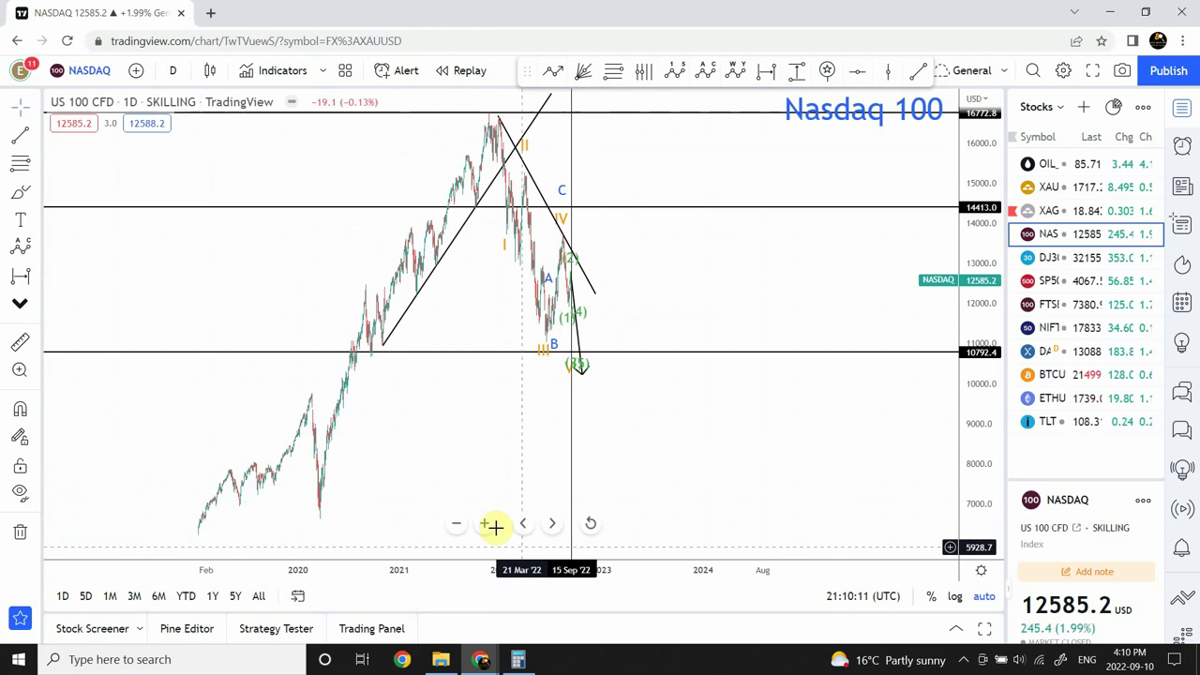
Step: Examine the Nasdaq 100 daily wave count from I to IV and the projected decline to wave V
{"action": "left_click", "coordinate": [493, 526]}
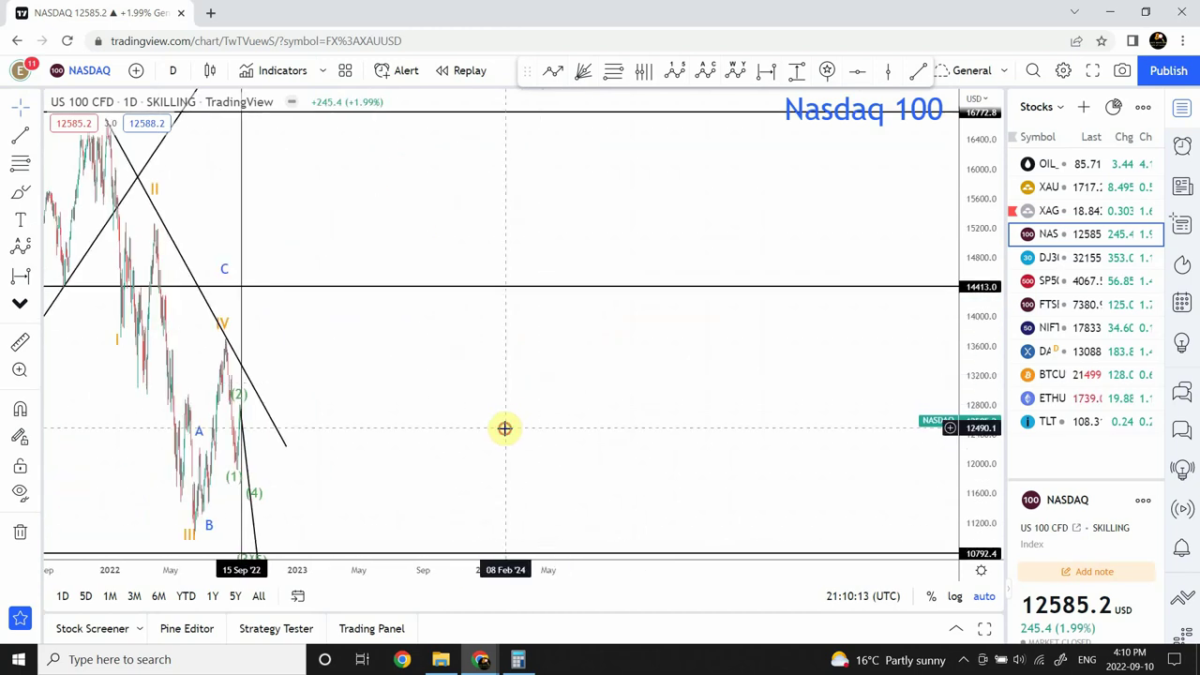
{"action": "scroll", "coordinate": [950, 343], "scroll_direction": "down", "scroll_amount": 3}
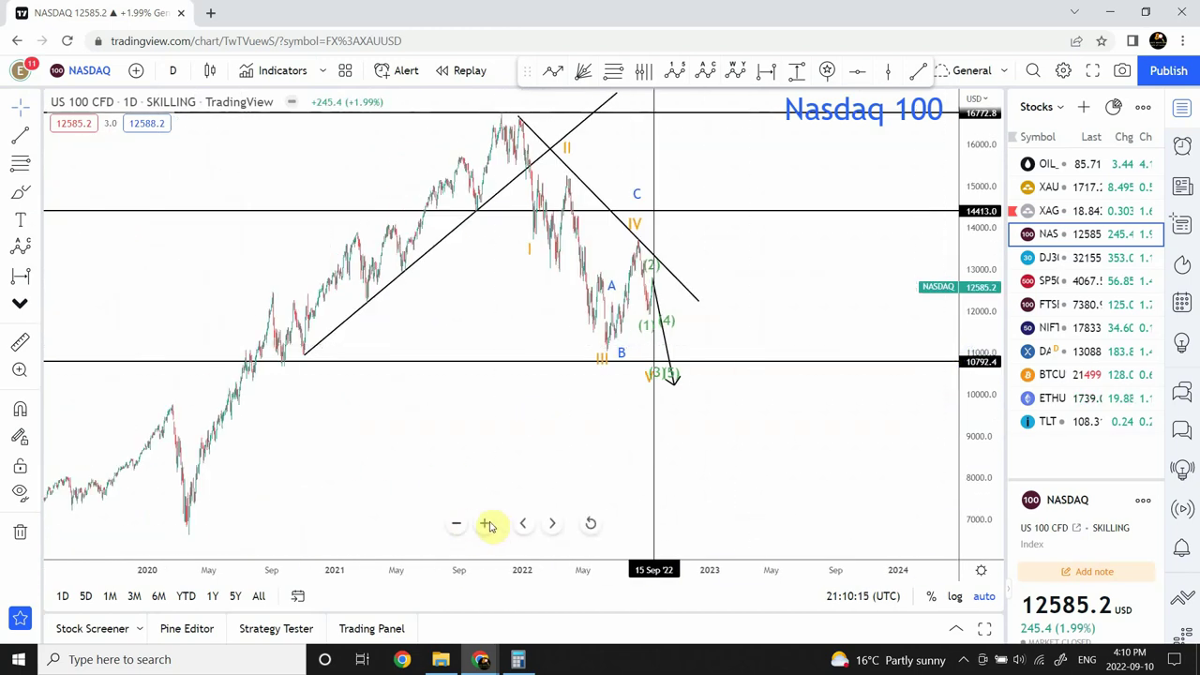
{"action": "left_click", "coordinate": [487, 526]}
{"action": "left_click_drag", "start_coordinate": [403, 281], "coordinate": [680, 265]}
{"action": "left_click", "coordinate": [680, 265]}
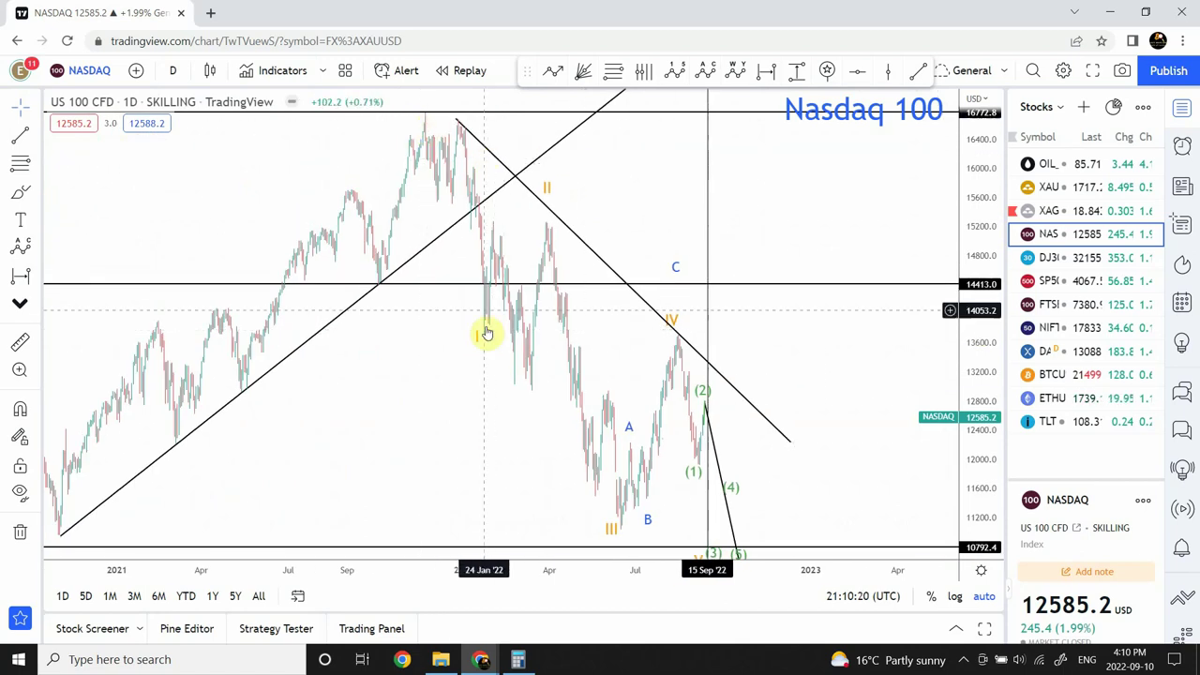
{"action": "left_click", "coordinate": [622, 526]}
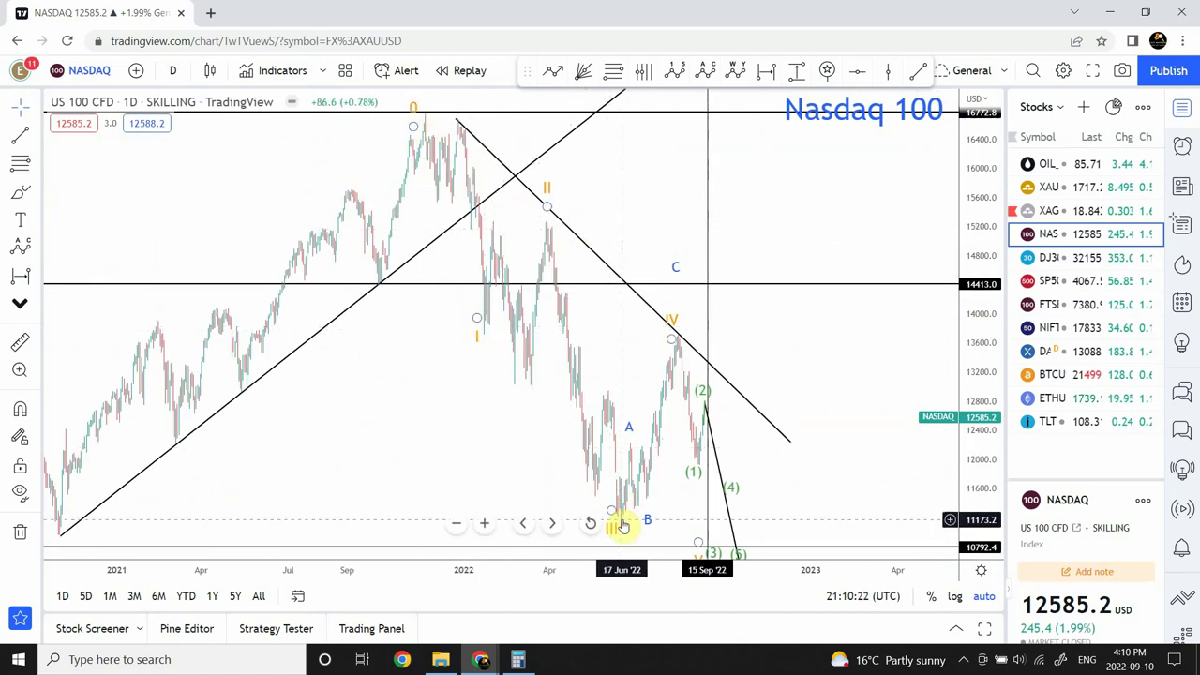
{"action": "left_click", "coordinate": [680, 339]}
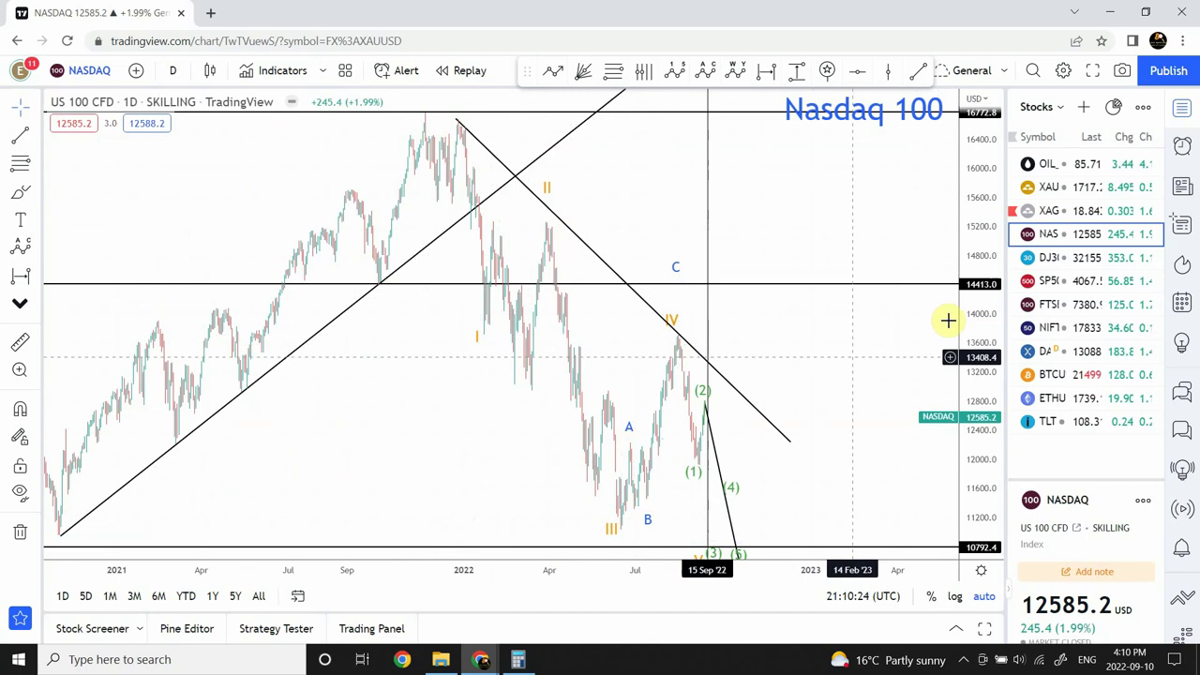
{"action": "left_click_drag", "start_coordinate": [980, 319], "coordinate": [976, 433]}
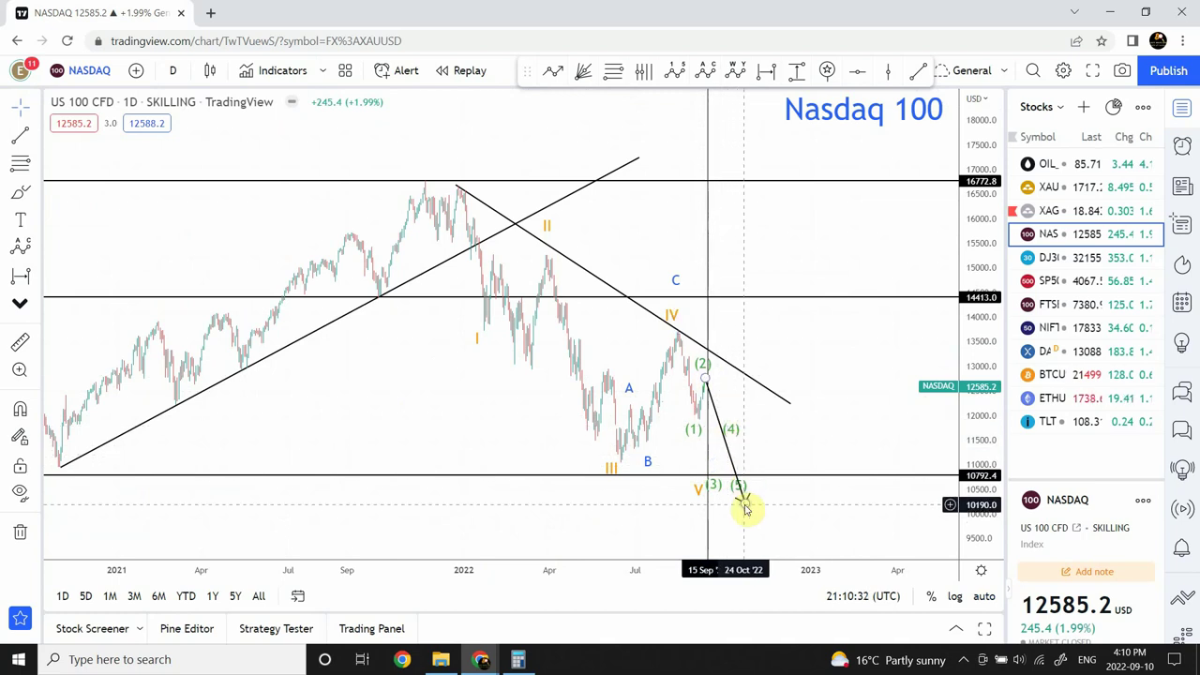
Step: Lower the Nasdaq 100 horizontal support line to about 10,635 and raise the black projection arrow's tip to meet it
{"action": "mouse_move", "coordinate": [536, 477]}
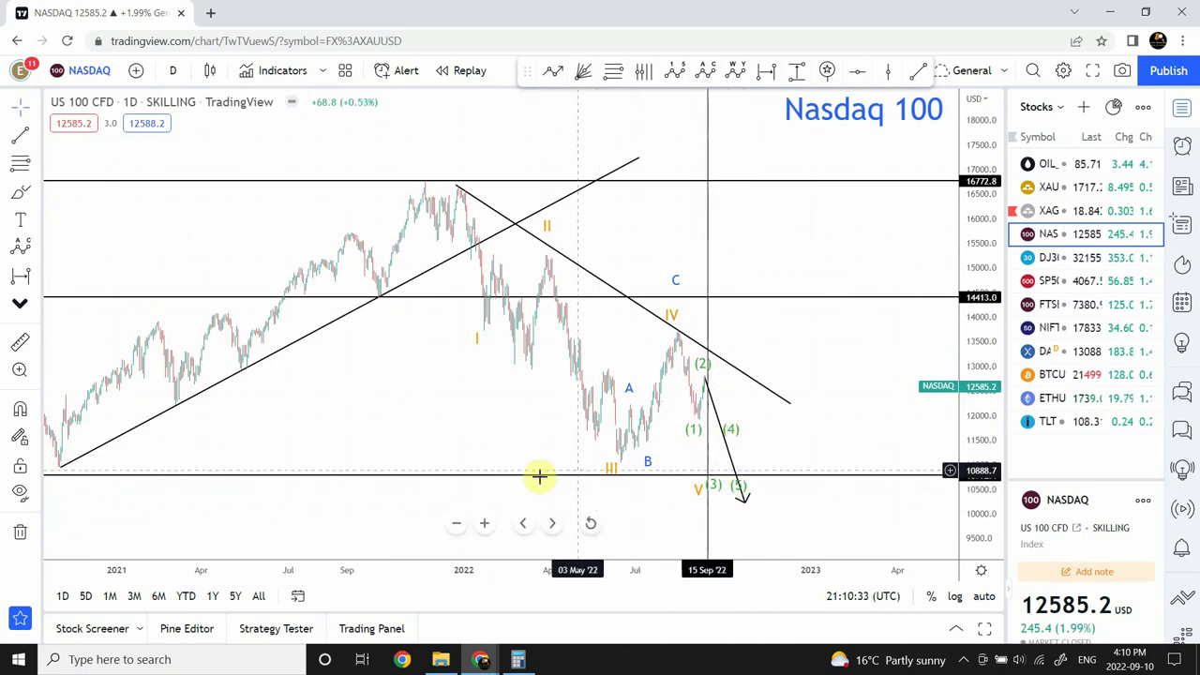
{"action": "left_click", "coordinate": [457, 528]}
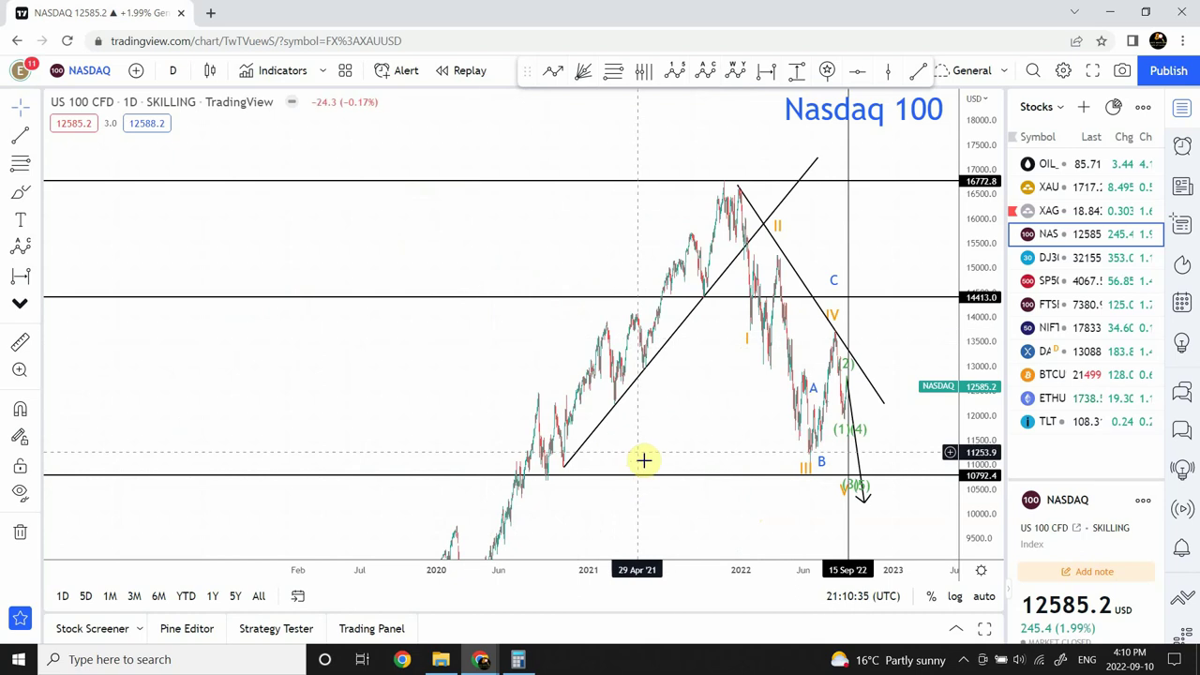
{"action": "left_click_drag", "start_coordinate": [647, 492], "coordinate": [645, 483]}
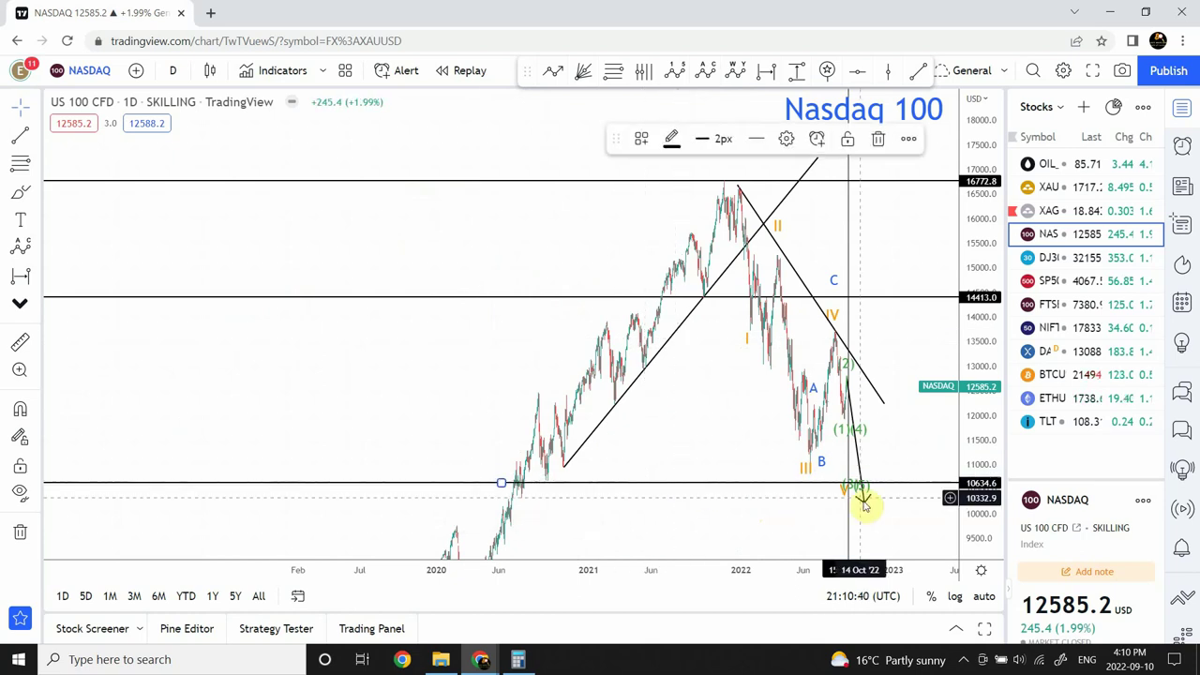
{"action": "left_click_drag", "start_coordinate": [864, 503], "coordinate": [871, 483]}
{"action": "left_click", "coordinate": [878, 503]}
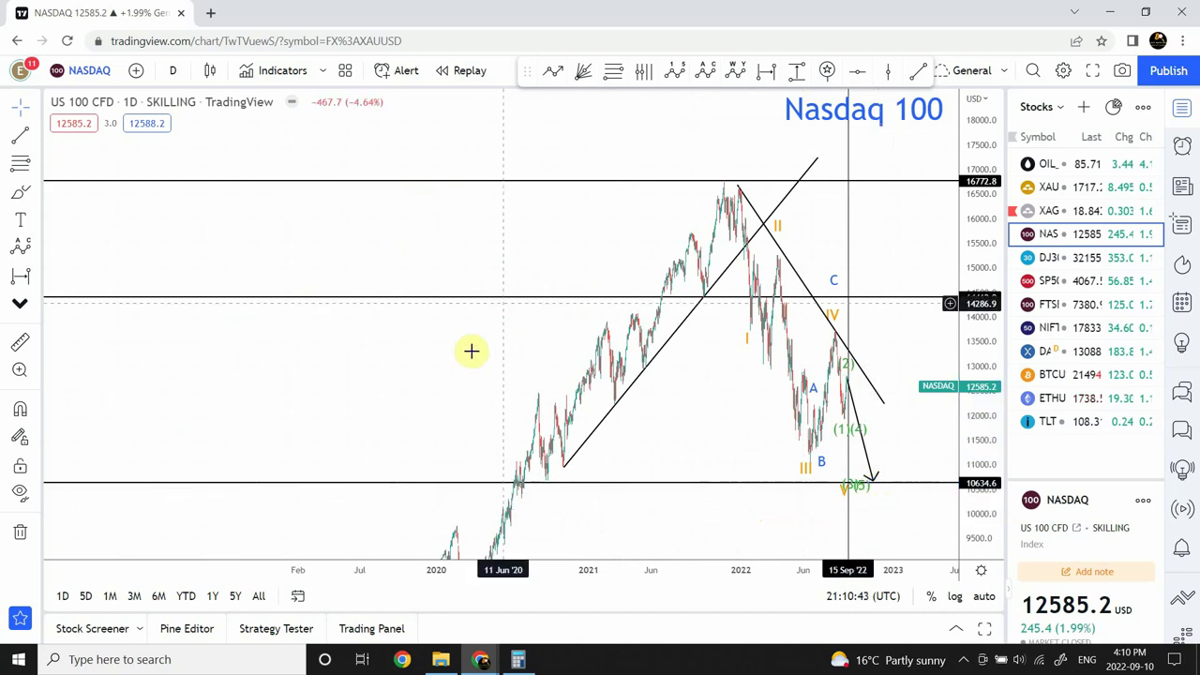
{"action": "left_click_drag", "start_coordinate": [403, 371], "coordinate": [249, 356]}
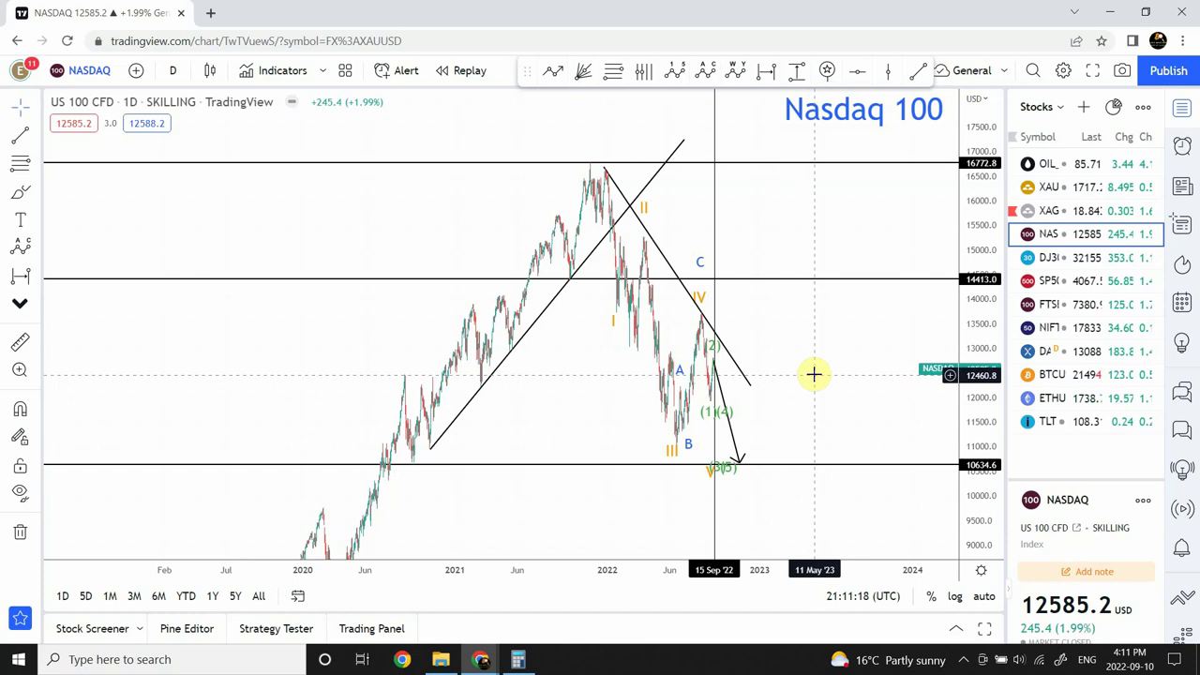
Step: Switch to the Dow Jones 30 chart at the 1-hour interval and raise the green wave (2) point to about 32,700
{"action": "left_click", "coordinate": [1093, 263]}
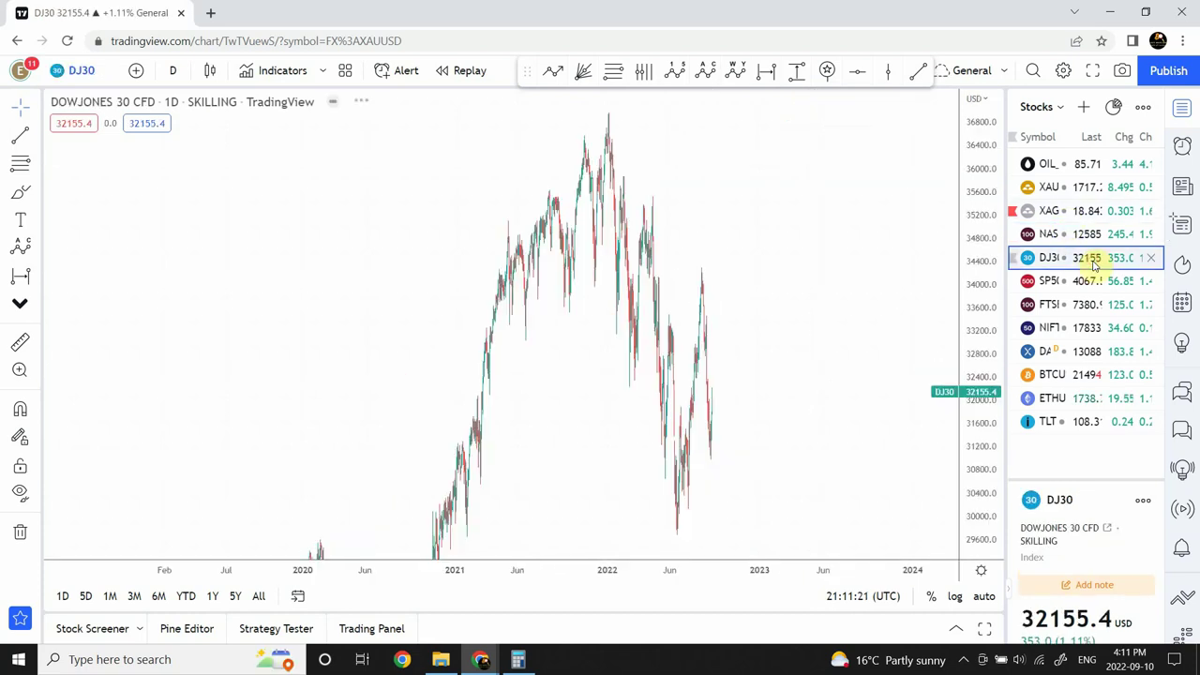
{"action": "left_click", "coordinate": [169, 75]}
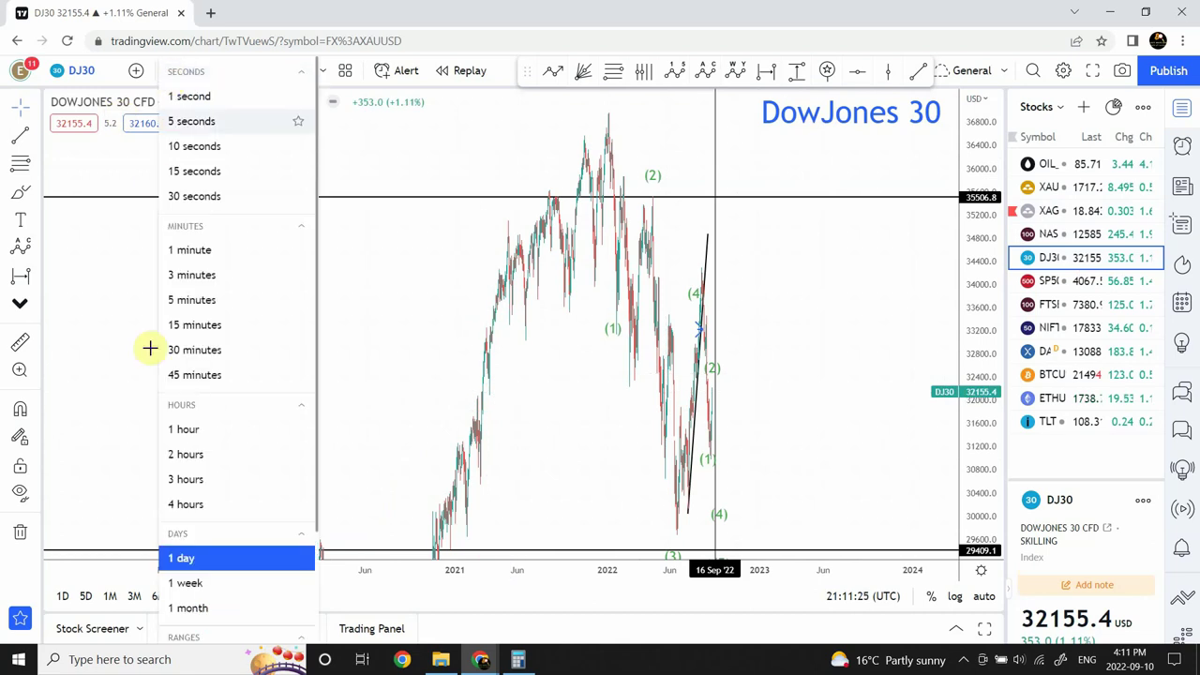
{"action": "left_click", "coordinate": [185, 431]}
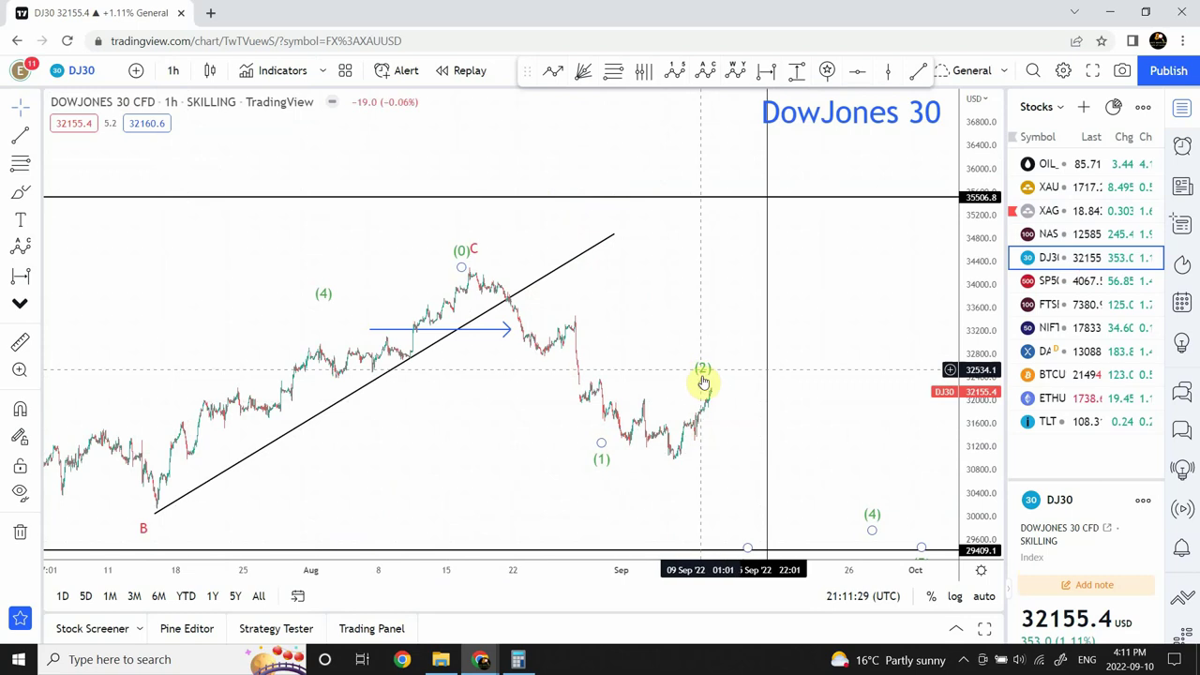
{"action": "left_click_drag", "start_coordinate": [703, 383], "coordinate": [719, 367]}
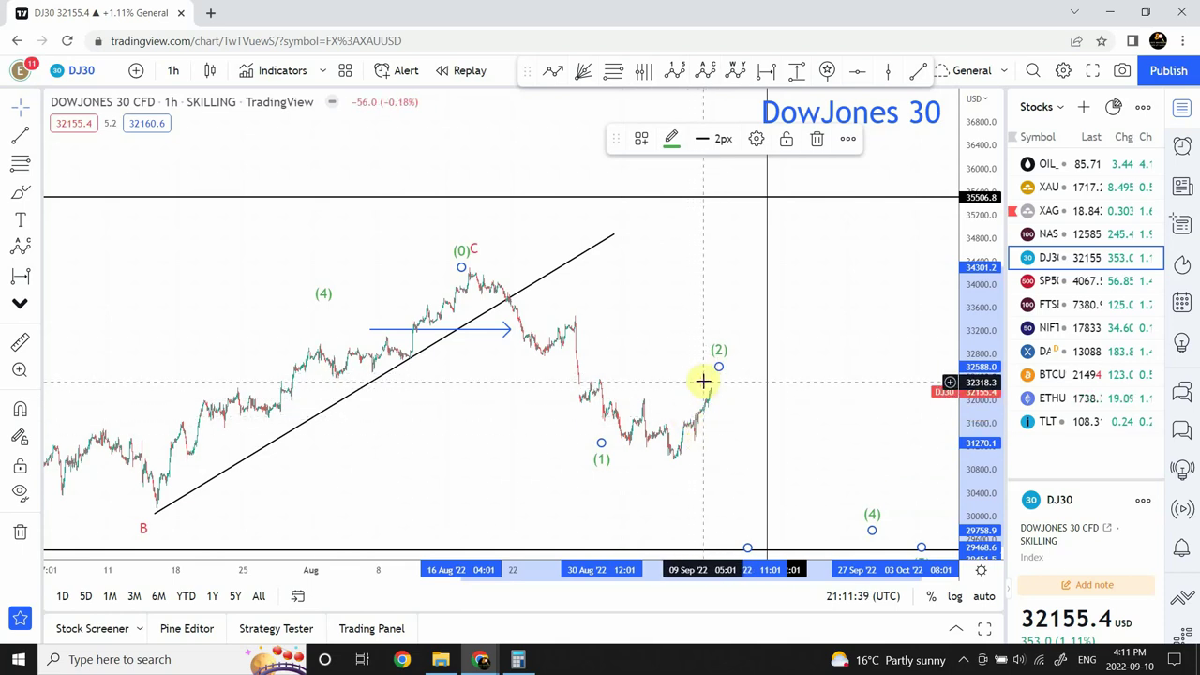
{"action": "left_click_drag", "start_coordinate": [719, 373], "coordinate": [728, 361]}
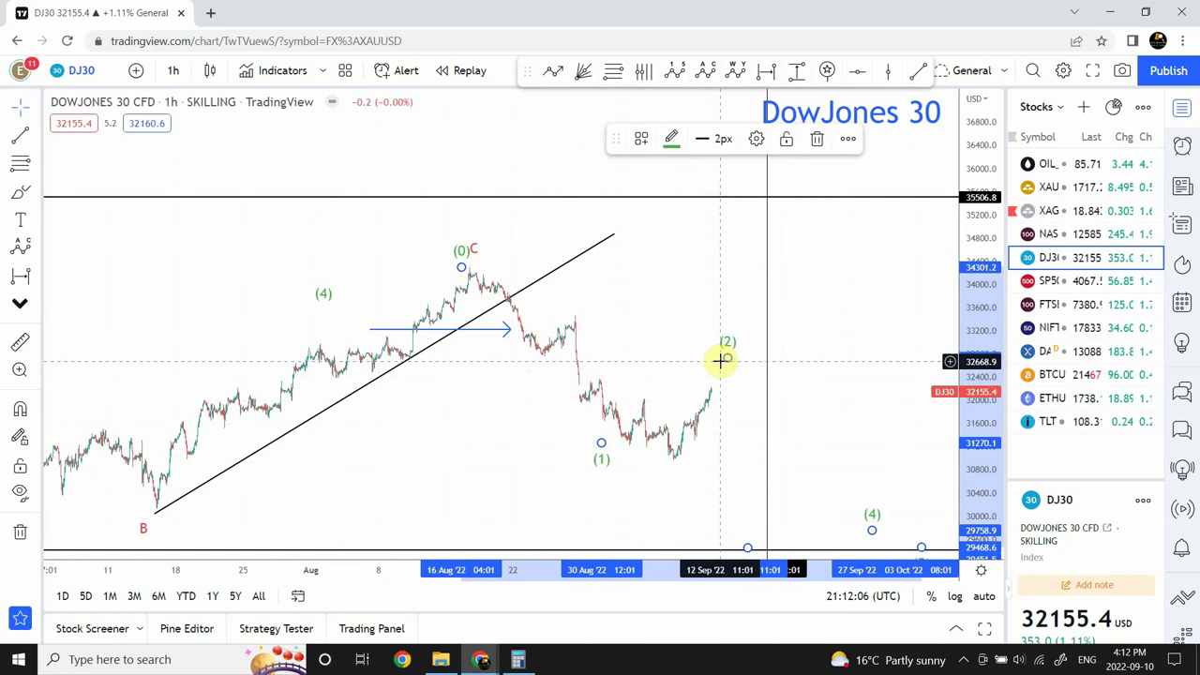
Step: Draw a blue ABC correction from the 1 September low near 31,118, with A at about 32,116, B at 30,902 and C at 32,885
{"action": "left_click_drag", "start_coordinate": [696, 356], "coordinate": [568, 311]}
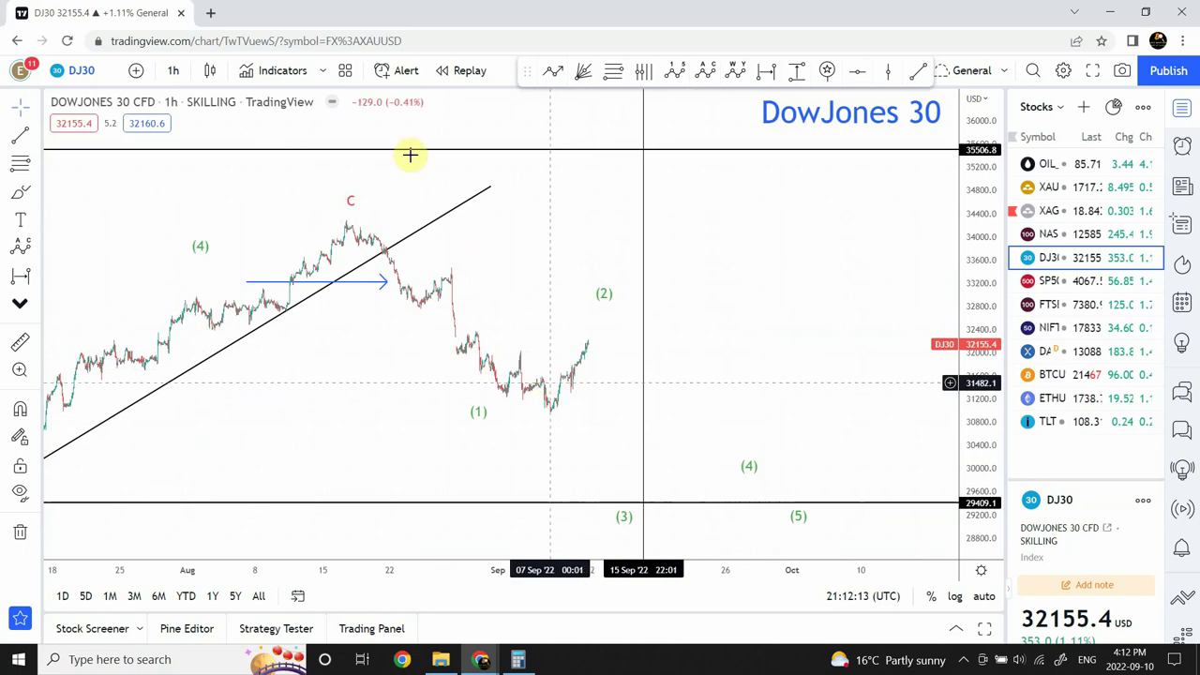
{"action": "left_click", "coordinate": [706, 72]}
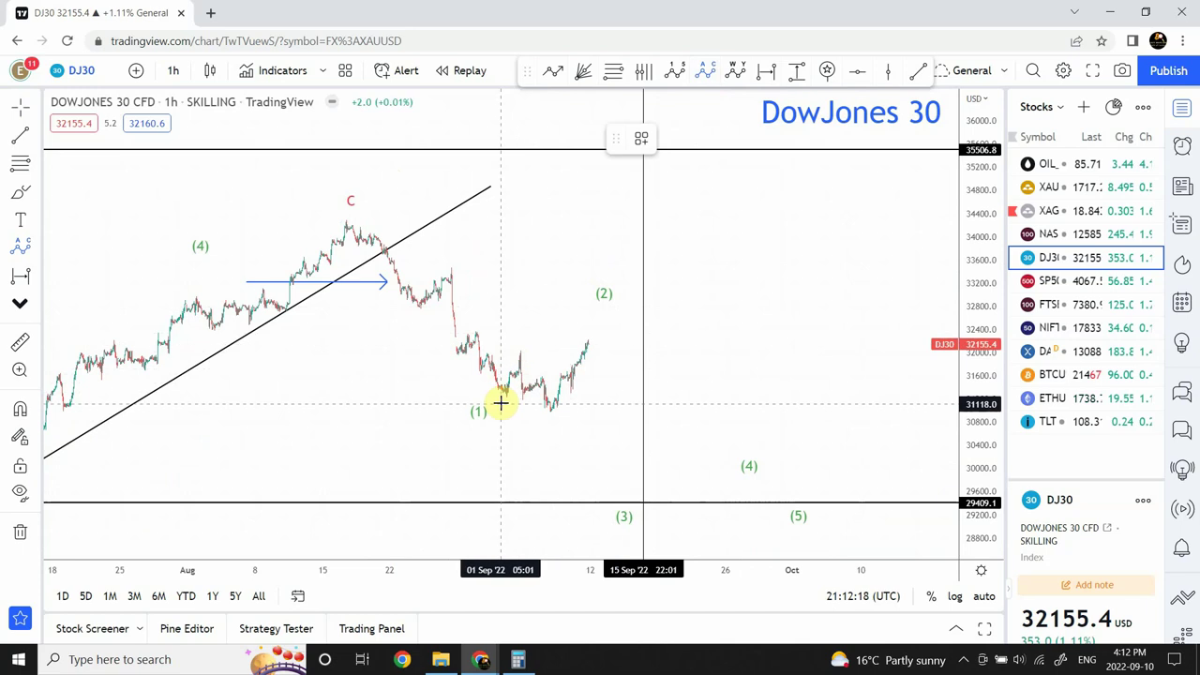
{"action": "left_click", "coordinate": [517, 344]}
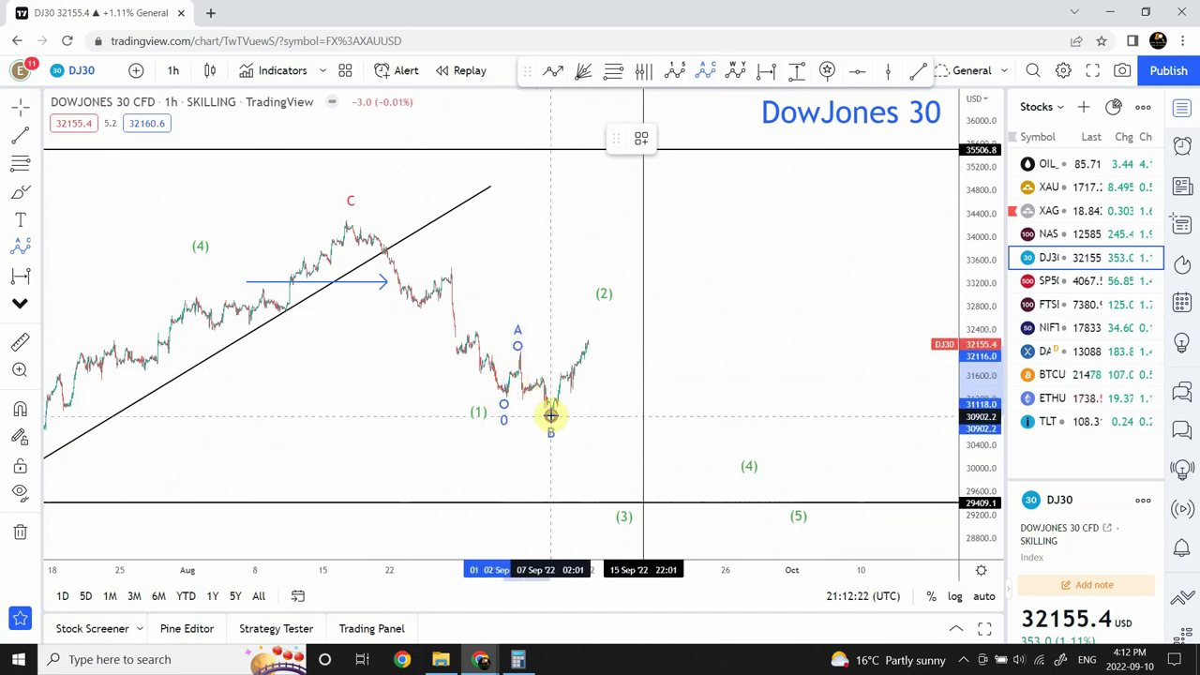
{"action": "left_click", "coordinate": [550, 415]}
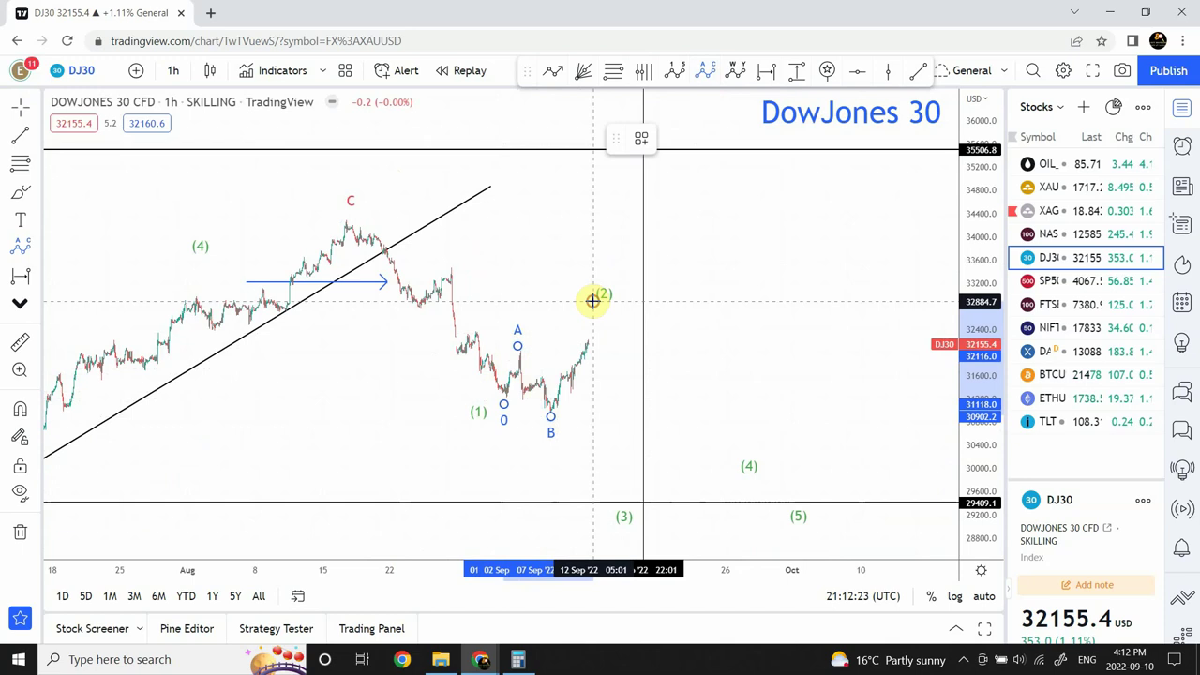
{"action": "left_click", "coordinate": [593, 299]}
{"action": "left_click", "coordinate": [763, 365]}
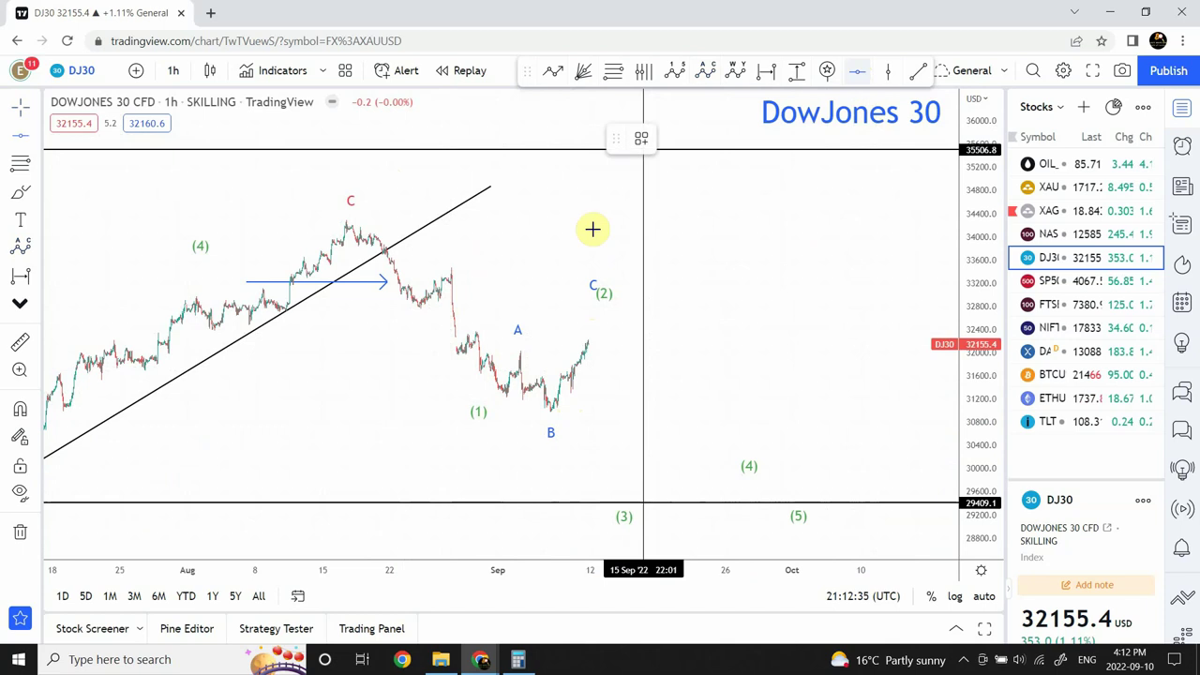
Step: Add a horizontal line at about 32,736 on the Dow Jones 30 chart, just below the blue C label
{"action": "left_click", "coordinate": [528, 308]}
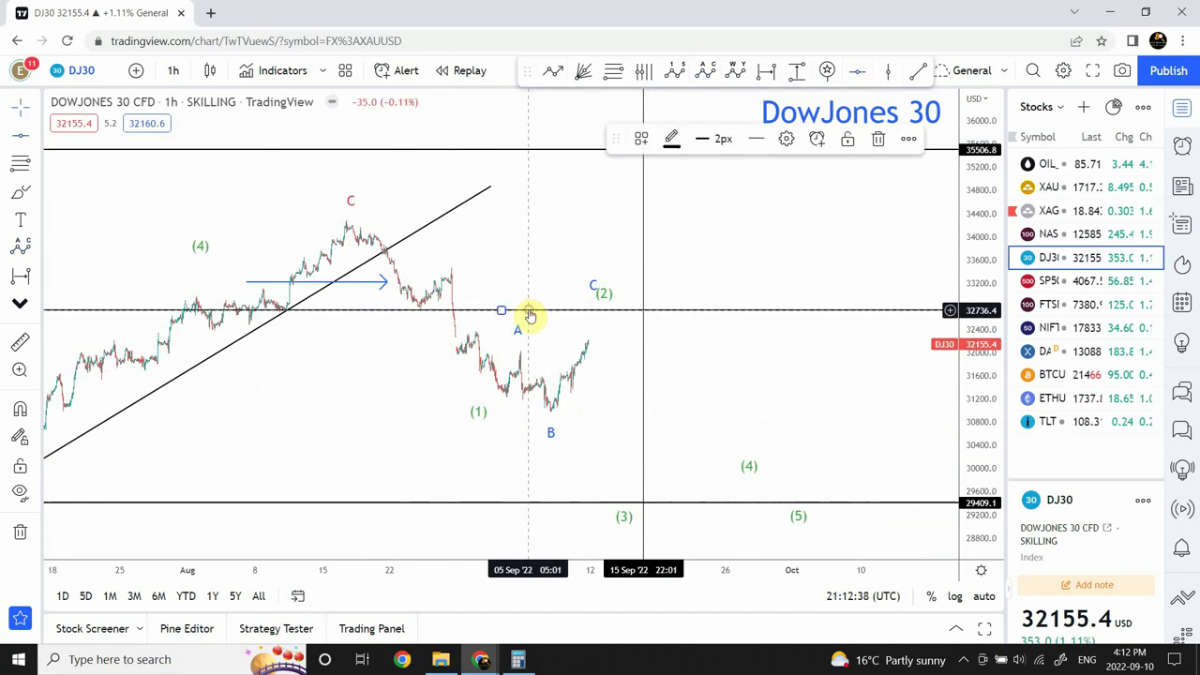
{"action": "left_click", "coordinate": [727, 361]}
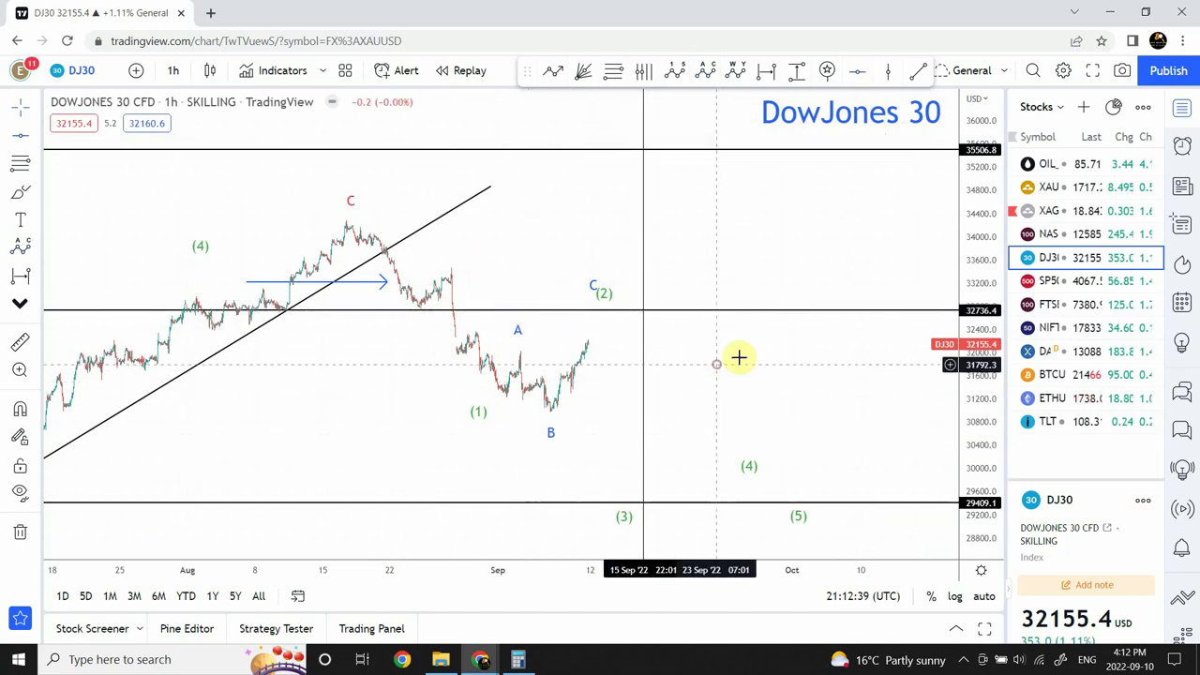
Step: Switch to the S&P 500 chart and add a horizontal line at about 4,110 under the 24 August low
{"action": "left_click", "coordinate": [1087, 281]}
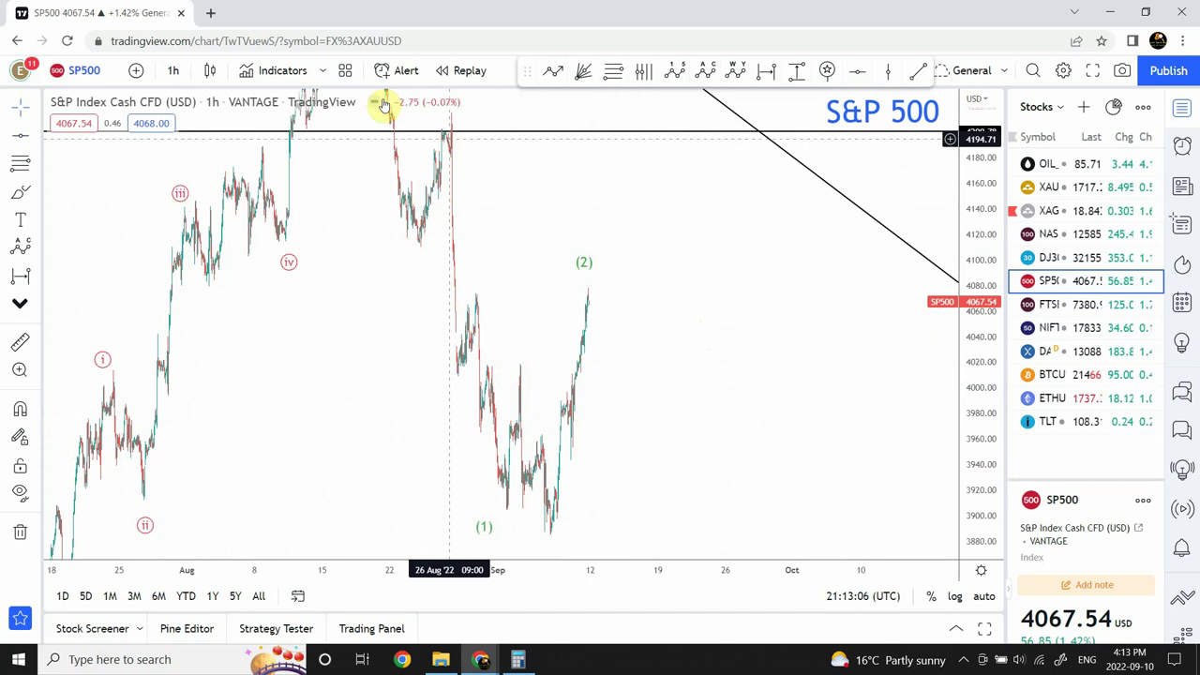
{"action": "left_click_drag", "start_coordinate": [364, 255], "coordinate": [394, 402]}
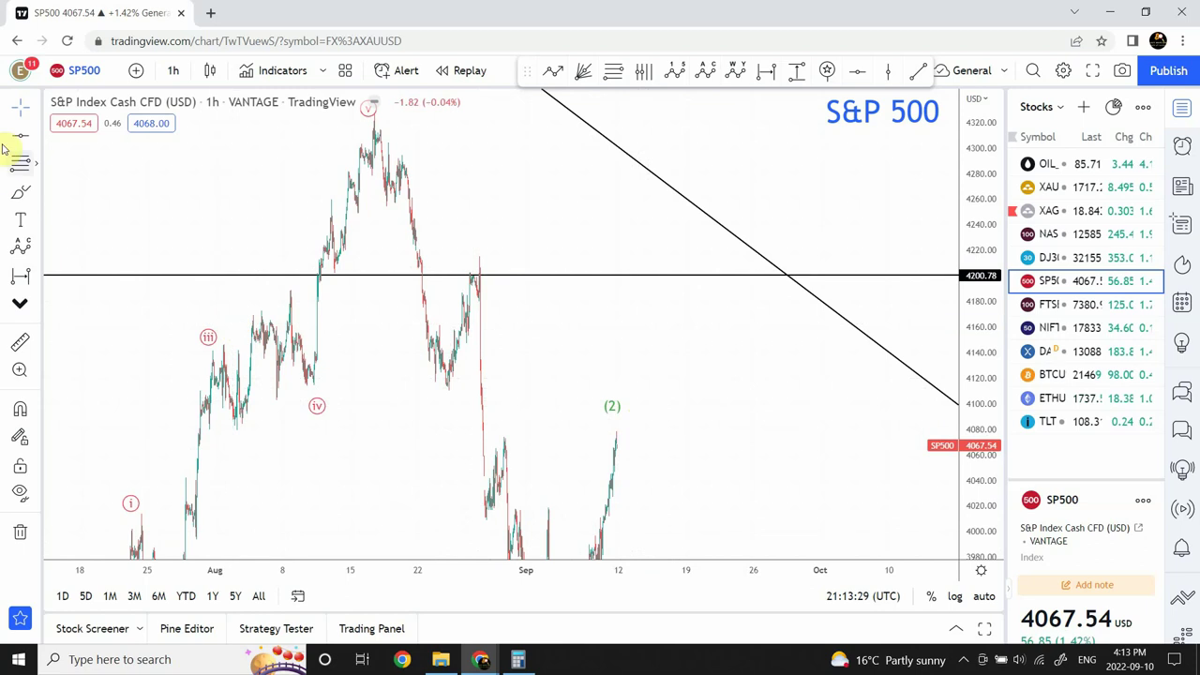
{"action": "left_click", "coordinate": [856, 75]}
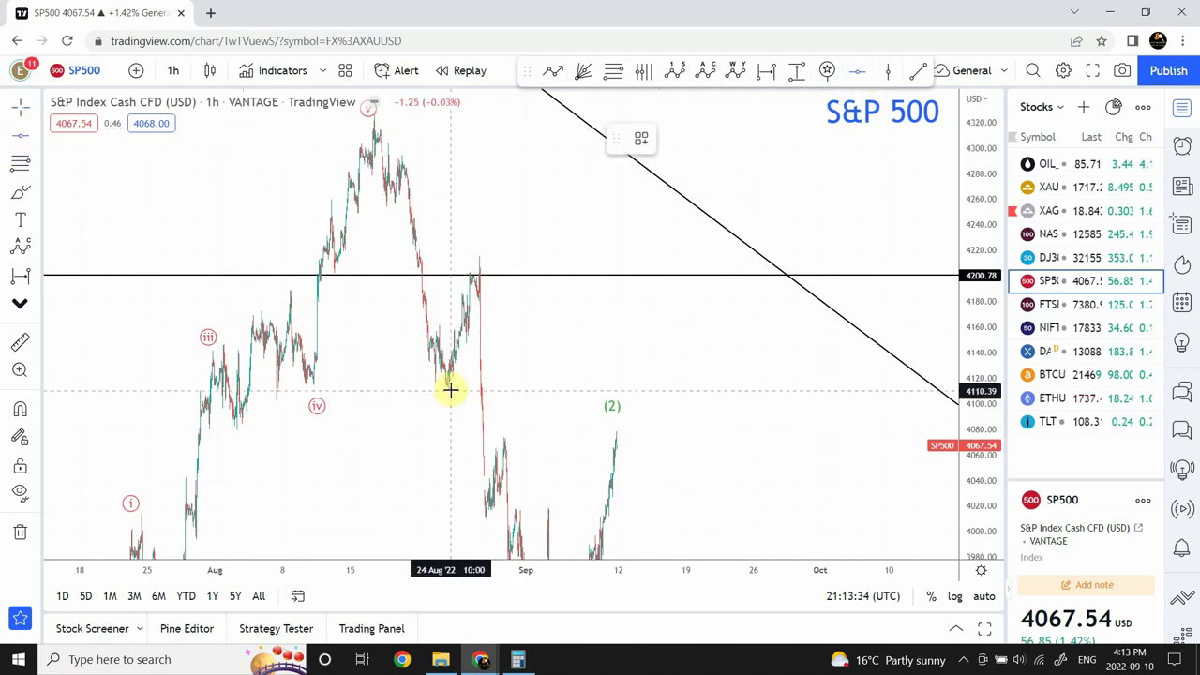
{"action": "left_click", "coordinate": [451, 389]}
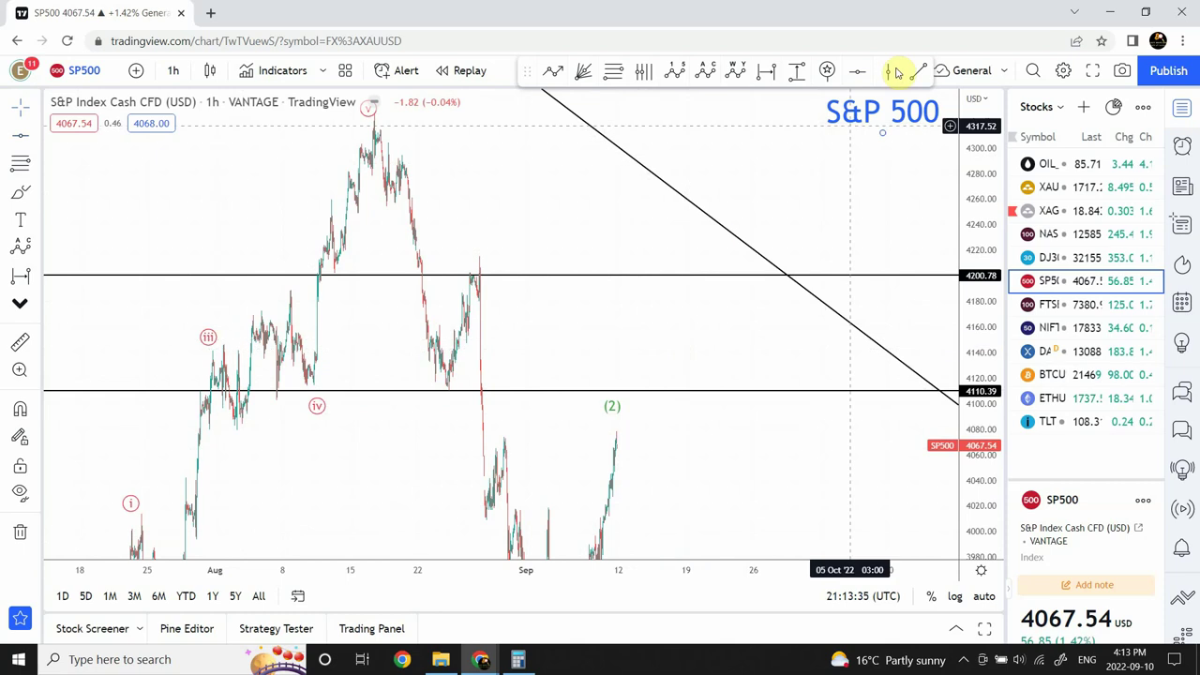
Step: Draw a short falling green line from about 4,073 to 4,045 and a rising green line from there to about 4,102
{"action": "left_click", "coordinate": [617, 439]}
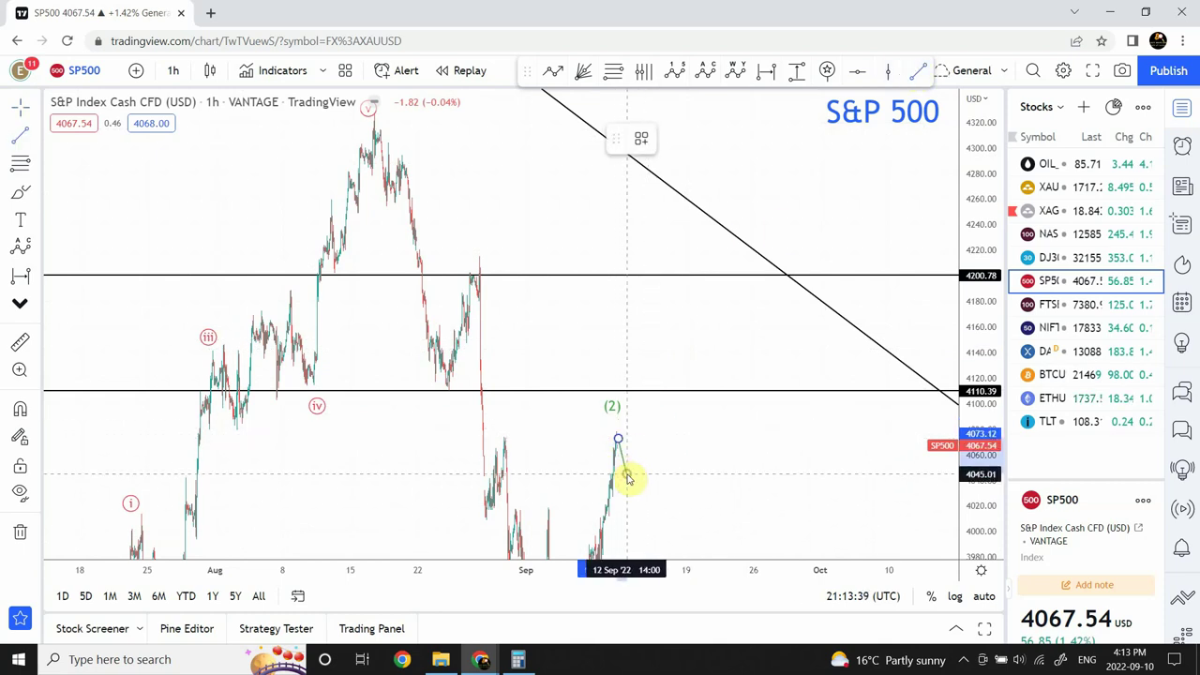
{"action": "left_click", "coordinate": [627, 478]}
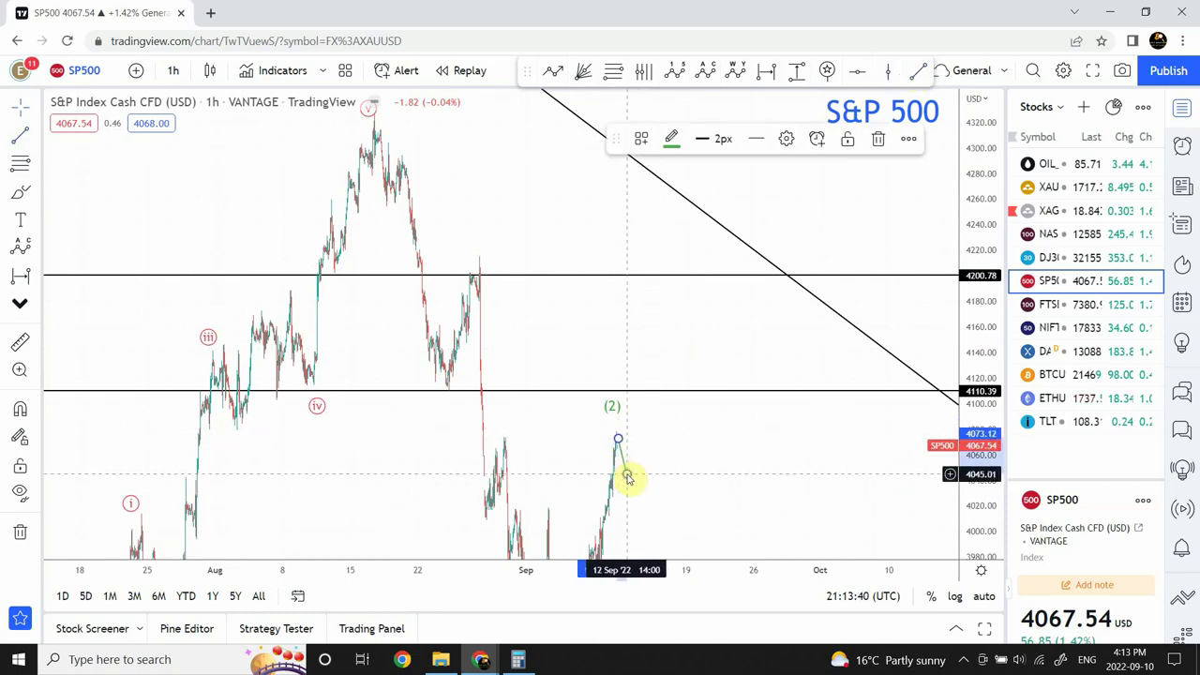
{"action": "left_click", "coordinate": [919, 73]}
{"action": "left_click", "coordinate": [629, 471]}
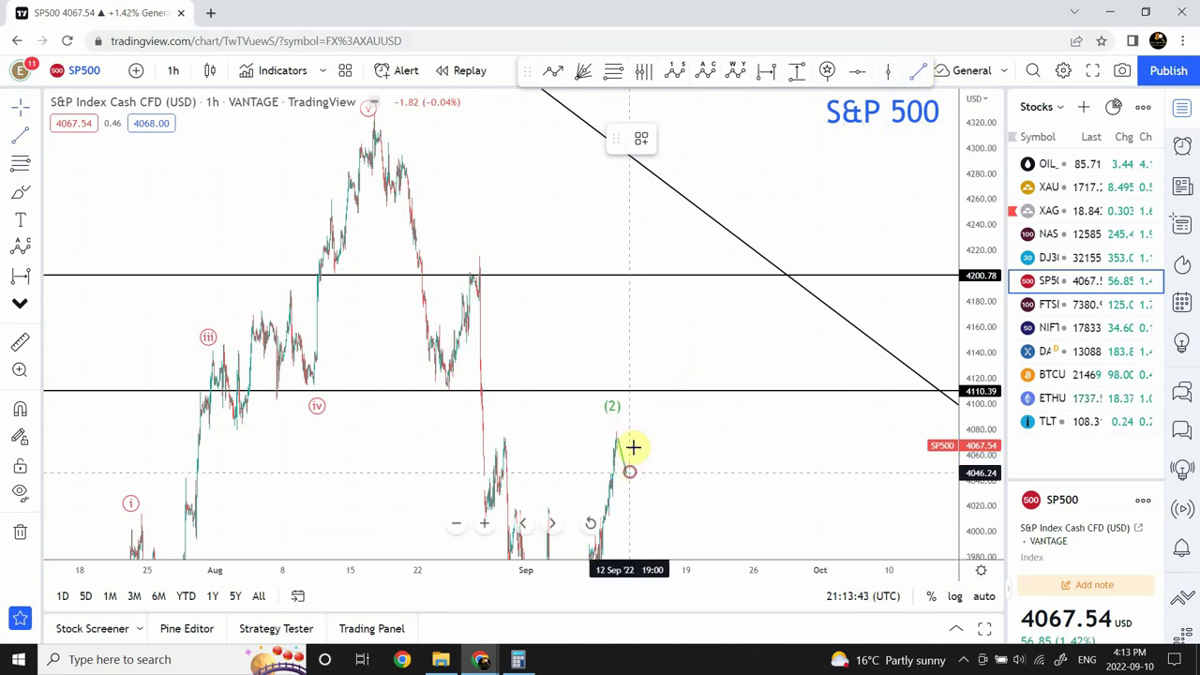
{"action": "left_click", "coordinate": [640, 401]}
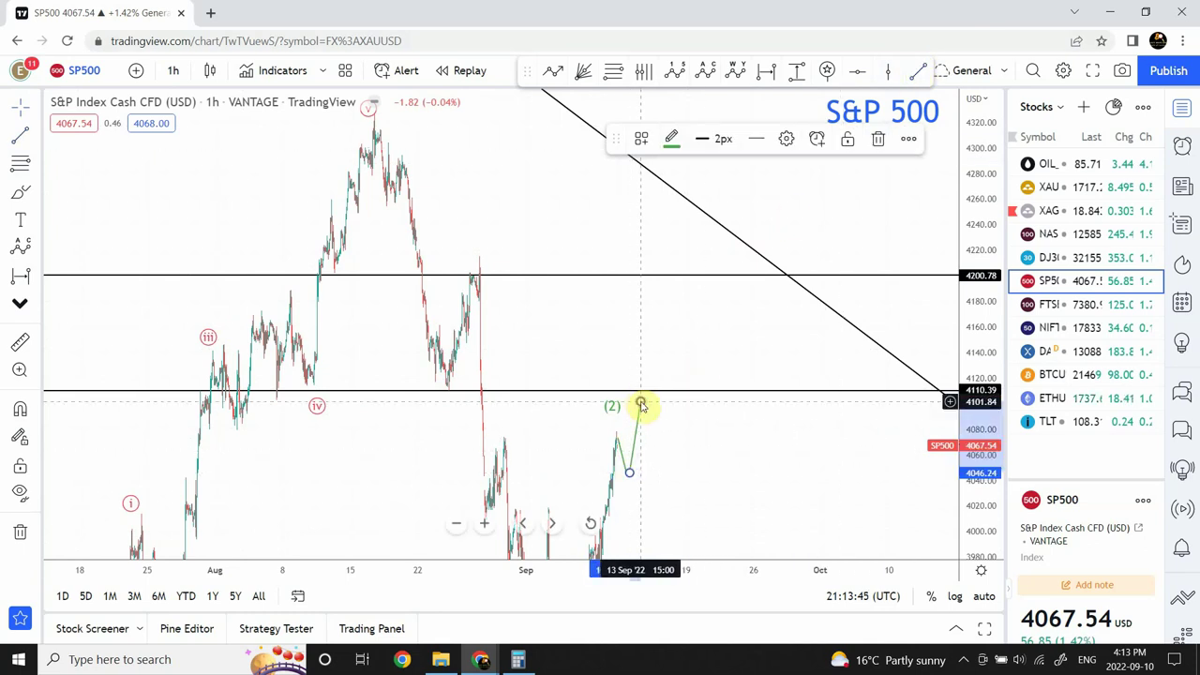
{"action": "left_click_drag", "start_coordinate": [543, 329], "coordinate": [561, 170]}
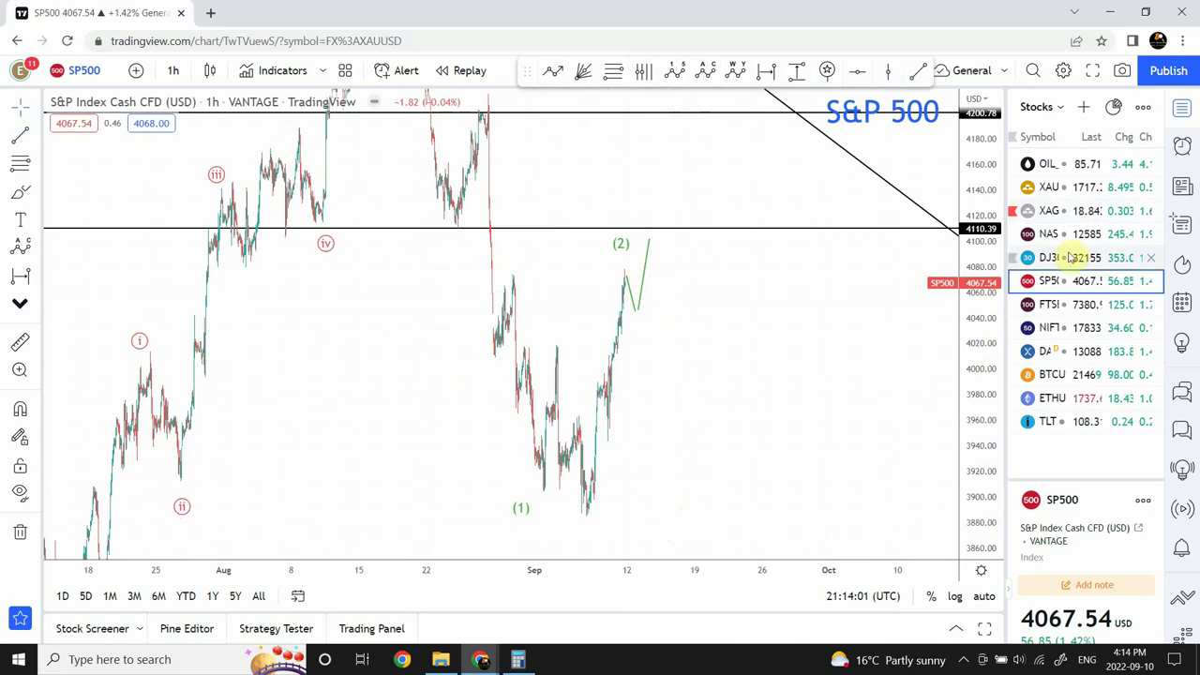
Step: Switch to the FTSE 100 chart and set it to the 15-minute interval
{"action": "left_click", "coordinate": [1088, 306]}
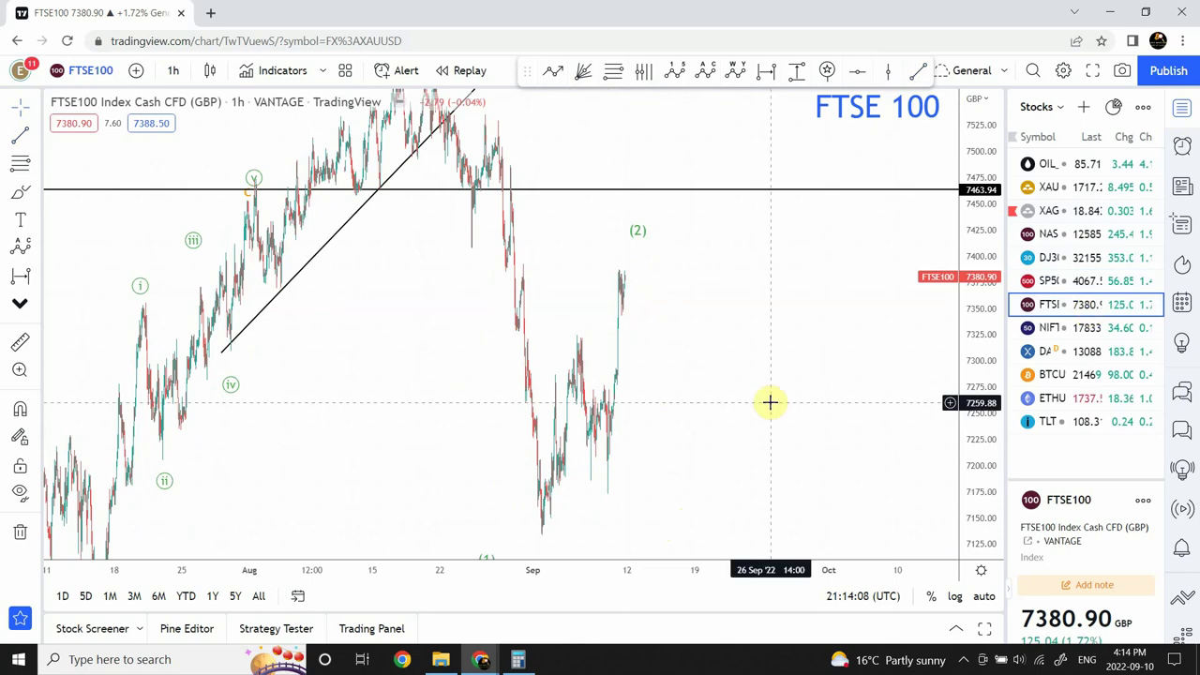
{"action": "left_click", "coordinate": [174, 71]}
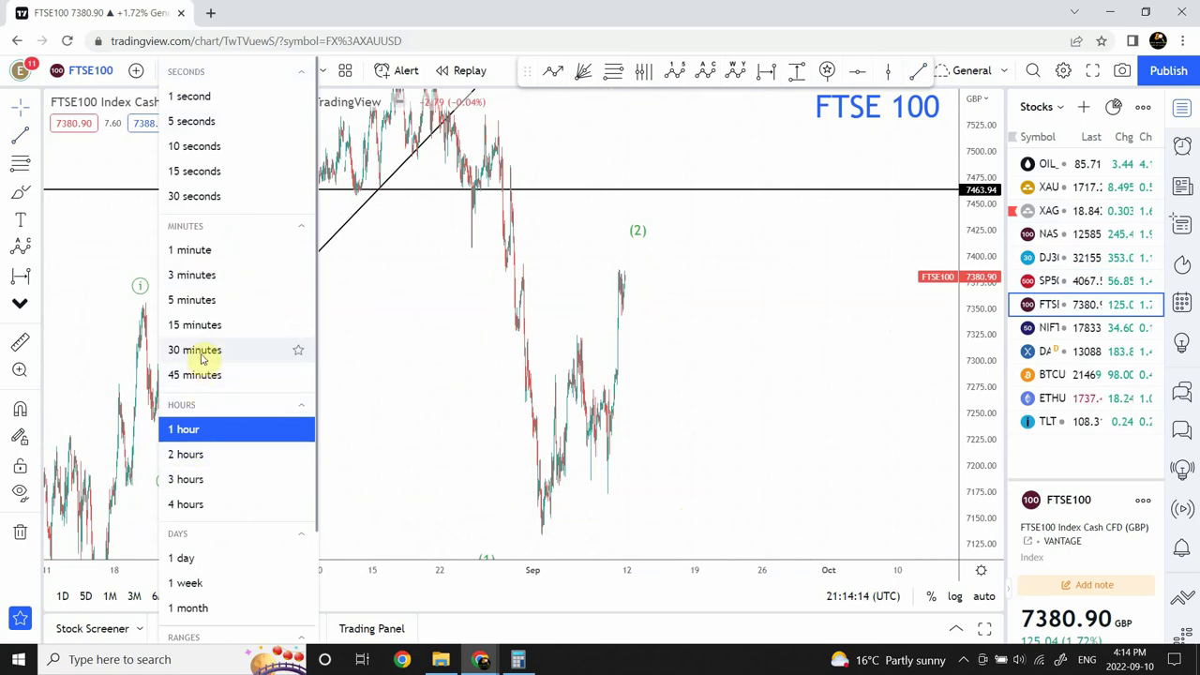
{"action": "left_click", "coordinate": [197, 324]}
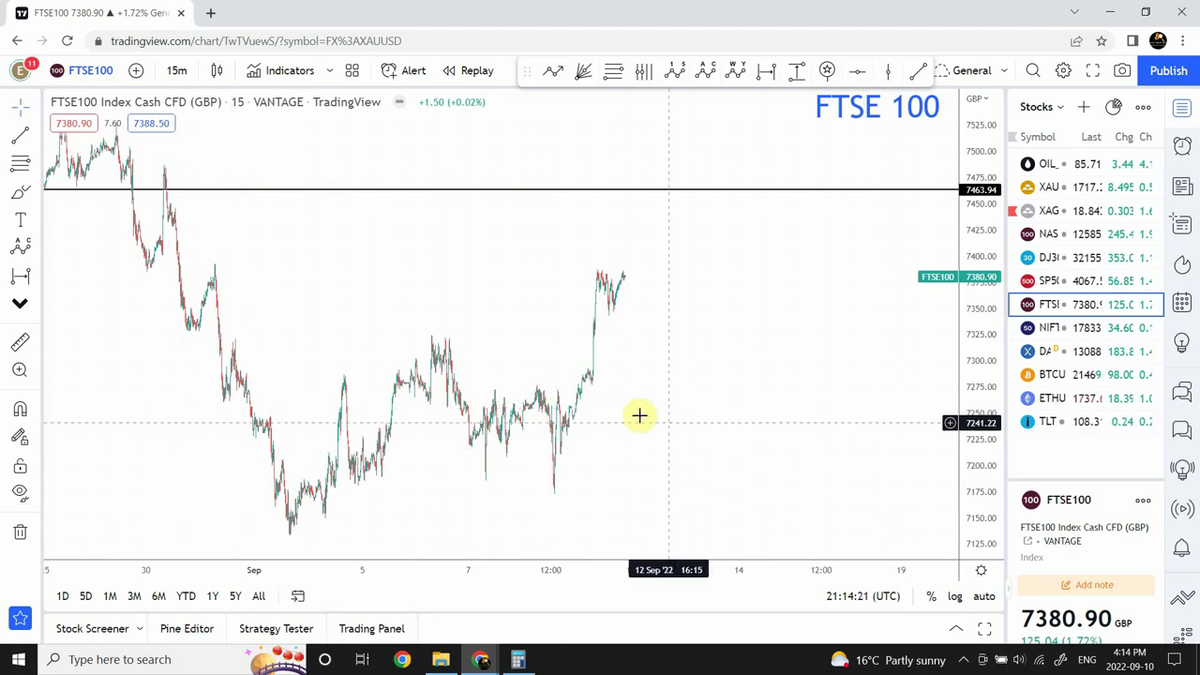
Step: Draw a rising green trend line on the FTSE 100 chart from about 7,370 to 7,444, starting just after the latest price
{"action": "left_click", "coordinate": [20, 136]}
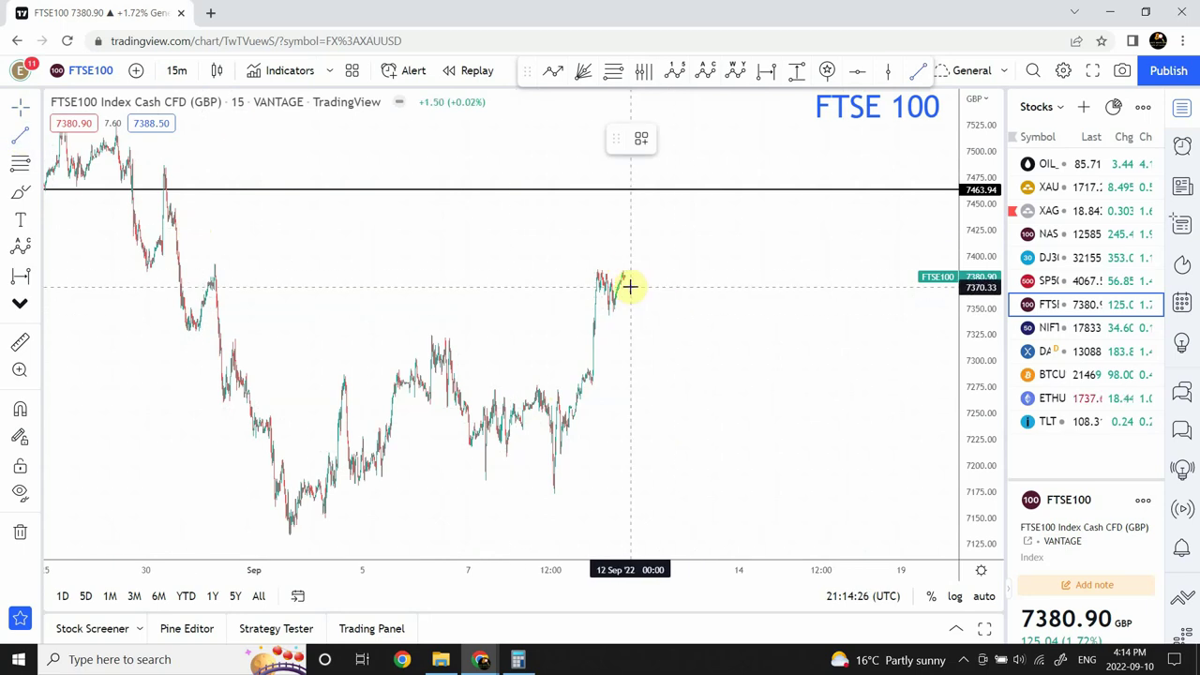
{"action": "left_click", "coordinate": [630, 286]}
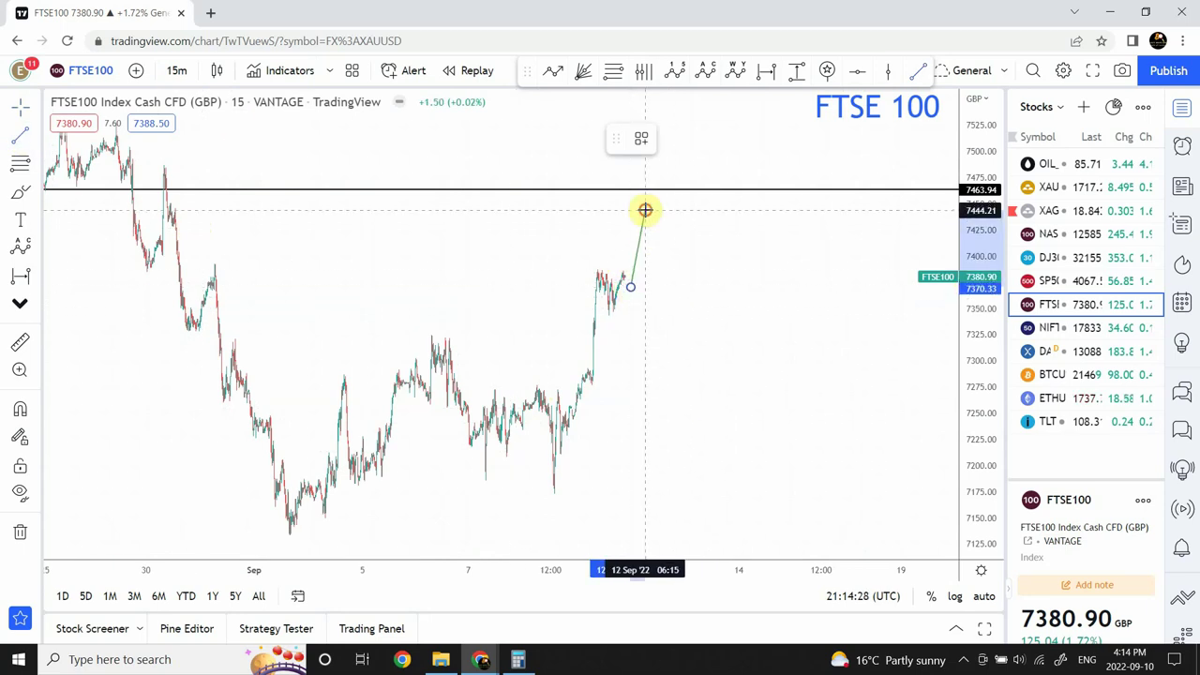
{"action": "left_click", "coordinate": [645, 210]}
{"action": "left_click", "coordinate": [708, 273]}
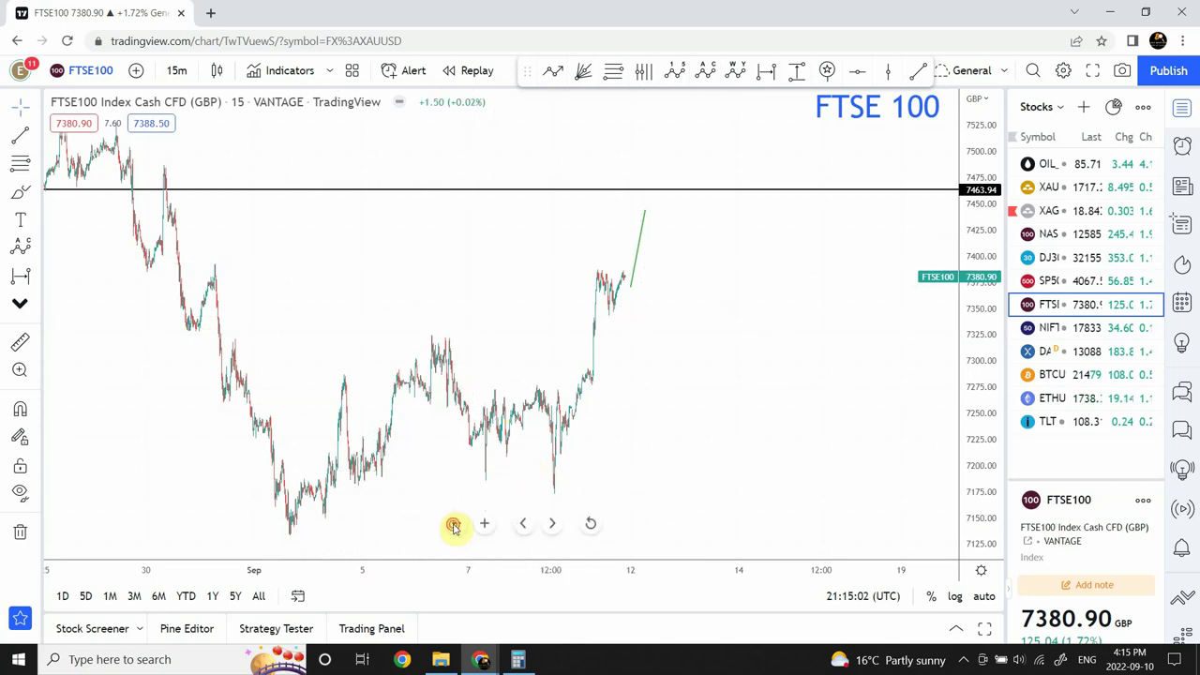
Step: Set the FTSE 100 chart to the 1-hour interval and turn on automatic price scaling
{"action": "left_click", "coordinate": [452, 524]}
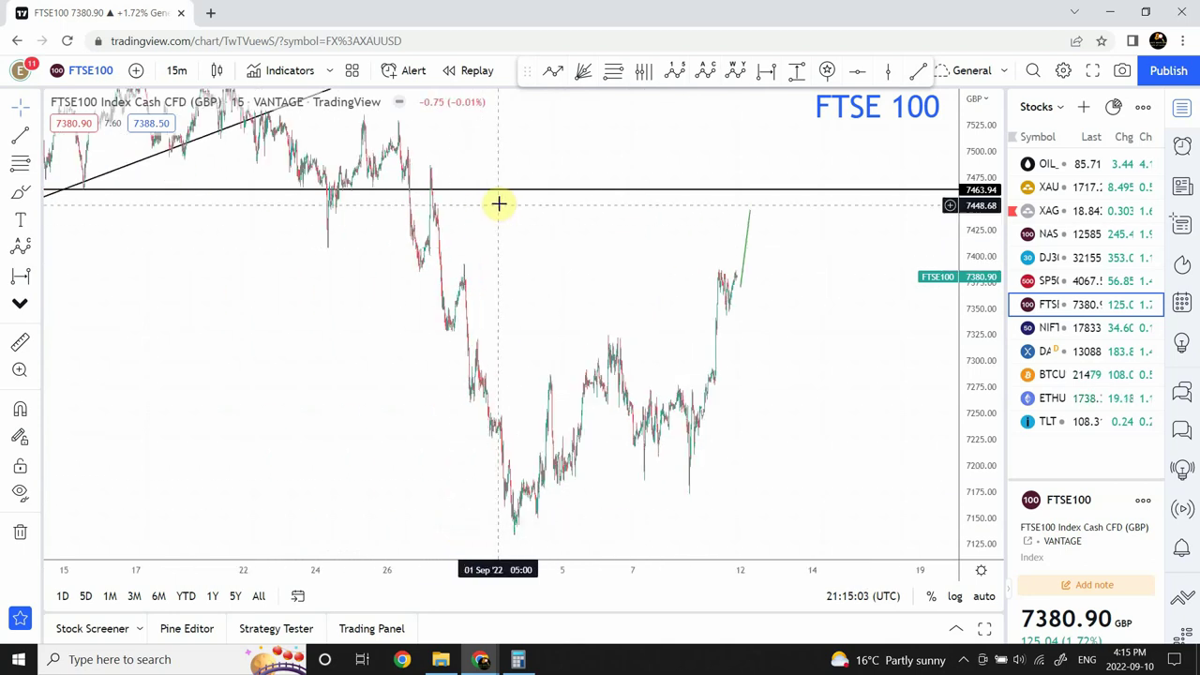
{"action": "left_click", "coordinate": [178, 74]}
{"action": "left_click", "coordinate": [214, 430]}
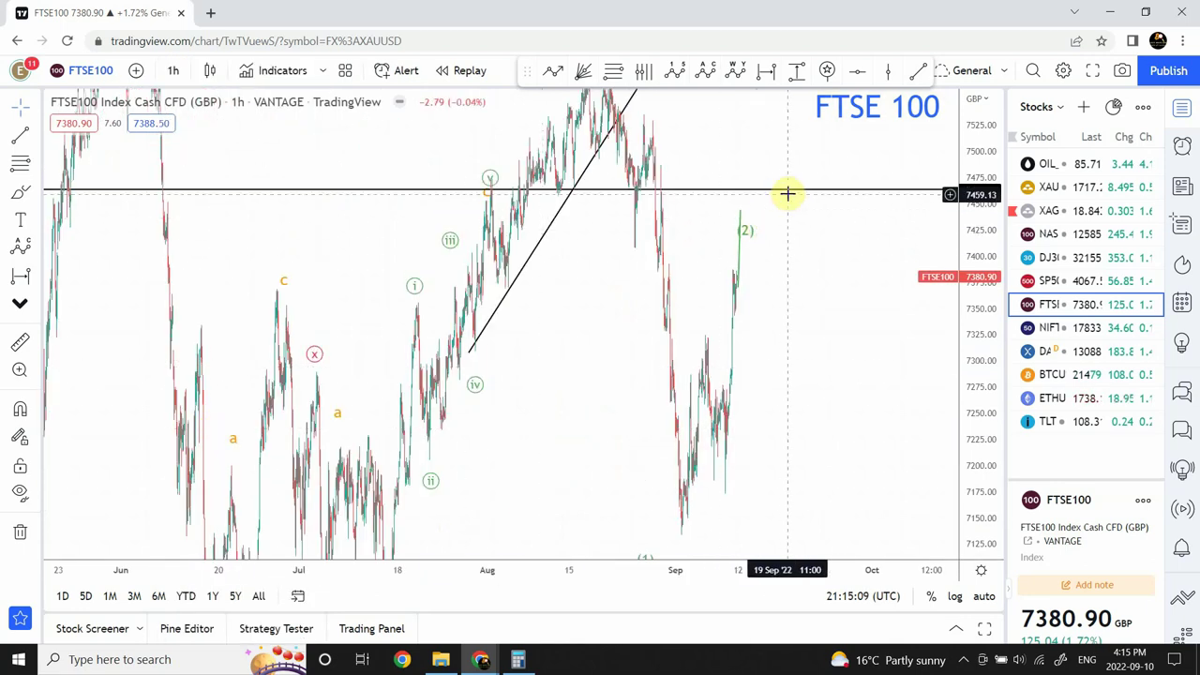
{"action": "left_click", "coordinate": [983, 600]}
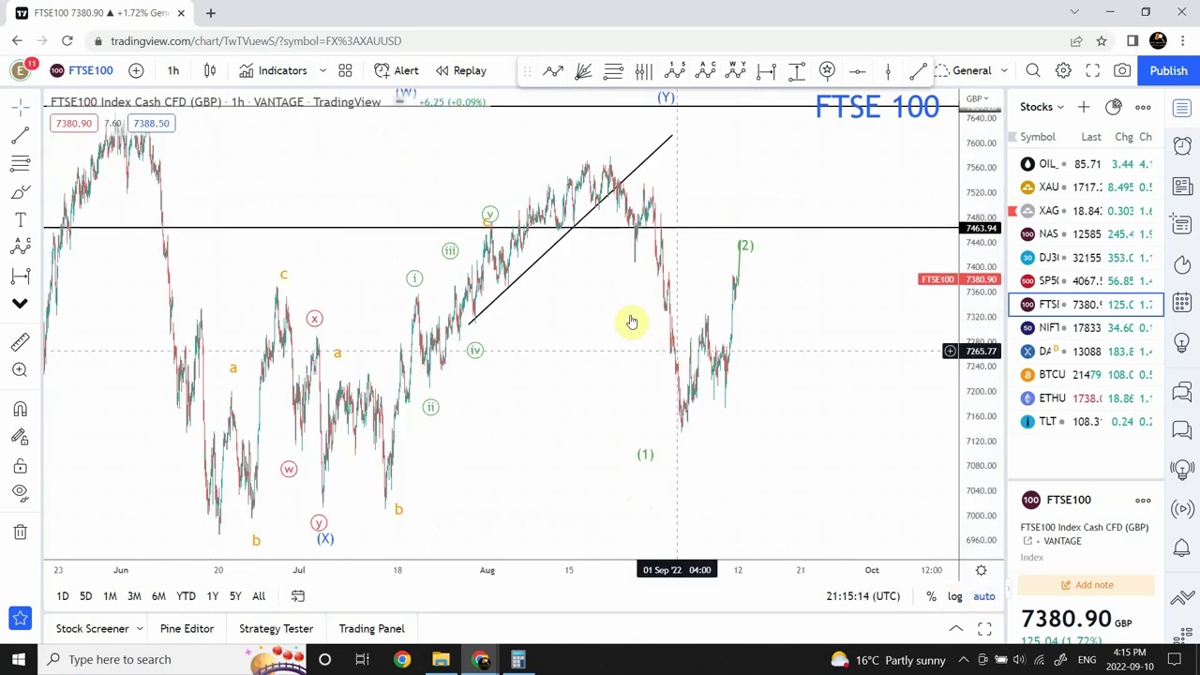
{"action": "left_click_drag", "start_coordinate": [587, 329], "coordinate": [520, 328]}
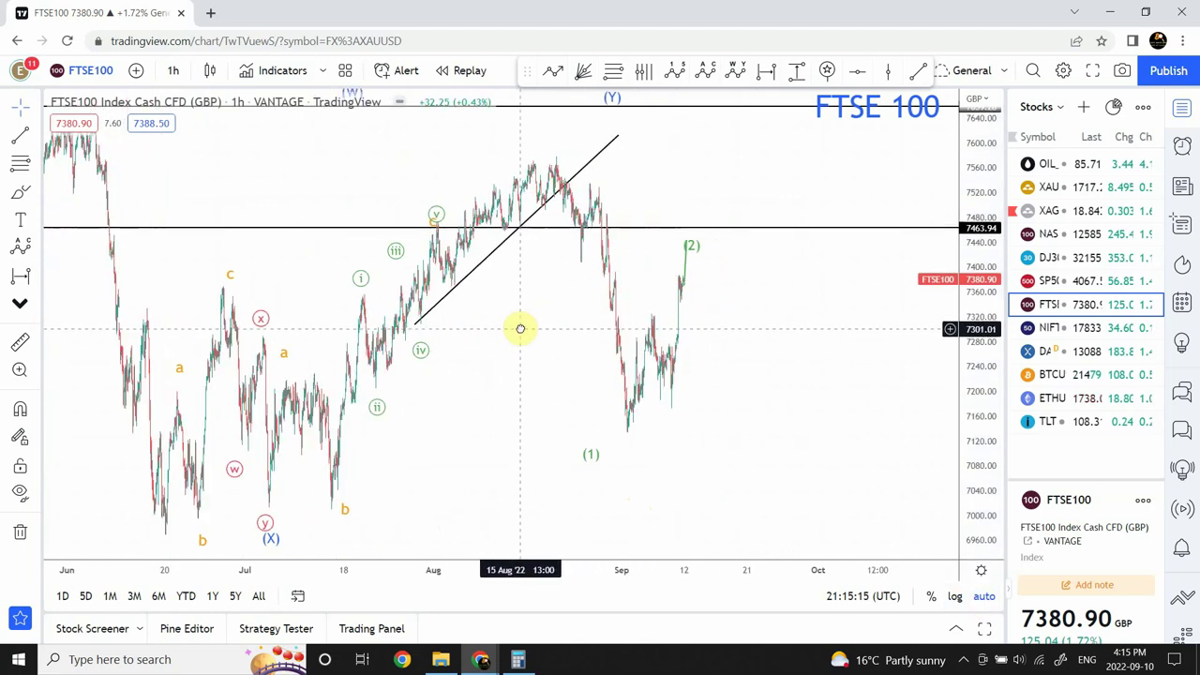
Step: Shift the green (2) label slightly later in time and lower the horizontal line to about 7,406 under the 24 August low
{"action": "left_click", "coordinate": [693, 254]}
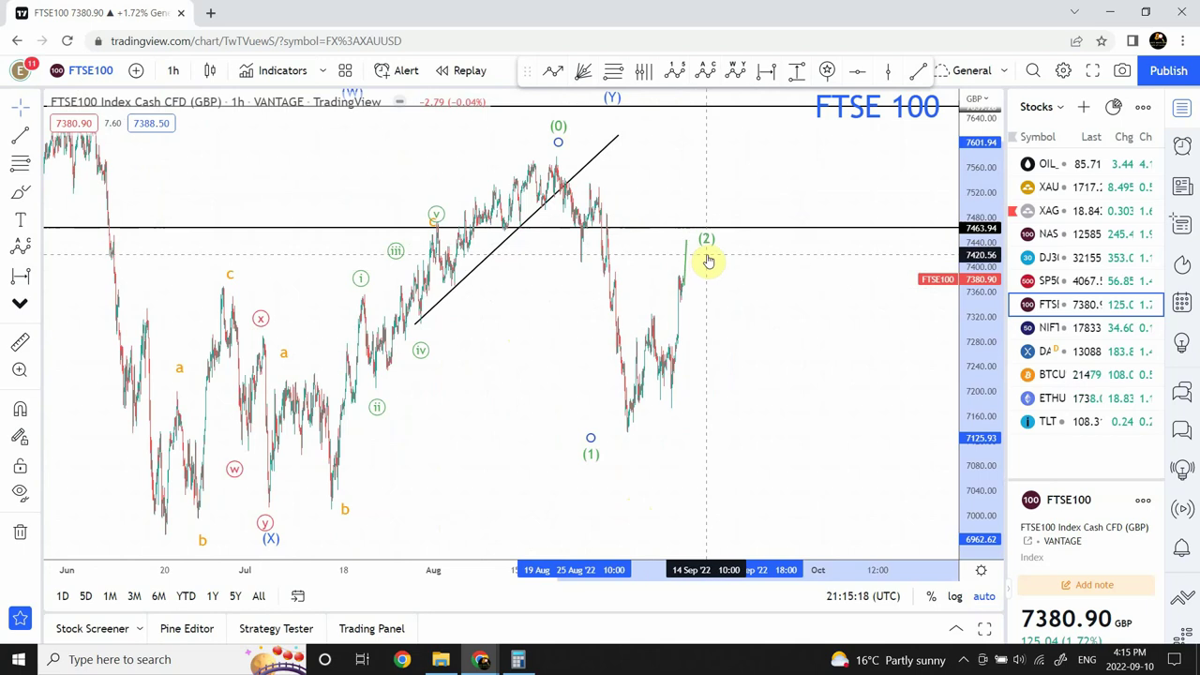
{"action": "left_click_drag", "start_coordinate": [718, 228], "coordinate": [719, 264]}
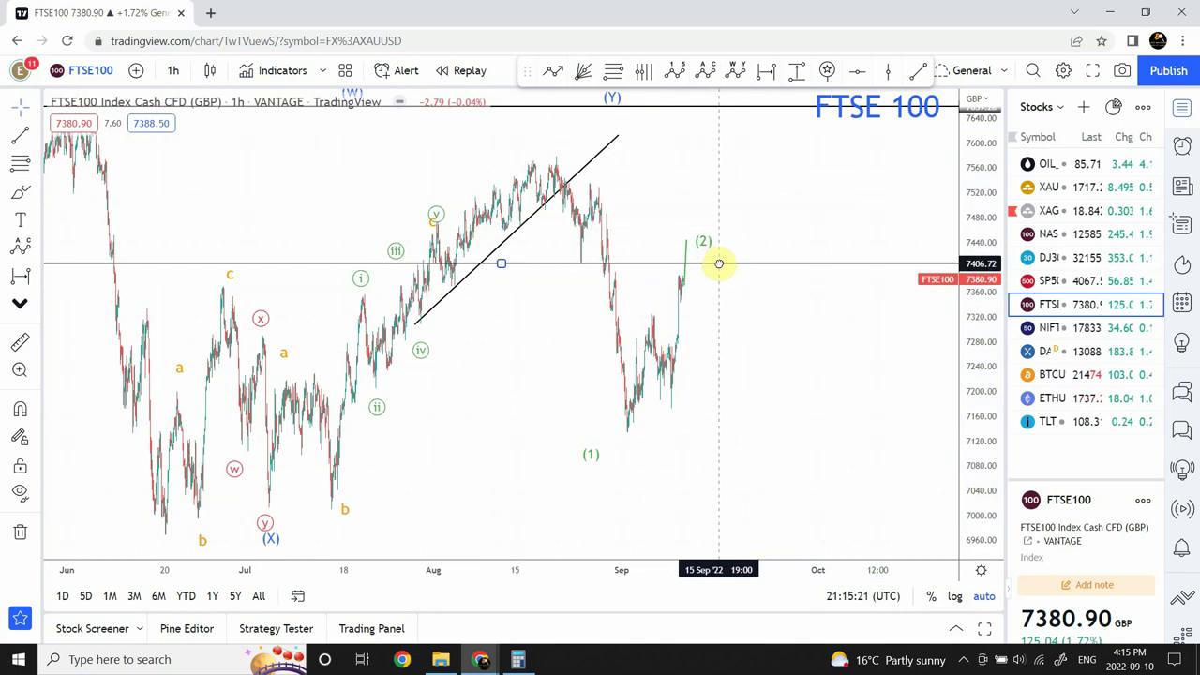
Step: Move the short rising green projection line down so it runs from about 7,350 to 7,404, just under the horizontal line
{"action": "left_click", "coordinate": [687, 253]}
{"action": "left_click_drag", "start_coordinate": [691, 255], "coordinate": [690, 299]}
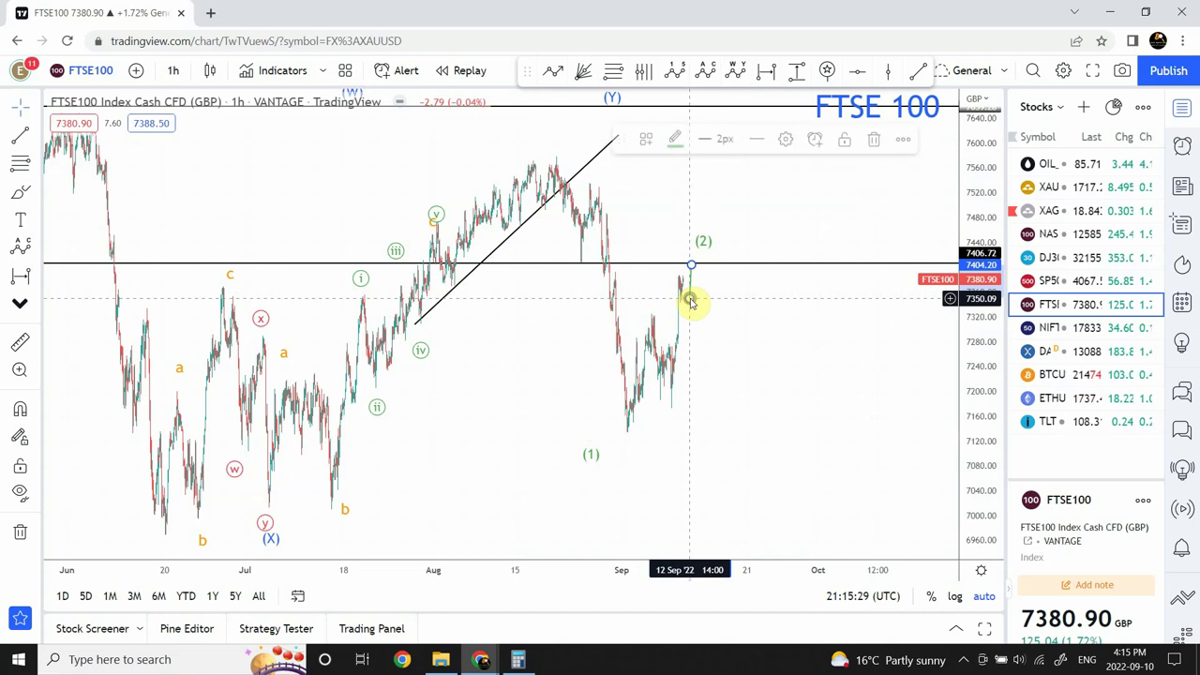
{"action": "left_click", "coordinate": [728, 301]}
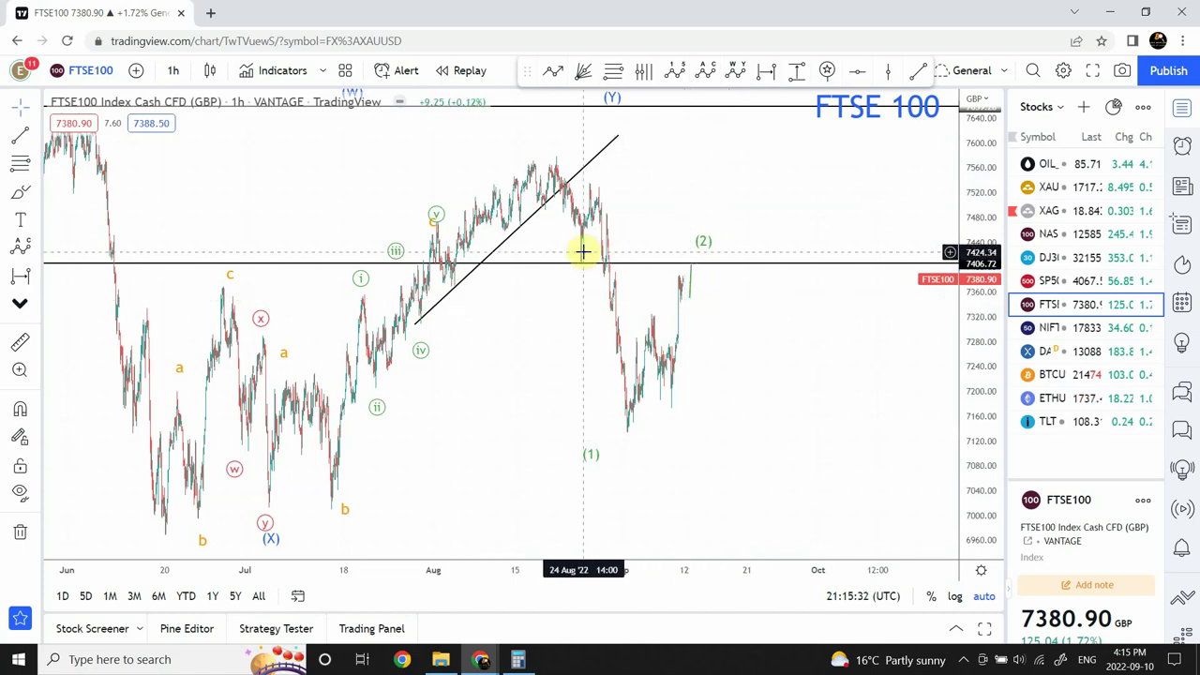
{"action": "left_click", "coordinate": [582, 260]}
{"action": "left_click_drag", "start_coordinate": [580, 253], "coordinate": [600, 235]}
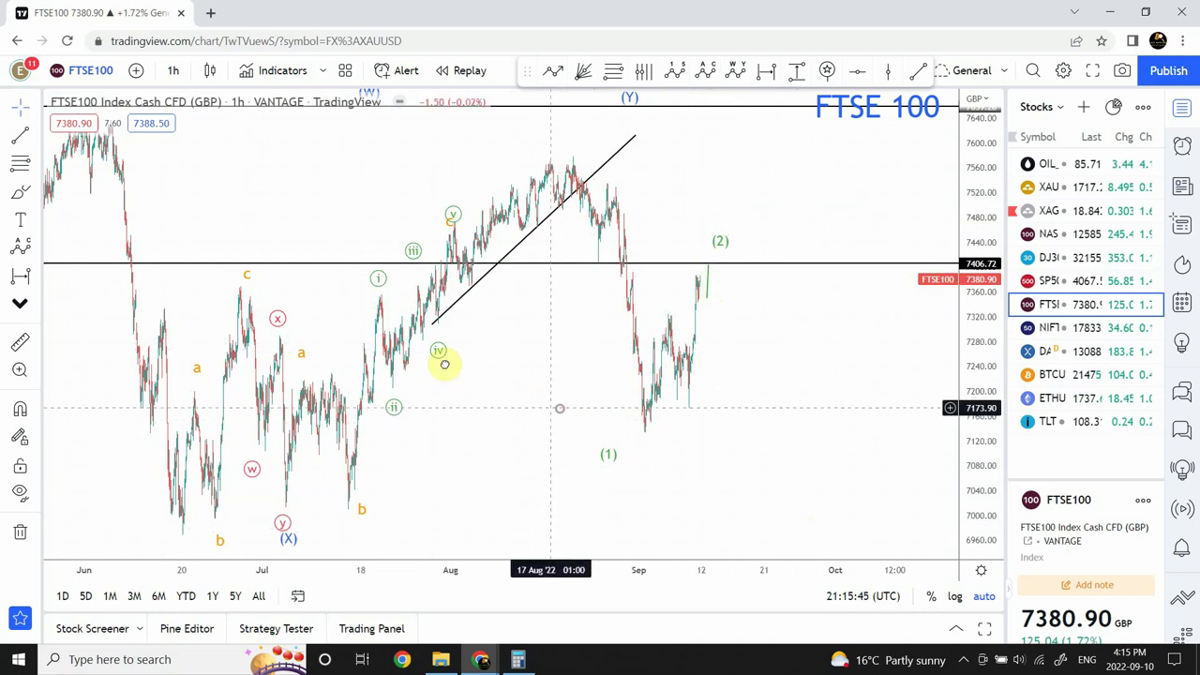
{"action": "scroll", "coordinate": [418, 343], "scroll_direction": "right", "scroll_amount": 3}
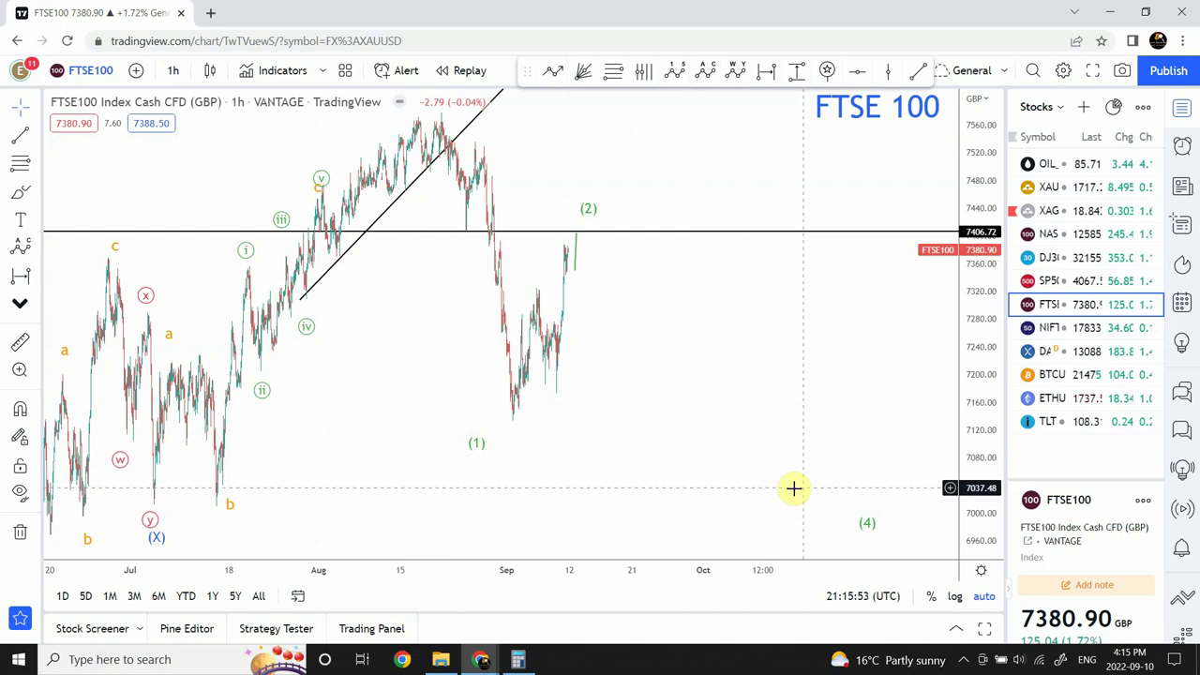
Step: Switch to the Nifty 50 chart and bring the late 2021 price history and the full green projection into view
{"action": "left_click", "coordinate": [1094, 330]}
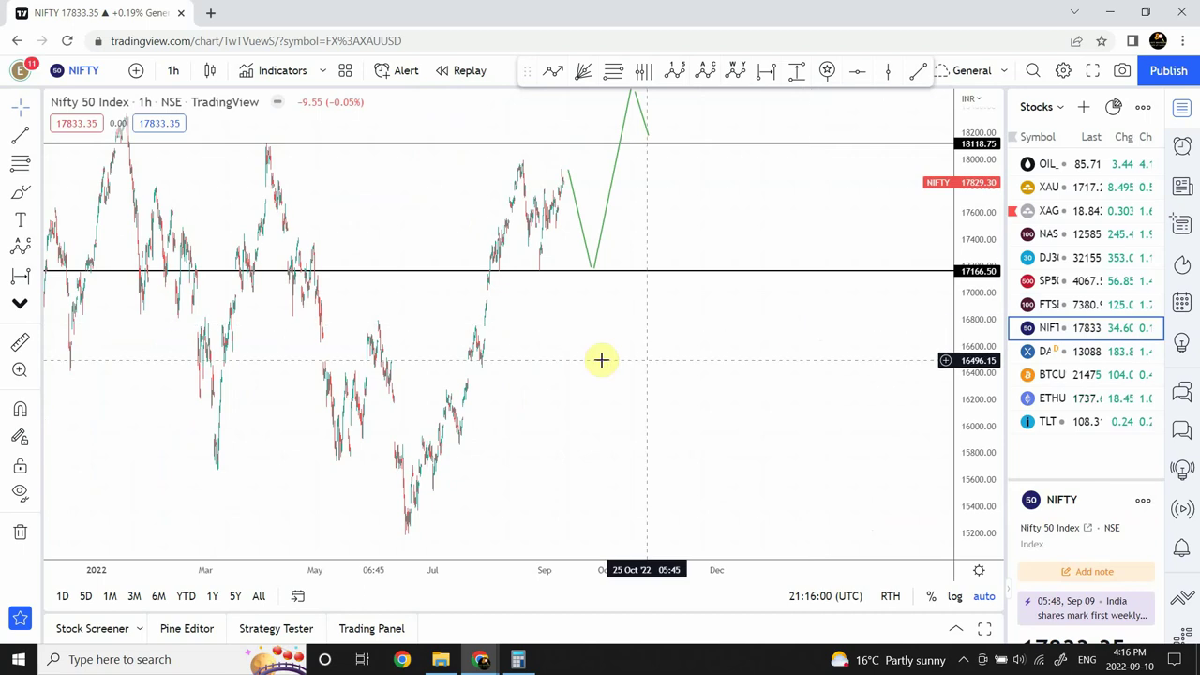
{"action": "scroll", "coordinate": [424, 222], "scroll_direction": "left", "scroll_amount": 5}
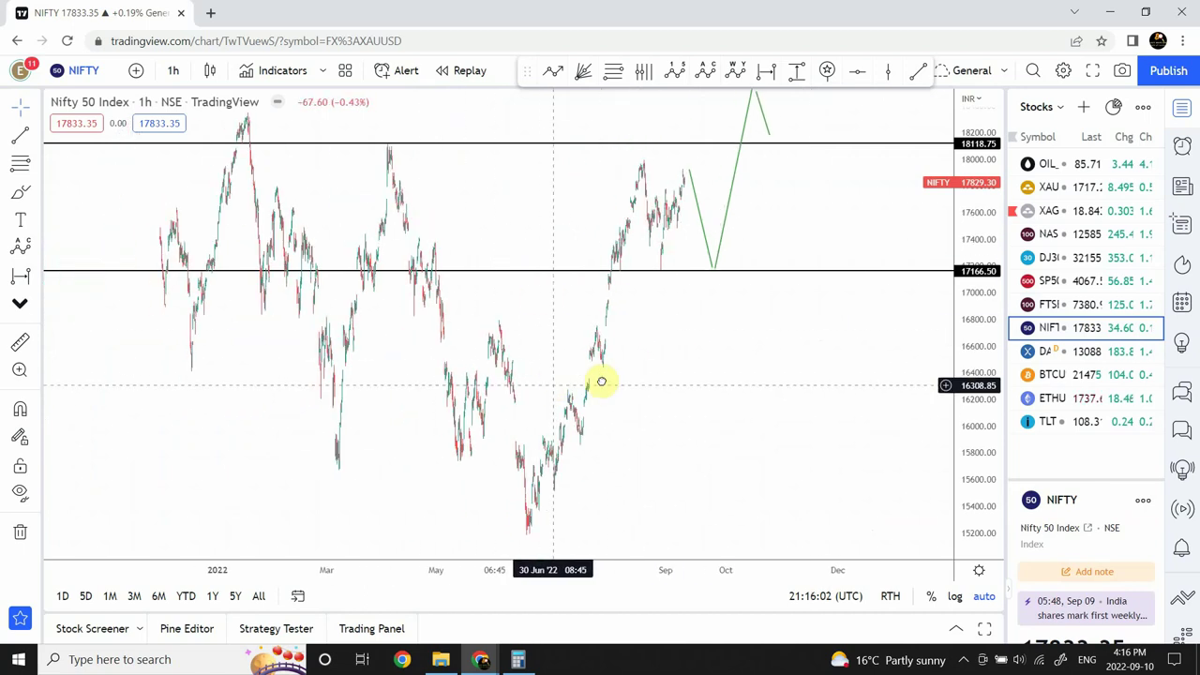
{"action": "scroll", "coordinate": [475, 357], "scroll_direction": "left", "scroll_amount": 3}
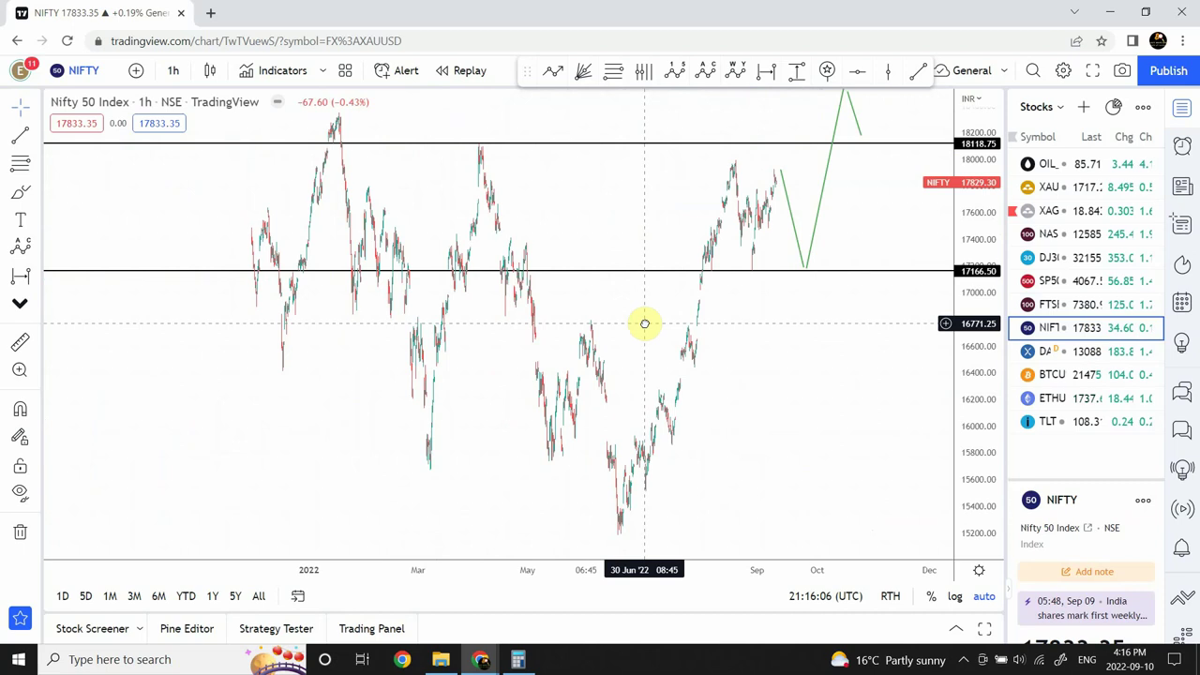
{"action": "left_click_drag", "start_coordinate": [629, 209], "coordinate": [564, 210]}
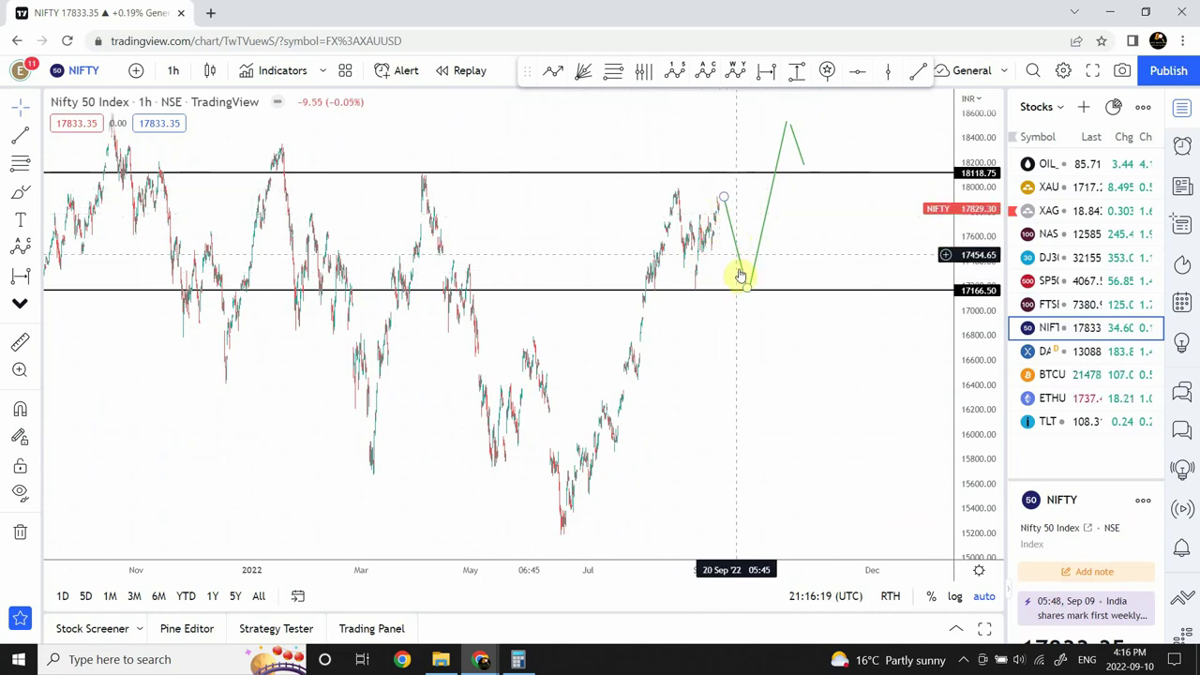
{"action": "mouse_move", "coordinate": [740, 284]}
{"action": "left_mouse_down"}
{"action": "mouse_move", "coordinate": [696, 289]}
{"action": "mouse_move", "coordinate": [747, 291]}
{"action": "left_mouse_up"}
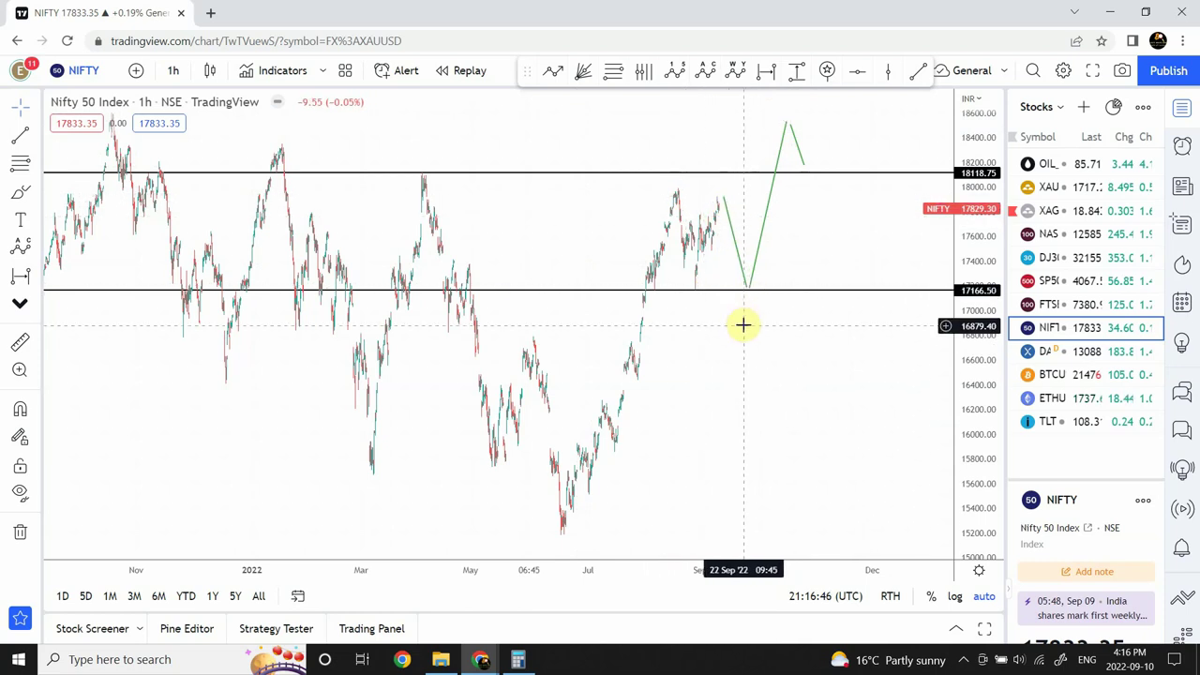
Step: Extend the final falling green projection line so it ends at about 15,375 in mid-November
{"action": "left_click", "coordinate": [803, 163]}
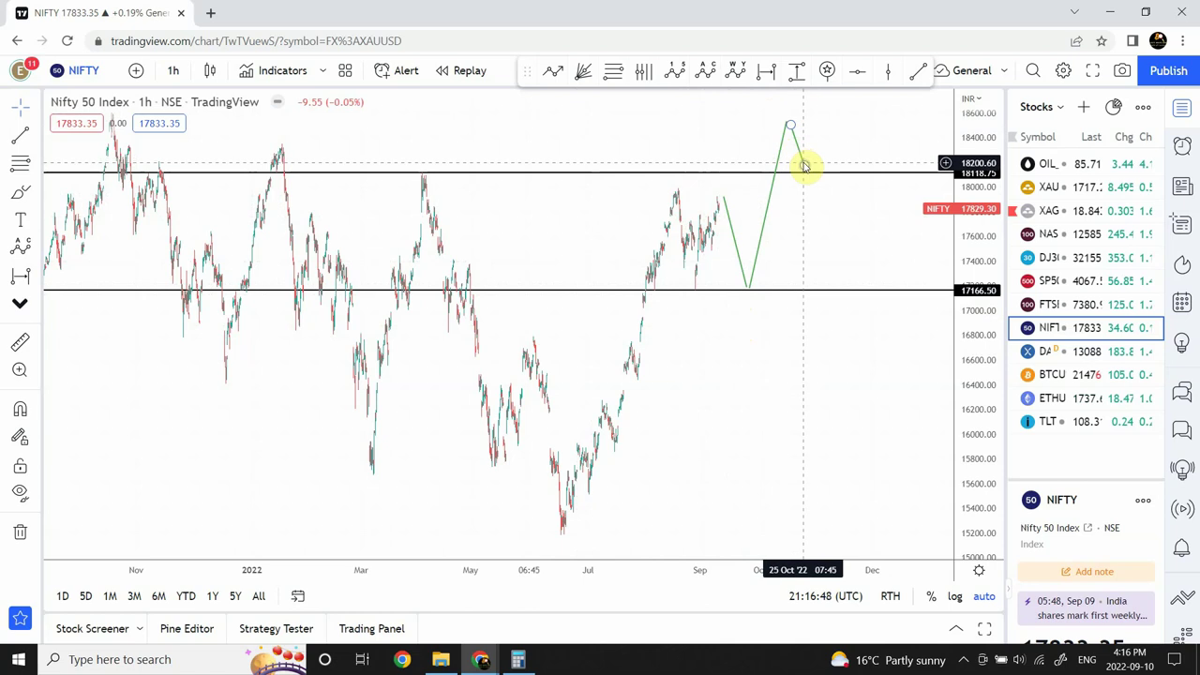
{"action": "left_click_drag", "start_coordinate": [806, 211], "coordinate": [844, 514]}
{"action": "left_click", "coordinate": [793, 367]}
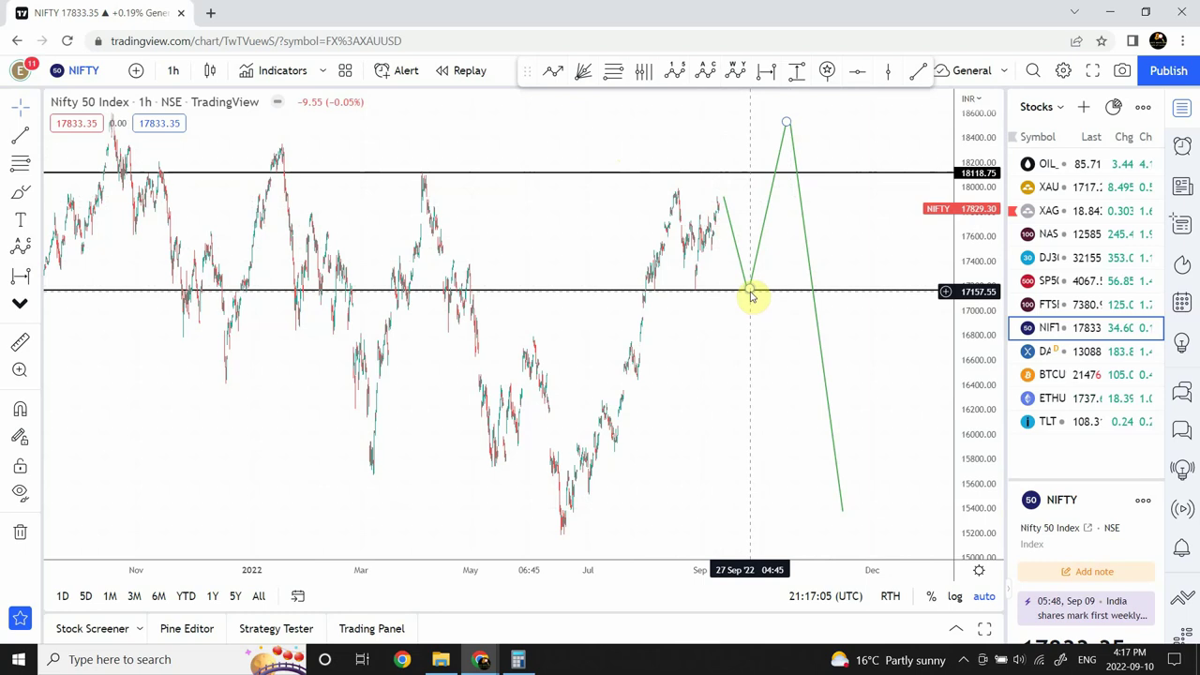
{"action": "left_click", "coordinate": [722, 198]}
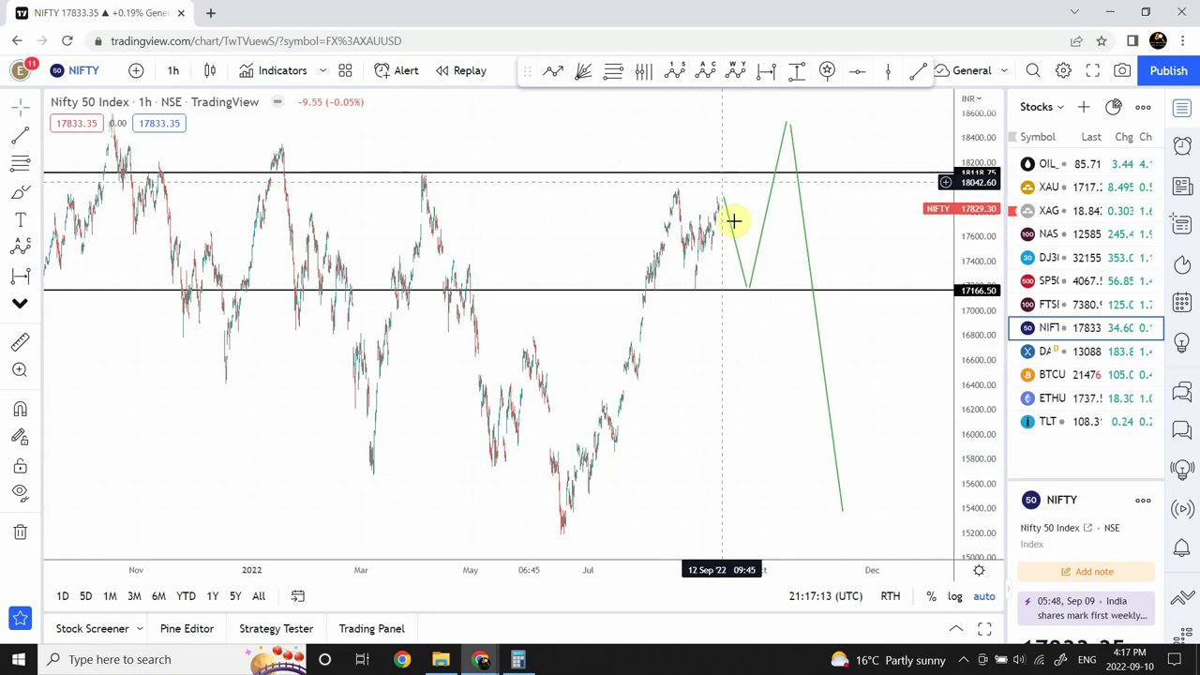
{"action": "left_click", "coordinate": [748, 286]}
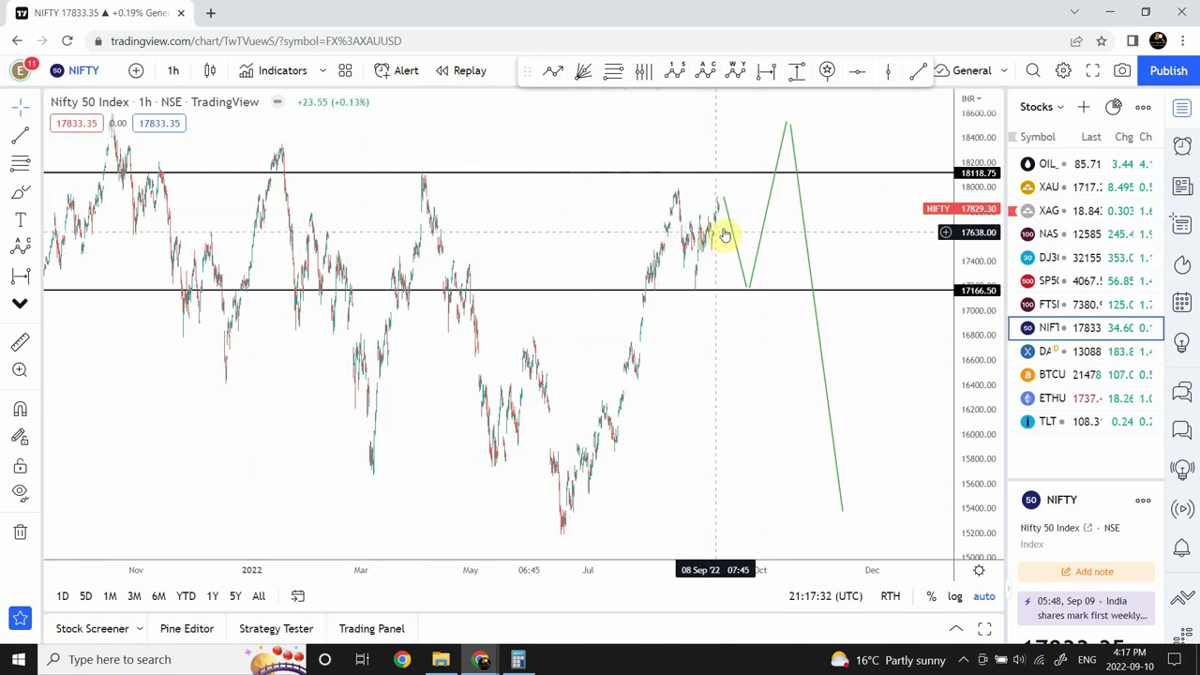
Step: Move the upper end of the long falling green line to about 18,529 on 26 October, leaving the line unlocked
{"action": "left_click", "coordinate": [787, 125]}
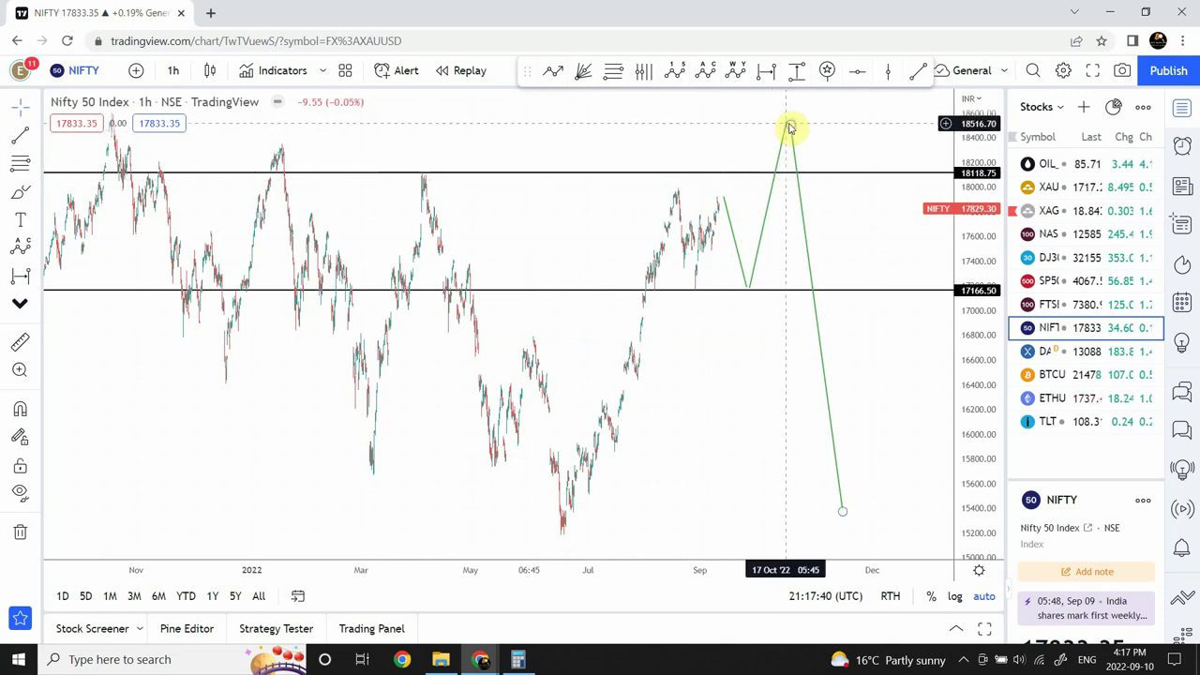
{"action": "left_click_drag", "start_coordinate": [789, 128], "coordinate": [808, 127]}
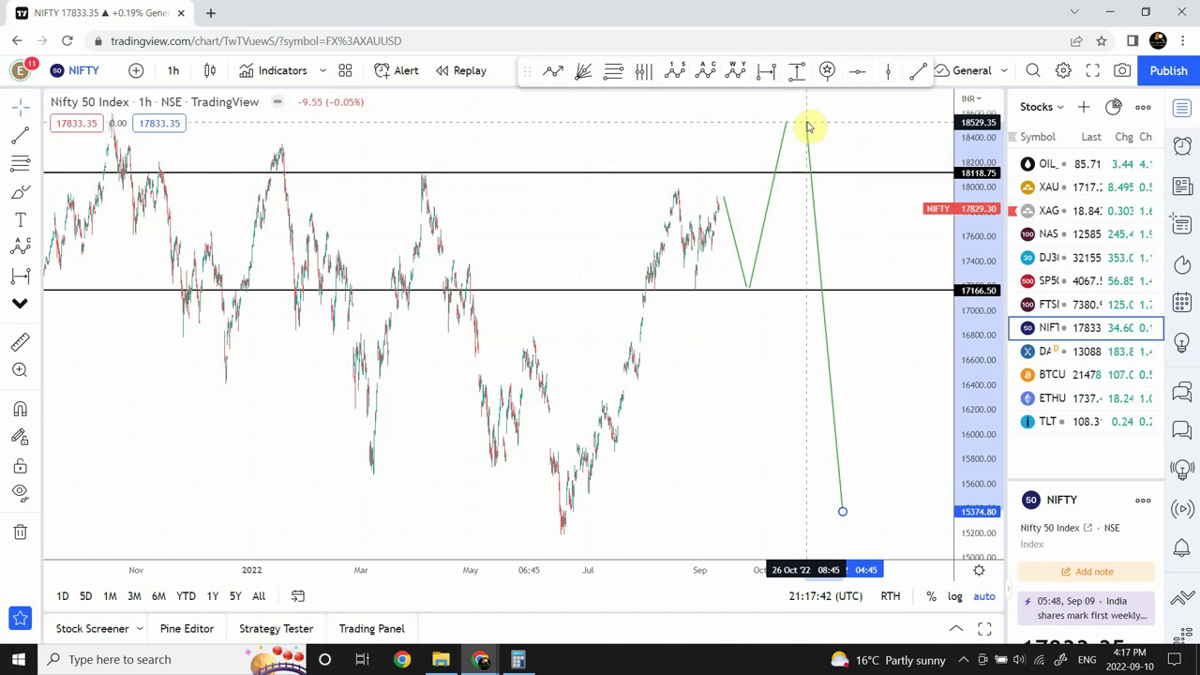
{"action": "left_click", "coordinate": [846, 138]}
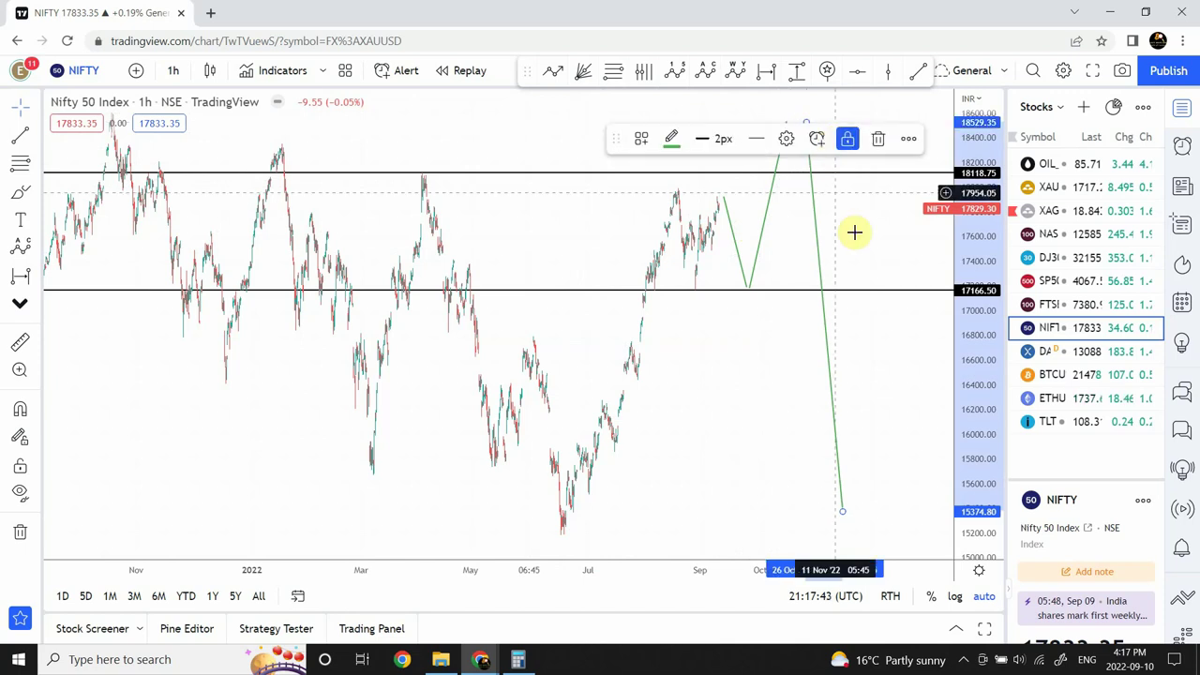
{"action": "left_click", "coordinate": [848, 140]}
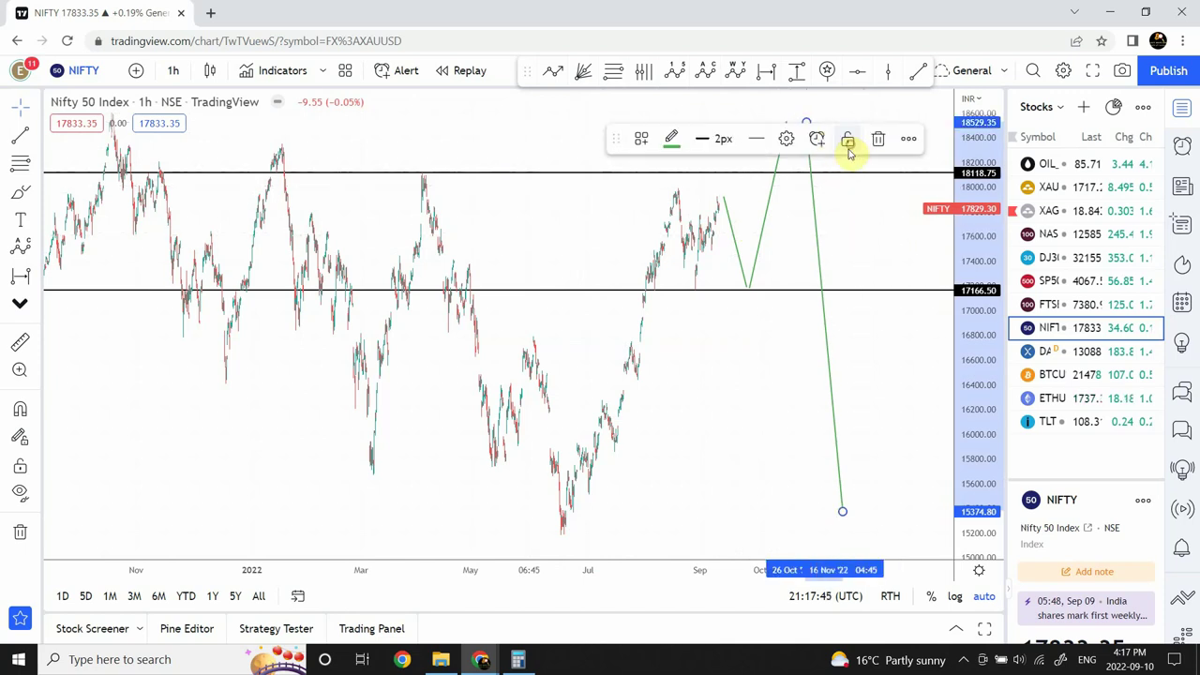
{"action": "left_click", "coordinate": [856, 218]}
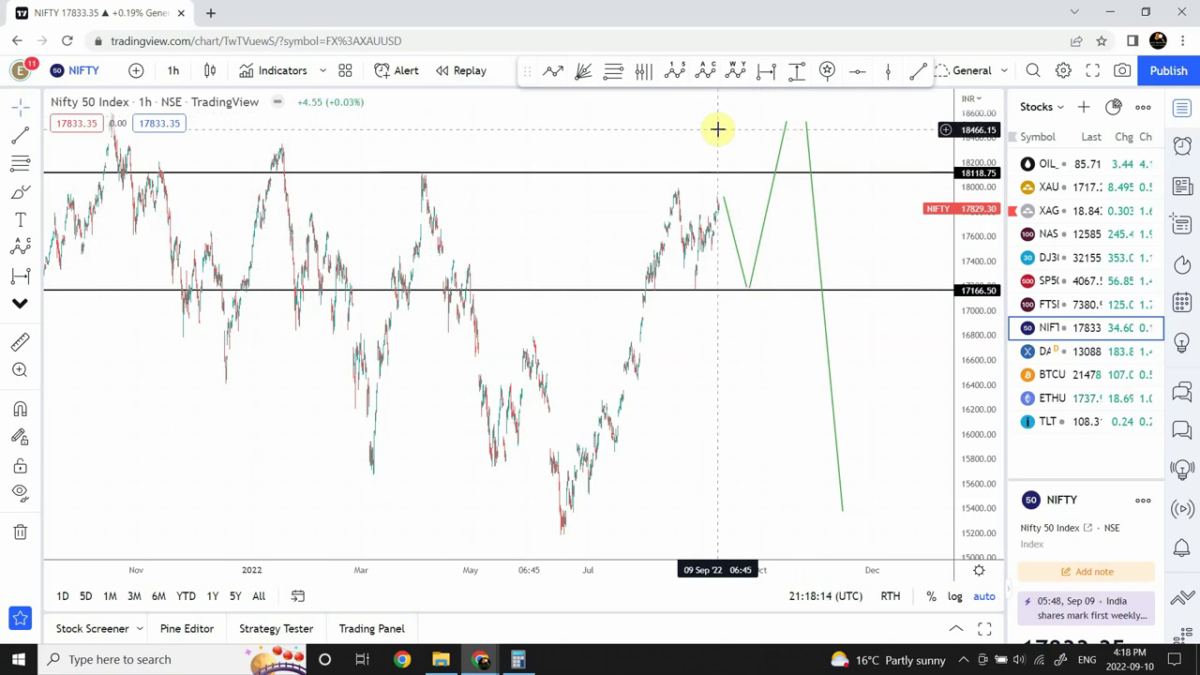
{"action": "left_click_drag", "start_coordinate": [702, 129], "coordinate": [684, 133]}
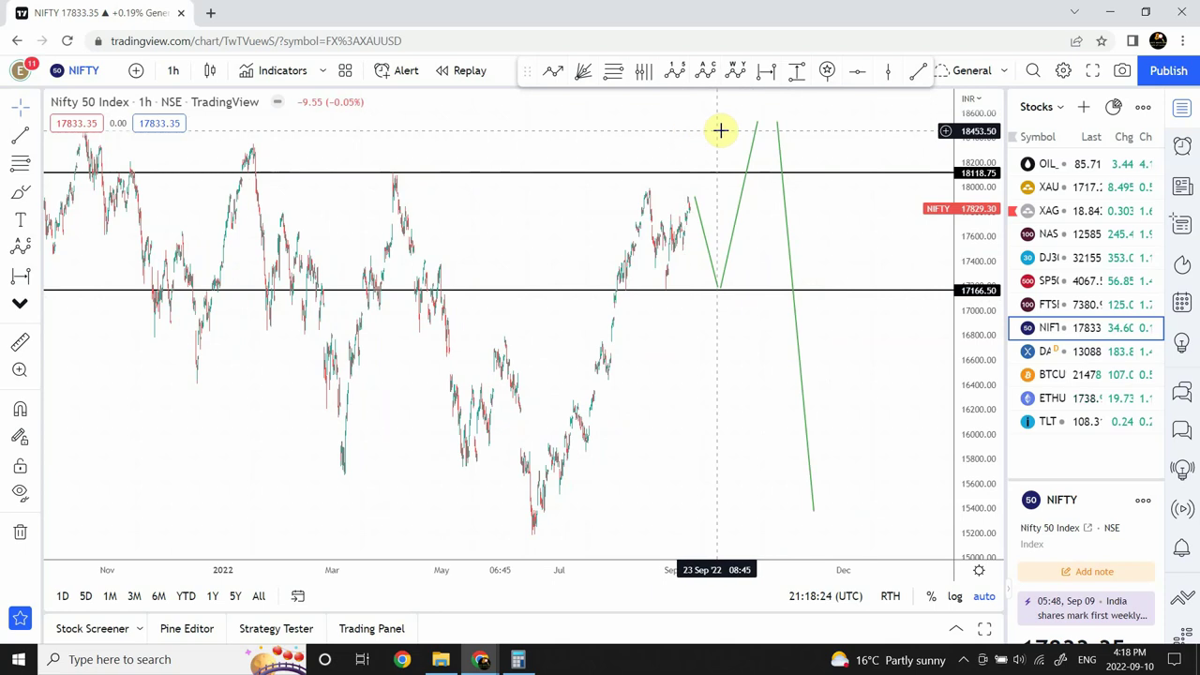
{"action": "left_click_drag", "start_coordinate": [747, 122], "coordinate": [757, 125]}
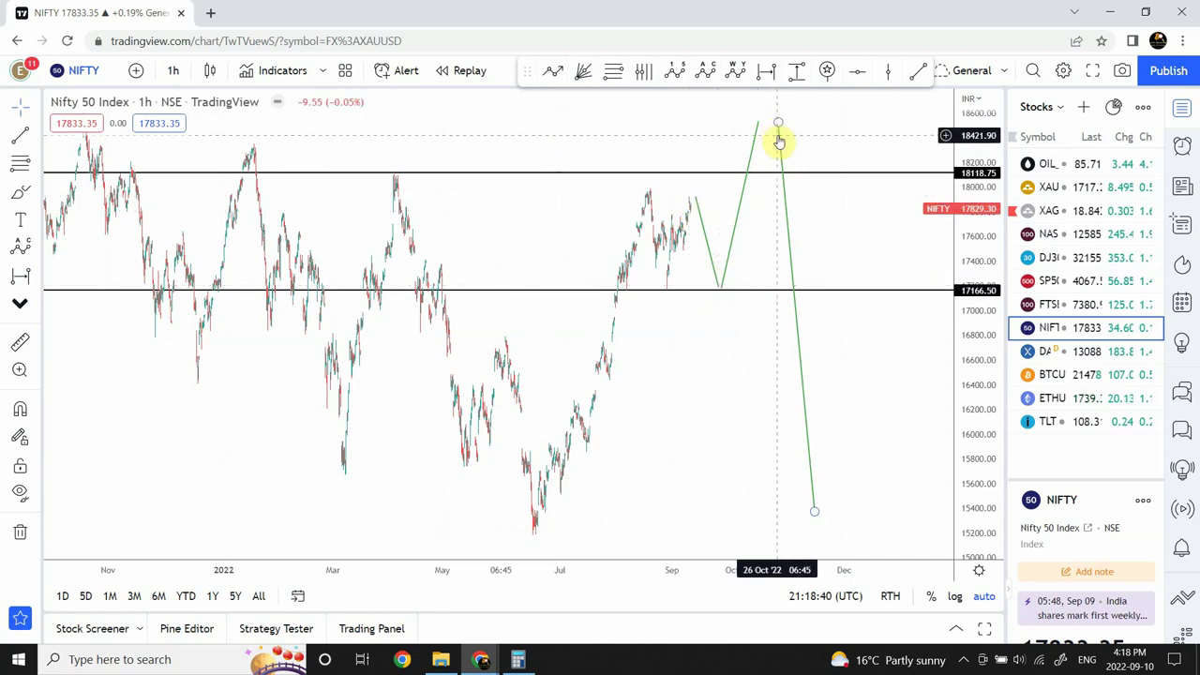
Step: Switch to the DAX chart and set it to the 15-minute interval
{"action": "left_click", "coordinate": [1092, 357]}
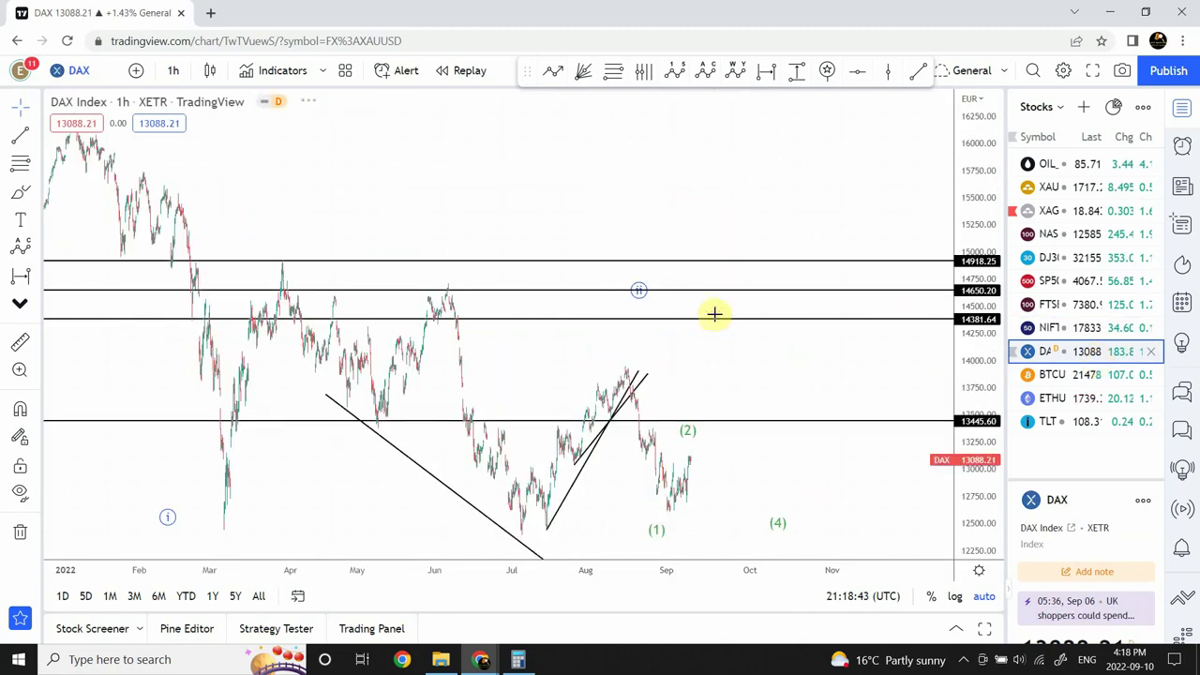
{"action": "left_click_drag", "start_coordinate": [697, 343], "coordinate": [525, 324]}
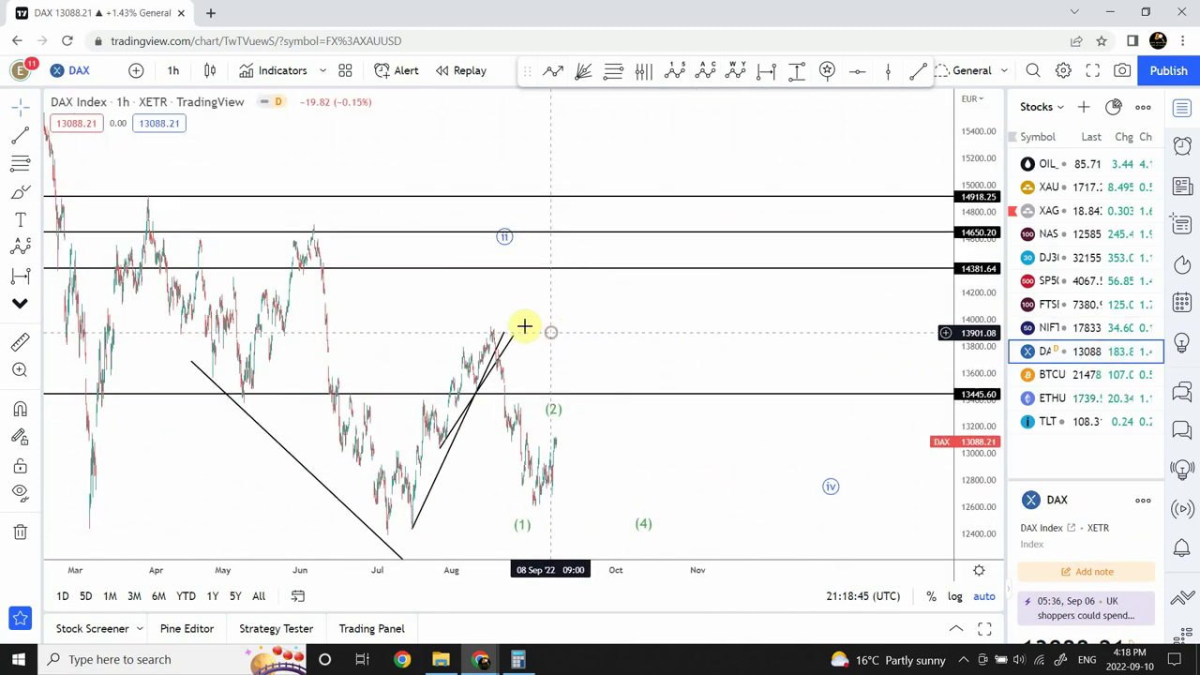
{"action": "left_click", "coordinate": [179, 75]}
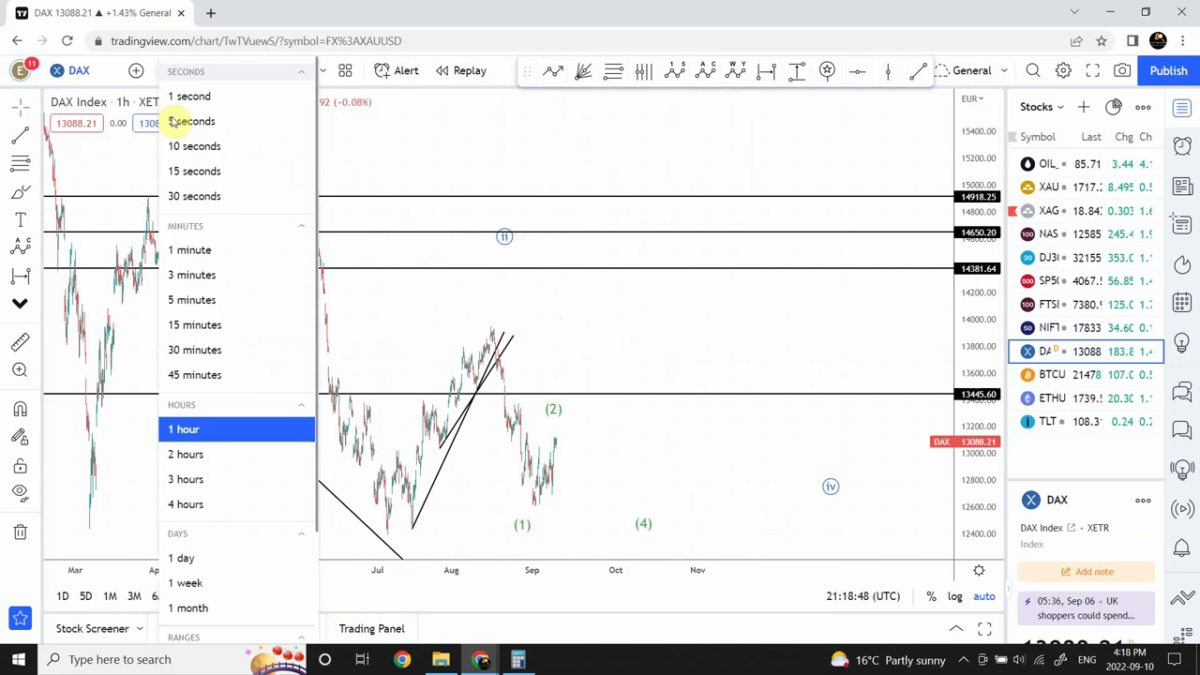
{"action": "left_click", "coordinate": [193, 327]}
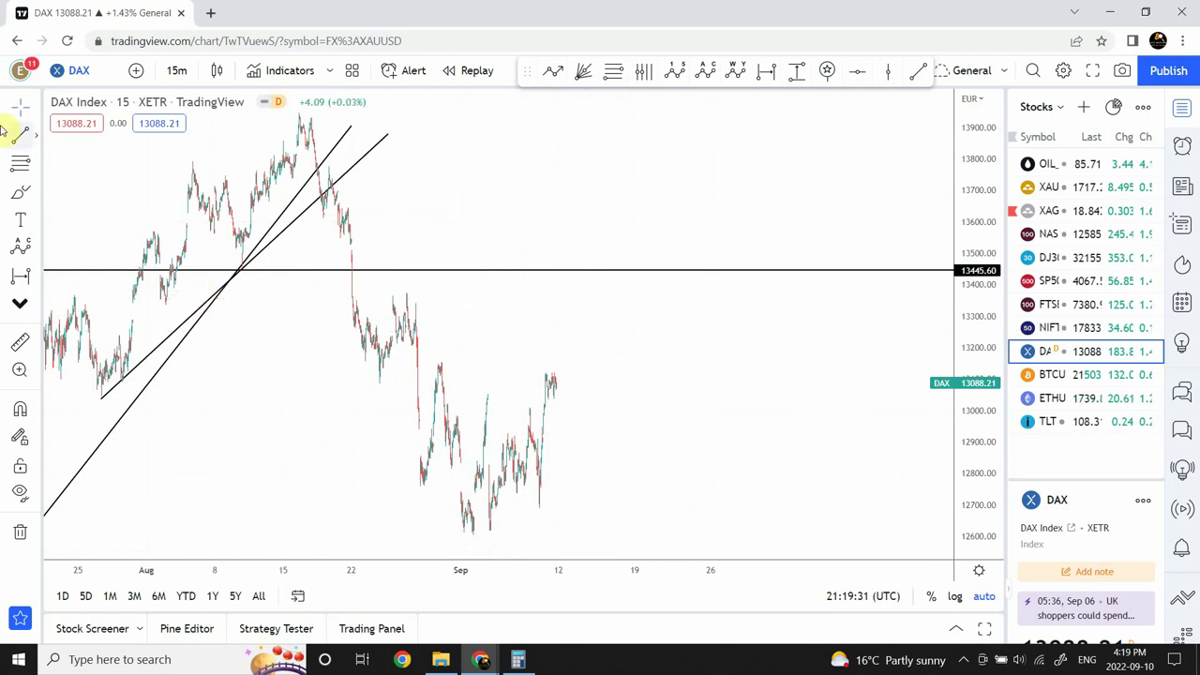
Step: Draw a short falling green line from about 13,081 to 13,032 on 12 September, and lower the horizontal level to 13,374.33
{"action": "left_click", "coordinate": [562, 385]}
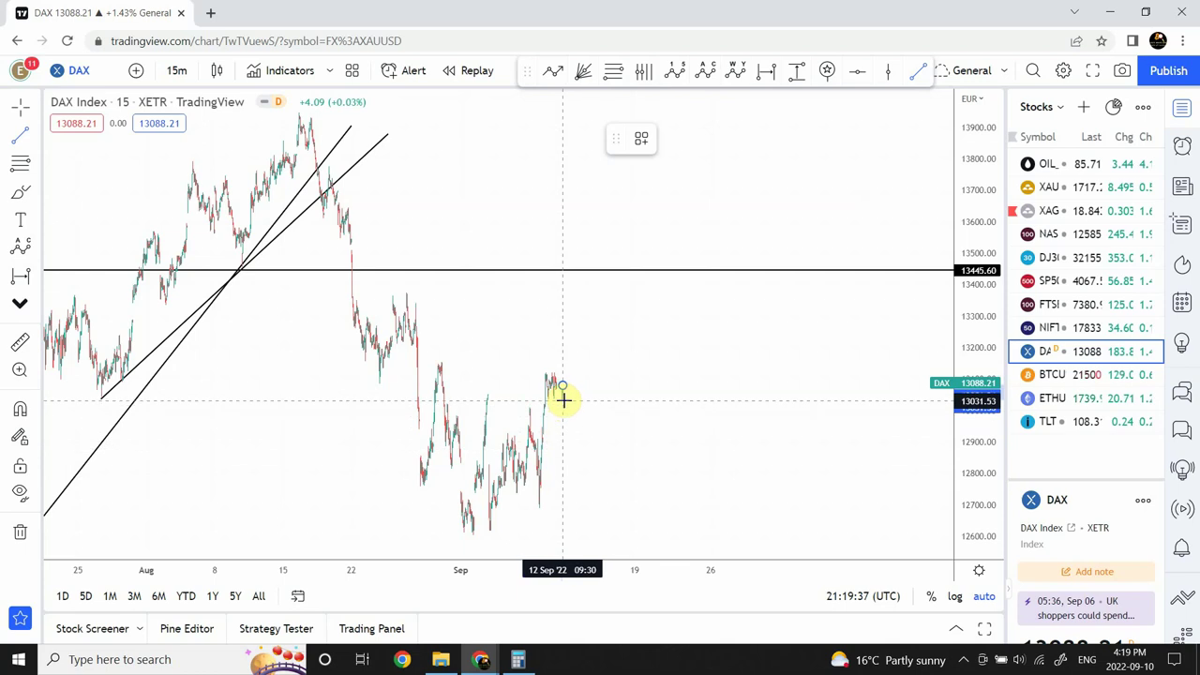
{"action": "left_click", "coordinate": [563, 401]}
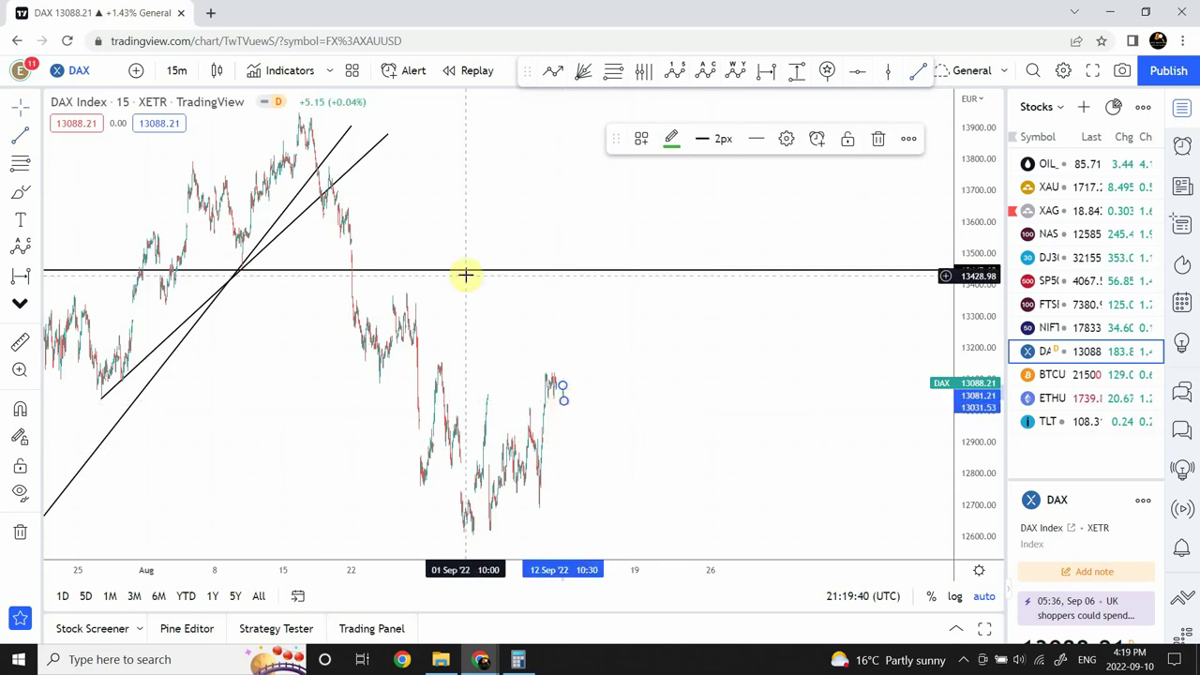
{"action": "left_click_drag", "start_coordinate": [468, 271], "coordinate": [468, 293]}
{"action": "left_click", "coordinate": [563, 241]}
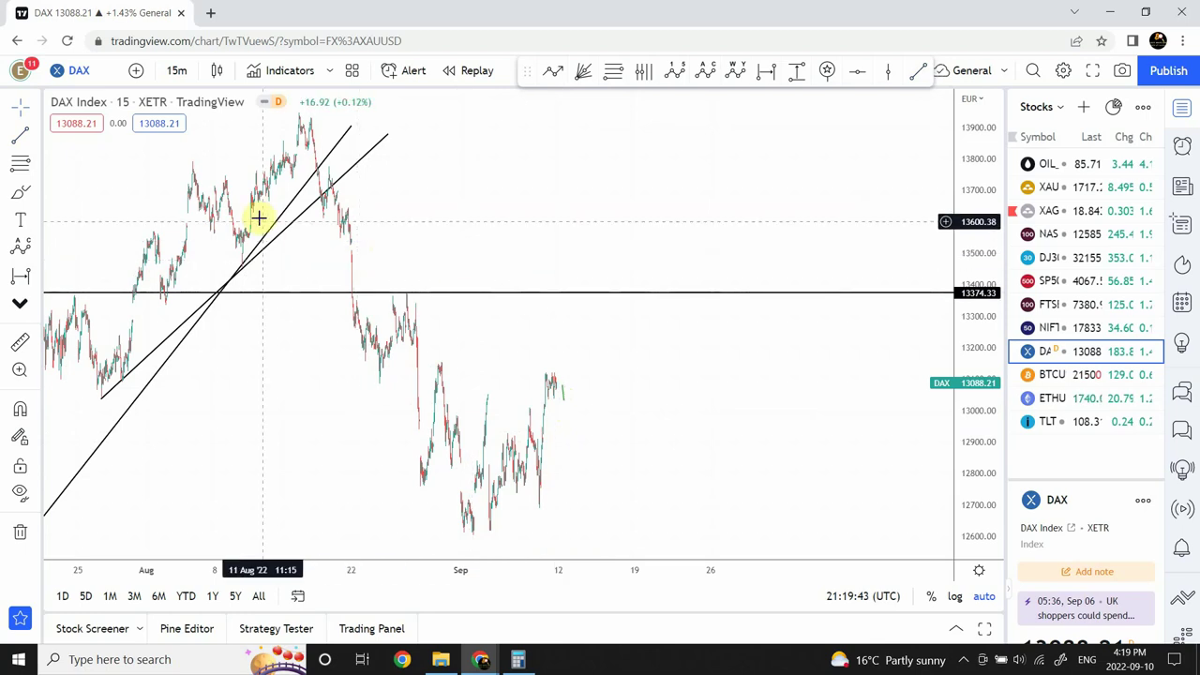
Step: Add a steep rising green projection line from about 13,029 up to about 13,320 on 13 September
{"action": "left_click", "coordinate": [21, 137]}
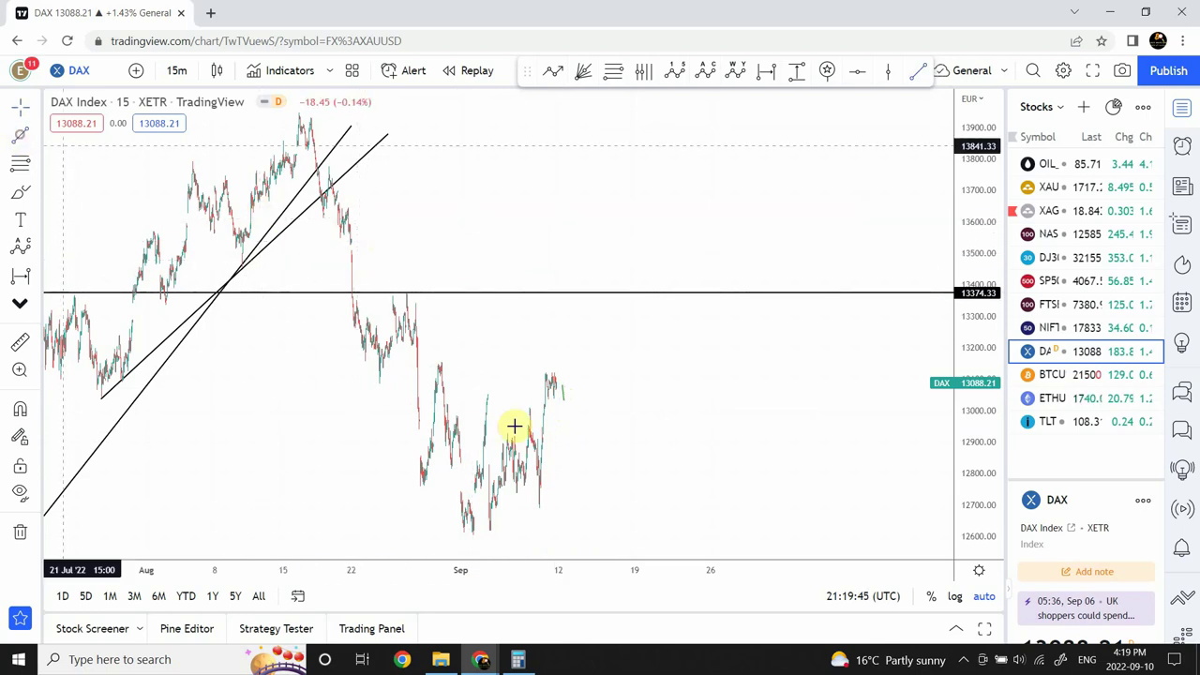
{"action": "left_click", "coordinate": [566, 402]}
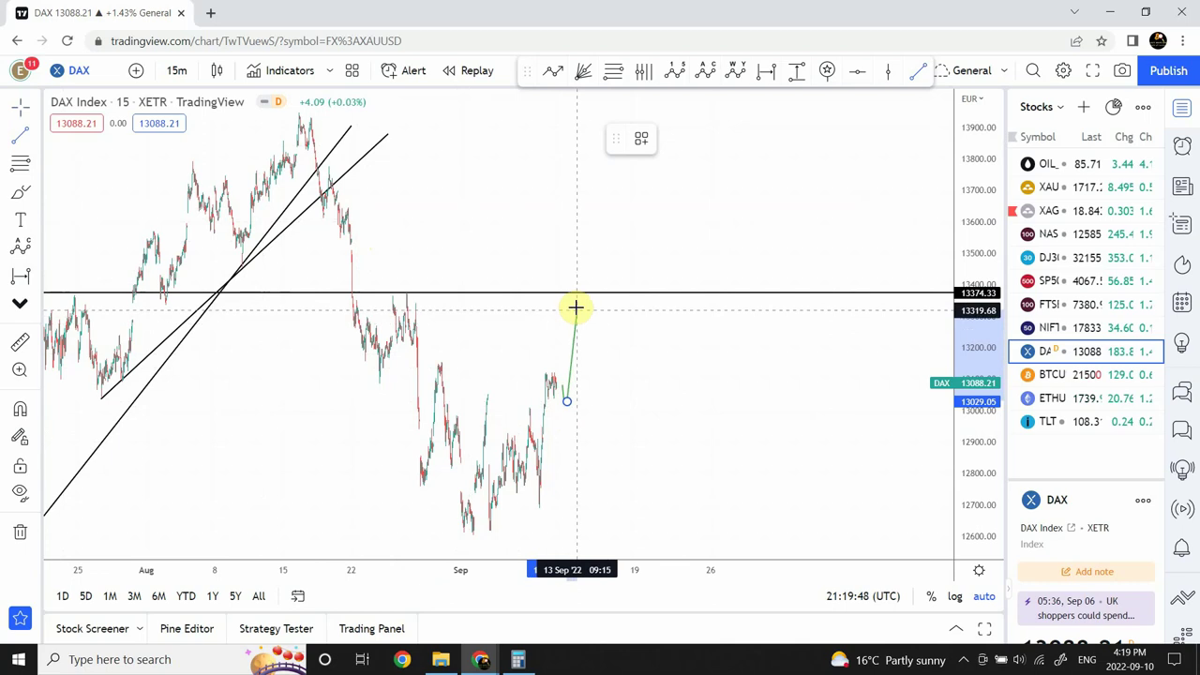
{"action": "left_click", "coordinate": [575, 307]}
{"action": "left_click", "coordinate": [595, 351]}
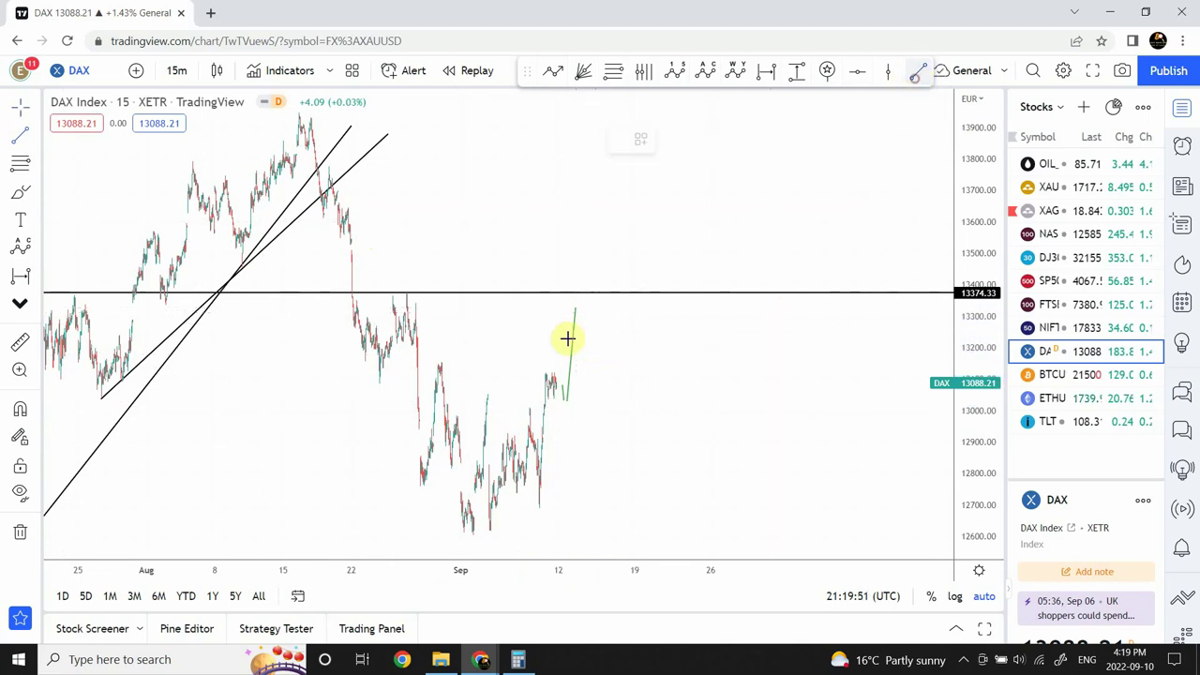
Step: Draw a long falling green projection line from about 13,310 on 13 September to about 12,639 on 20 September
{"action": "left_click", "coordinate": [583, 312]}
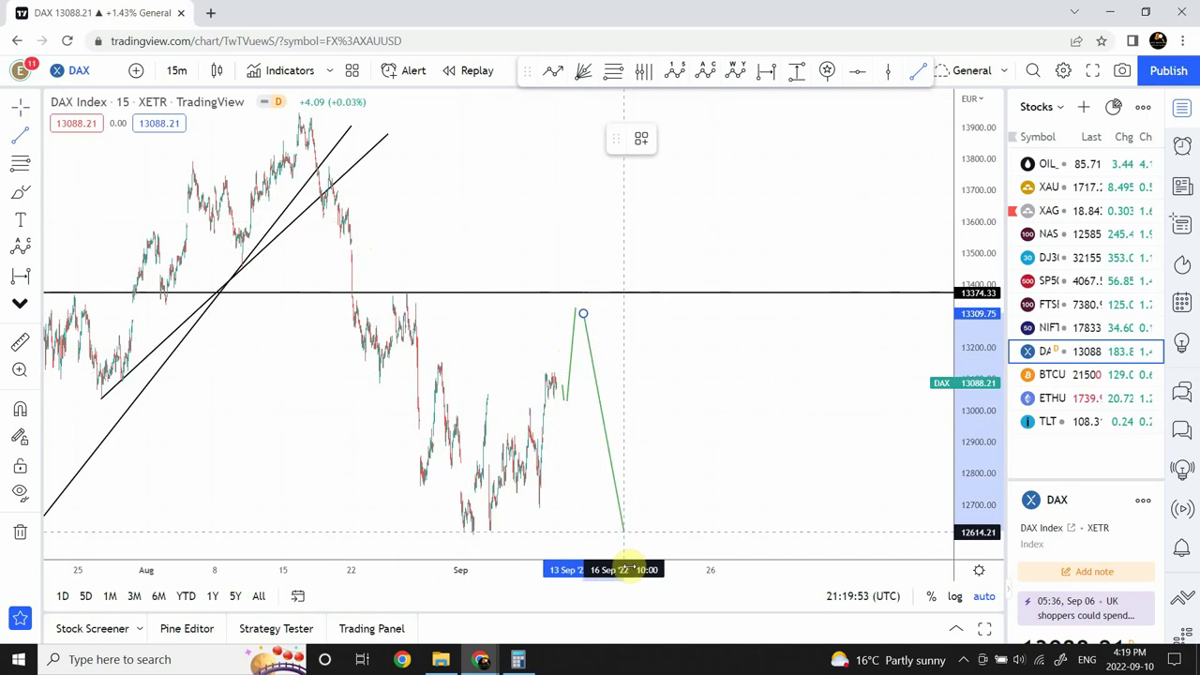
{"action": "left_click", "coordinate": [663, 523]}
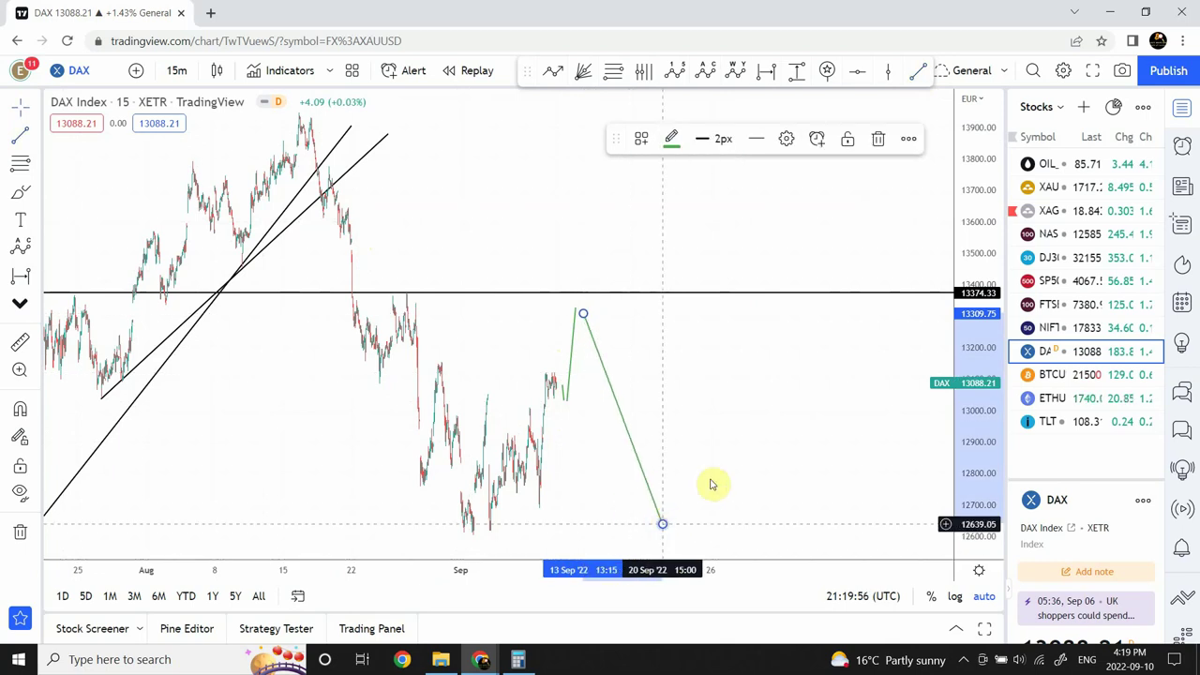
{"action": "left_click", "coordinate": [710, 477]}
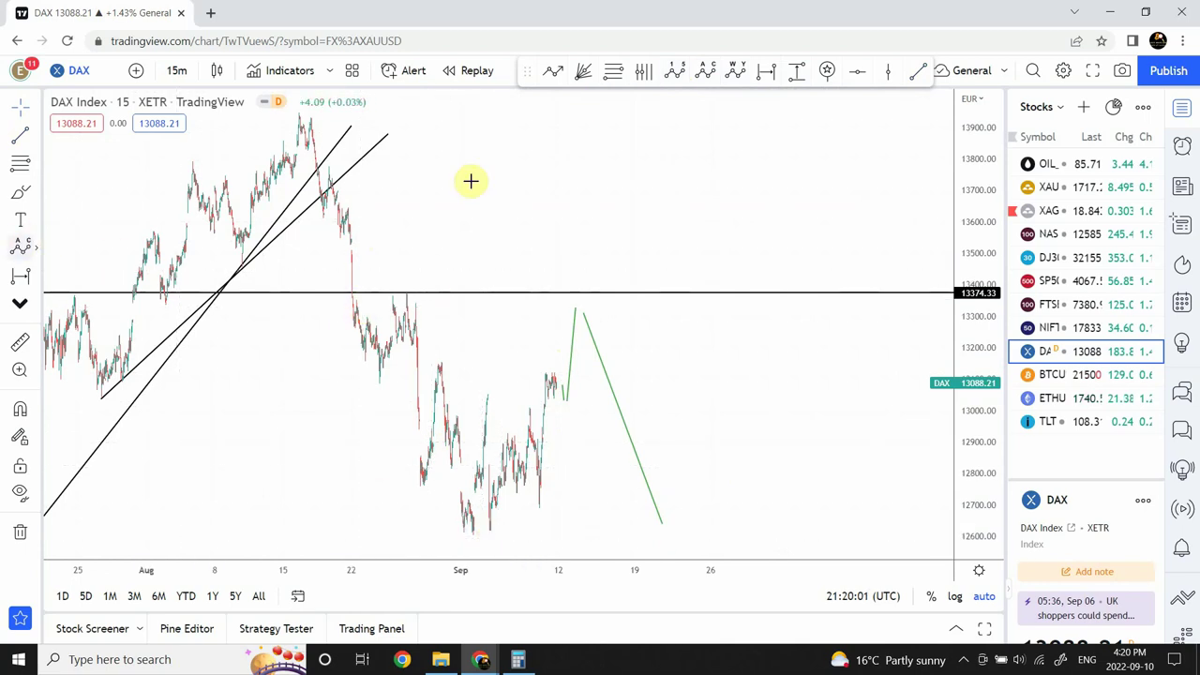
Step: Set the DAX chart to the 1-day interval and bring the wave count from 2019 through the green projections into view
{"action": "left_click", "coordinate": [178, 71]}
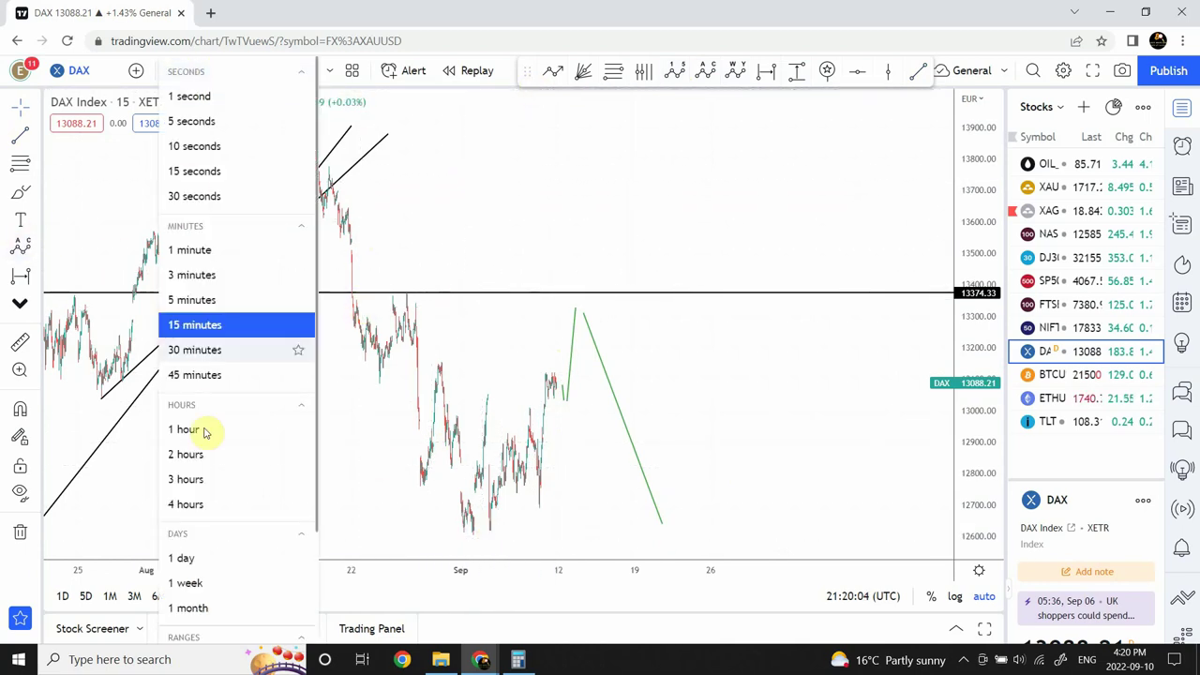
{"action": "left_click", "coordinate": [204, 557]}
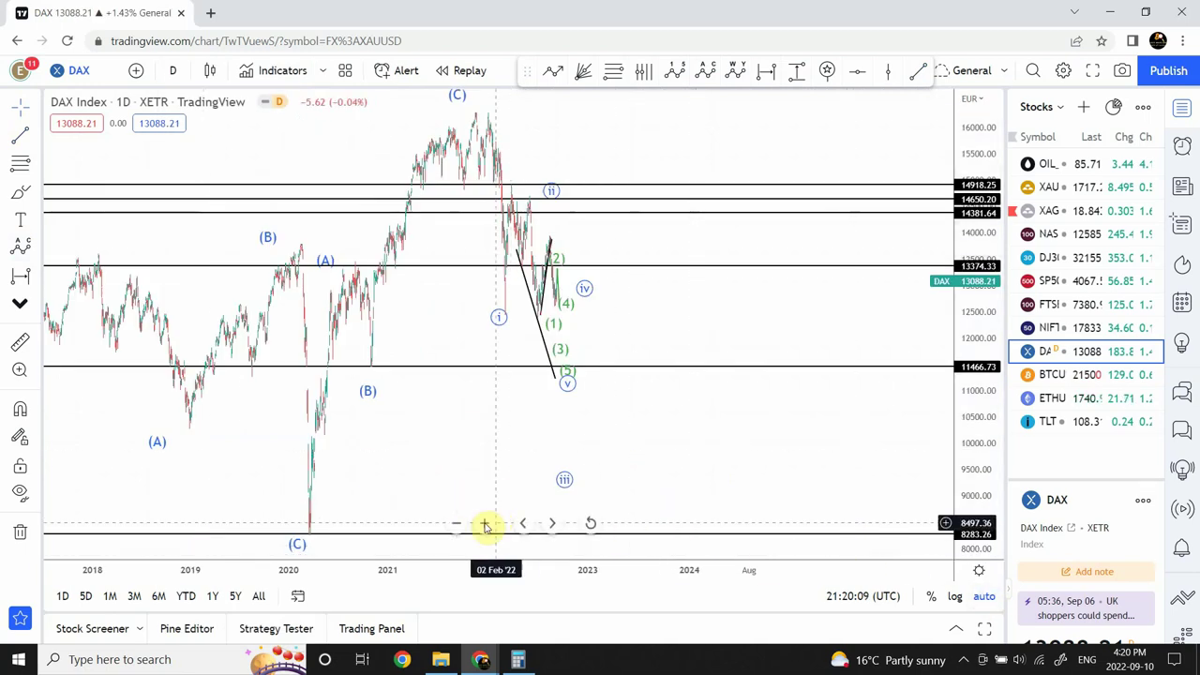
{"action": "left_click", "coordinate": [485, 524]}
{"action": "left_click", "coordinate": [485, 524]}
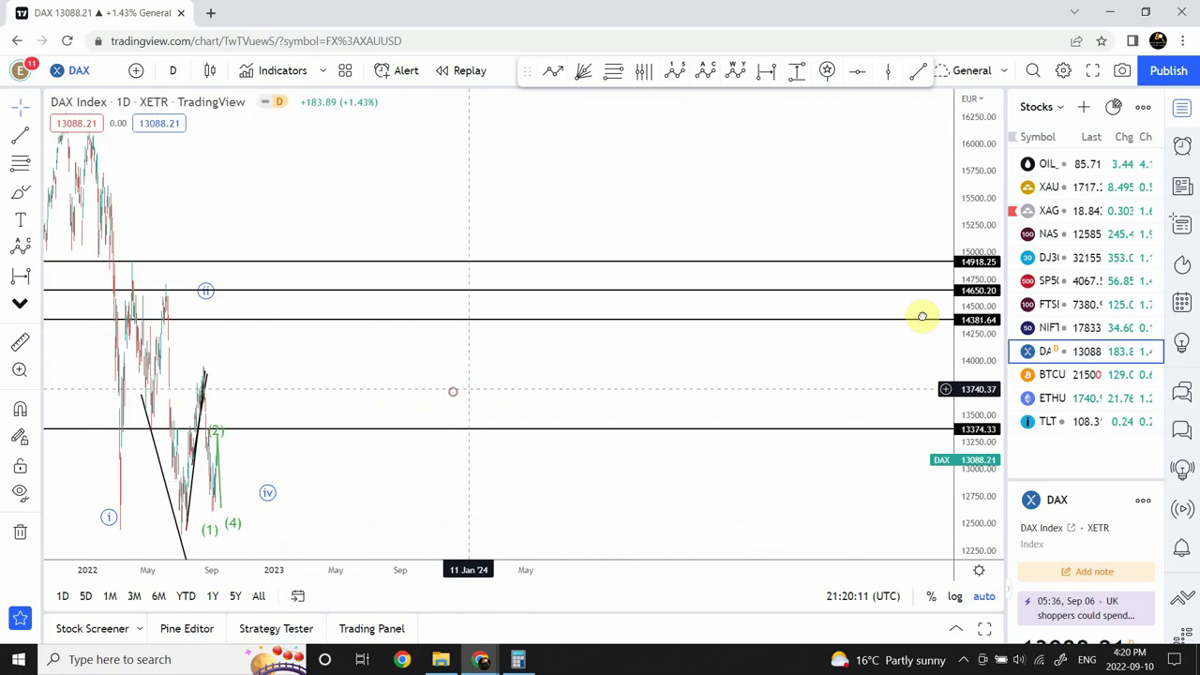
{"action": "scroll", "coordinate": [921, 316], "scroll_direction": "down", "scroll_amount": 5}
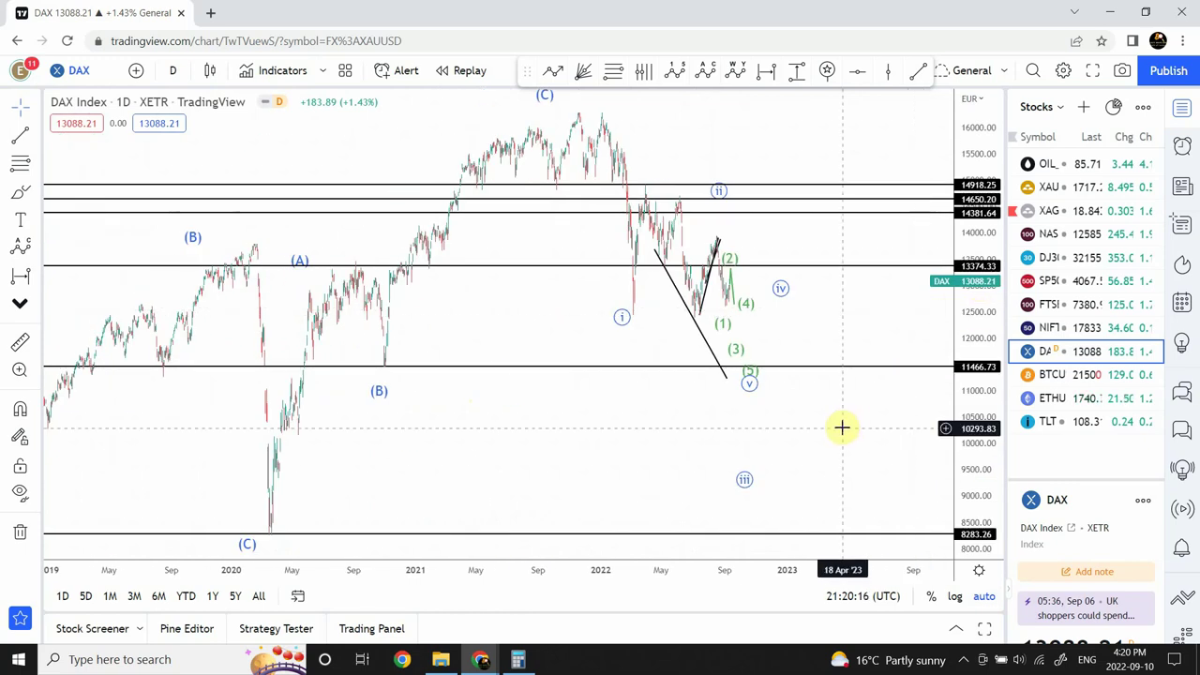
Step: Extend the lower end of the falling green projection line to about 12,120 on 4 October, near wave (3)
{"action": "left_click", "coordinate": [733, 307]}
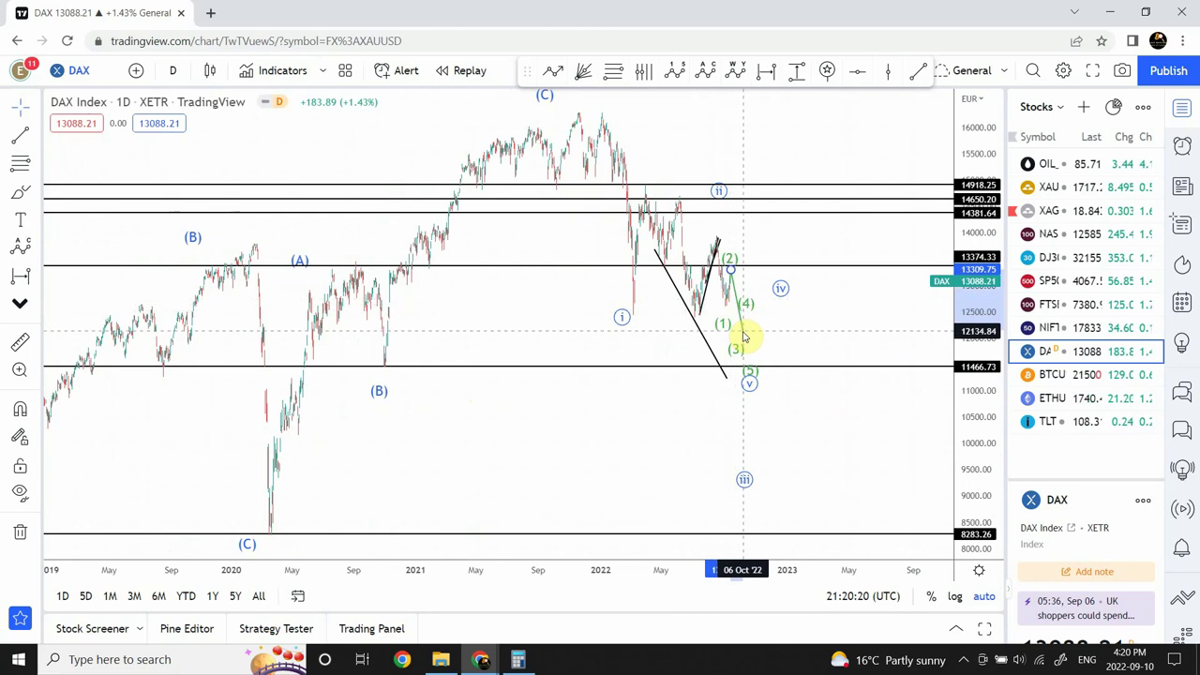
{"action": "left_click", "coordinate": [740, 335]}
{"action": "left_click", "coordinate": [728, 281]}
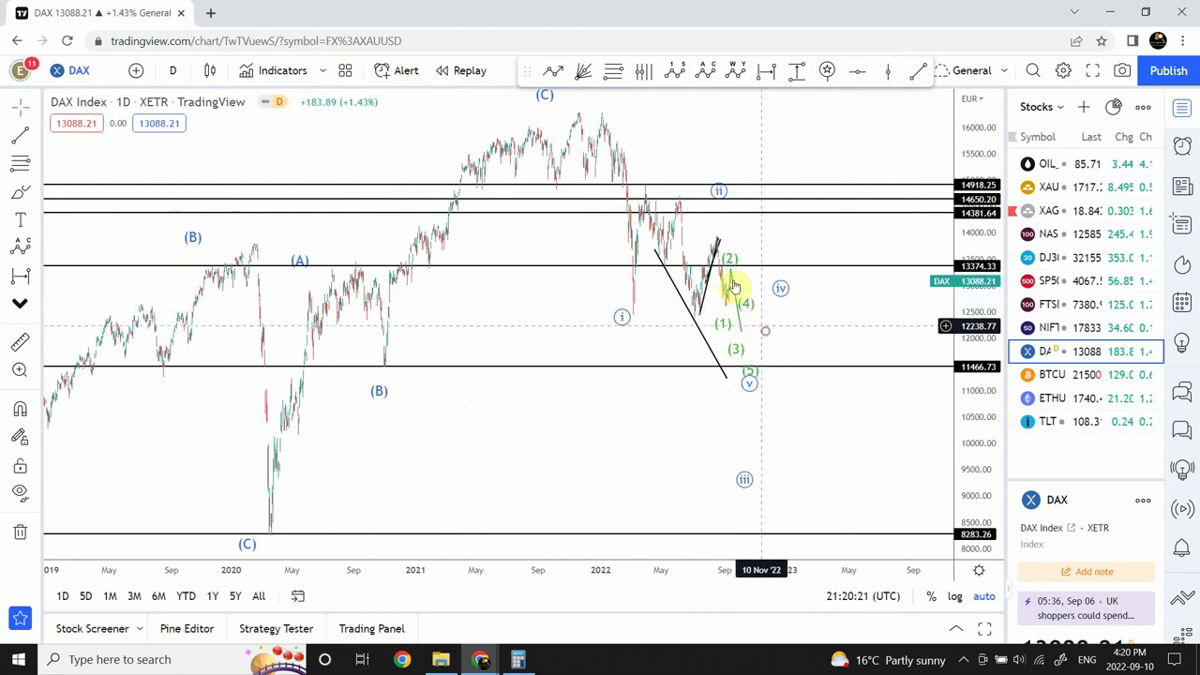
{"action": "left_click_drag", "start_coordinate": [730, 281], "coordinate": [718, 239]}
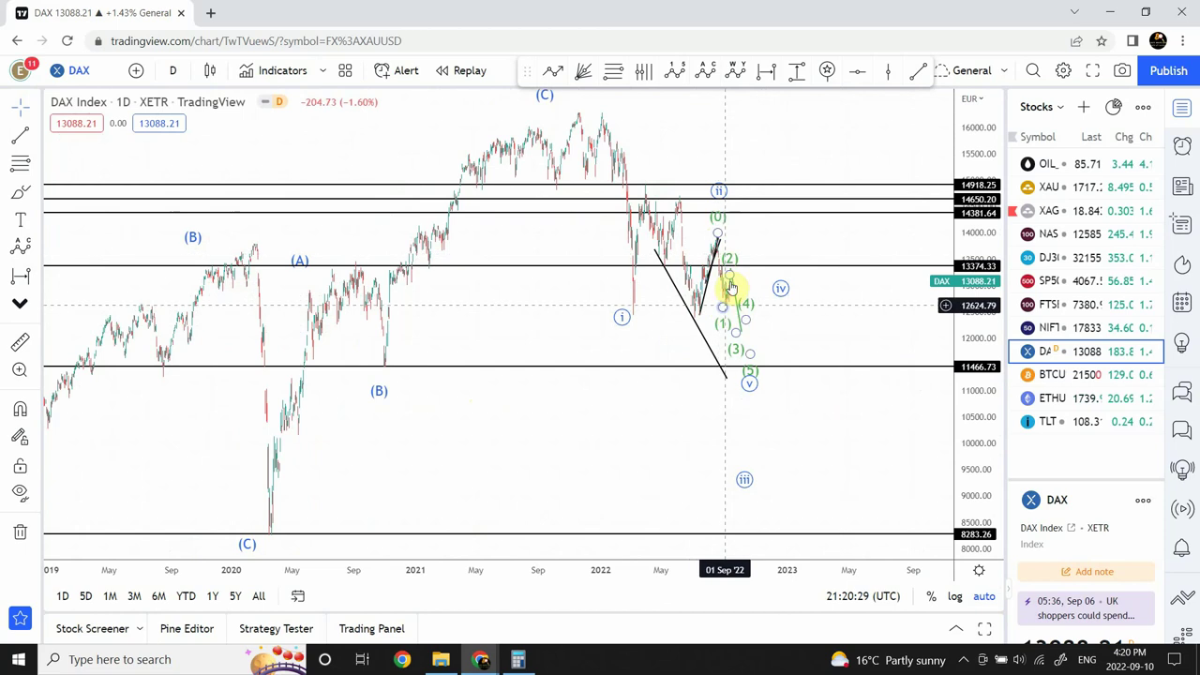
{"action": "left_click", "coordinate": [740, 336]}
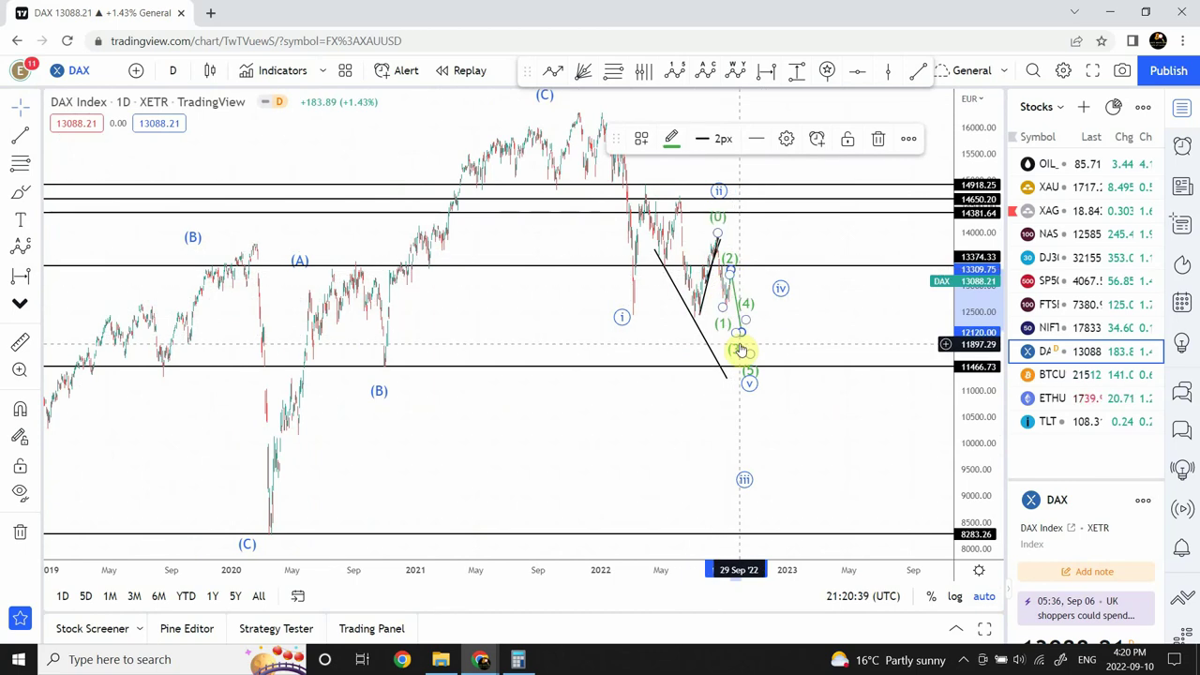
Step: Return the DAX chart to 15 minutes and move the falling line's upper end to about 13,318 on 13 September, beside the rising line's top
{"action": "left_click", "coordinate": [174, 73]}
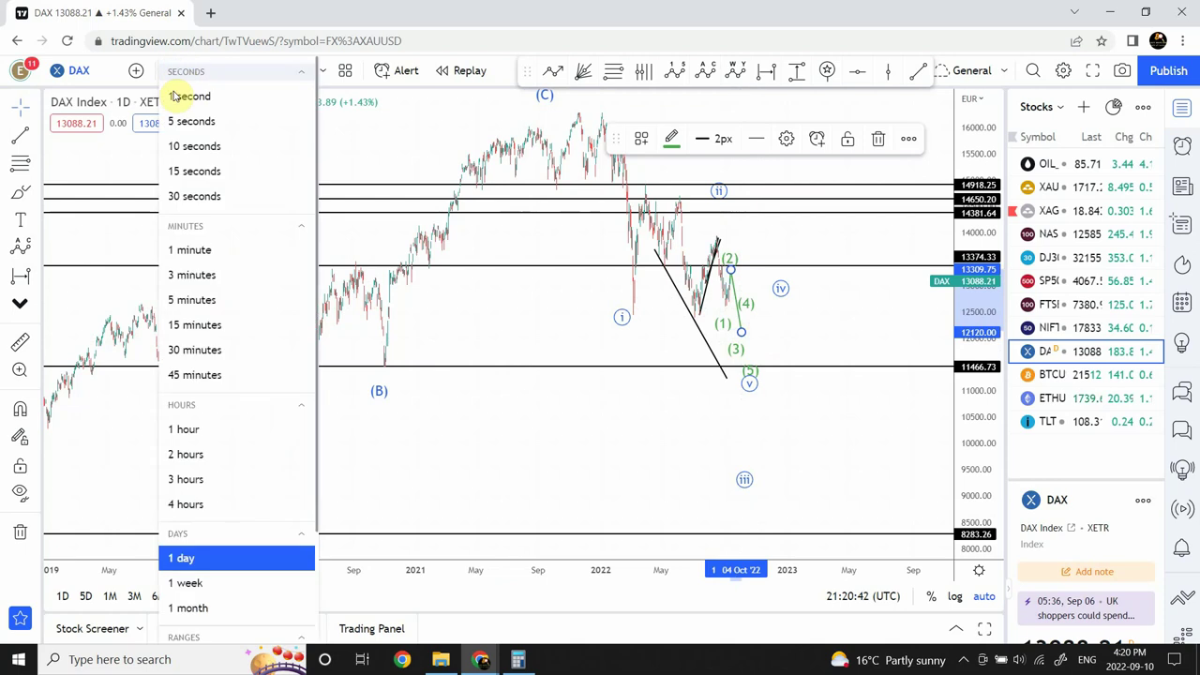
{"action": "left_click", "coordinate": [201, 324]}
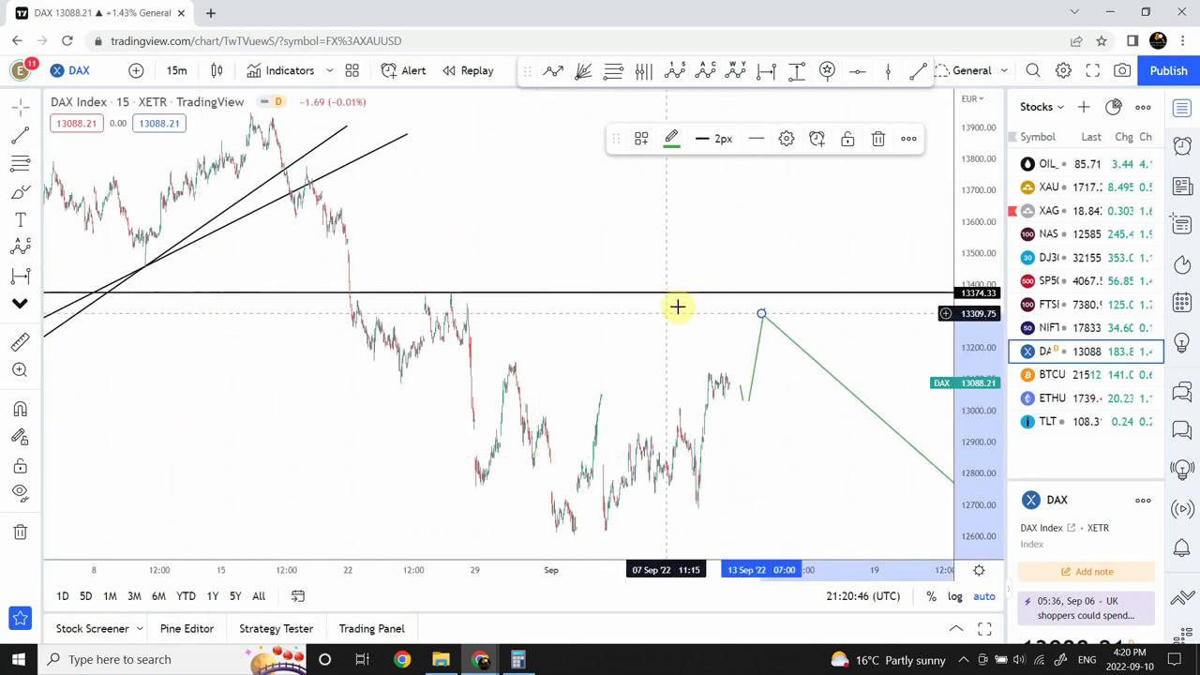
{"action": "left_click", "coordinate": [541, 256]}
{"action": "scroll", "coordinate": [496, 247], "scroll_direction": "right", "scroll_amount": 5}
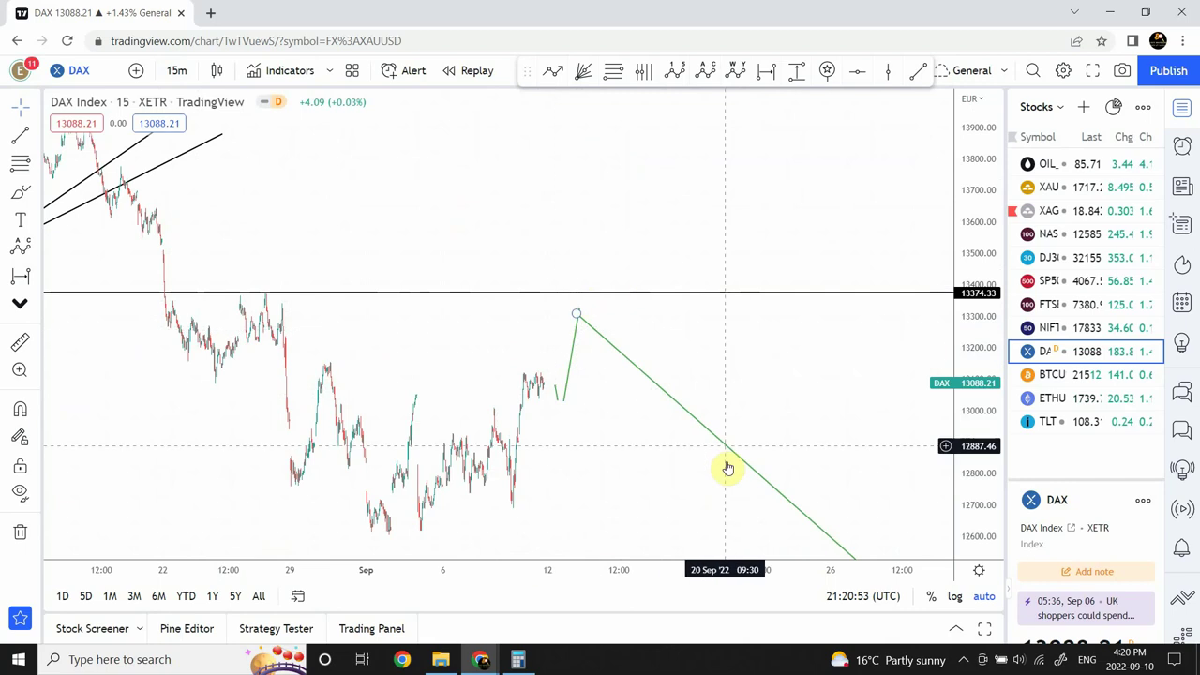
{"action": "left_click_drag", "start_coordinate": [516, 214], "coordinate": [439, 217]}
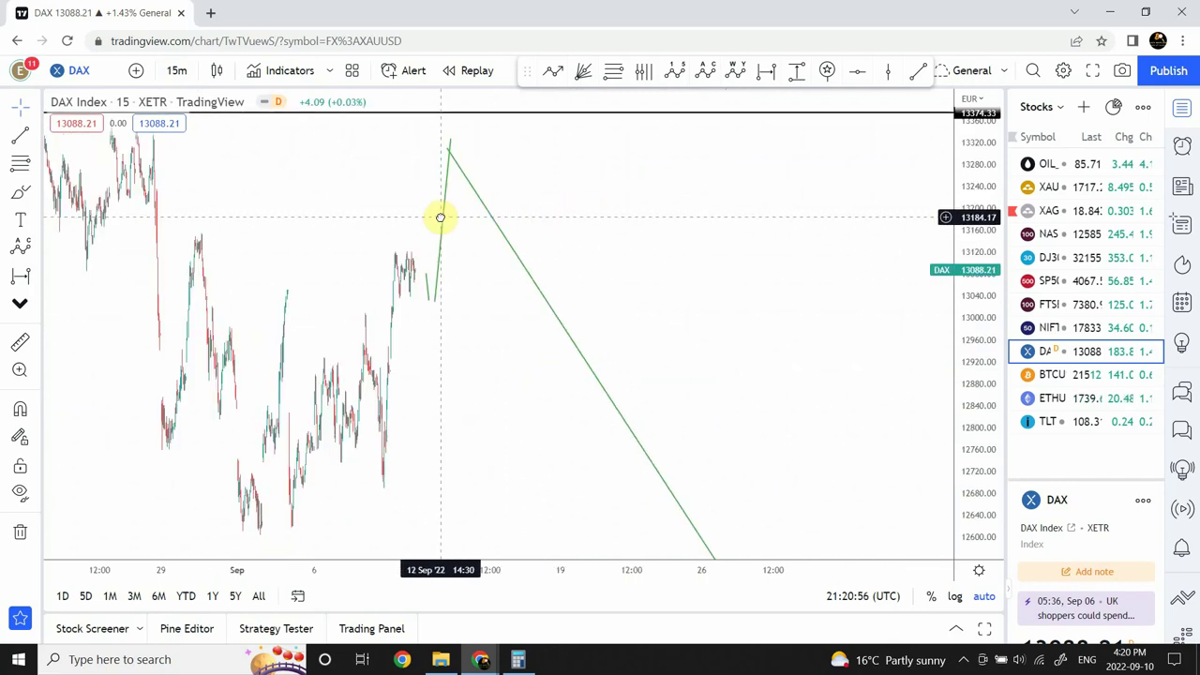
{"action": "left_click", "coordinate": [459, 153]}
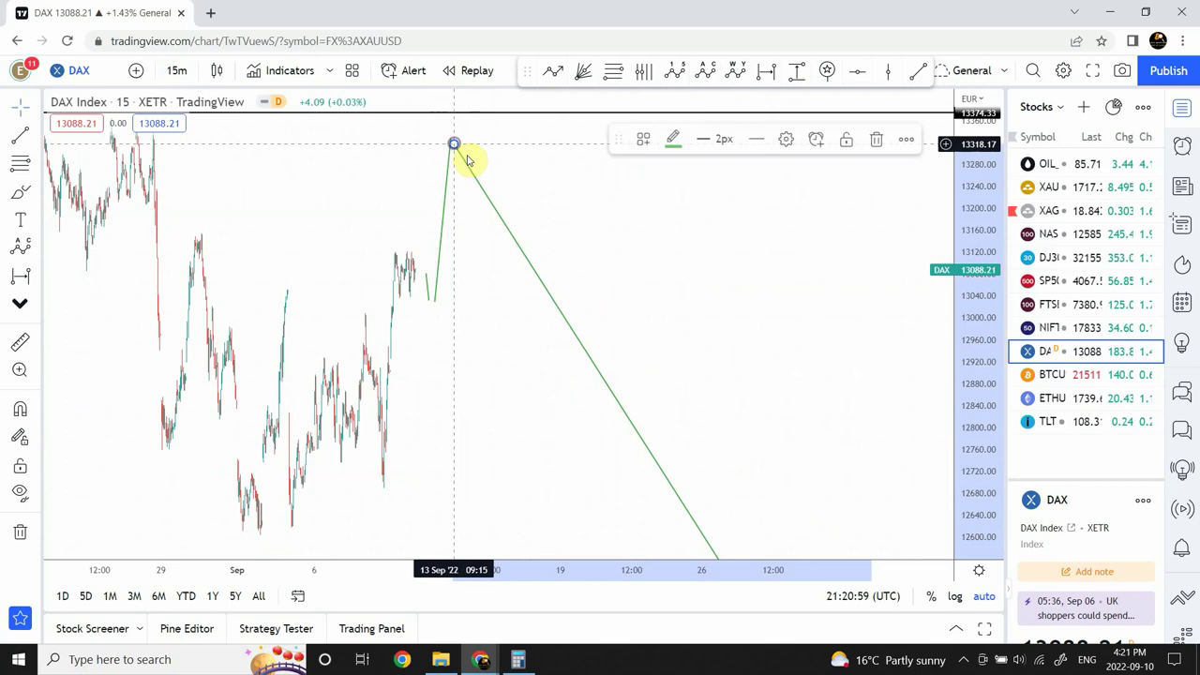
{"action": "left_click", "coordinate": [562, 262]}
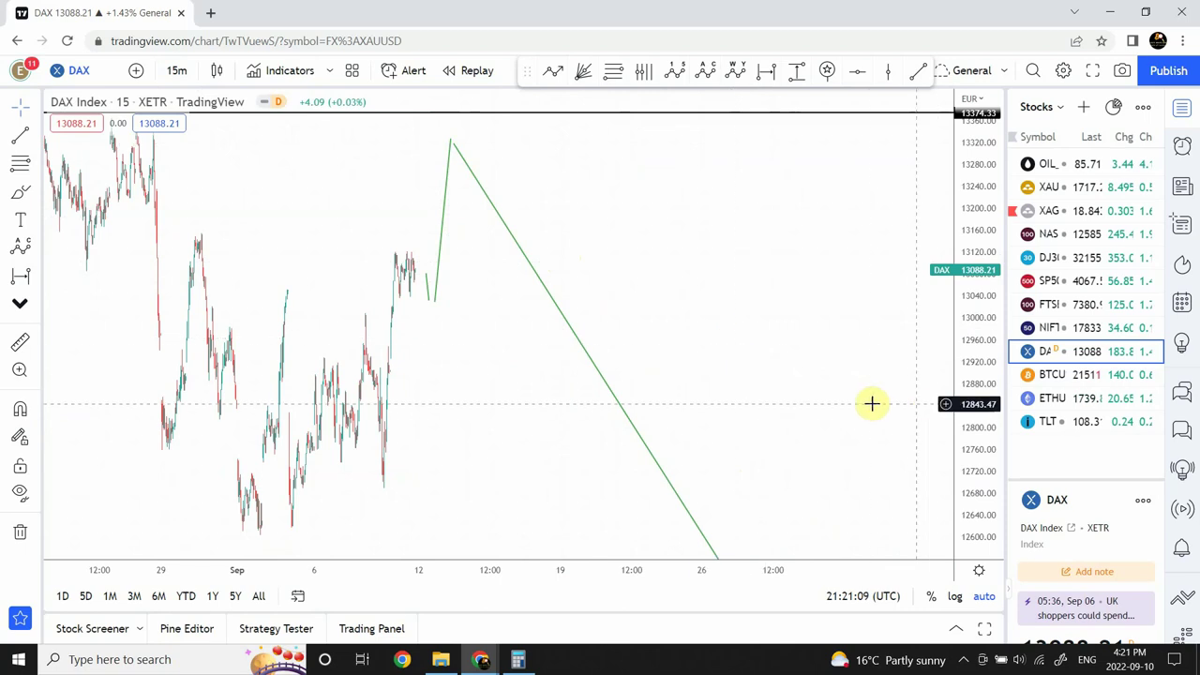
Step: Switch to the Bitcoin chart on the 1-day interval and bring the wave count from 2020 down to wave (5) into view
{"action": "left_click", "coordinate": [1087, 375]}
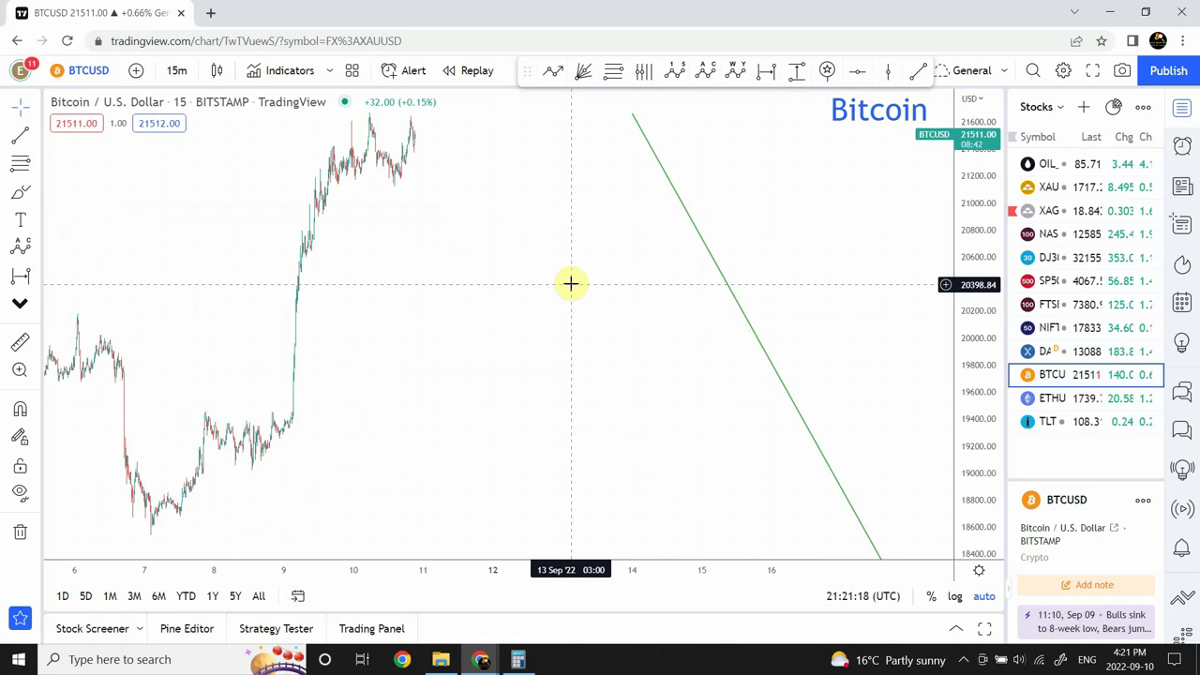
{"action": "left_click", "coordinate": [177, 71]}
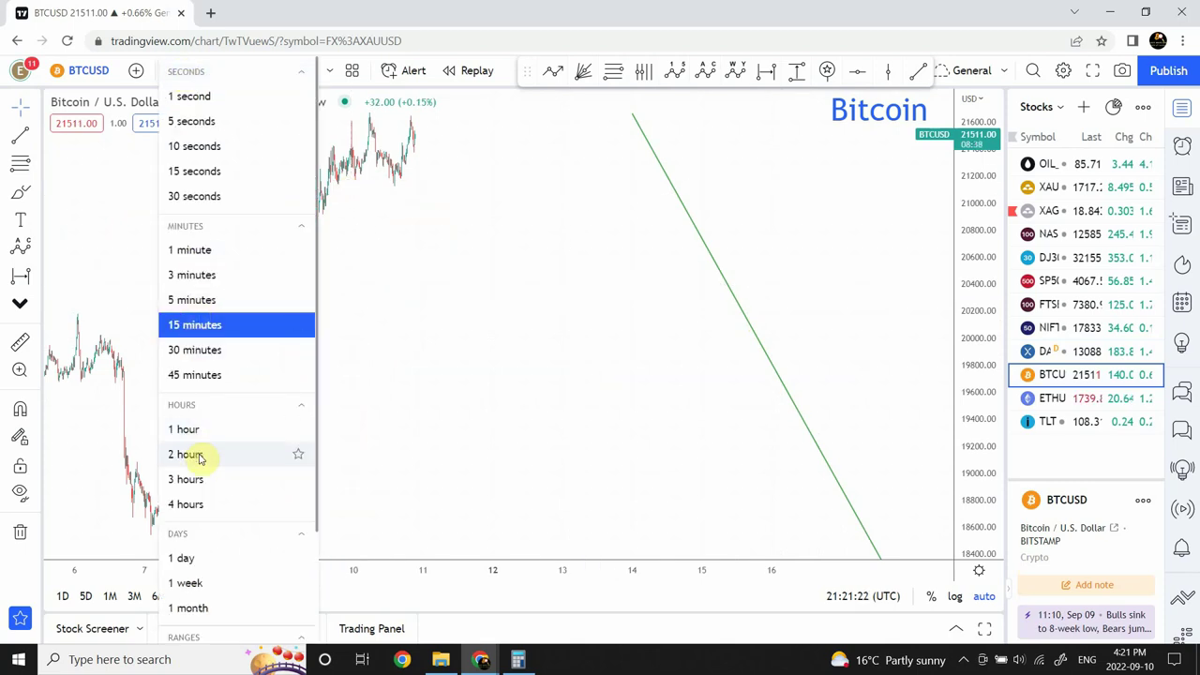
{"action": "left_click", "coordinate": [192, 557]}
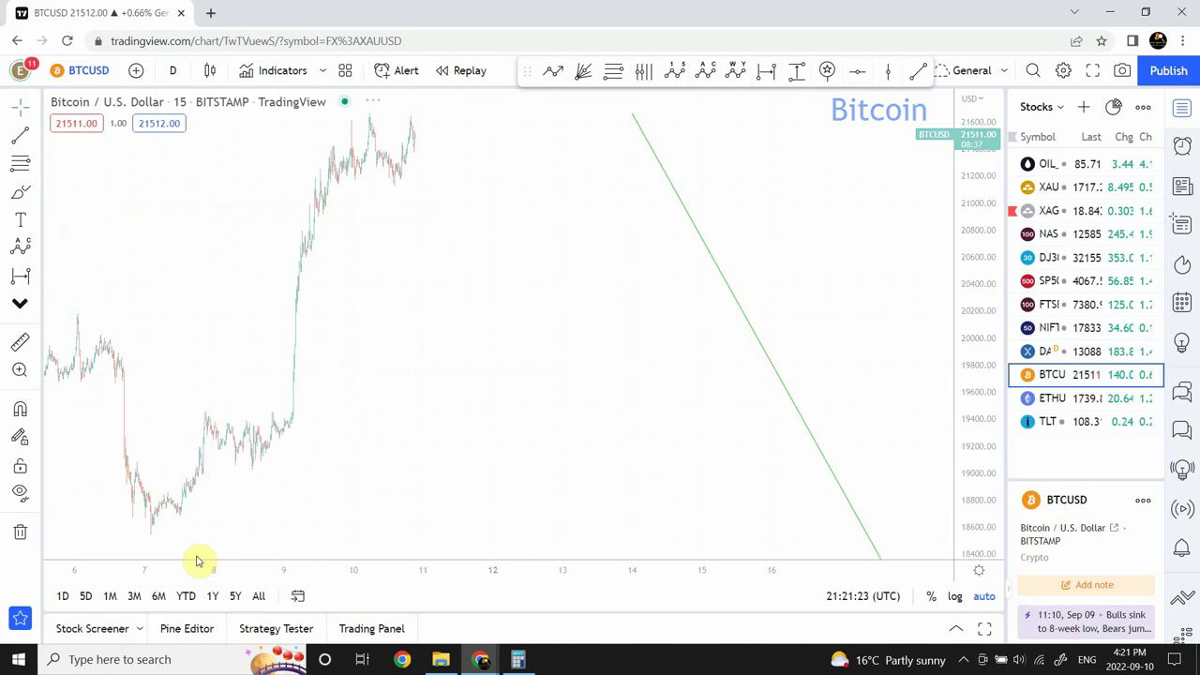
{"action": "left_click_drag", "start_coordinate": [459, 298], "coordinate": [559, 285]}
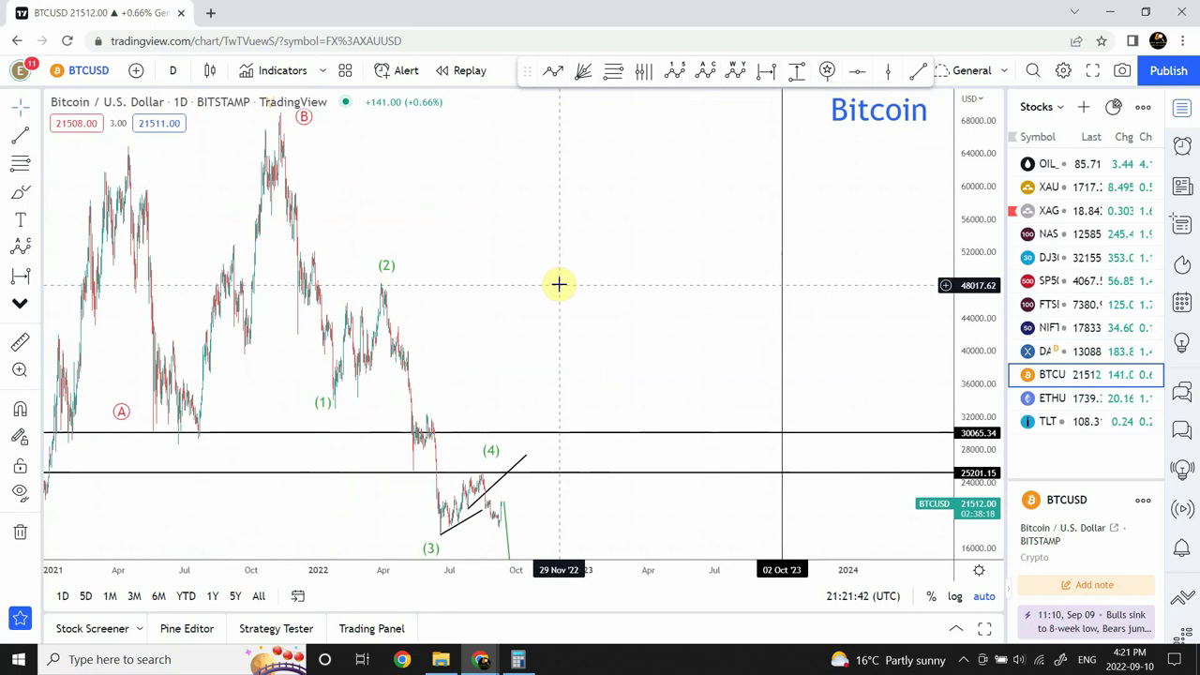
{"action": "left_click_drag", "start_coordinate": [559, 284], "coordinate": [865, 343]}
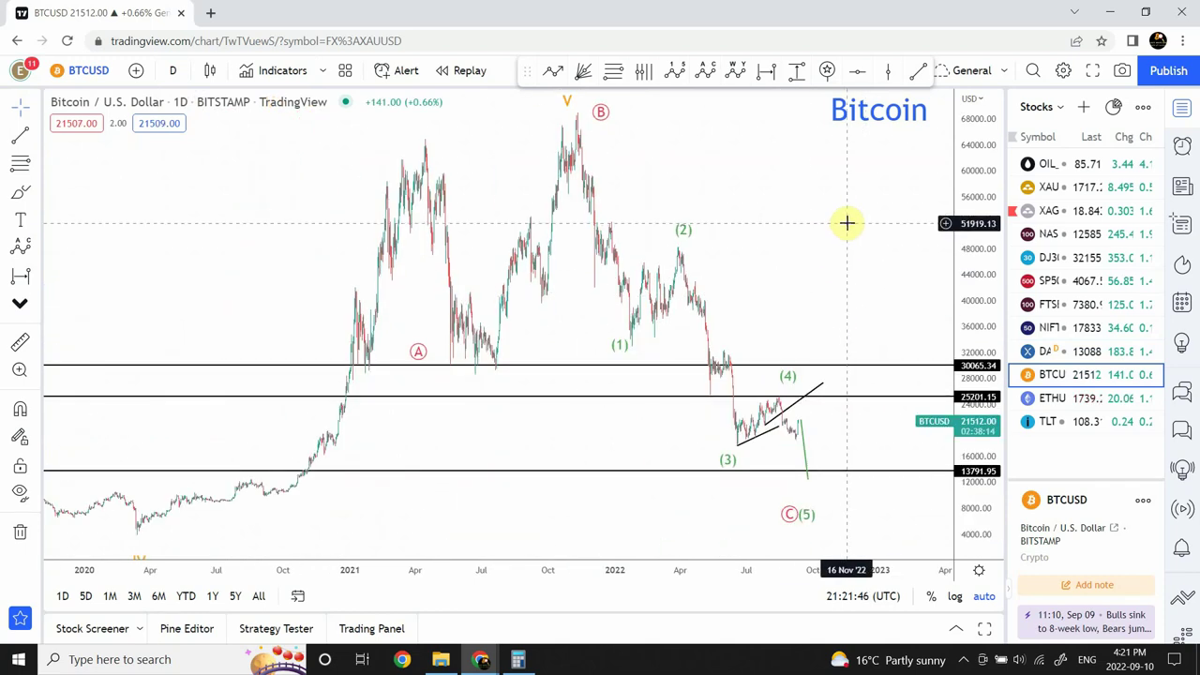
{"action": "left_click_drag", "start_coordinate": [803, 284], "coordinate": [800, 294]}
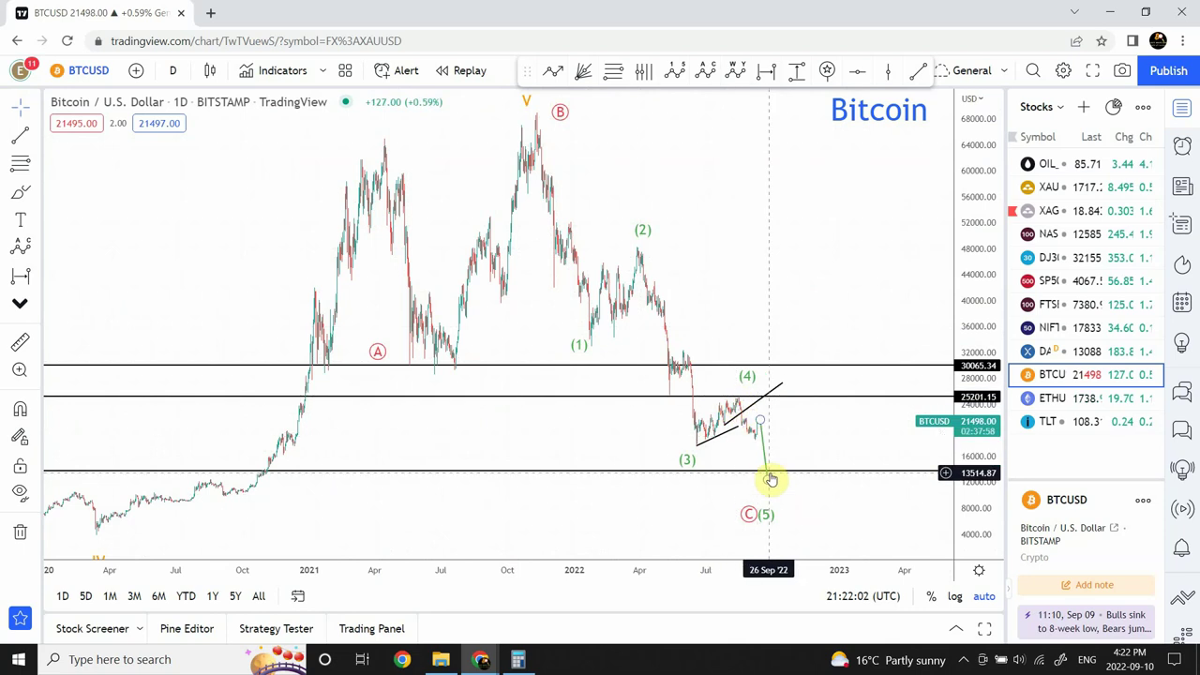
Step: Set the Bitcoin chart to 1 hour and draw a short rising green line from about 21,342 to about 21,870 on 11 September
{"action": "left_click", "coordinate": [177, 71]}
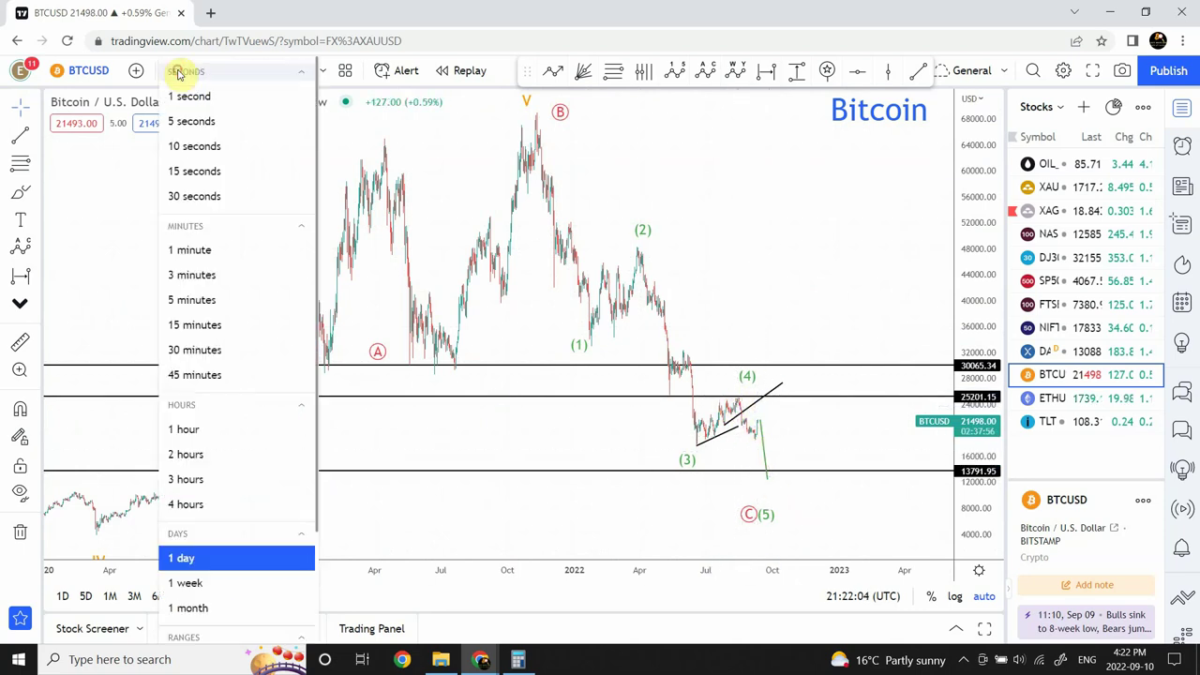
{"action": "left_click", "coordinate": [184, 429]}
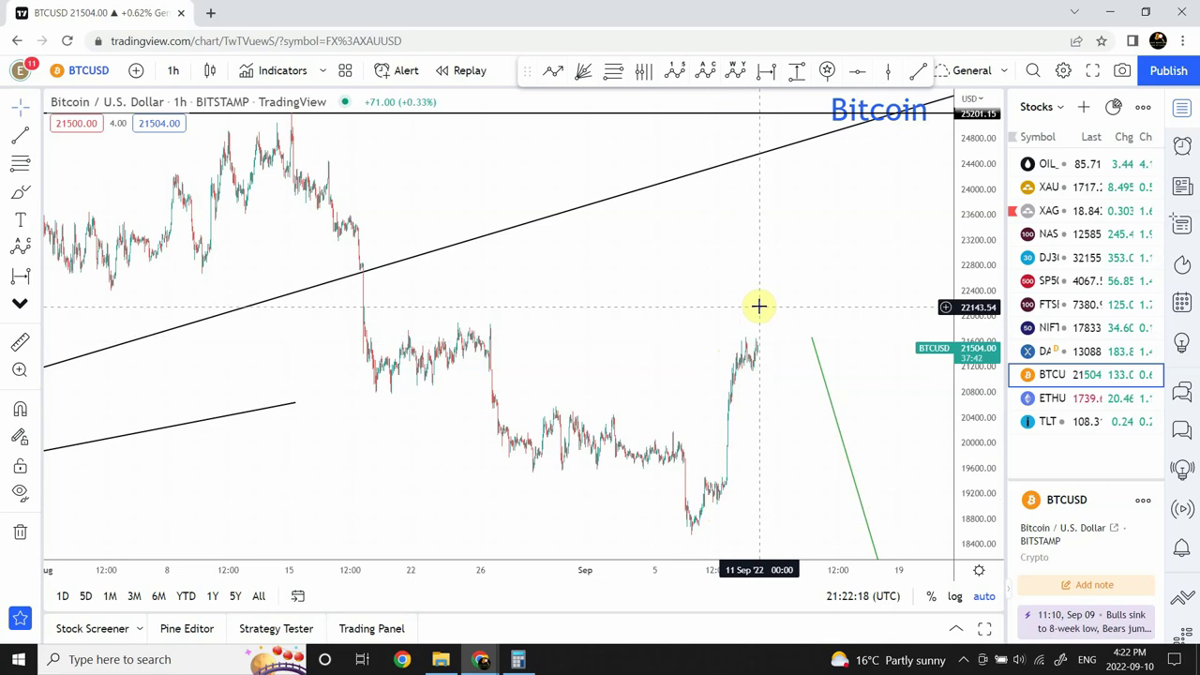
{"action": "left_click", "coordinate": [19, 137]}
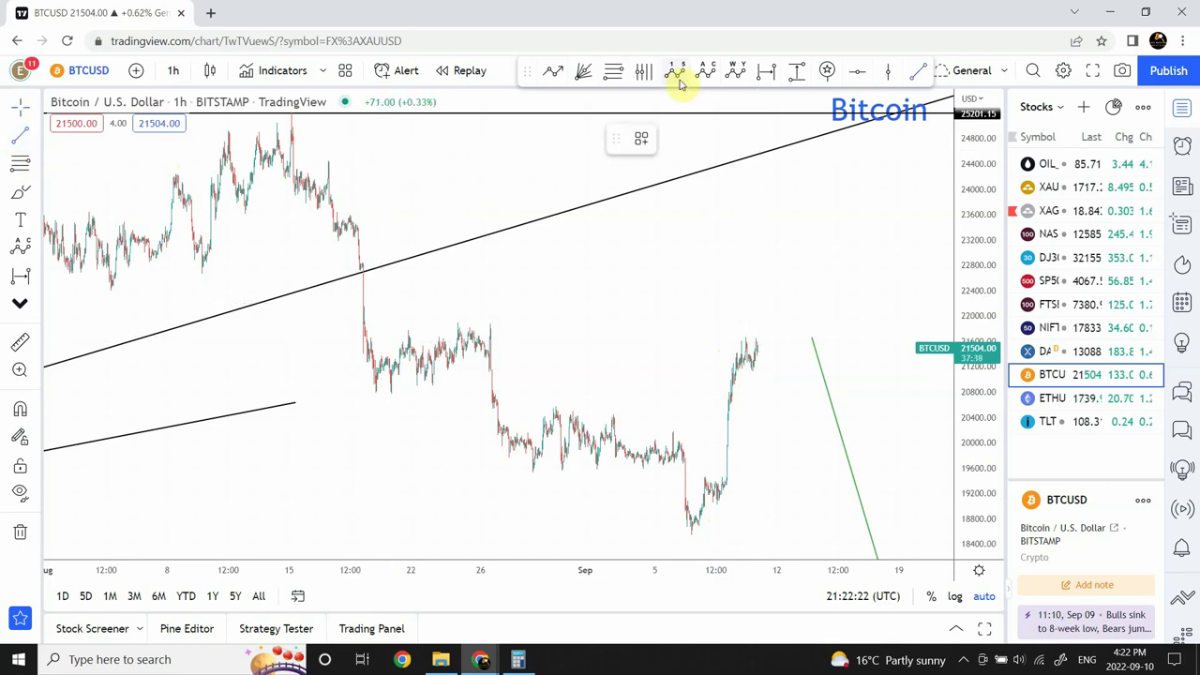
{"action": "left_click", "coordinate": [765, 357]}
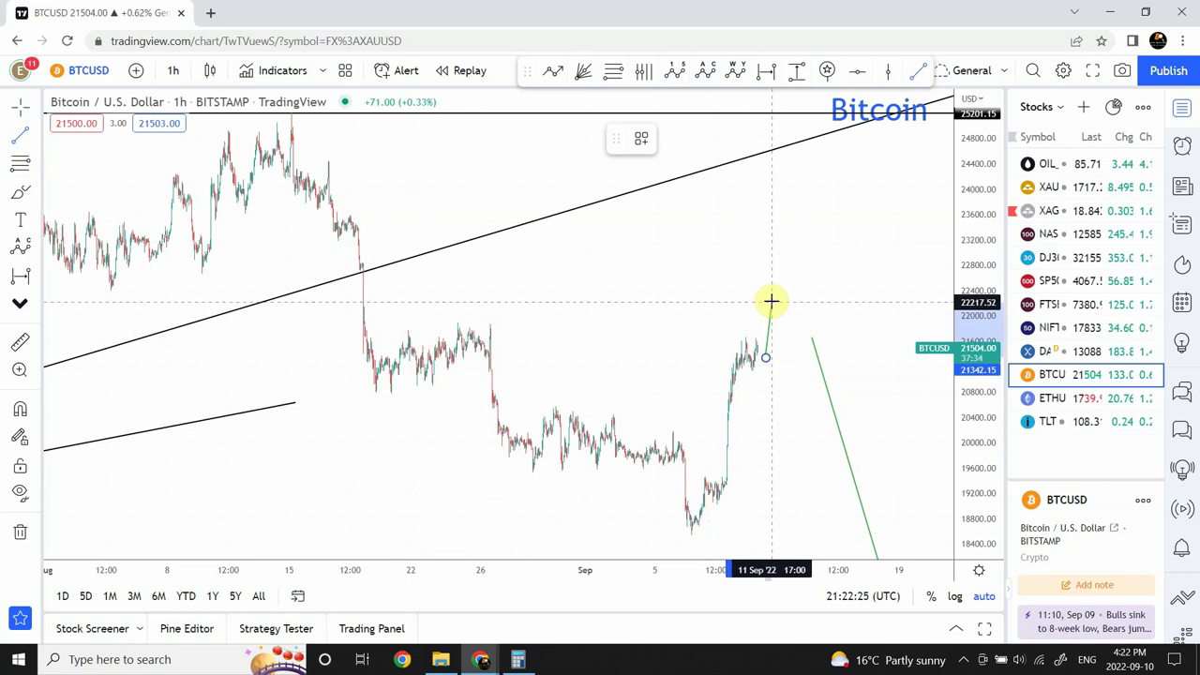
{"action": "left_click", "coordinate": [770, 301]}
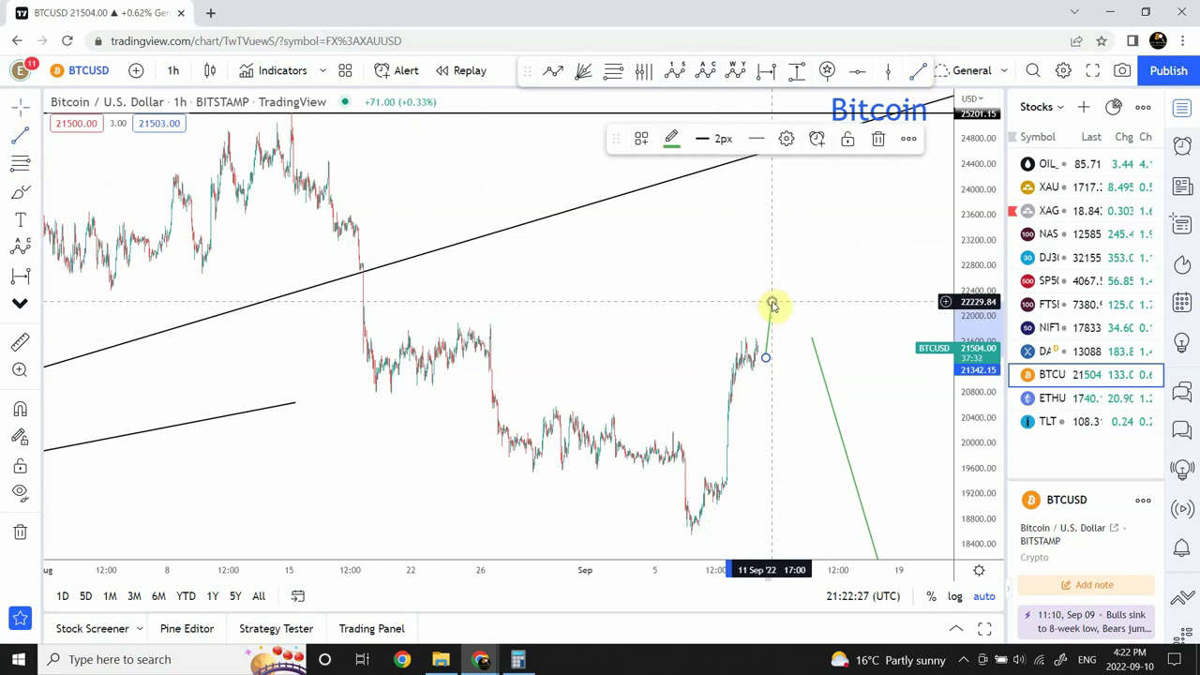
{"action": "left_click_drag", "start_coordinate": [771, 303], "coordinate": [769, 330]}
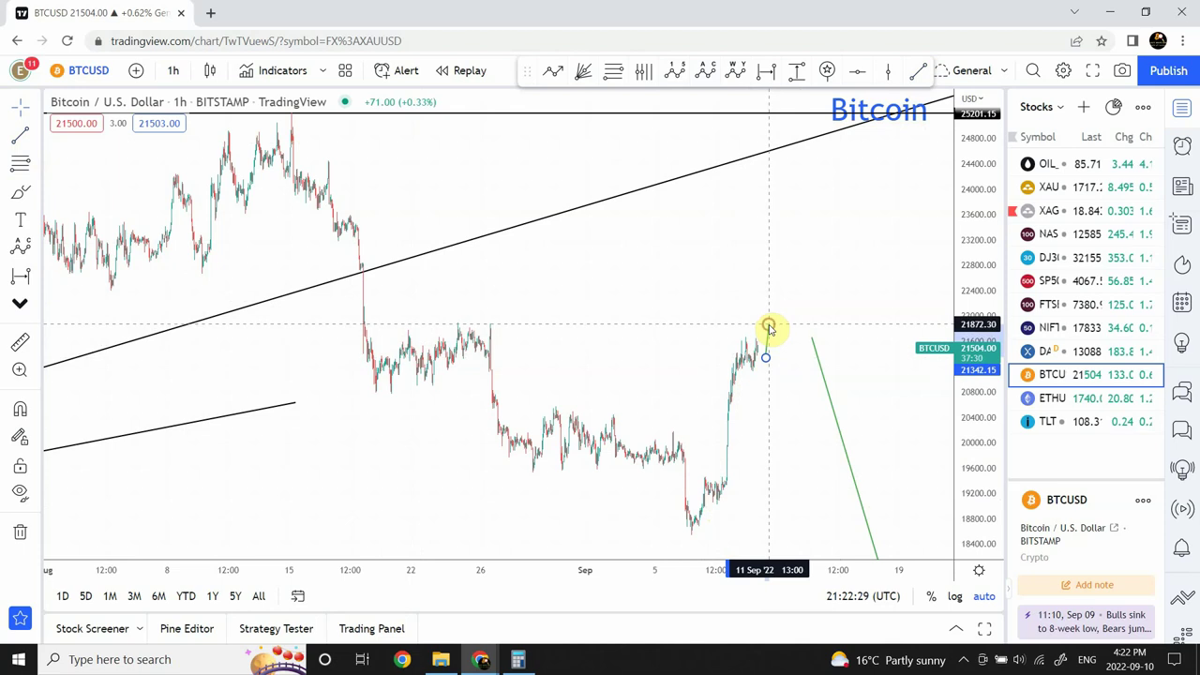
Step: Widen the hourly Bitcoin chart to examine the price action from July to September, including the (X) and (Y) wave labels
{"action": "left_click", "coordinate": [571, 306]}
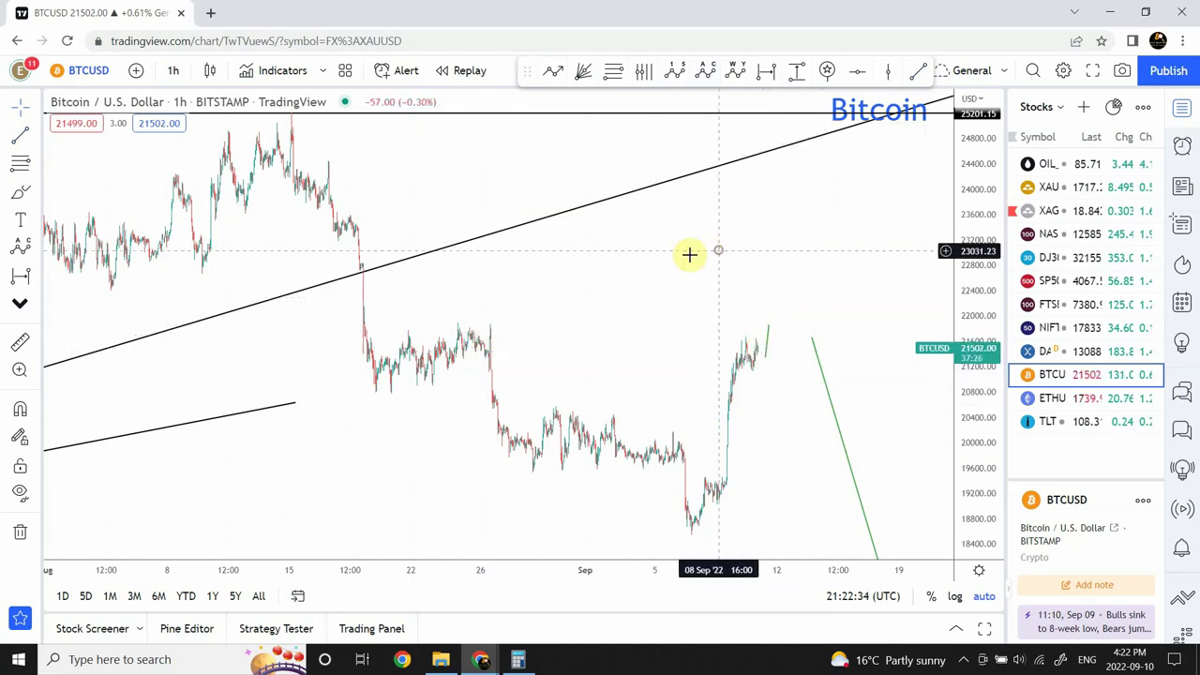
{"action": "left_click_drag", "start_coordinate": [701, 254], "coordinate": [637, 253]}
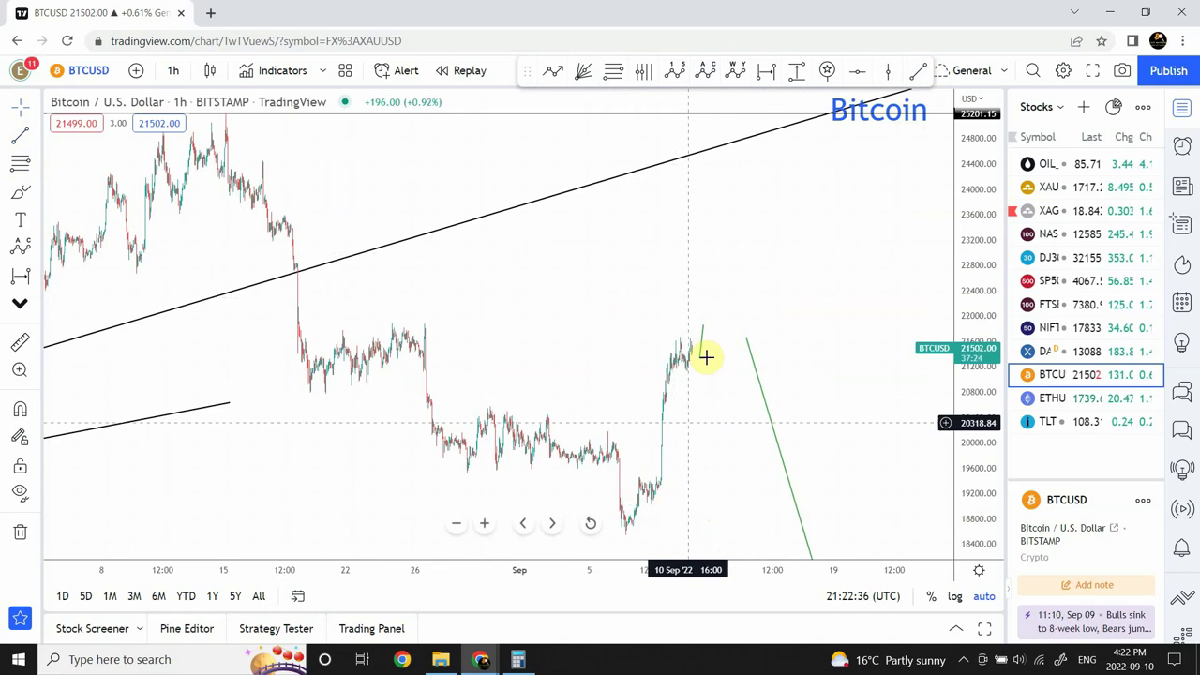
{"action": "mouse_move", "coordinate": [415, 522]}
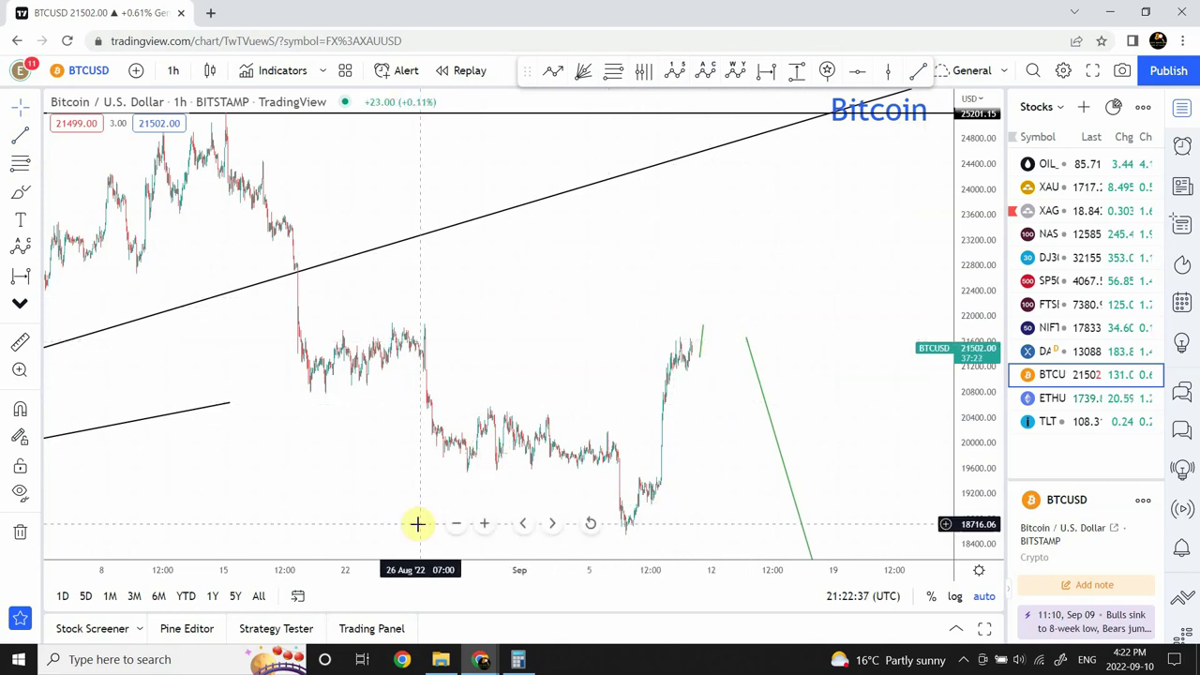
{"action": "left_click", "coordinate": [456, 525]}
{"action": "left_click", "coordinate": [456, 525]}
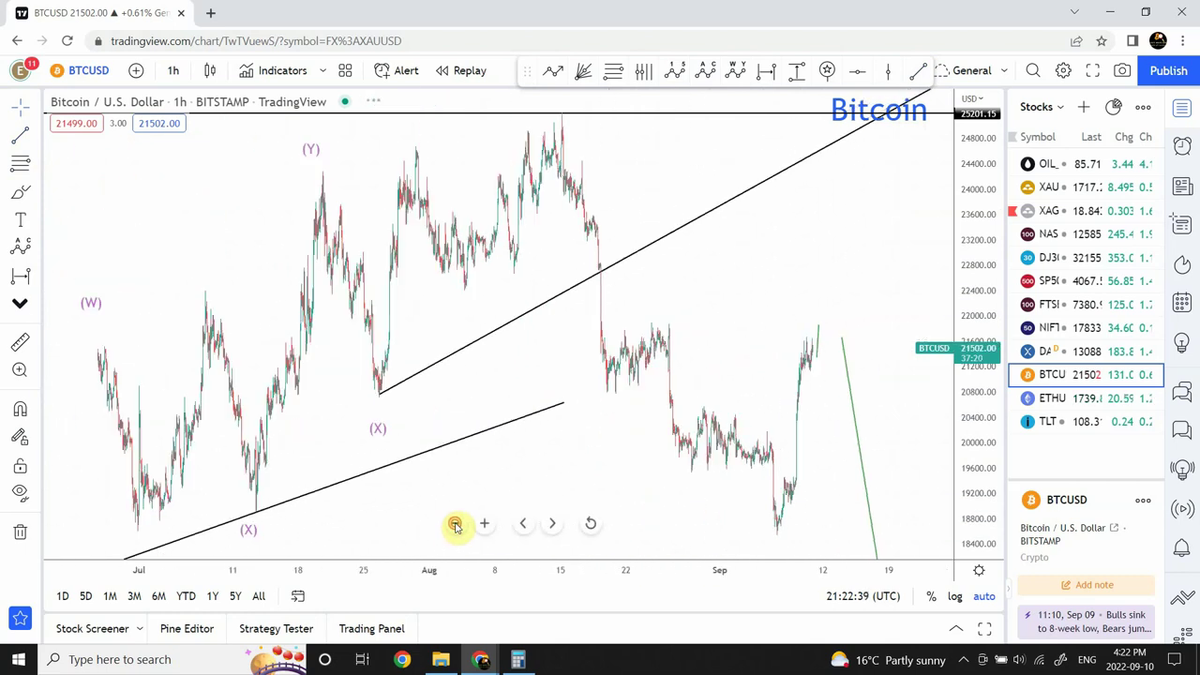
{"action": "left_click_drag", "start_coordinate": [625, 194], "coordinate": [506, 156]}
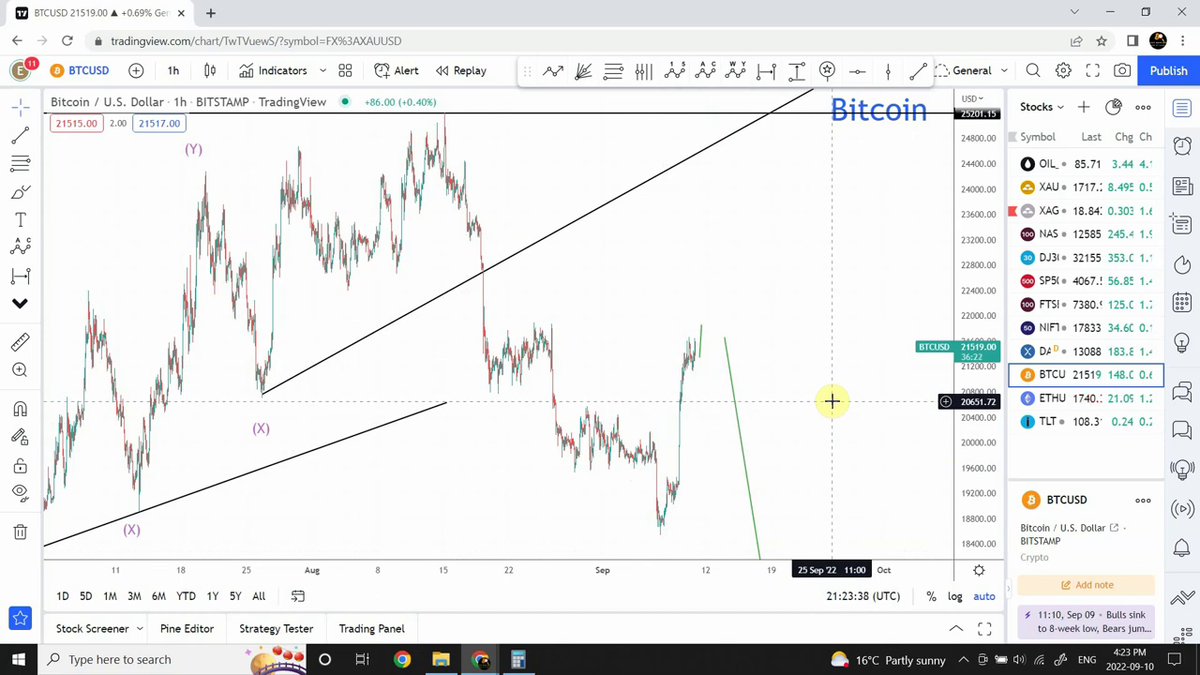
Step: Switch to the Ethereum chart and move the wave 2 point to about 1,792 on 11 September, above the latest candles
{"action": "left_click", "coordinate": [1085, 403]}
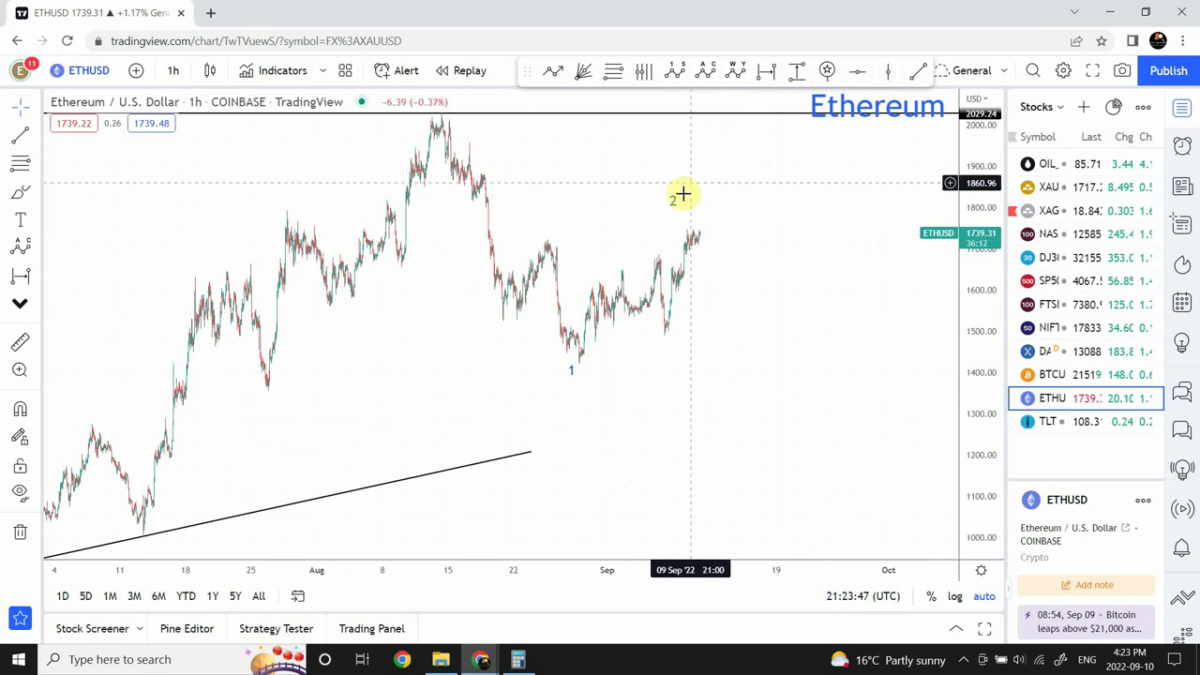
{"action": "mouse_move", "coordinate": [675, 218]}
{"action": "left_mouse_down"}
{"action": "mouse_move", "coordinate": [718, 212]}
{"action": "mouse_move", "coordinate": [708, 215]}
{"action": "left_mouse_up"}
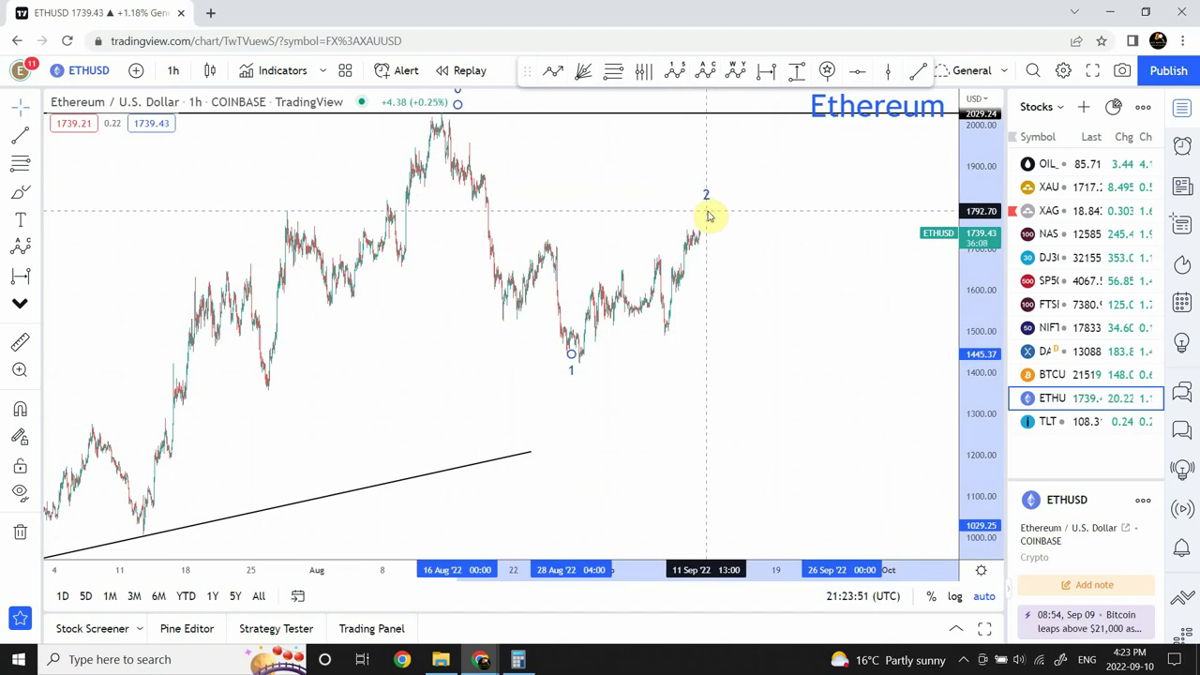
{"action": "left_click", "coordinate": [773, 303]}
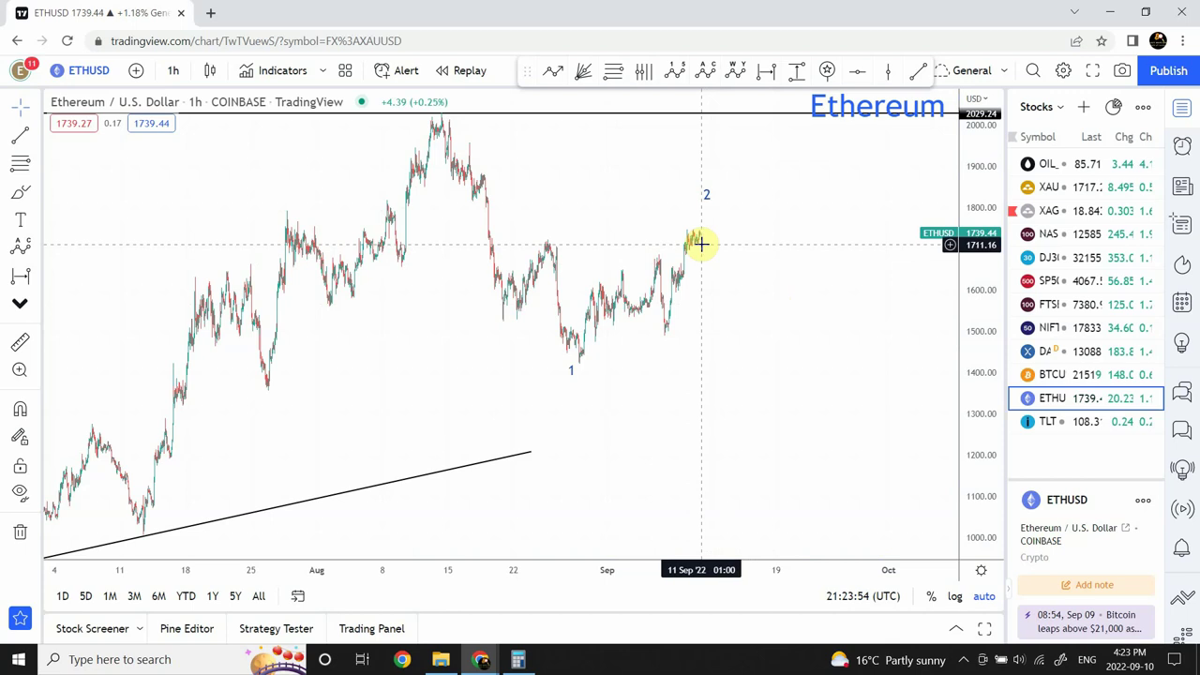
{"action": "left_click", "coordinate": [705, 215]}
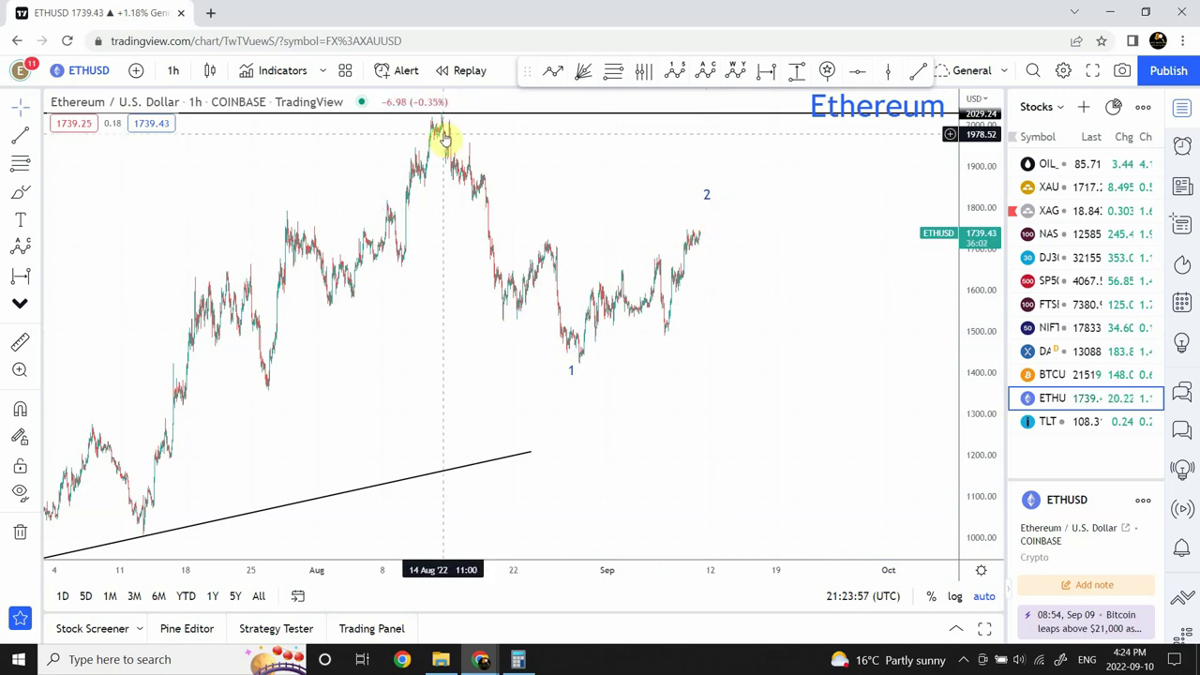
{"action": "left_click", "coordinate": [581, 383]}
{"action": "left_click", "coordinate": [709, 214]}
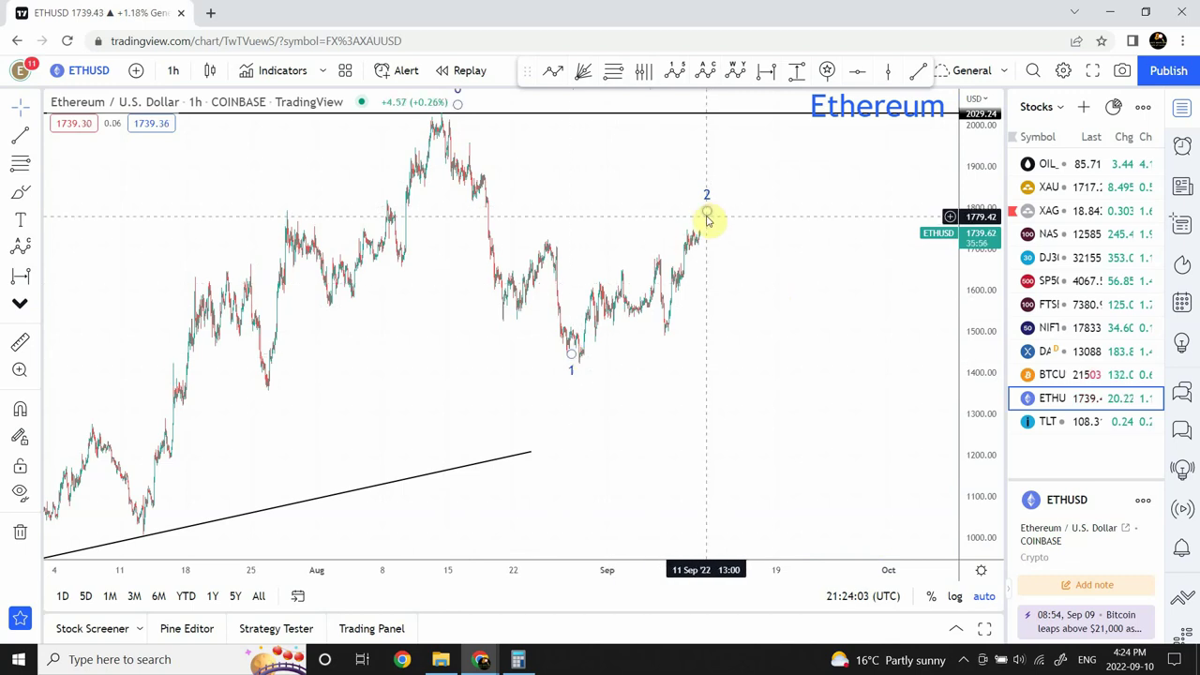
{"action": "left_click", "coordinate": [793, 522]}
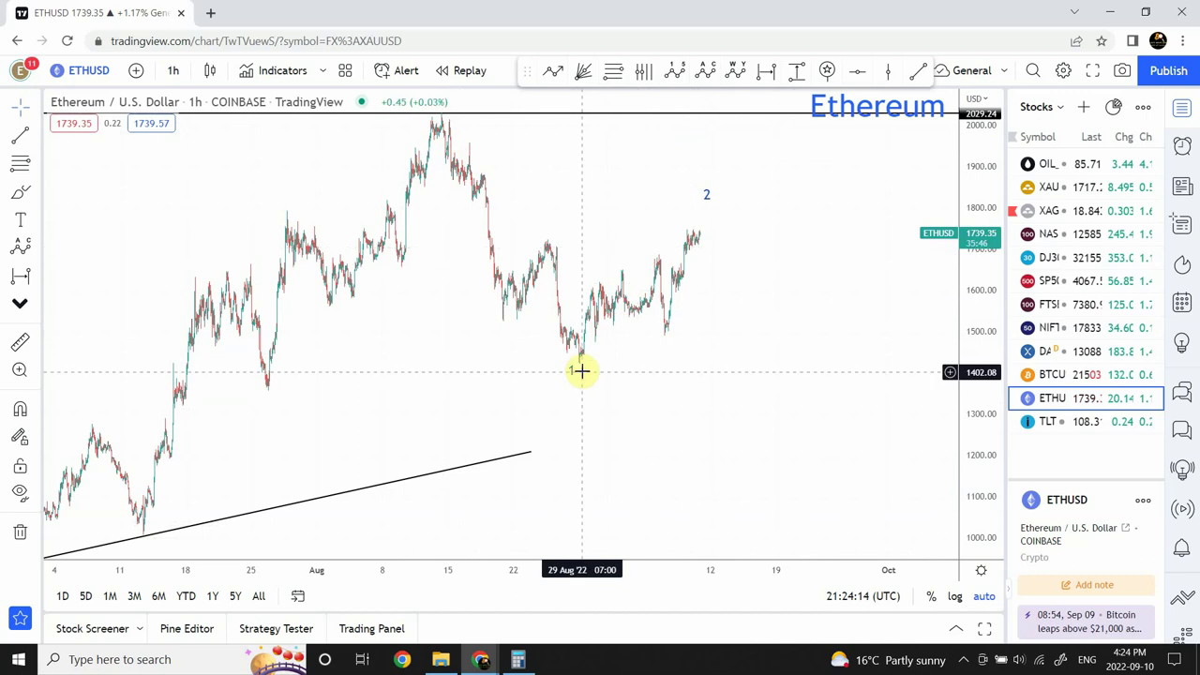
Step: Hide the floating set of favorite drawing tools above the Ethereum chart
{"action": "left_click", "coordinate": [20, 618]}
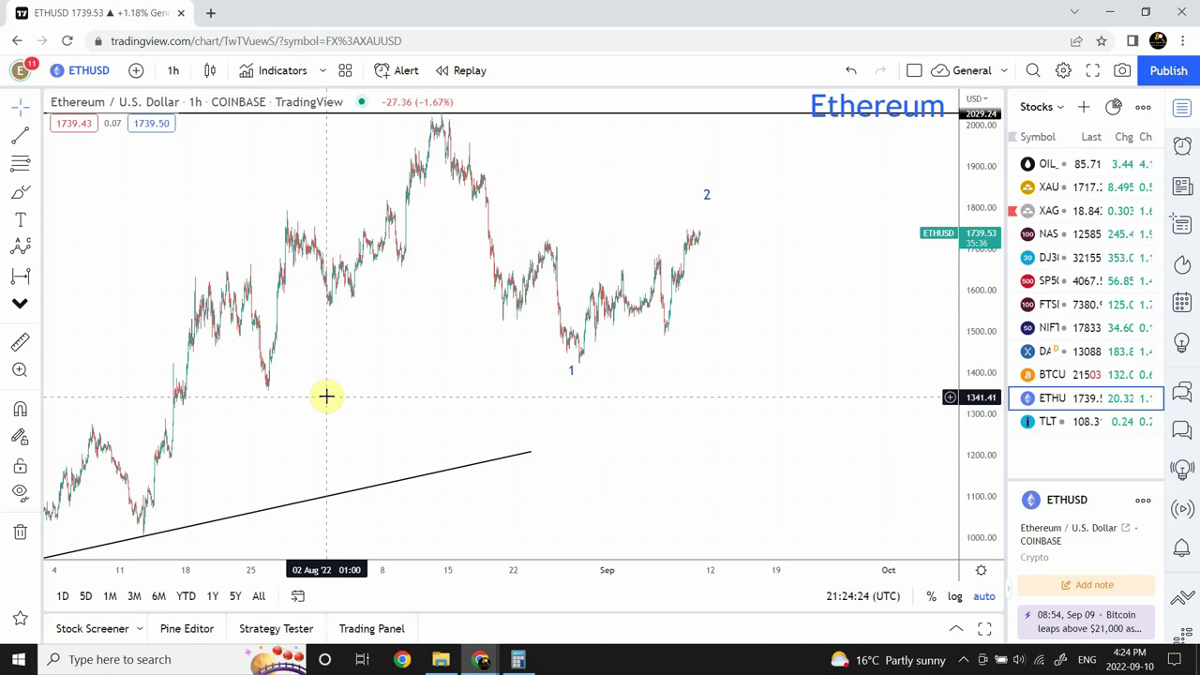